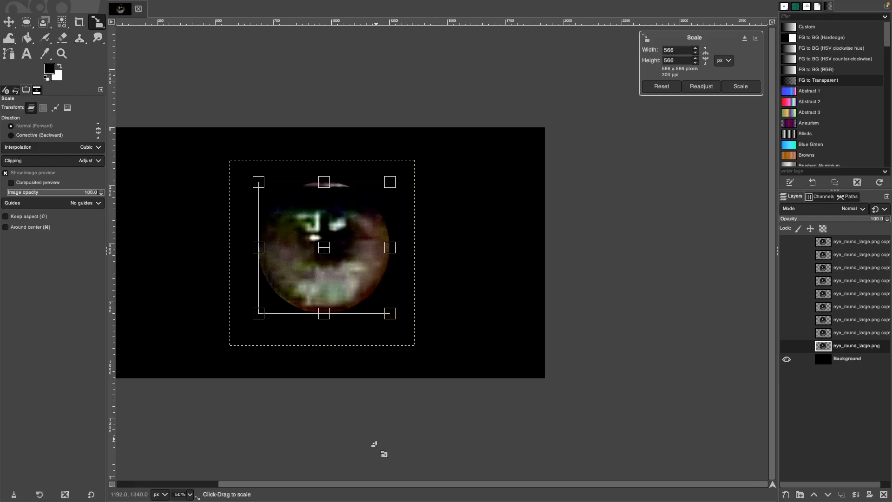
Apply the smaller scale to the original eye layer and centre it on the canvas.
{"action": "key", "text": "Return"}
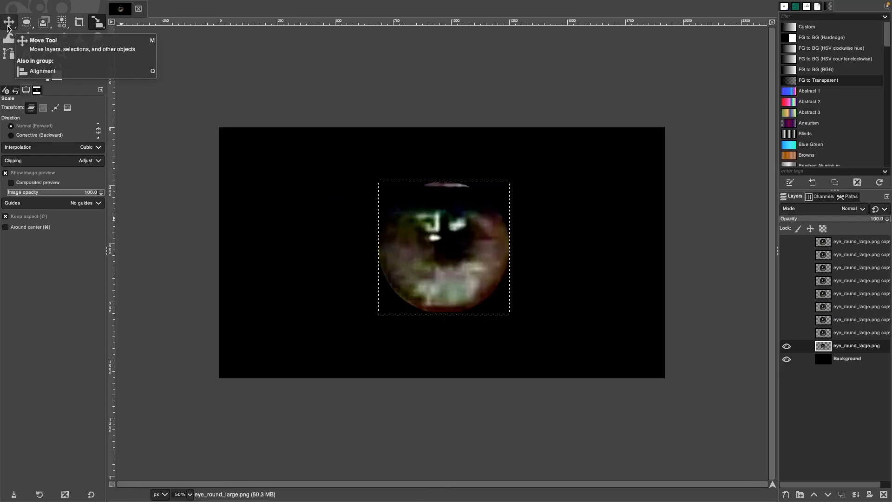
{"action": "key", "text": "q"}
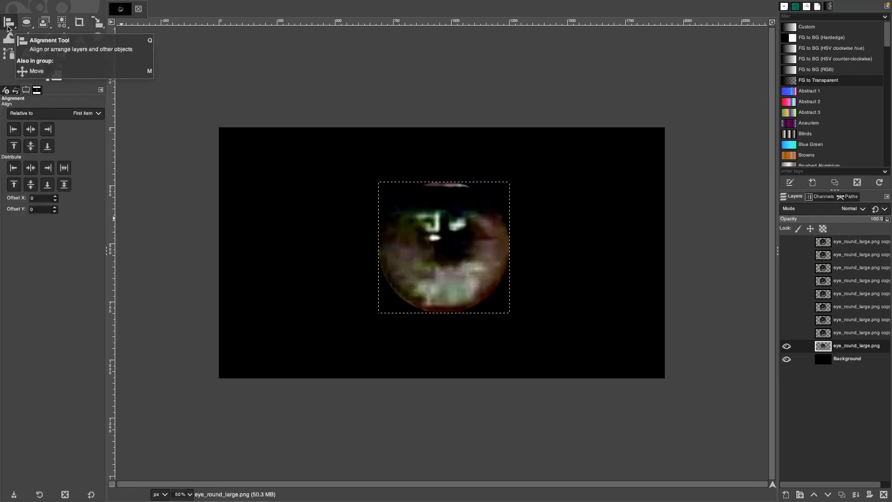
{"action": "left_click", "coordinate": [31, 131]}
{"action": "left_click", "coordinate": [32, 147]}
{"action": "left_click", "coordinate": [28, 133]}
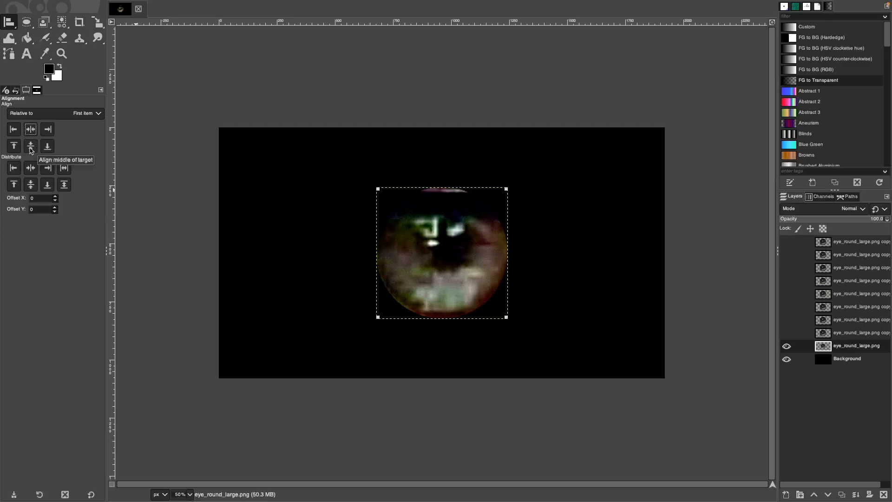
{"action": "left_click", "coordinate": [835, 351]}
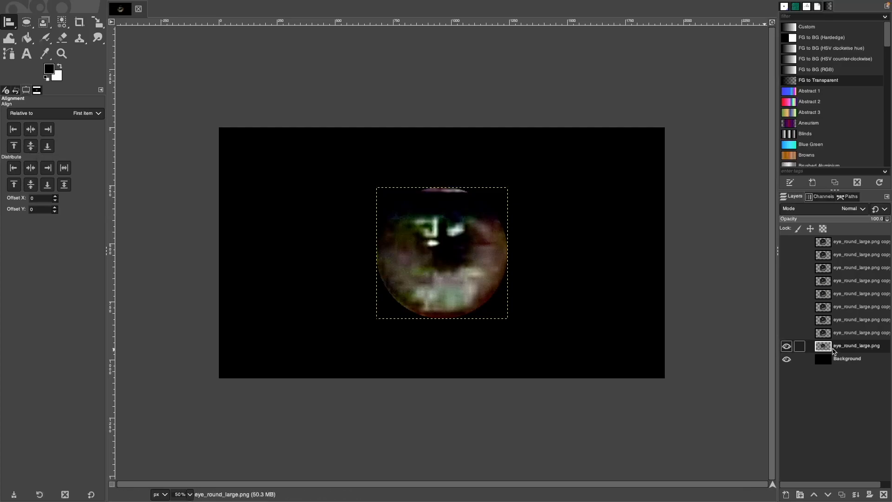
Hide the original eye layer and show the first eye copy layer.
{"action": "left_click", "coordinate": [786, 349]}
{"action": "left_click", "coordinate": [830, 336]}
{"action": "left_click", "coordinate": [786, 334]}
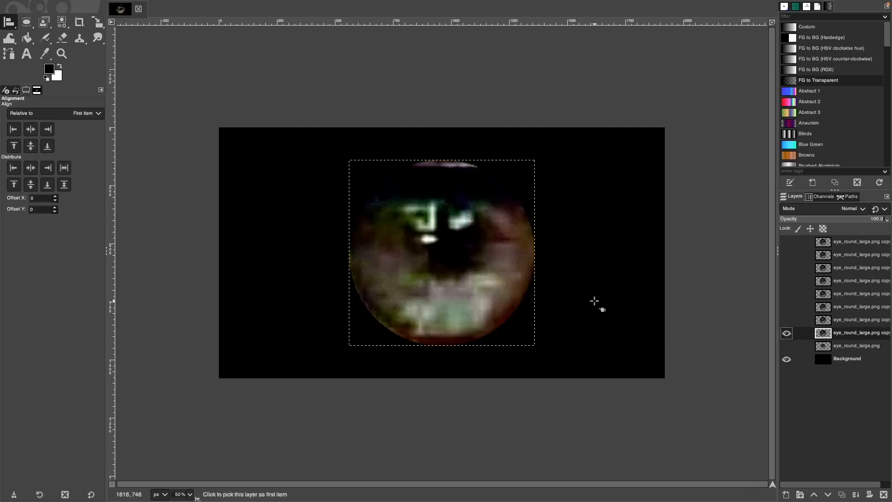
{"action": "key", "text": "shift+s"}
{"action": "left_click", "coordinate": [456, 234]}
Scale eye copies to 323 px at the upper right and 301 px at the lower left.
{"action": "left_click_drag", "start_coordinate": [351, 344], "coordinate": [583, 192]}
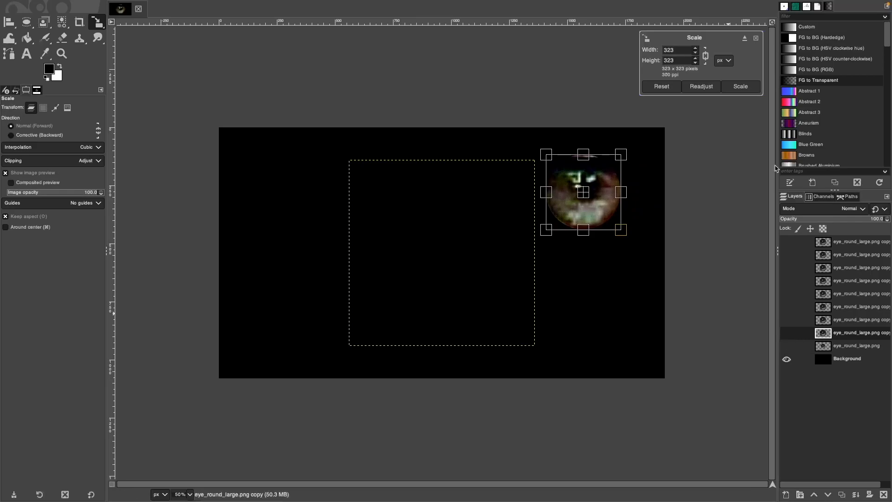
{"action": "left_click", "coordinate": [741, 86]}
{"action": "left_click", "coordinate": [531, 164]}
{"action": "left_click_drag", "start_coordinate": [531, 164], "coordinate": [663, 285]}
{"action": "left_click", "coordinate": [741, 86]}
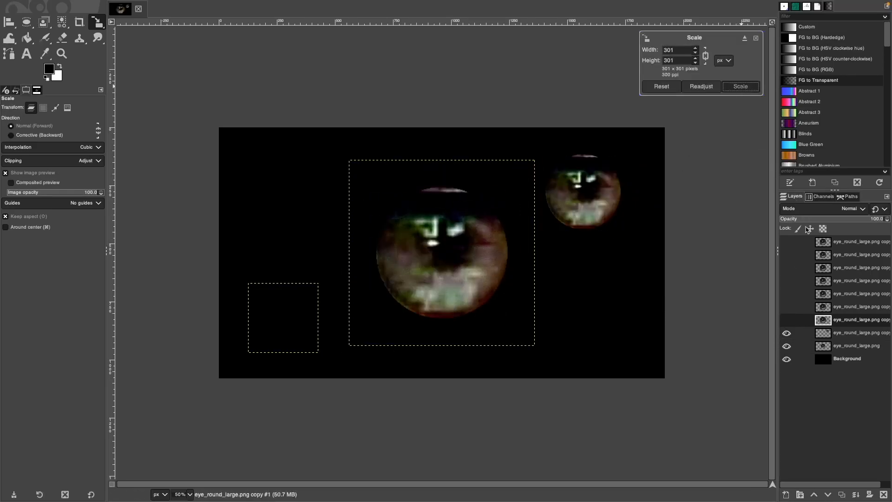
Show the next eye copy and resize copies to 190 px and 411 px toward the upper left.
{"action": "left_click", "coordinate": [803, 294]}
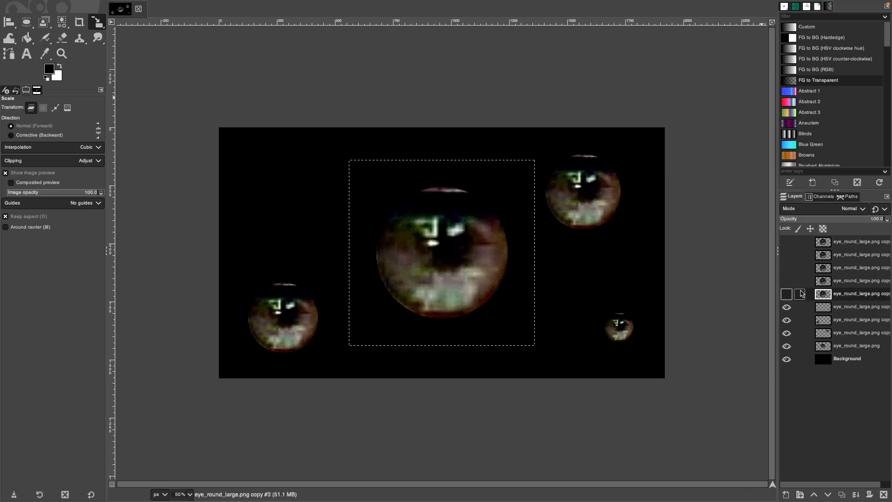
{"action": "left_click", "coordinate": [786, 294]}
{"action": "left_click", "coordinate": [483, 304]}
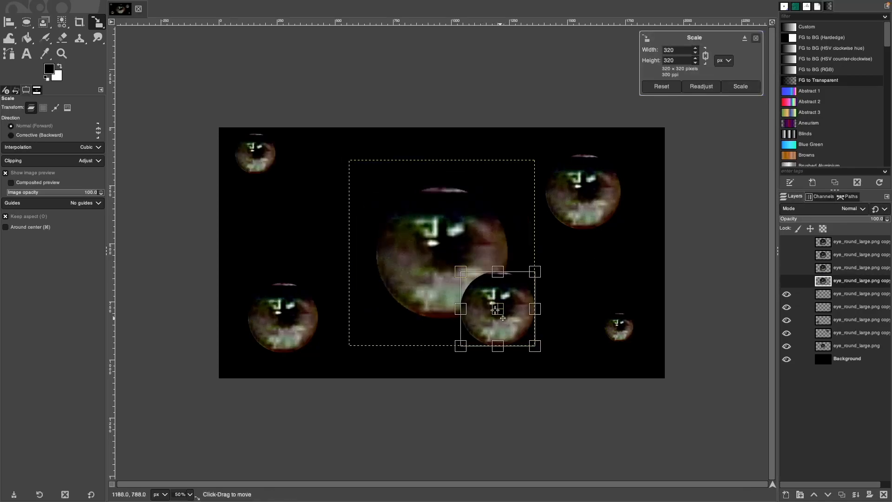
{"action": "left_click_drag", "start_coordinate": [503, 318], "coordinate": [316, 225]}
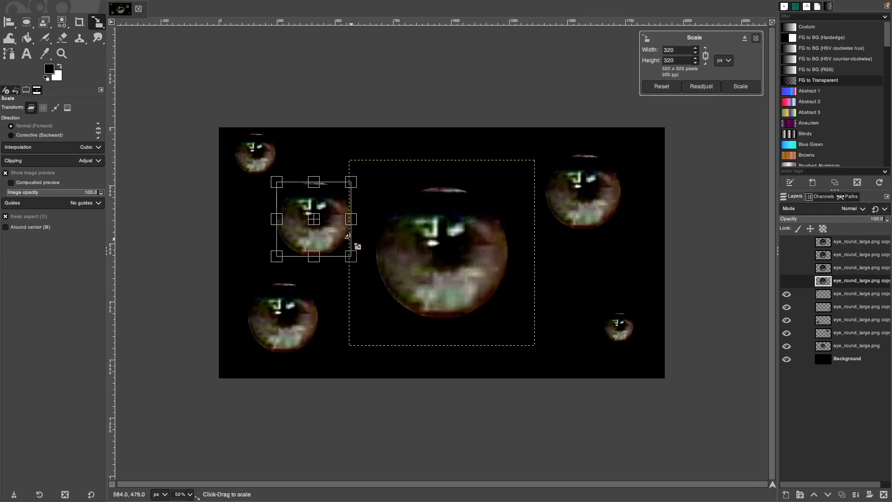
{"action": "left_click_drag", "start_coordinate": [352, 256], "coordinate": [357, 200]}
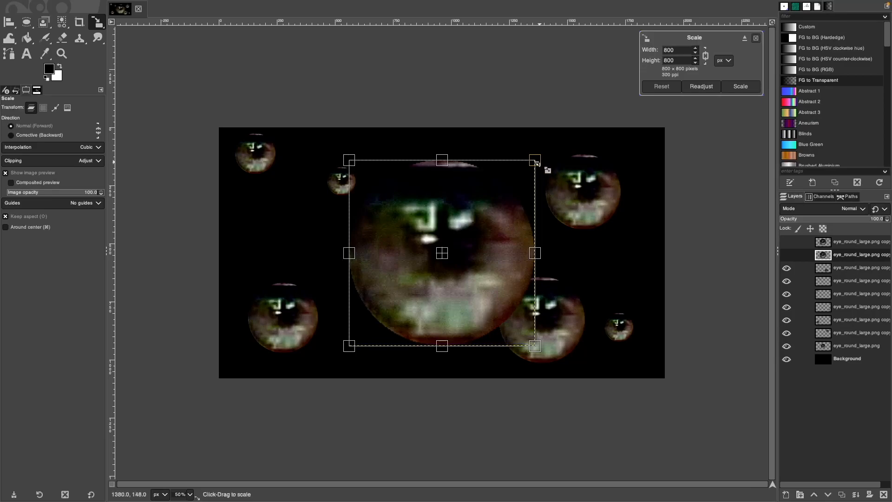
{"action": "left_click_drag", "start_coordinate": [537, 163], "coordinate": [470, 277]}
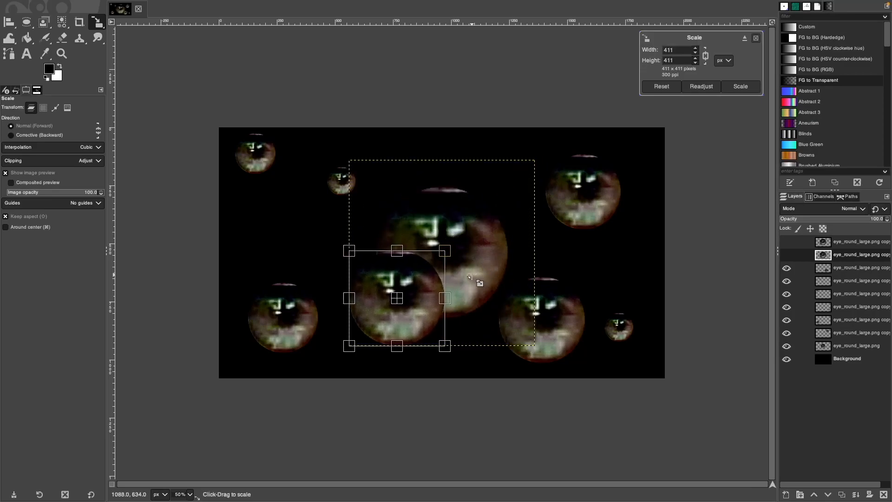
{"action": "left_click_drag", "start_coordinate": [397, 298], "coordinate": [316, 234]}
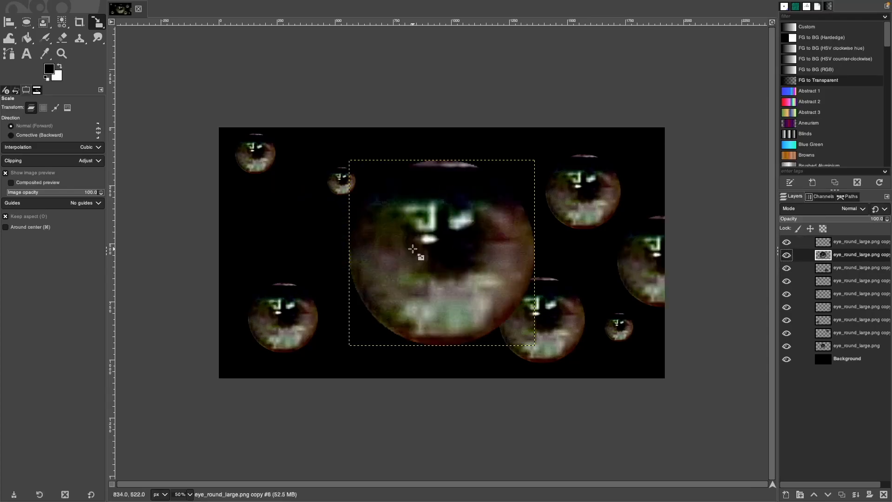
Select another eye layer and move the small eye further right.
{"action": "left_click", "coordinate": [412, 250]}
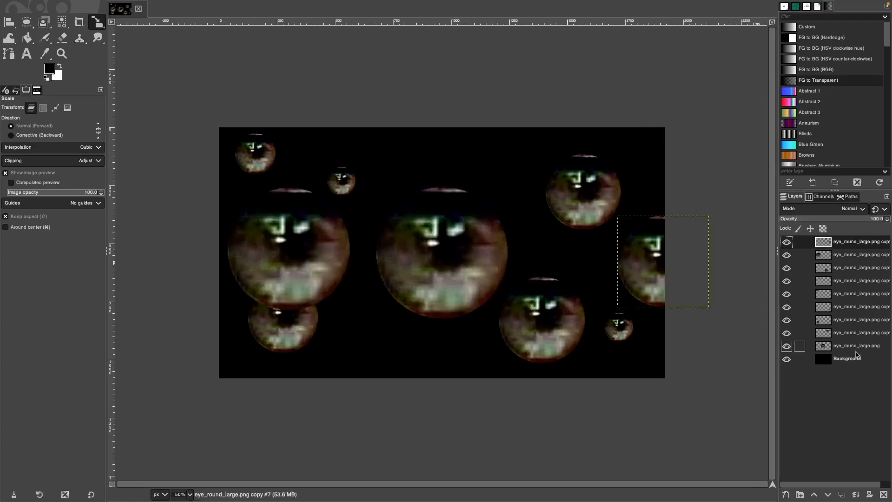
{"action": "left_click", "coordinate": [857, 348]}
{"action": "key", "text": "m"}
{"action": "left_click_drag", "start_coordinate": [284, 326], "coordinate": [364, 337]}
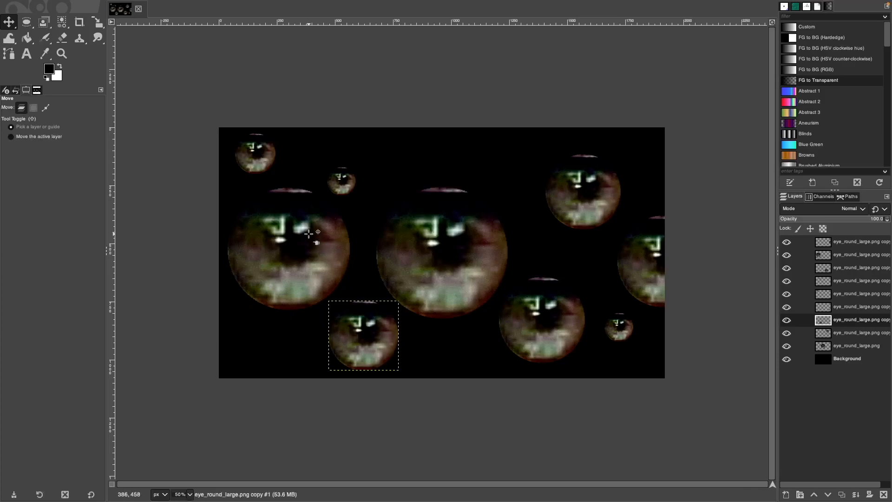
Paste a copy of the small eye at the canvas lower left as its own layer.
{"action": "left_click_drag", "start_coordinate": [337, 254], "coordinate": [296, 286]}
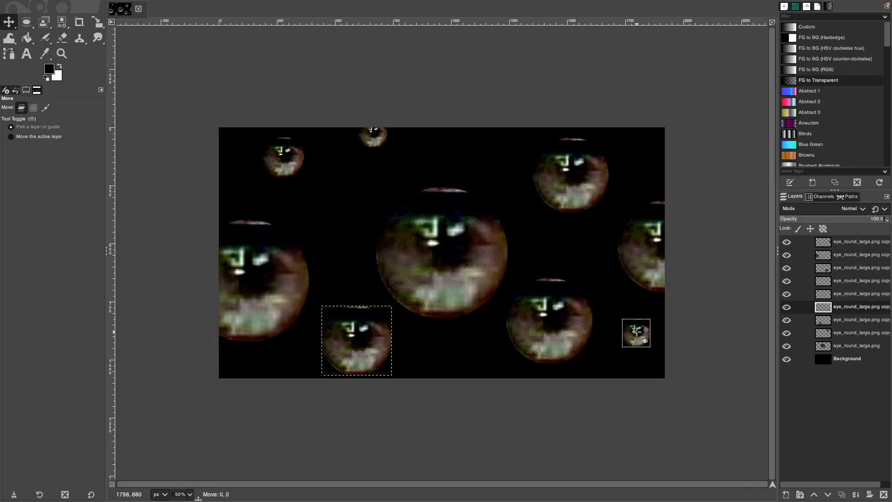
{"action": "key", "text": "ctrl+z"}
{"action": "key", "text": "ctrl+v"}
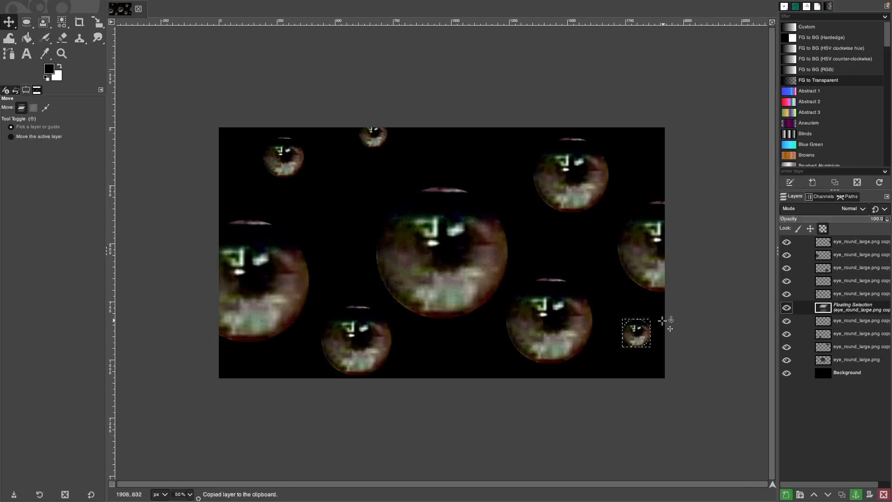
{"action": "key", "text": "ctrl+v"}
{"action": "left_click_drag", "start_coordinate": [441, 250], "coordinate": [293, 355]}
{"action": "left_click", "coordinate": [786, 494]}
{"action": "left_click", "coordinate": [860, 320]}
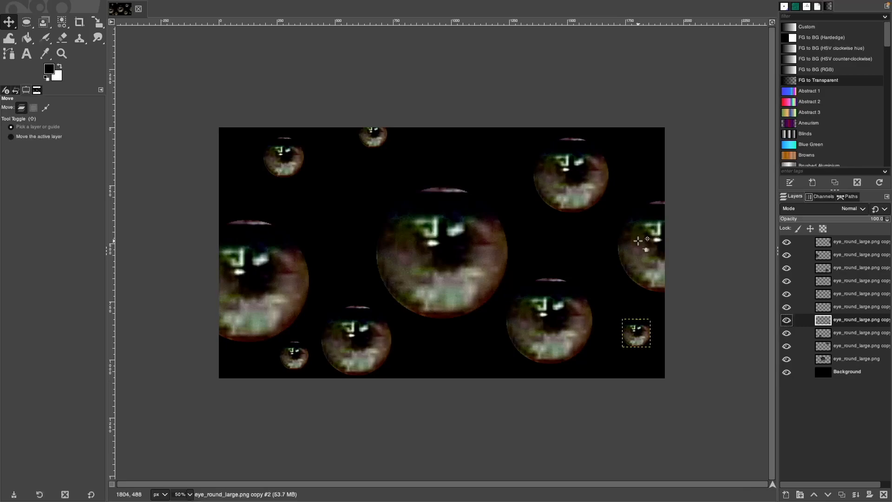
Duplicate an eye layer, move it into place and shrink it to 219 px.
{"action": "key", "text": "ctrl+shift+d"}
{"action": "left_click_drag", "start_coordinate": [571, 177], "coordinate": [572, 200]}
{"action": "left_click_drag", "start_coordinate": [454, 141], "coordinate": [482, 159]}
{"action": "key", "text": "shift+s"}
{"action": "left_click_drag", "start_coordinate": [440, 198], "coordinate": [339, 197]}
{"action": "key", "text": "Return"}
{"action": "left_click", "coordinate": [292, 162]}
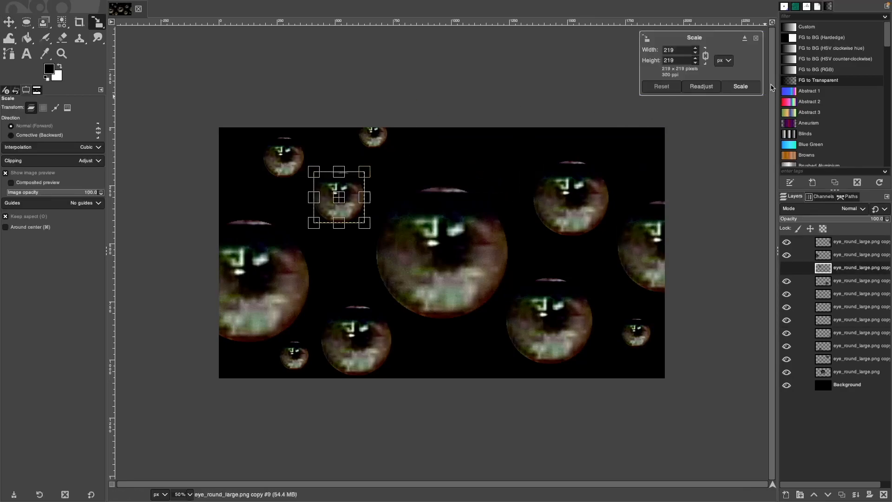
{"action": "left_click", "coordinate": [741, 86]}
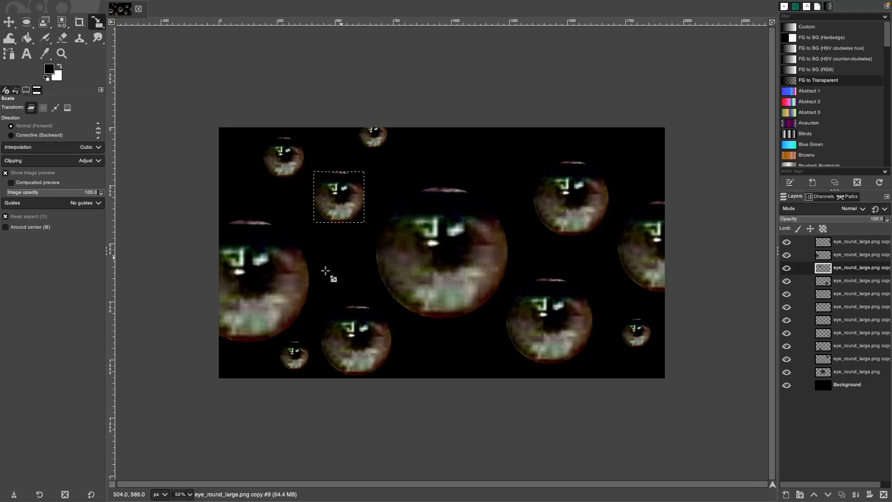
Shrink the large left eye, enlarge the small bottom-left eye and nudge the nearby eyes.
{"action": "key", "text": "Page_Up"}
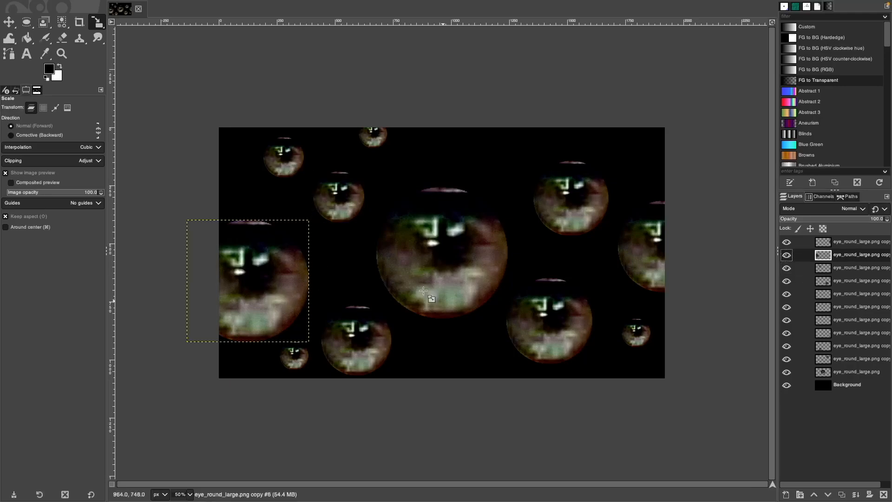
{"action": "left_click", "coordinate": [255, 284]}
{"action": "left_click", "coordinate": [863, 321]}
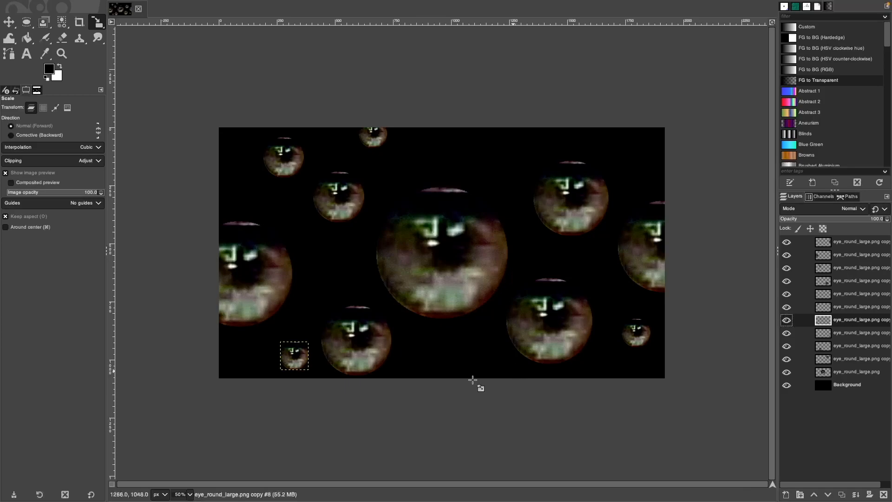
{"action": "left_click", "coordinate": [287, 352]}
{"action": "left_click_drag", "start_coordinate": [280, 344], "coordinate": [277, 339]}
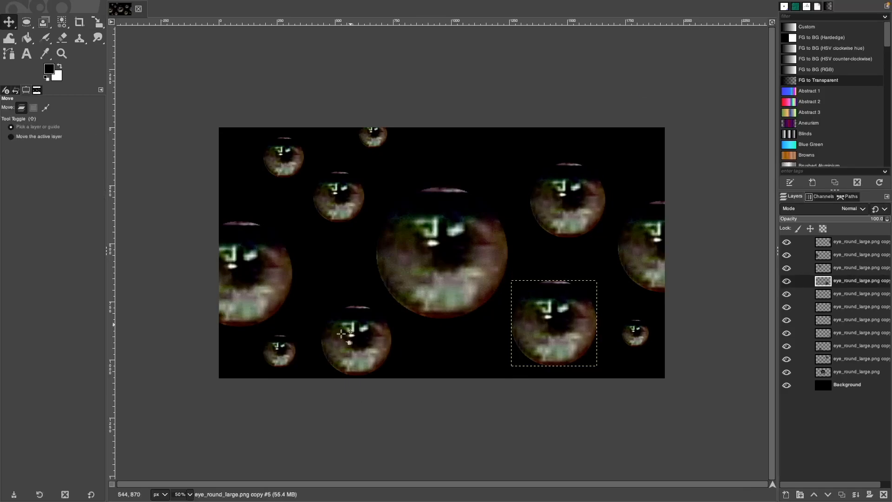
{"action": "mouse_move", "coordinate": [342, 333]}
{"action": "left_mouse_down"}
{"action": "mouse_move", "coordinate": [337, 322]}
{"action": "mouse_move", "coordinate": [348, 336]}
{"action": "left_mouse_up"}
{"action": "left_click_drag", "start_coordinate": [339, 198], "coordinate": [332, 209]}
{"action": "left_click", "coordinate": [279, 158]}
{"action": "left_click_drag", "start_coordinate": [279, 158], "coordinate": [271, 158]}
{"action": "left_click_drag", "start_coordinate": [272, 271], "coordinate": [272, 265]}
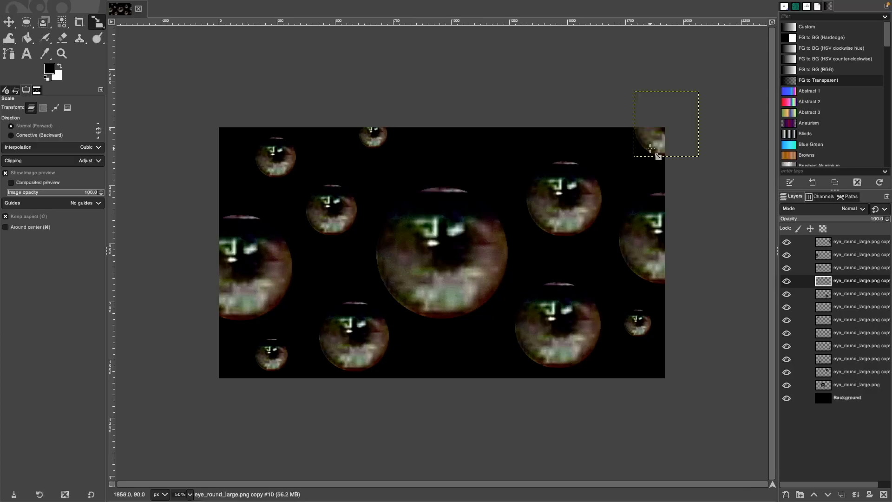
Shrink the top-right eye copy to 222 px and reposition it.
{"action": "left_click", "coordinate": [650, 142]}
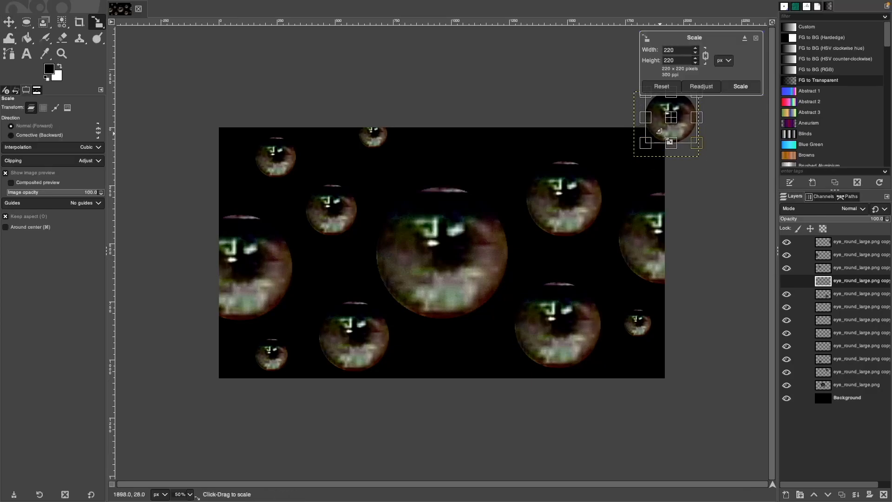
{"action": "left_click_drag", "start_coordinate": [671, 120], "coordinate": [657, 147]}
{"action": "left_click", "coordinate": [742, 86]}
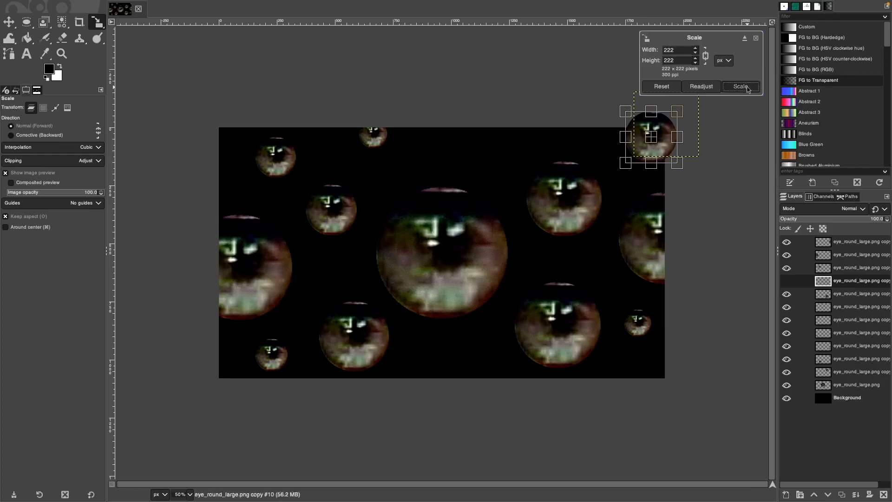
Paste more eye copies in the upper right, one across the canvas top edge.
{"action": "key", "text": "super+c"}
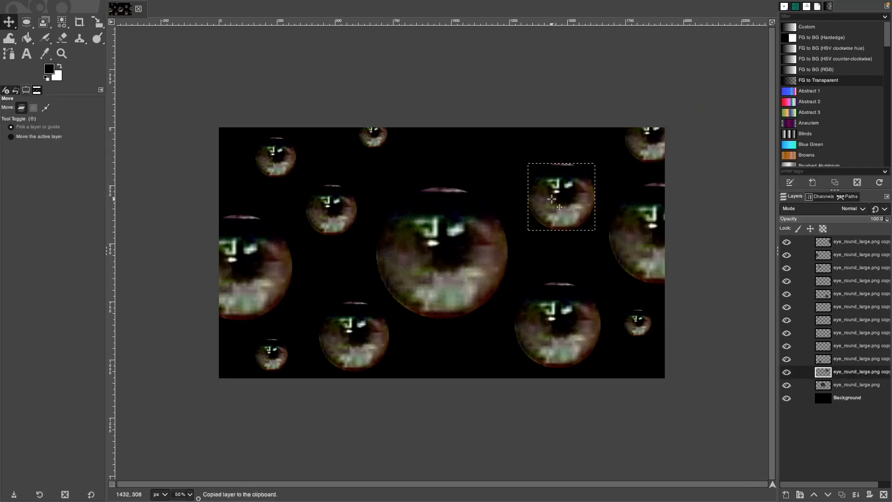
{"action": "key", "text": "super+v"}
{"action": "left_click_drag", "start_coordinate": [562, 204], "coordinate": [479, 144]}
{"action": "key", "text": "shift+super+n"}
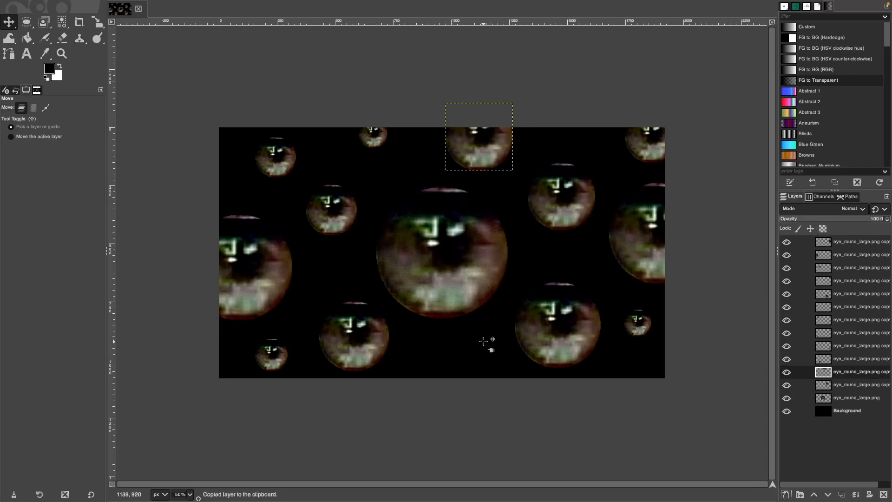
{"action": "key", "text": "super+v"}
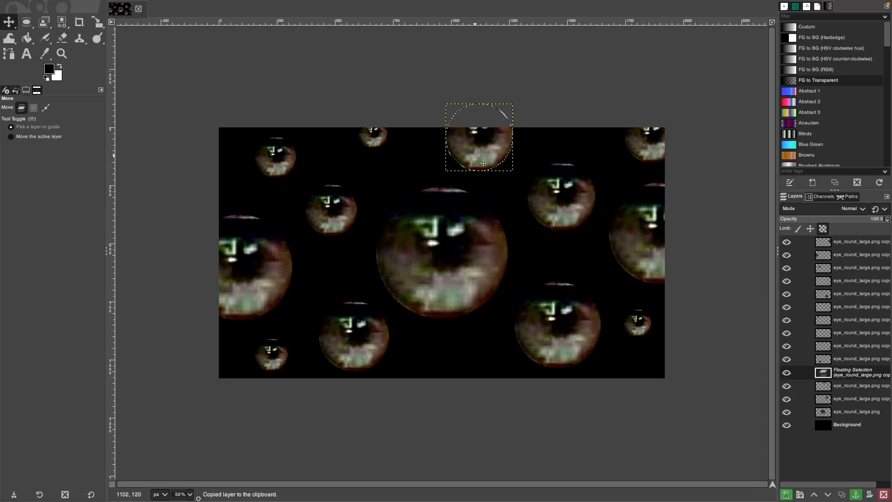
{"action": "left_click_drag", "start_coordinate": [474, 156], "coordinate": [478, 164]}
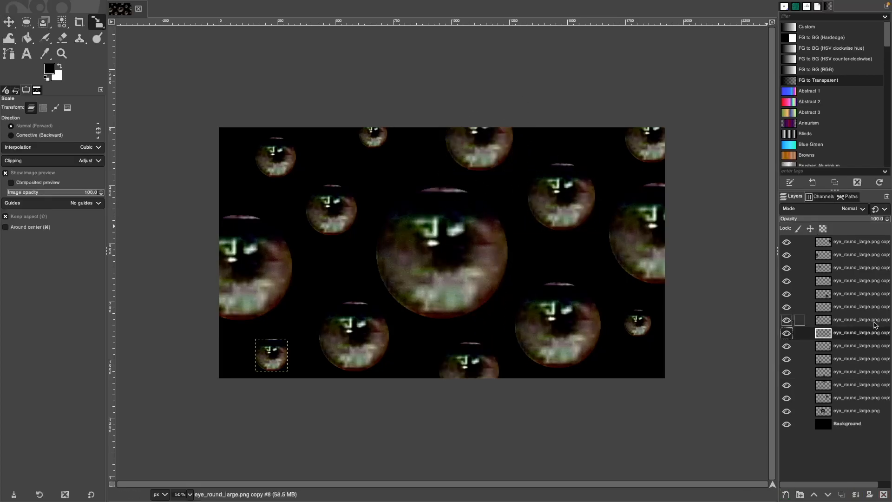
{"action": "left_click", "coordinate": [871, 310]}
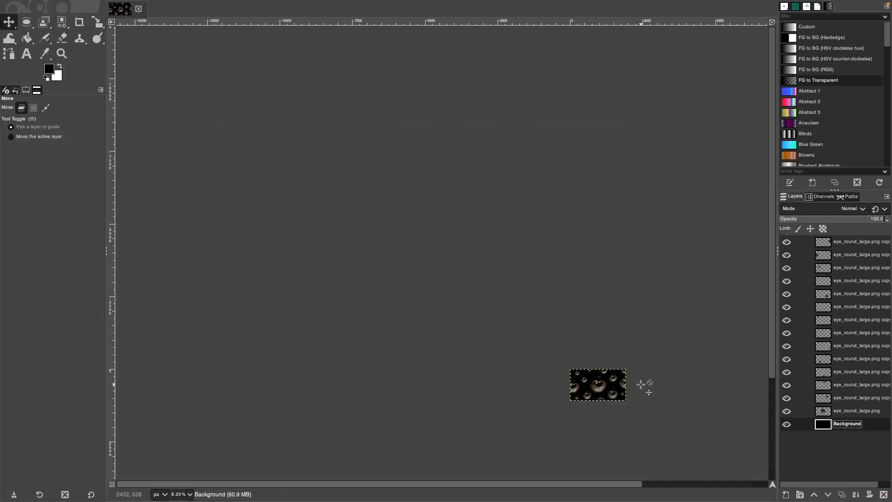
Zoom in and inspect the top and left-edge eye copy layers.
{"action": "scroll", "coordinate": [643, 384], "scroll_direction": "up", "scroll_amount": 5}
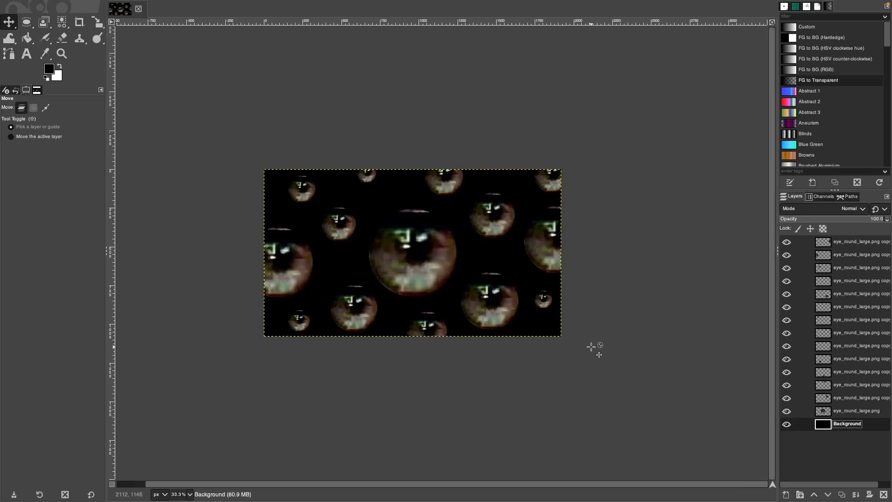
{"action": "scroll", "coordinate": [591, 347], "scroll_direction": "up", "scroll_amount": 1}
{"action": "scroll", "coordinate": [591, 347], "scroll_direction": "down", "scroll_amount": 2}
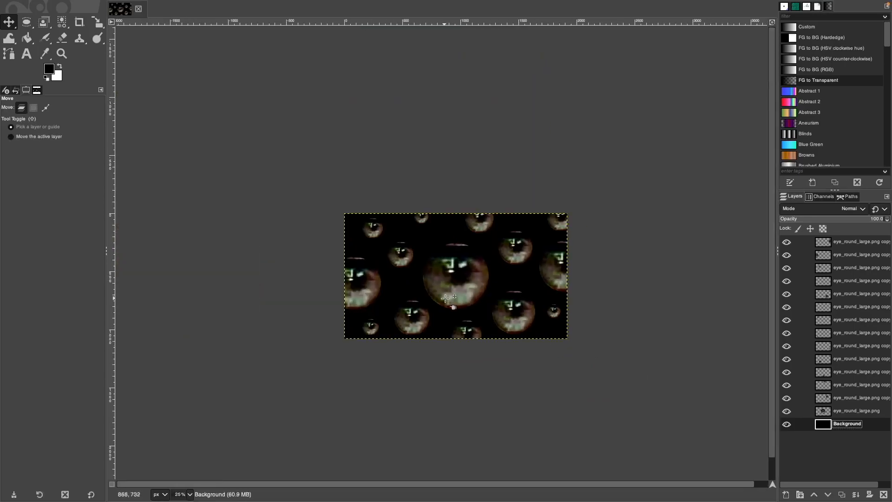
{"action": "scroll", "coordinate": [392, 275], "scroll_direction": "up", "scroll_amount": 1}
{"action": "scroll", "coordinate": [604, 292], "scroll_direction": "down", "scroll_amount": 1}
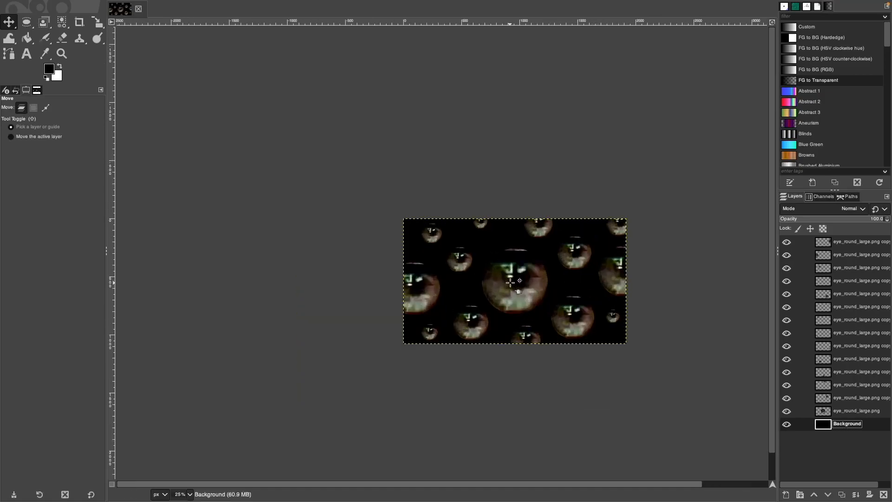
{"action": "scroll", "coordinate": [510, 281], "scroll_direction": "up", "scroll_amount": 1}
{"action": "scroll", "coordinate": [511, 281], "scroll_direction": "up", "scroll_amount": 2}
{"action": "scroll", "coordinate": [510, 282], "scroll_direction": "down", "scroll_amount": 1}
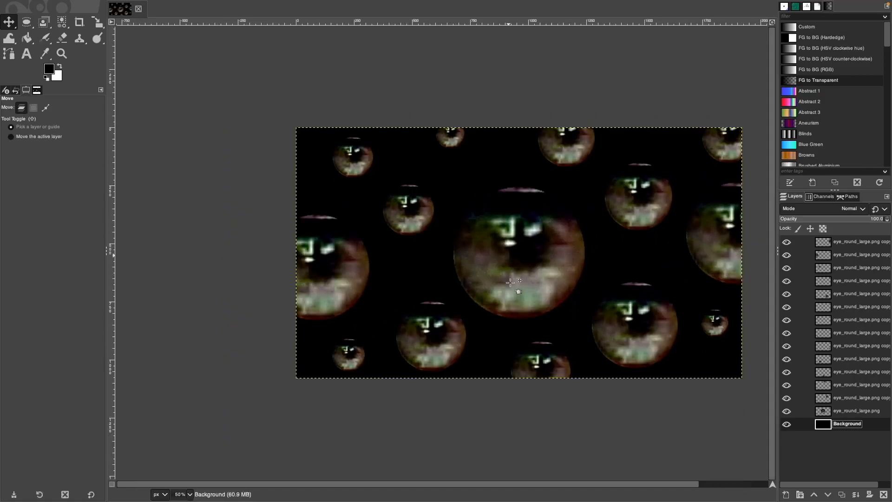
{"action": "scroll", "coordinate": [596, 488], "scroll_direction": "right", "scroll_amount": 2}
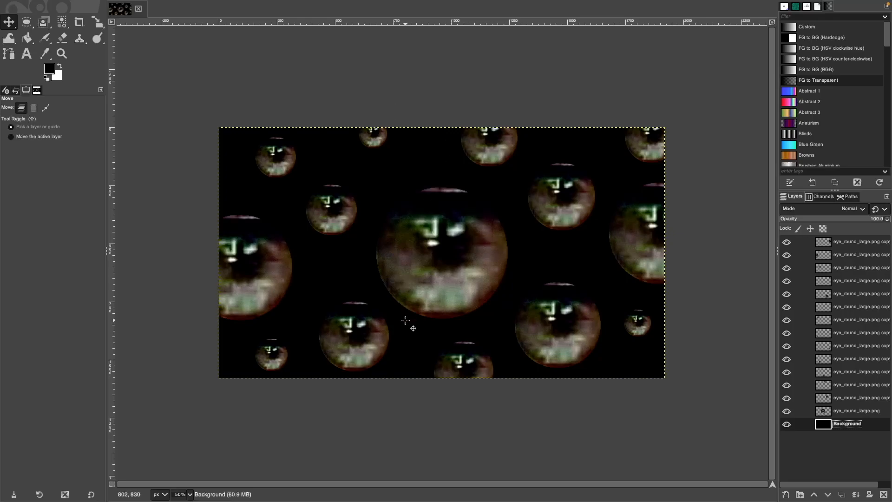
{"action": "left_click", "coordinate": [867, 242]}
{"action": "left_click", "coordinate": [857, 255]}
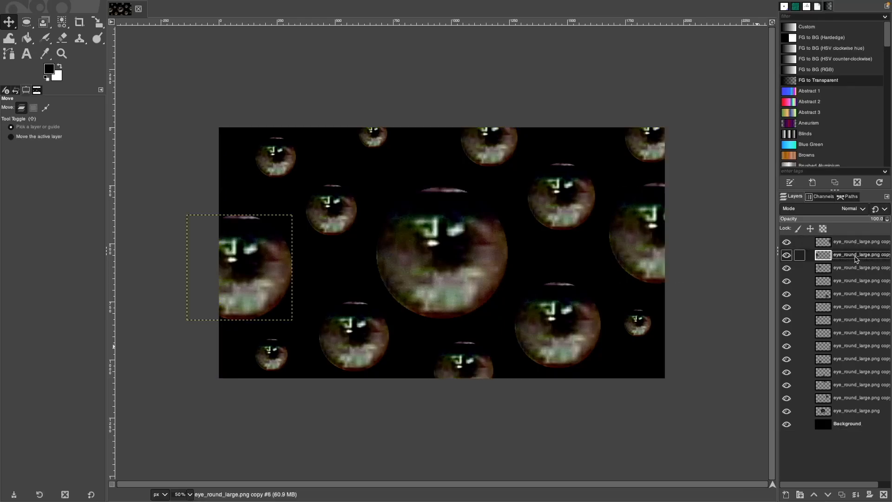
Select the Background layer and duplicate the whole image with Ctrl+D.
{"action": "scroll", "coordinate": [641, 305], "scroll_direction": "down", "scroll_amount": 7}
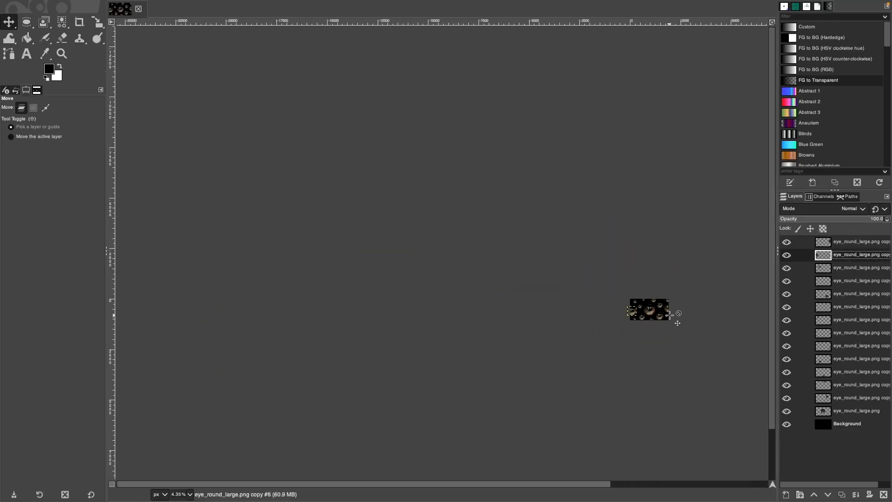
{"action": "scroll", "coordinate": [674, 315], "scroll_direction": "up", "scroll_amount": 3}
{"action": "scroll", "coordinate": [670, 315], "scroll_direction": "up", "scroll_amount": 3}
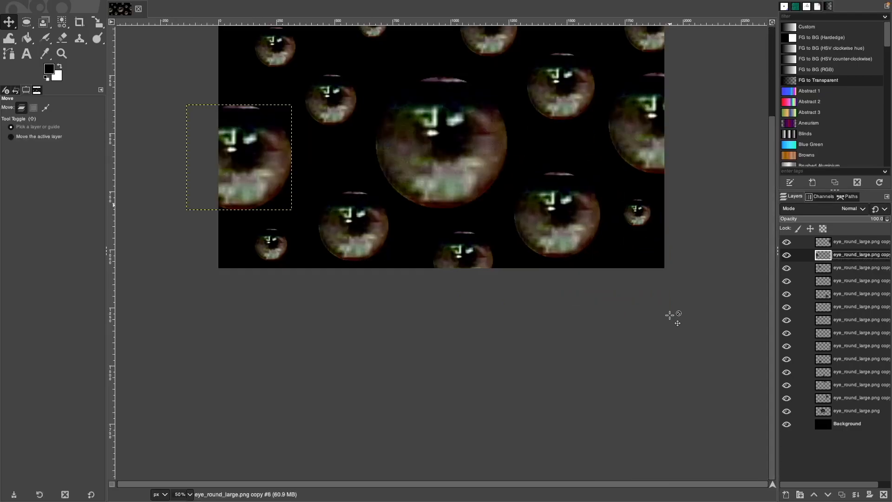
{"action": "scroll", "coordinate": [617, 316], "scroll_direction": "down", "scroll_amount": 1}
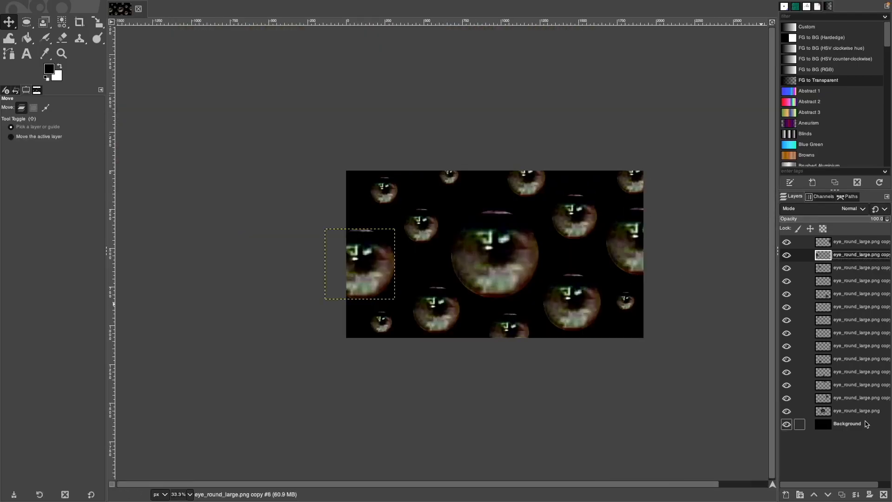
{"action": "left_click", "coordinate": [847, 424]}
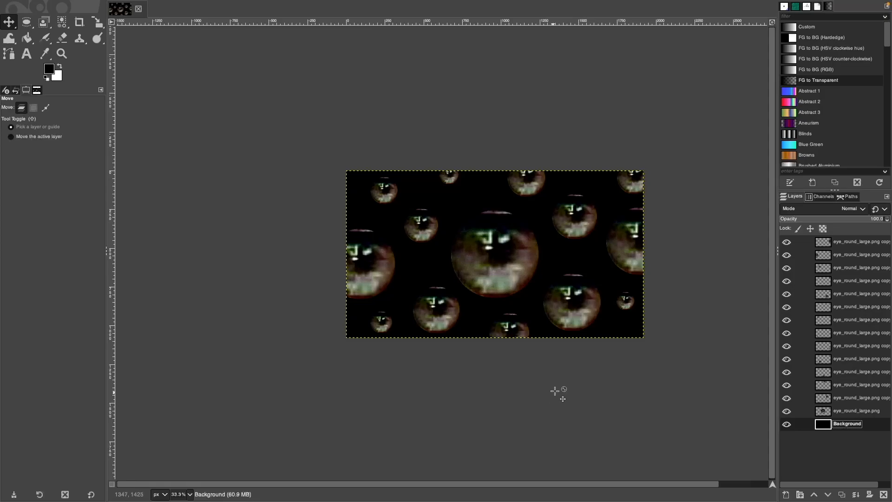
{"action": "key", "text": "ctrl+d"}
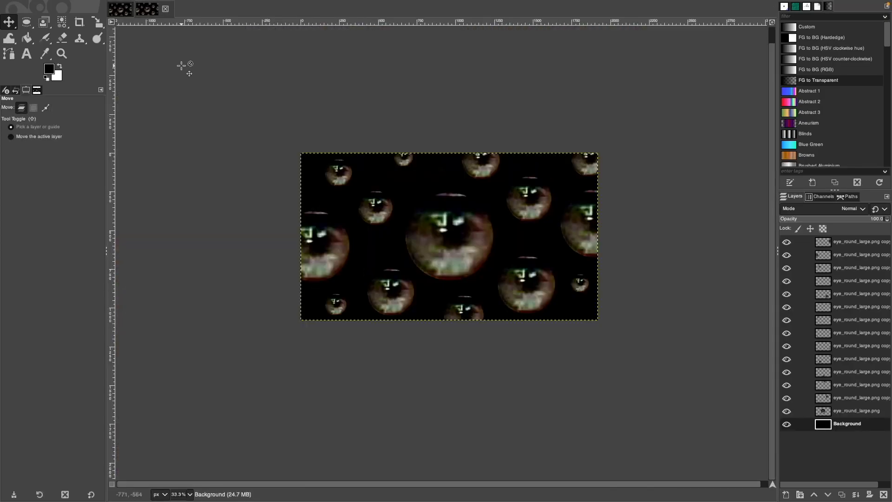
Select the eye copy layer above eye_round_large.png and bring up its blend mode list.
{"action": "left_click", "coordinate": [859, 411]}
{"action": "left_click", "coordinate": [855, 399]}
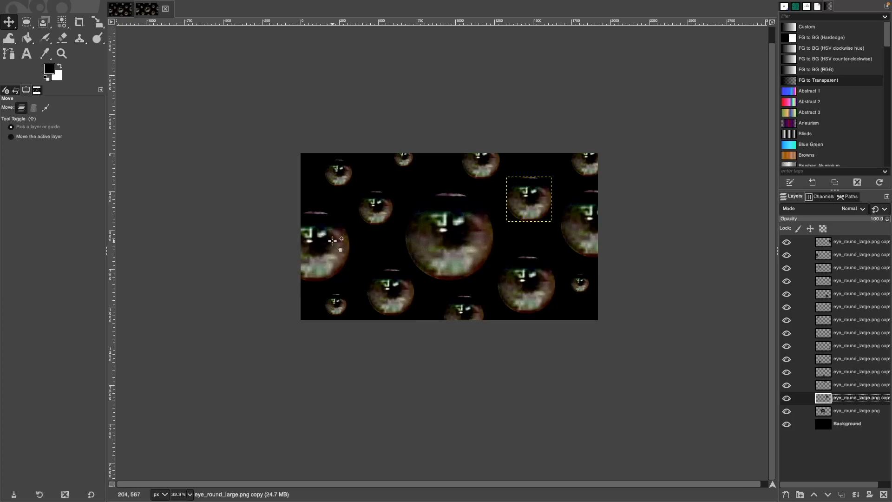
{"action": "scroll", "coordinate": [286, 184], "scroll_direction": "up", "scroll_amount": 2}
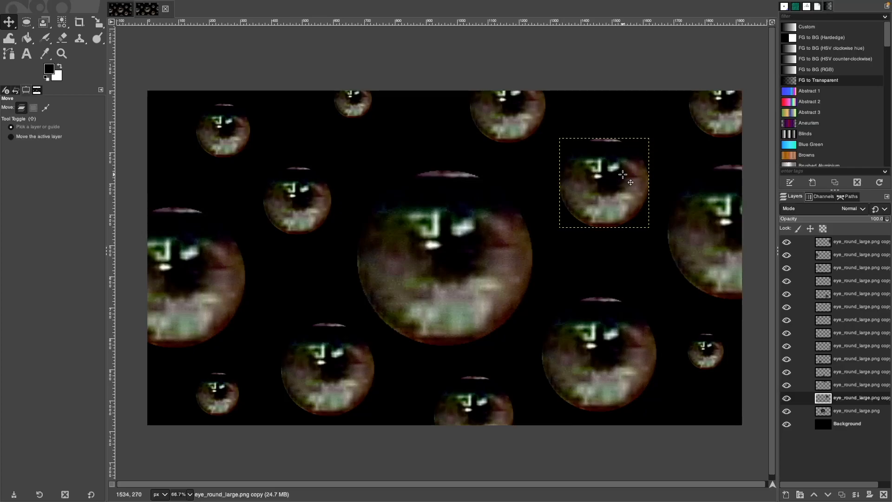
{"action": "left_click", "coordinate": [863, 210]}
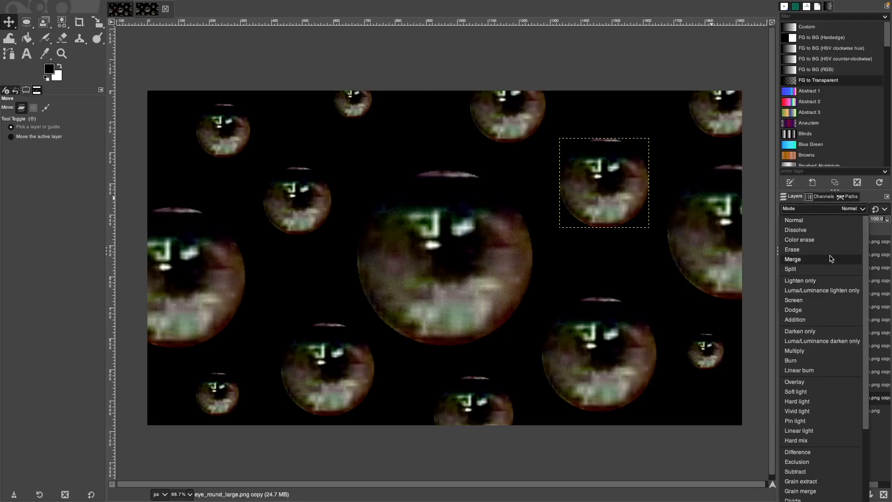
Try Multiply, Linear burn and Soft light on the eye layer, ending on Linear light.
{"action": "left_click", "coordinate": [823, 351]}
{"action": "left_click", "coordinate": [863, 214]}
{"action": "left_click", "coordinate": [839, 371]}
{"action": "left_click", "coordinate": [859, 211]}
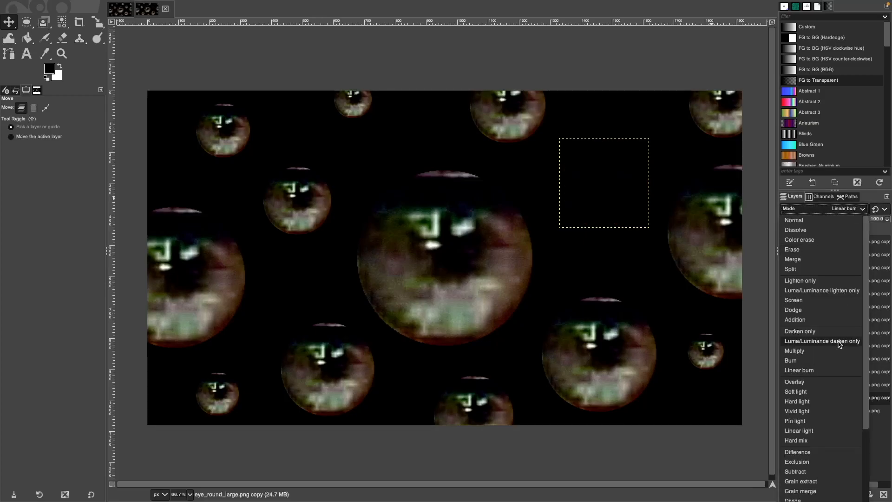
{"action": "left_click", "coordinate": [830, 392]}
{"action": "left_click", "coordinate": [864, 210]}
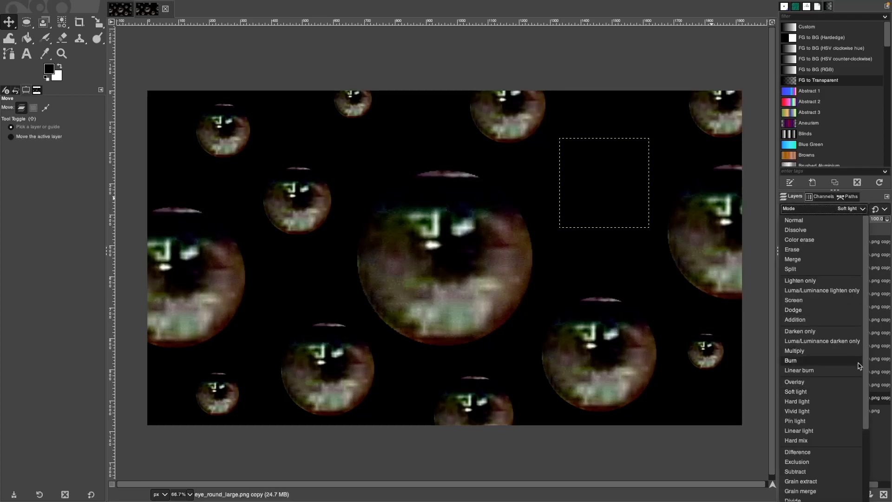
{"action": "left_click", "coordinate": [821, 431]}
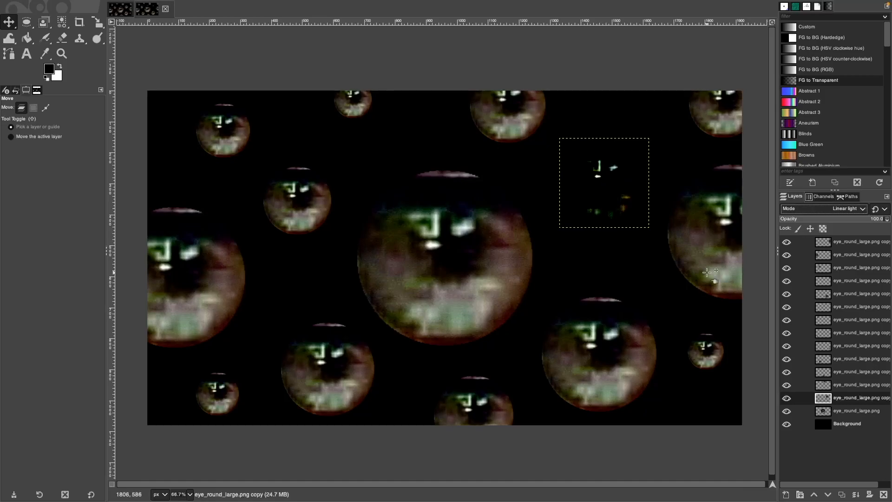
Paste a copy of the eye to the lower left as a Linear light layer.
{"action": "key", "text": "ctrl+c"}
{"action": "key", "text": "ctrl+v"}
{"action": "left_click_drag", "start_coordinate": [604, 186], "coordinate": [267, 289]}
{"action": "left_click", "coordinate": [784, 495]}
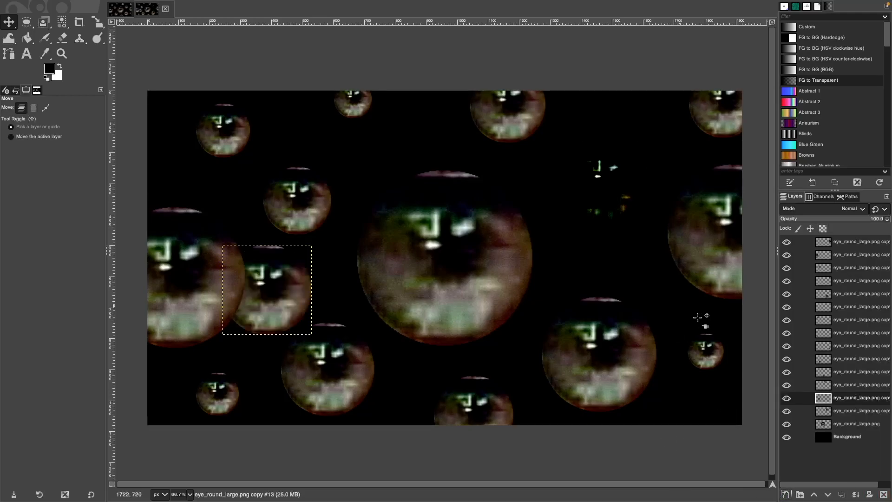
{"action": "left_click", "coordinate": [849, 209]}
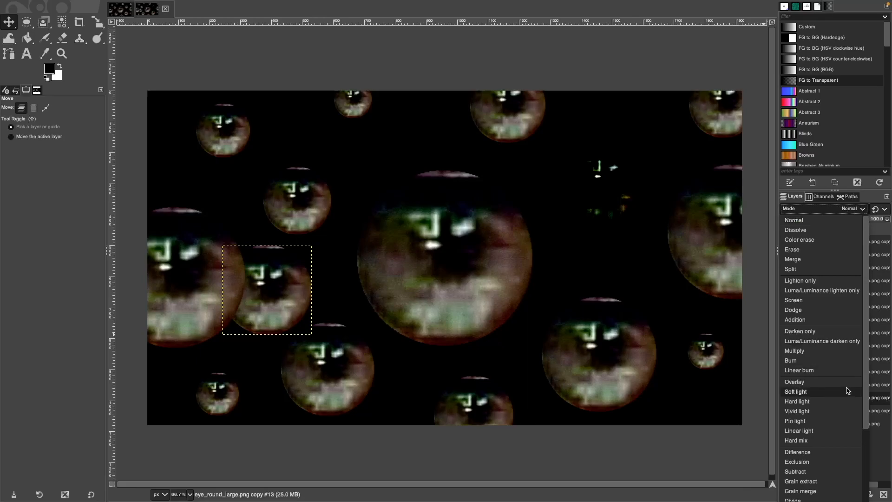
{"action": "left_click", "coordinate": [840, 431]}
Return the eye copy layer below it to Normal blend mode.
{"action": "left_click", "coordinate": [863, 410]}
{"action": "left_click", "coordinate": [848, 209]}
{"action": "left_click", "coordinate": [846, 223]}
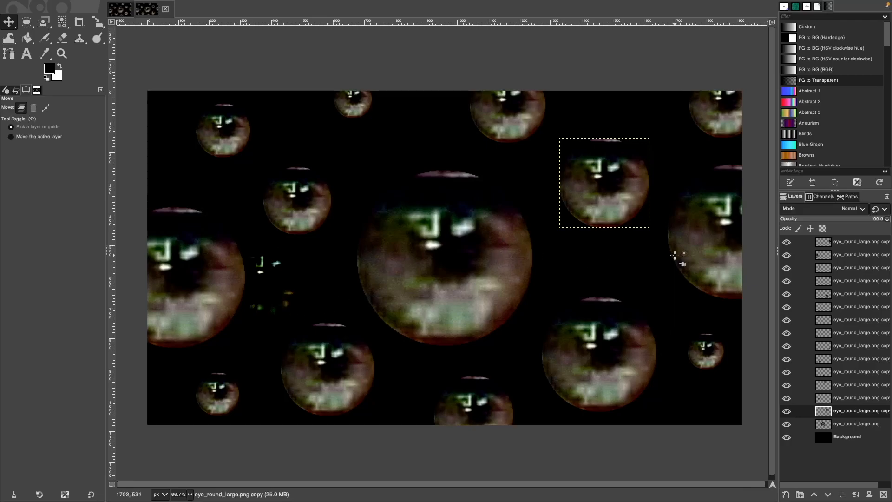
{"action": "right_click", "coordinate": [617, 172]}
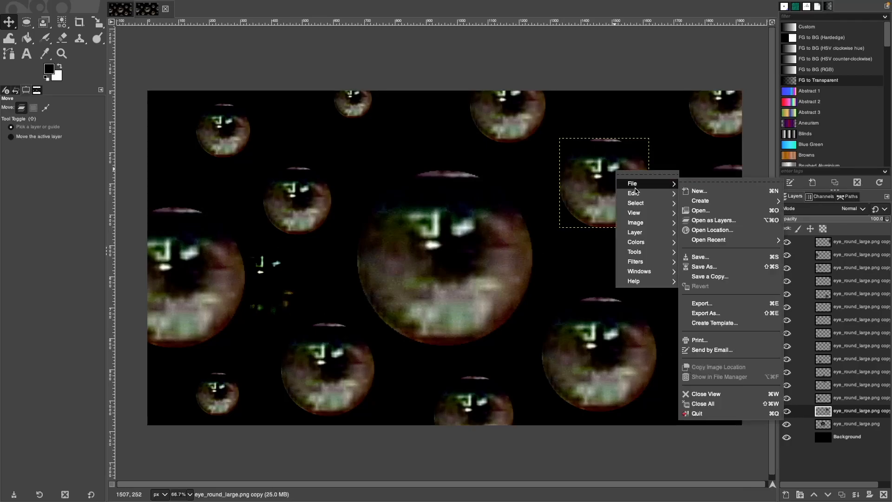
{"action": "mouse_move", "coordinate": [648, 249]}
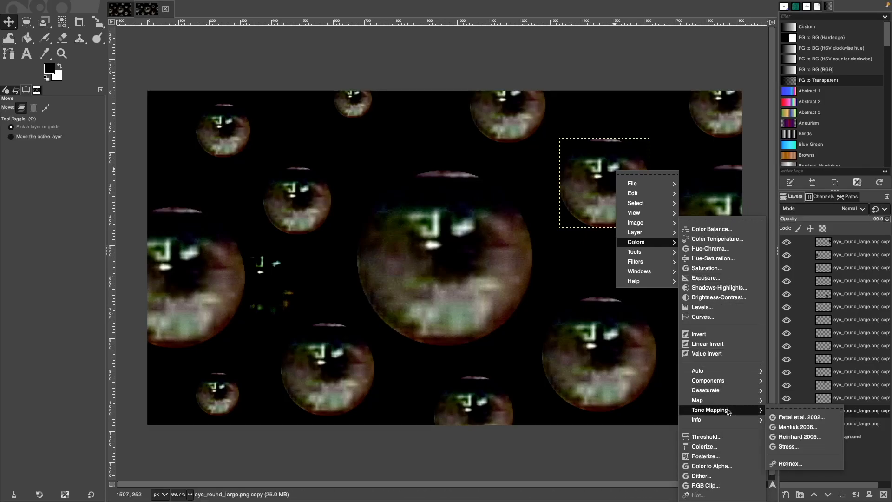
{"action": "mouse_move", "coordinate": [729, 398]}
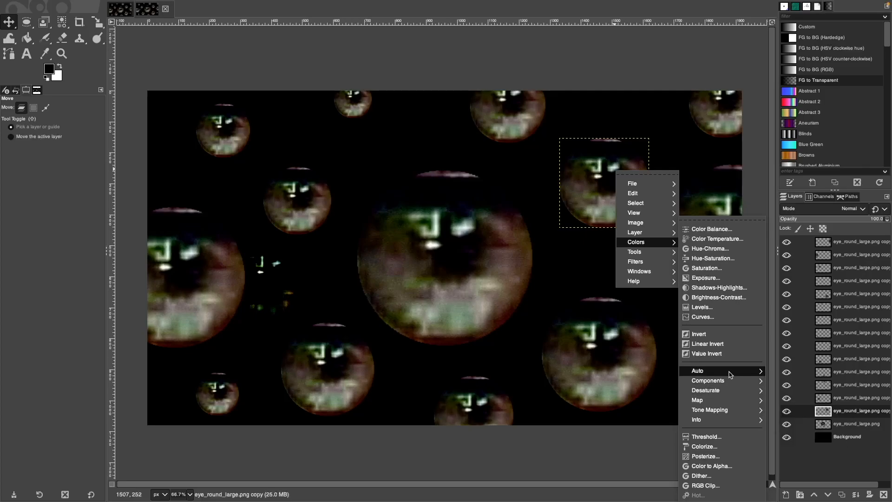
{"action": "left_click", "coordinate": [728, 343]}
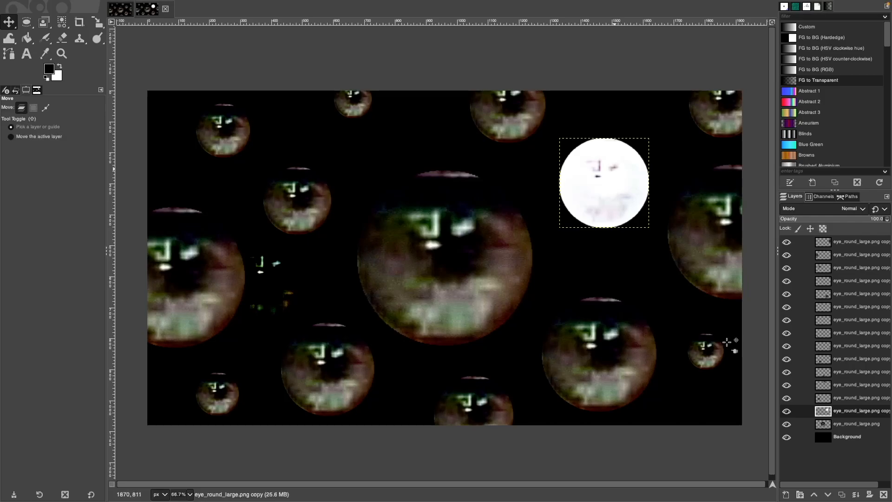
{"action": "key", "text": "ctrl+z"}
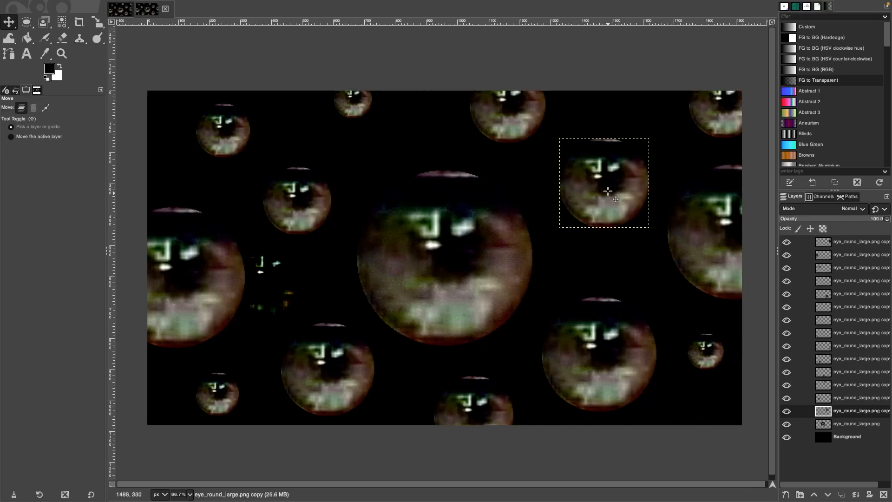
{"action": "right_click", "coordinate": [610, 191]}
{"action": "mouse_move", "coordinate": [632, 263]}
{"action": "left_click", "coordinate": [726, 345]}
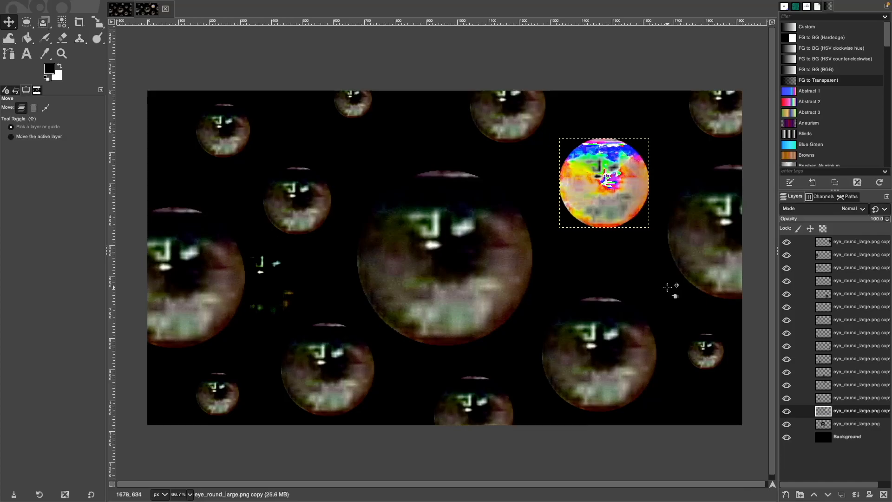
{"action": "right_click", "coordinate": [610, 199]}
{"action": "mouse_move", "coordinate": [644, 271]}
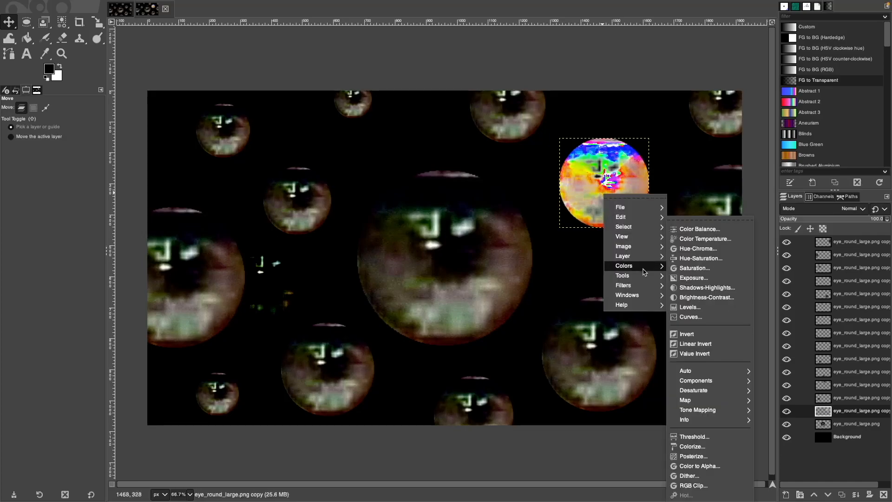
{"action": "left_click", "coordinate": [730, 344]}
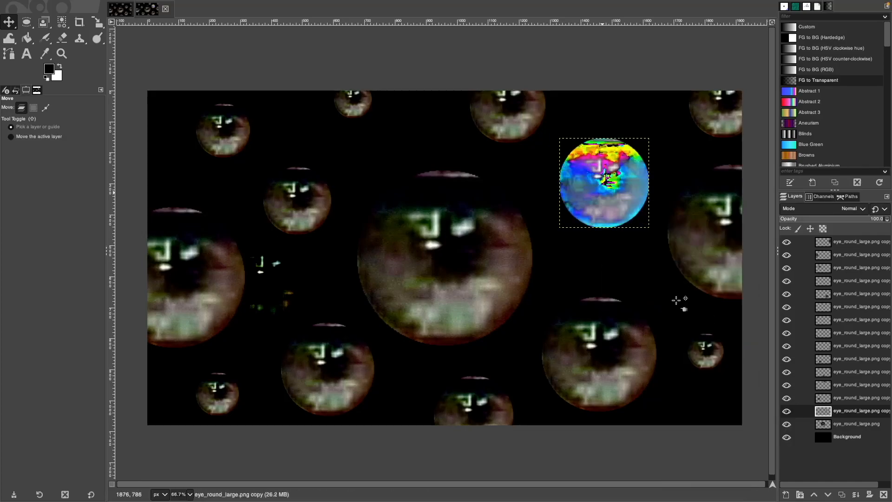
{"action": "key", "text": "ctrl+z"}
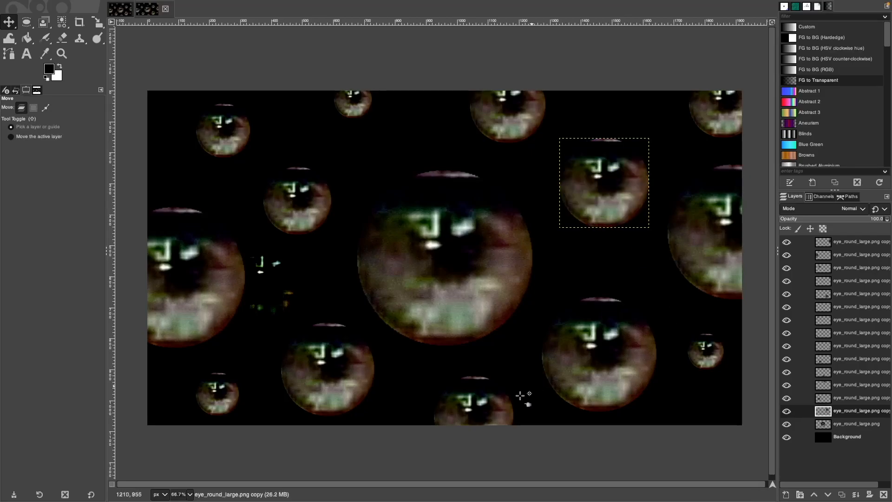
{"action": "left_click", "coordinate": [854, 242]}
{"action": "left_click", "coordinate": [853, 256]}
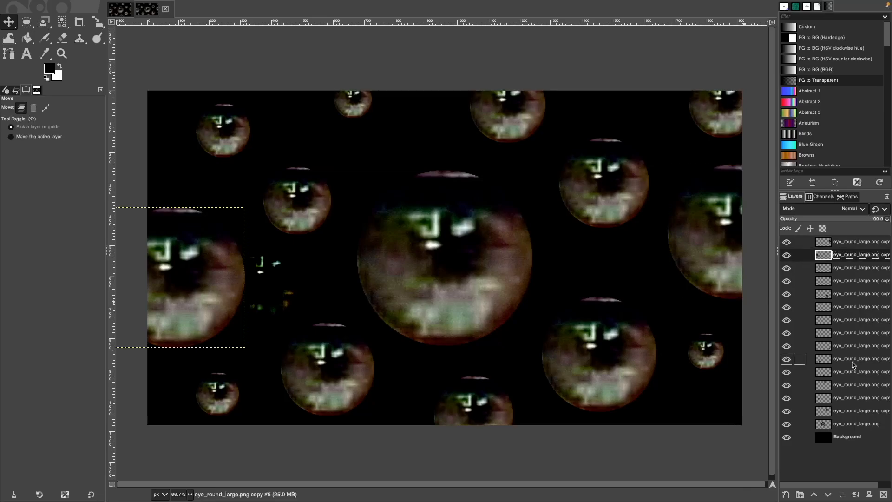
Invert the top-left eye and try Multiply, Burn, HSL Color and Divide, keeping Grain extract.
{"action": "left_click", "coordinate": [854, 319]}
{"action": "key", "text": "ctrl+f"}
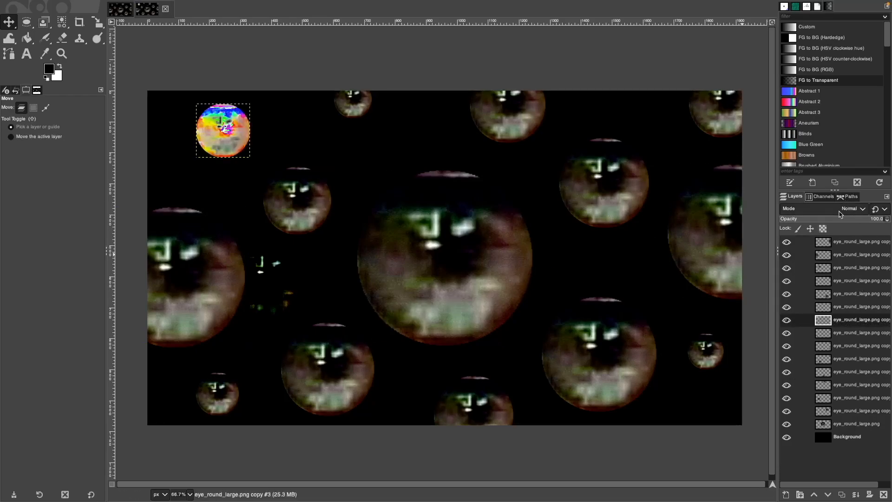
{"action": "left_click", "coordinate": [853, 209]}
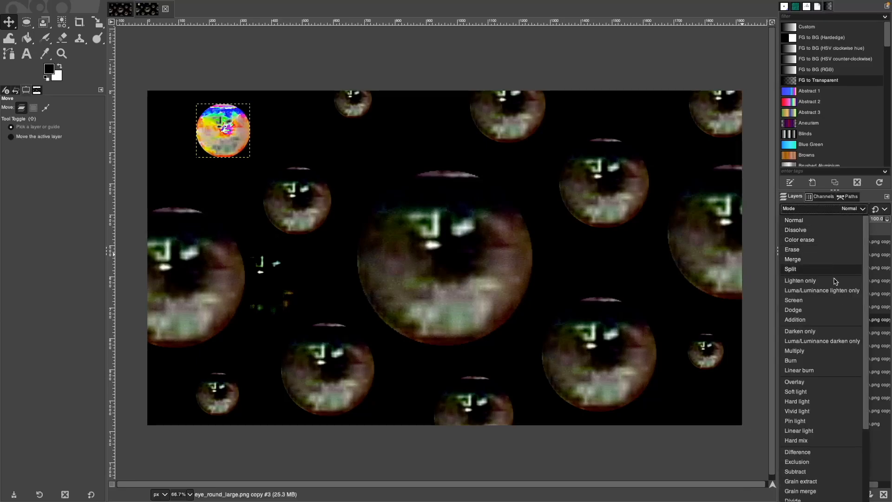
{"action": "left_click", "coordinate": [844, 351]}
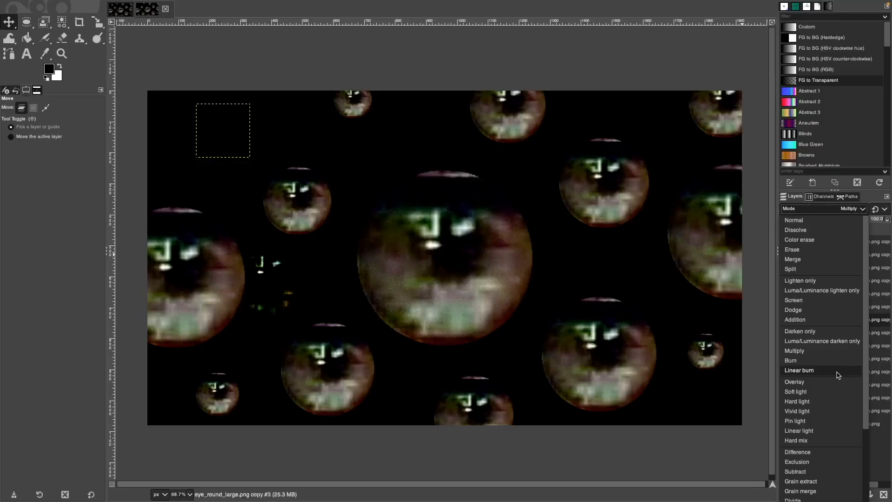
{"action": "left_click", "coordinate": [835, 362]}
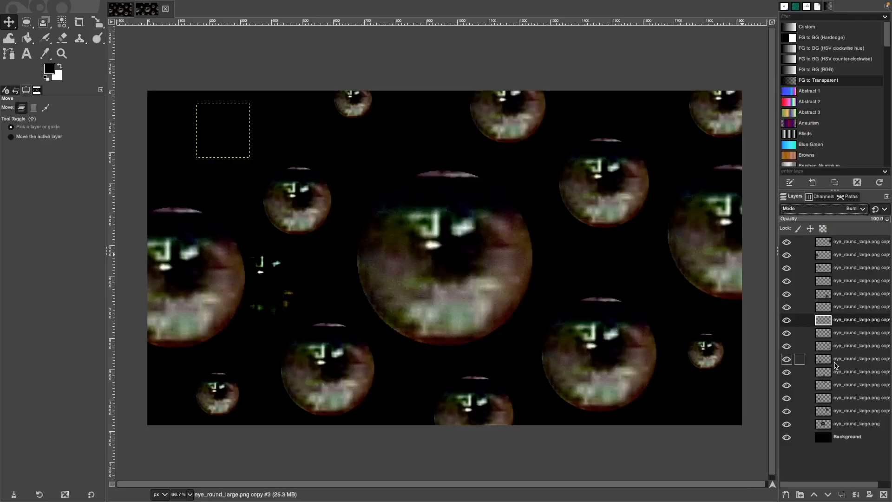
{"action": "left_click", "coordinate": [850, 211]}
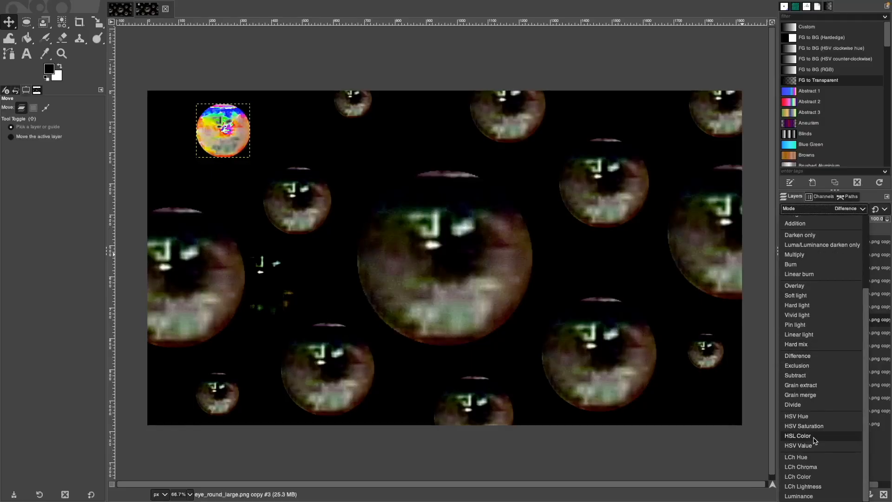
{"action": "left_click", "coordinate": [814, 438]}
{"action": "left_click", "coordinate": [850, 209]}
{"action": "left_click", "coordinate": [842, 404]}
{"action": "left_click", "coordinate": [850, 208]}
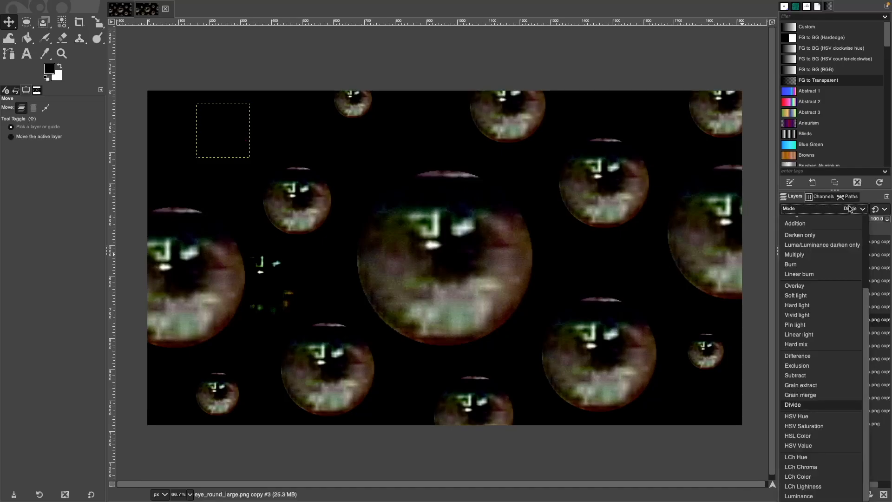
{"action": "left_click", "coordinate": [827, 385]}
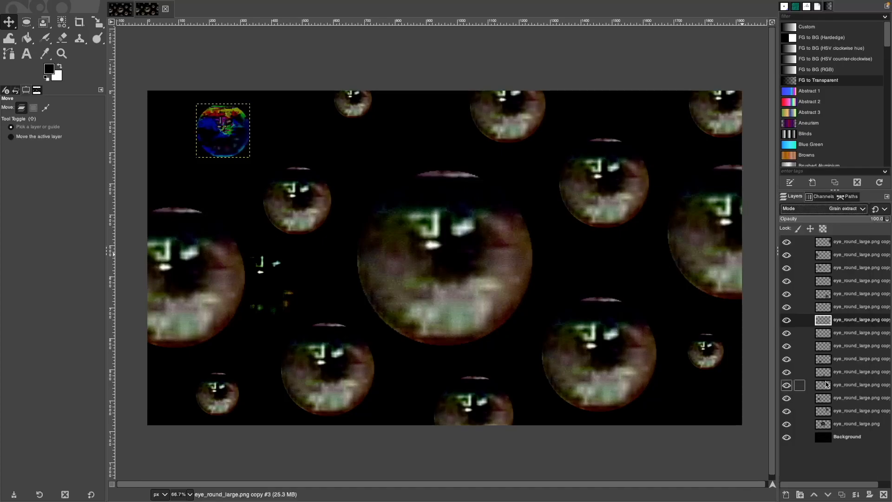
Try Subtract, Difference and Hard light blending on the eye.
{"action": "left_click", "coordinate": [856, 212]}
{"action": "left_click", "coordinate": [822, 377]}
{"action": "left_click", "coordinate": [852, 210]}
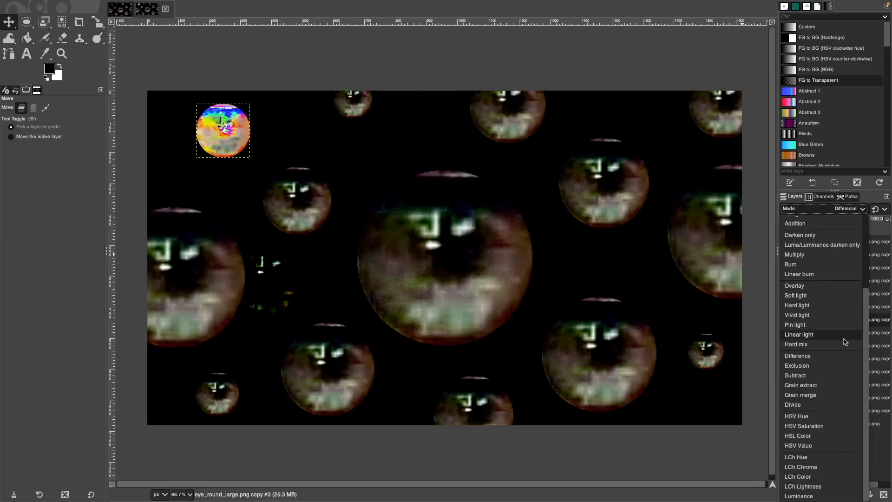
{"action": "left_click", "coordinate": [843, 306]}
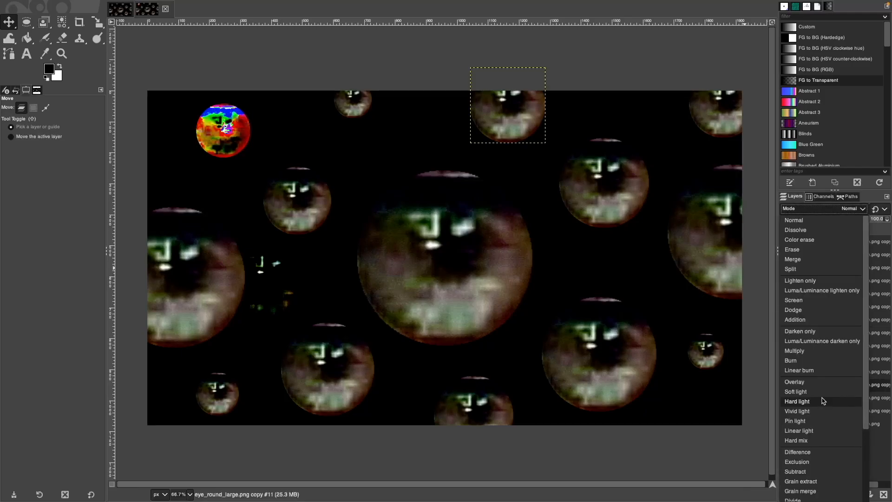
Try HSV Value, Multiply and Luma modes on the top eye, settling on Grain extract.
{"action": "left_click", "coordinate": [798, 445]}
{"action": "left_click", "coordinate": [862, 210]}
{"action": "left_click", "coordinate": [847, 259]}
{"action": "key", "text": "super+z"}
{"action": "left_click", "coordinate": [862, 210]}
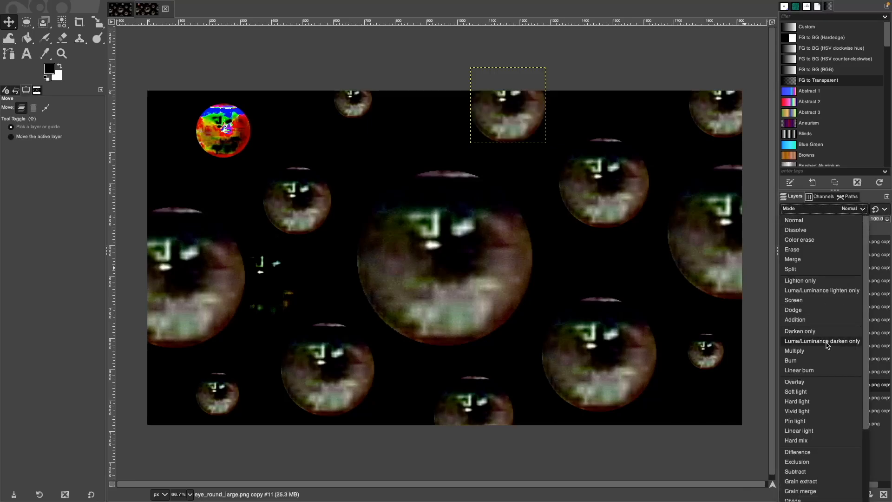
{"action": "left_click", "coordinate": [827, 344]}
{"action": "key", "text": "super+z"}
{"action": "left_click", "coordinate": [862, 210]}
{"action": "left_click", "coordinate": [827, 292]}
{"action": "key", "text": "super+z"}
{"action": "left_click", "coordinate": [860, 210]}
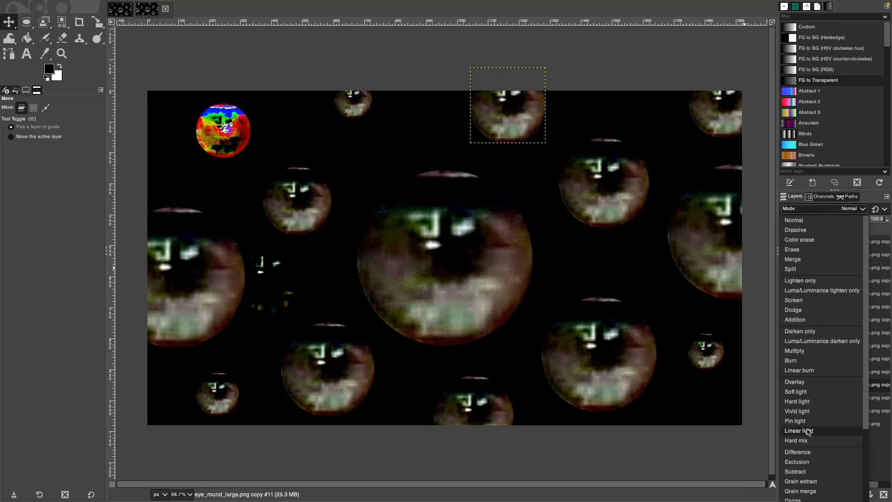
{"action": "left_click", "coordinate": [801, 482]}
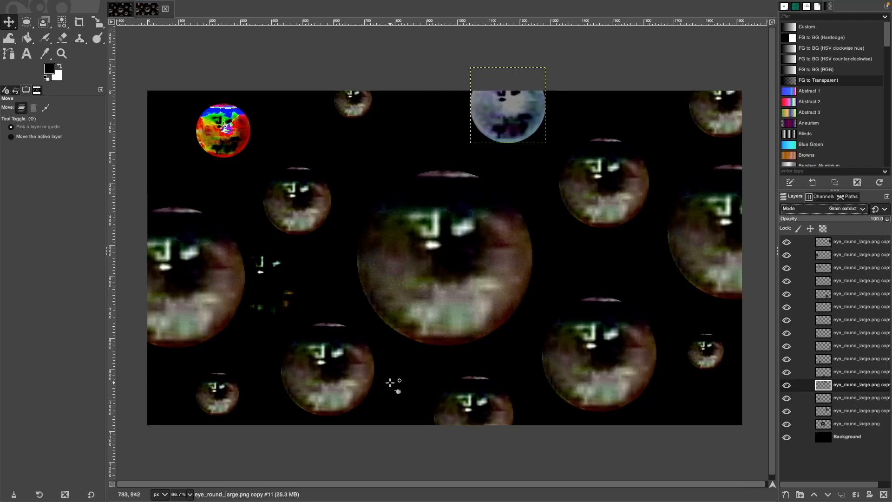
Set the lower-right eye layer to Split blend mode, leaving a transparent disc.
{"action": "left_click", "coordinate": [847, 254]}
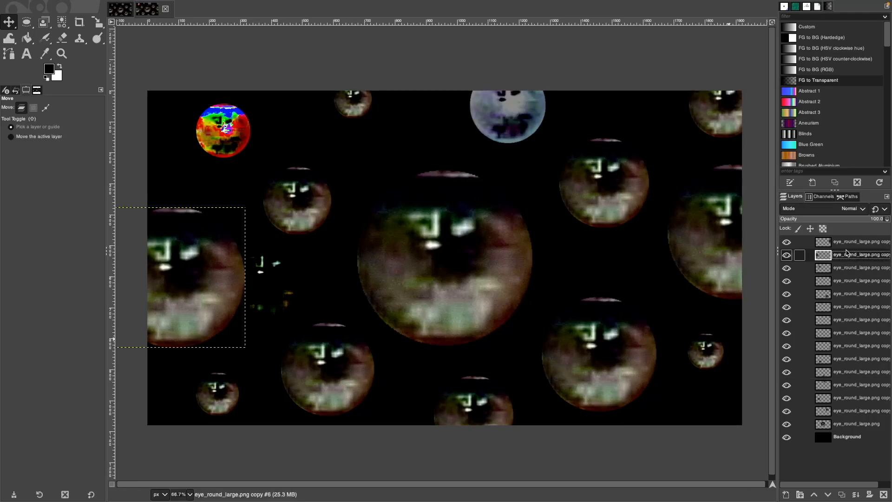
{"action": "key", "text": "Page_Up"}
{"action": "left_click", "coordinate": [846, 254]}
{"action": "left_click", "coordinate": [847, 294]}
{"action": "left_click", "coordinate": [854, 208]}
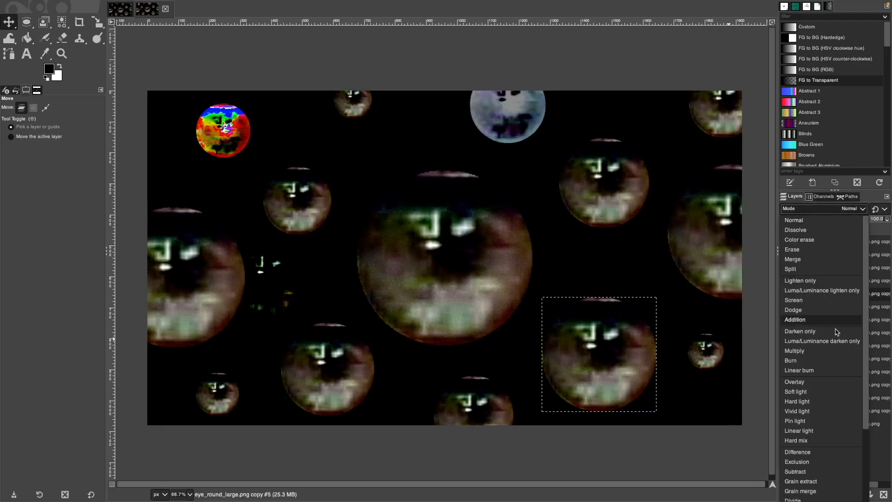
{"action": "left_click", "coordinate": [822, 353]}
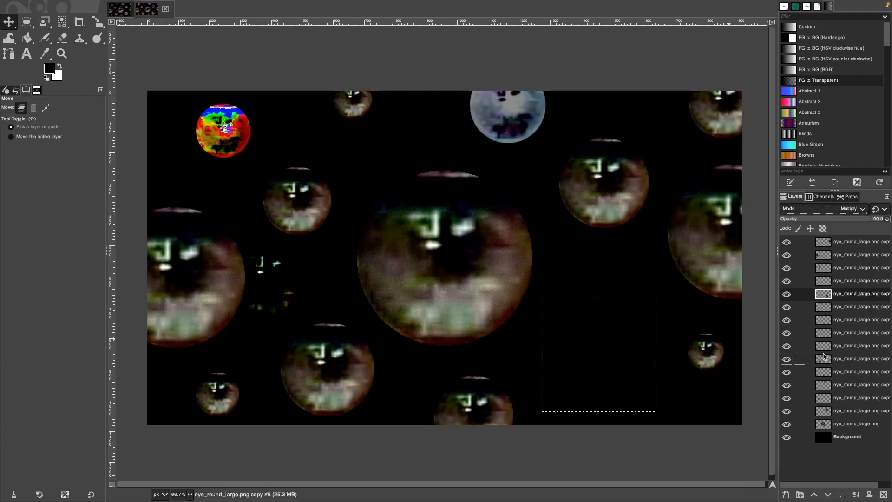
{"action": "key", "text": "ctrl+z"}
{"action": "left_click", "coordinate": [847, 210]}
{"action": "left_click", "coordinate": [846, 269]}
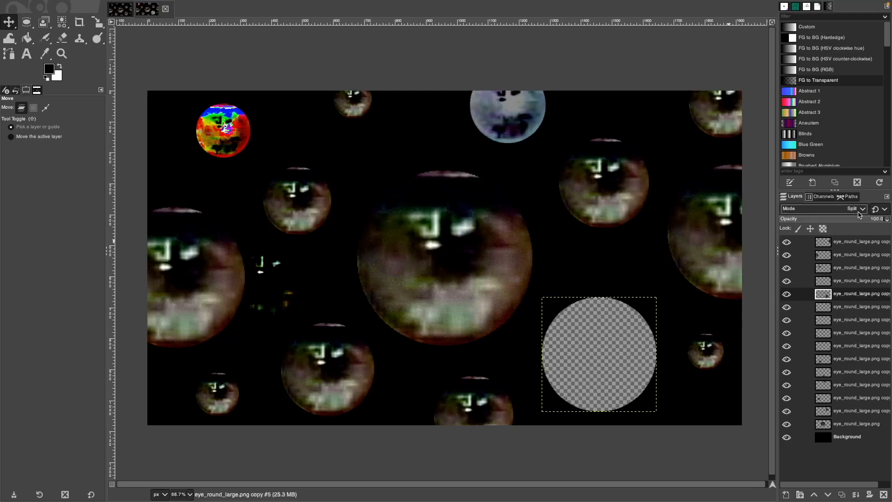
Take a macOS region screenshot framed around the checkered circle.
{"action": "key", "text": "super+shift+5"}
{"action": "left_click_drag", "start_coordinate": [489, 70], "coordinate": [596, 354]}
{"action": "left_click_drag", "start_coordinate": [389, 290], "coordinate": [541, 296]}
{"action": "left_click_drag", "start_coordinate": [728, 401], "coordinate": [656, 411]}
{"action": "left_click_drag", "start_coordinate": [601, 296], "coordinate": [602, 298]}
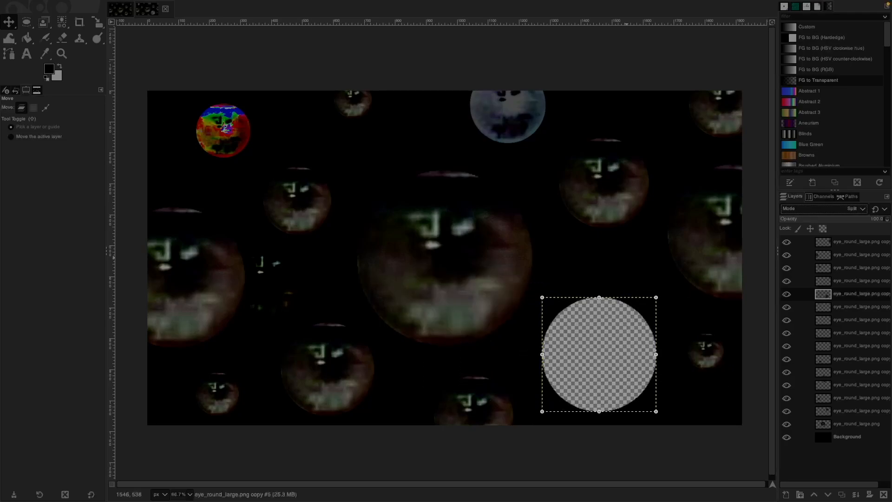
{"action": "key", "text": "Return"}
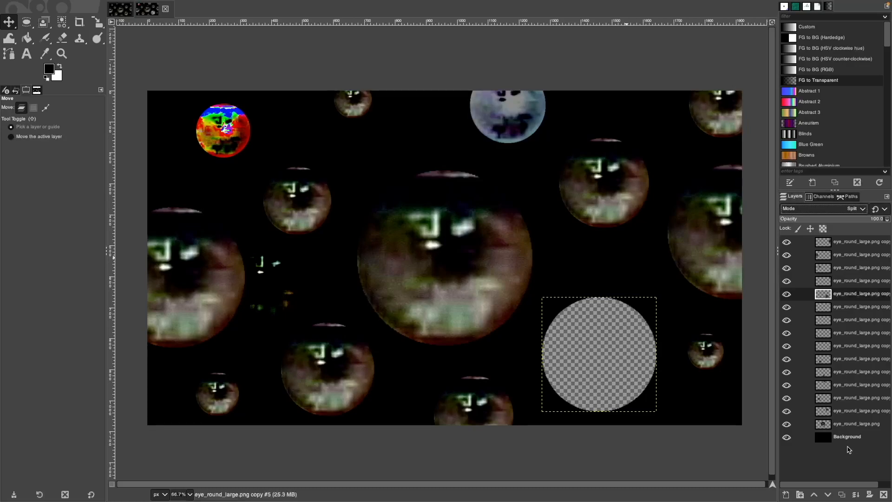
Drop the screenshot into the image as a layer, converted to built-in sRGB, without scaling it.
{"action": "left_click_drag", "start_coordinate": [849, 450], "coordinate": [575, 326]}
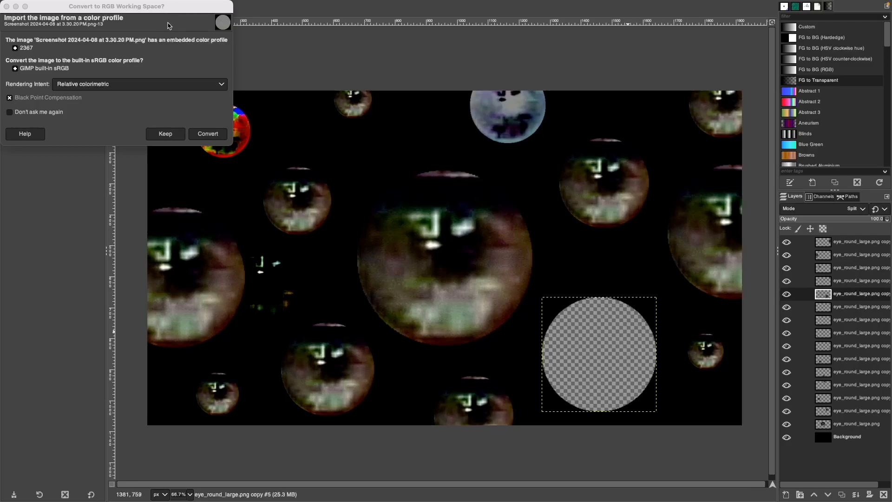
{"action": "left_click", "coordinate": [205, 135]}
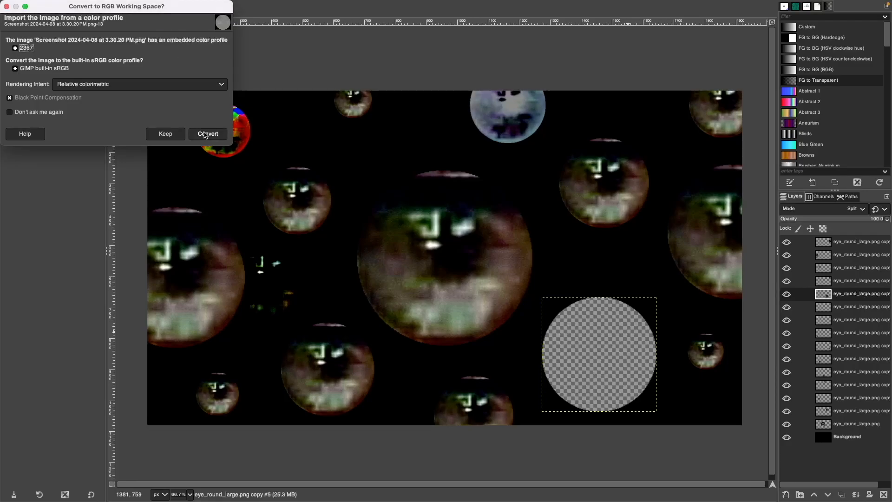
{"action": "left_click", "coordinate": [205, 134]}
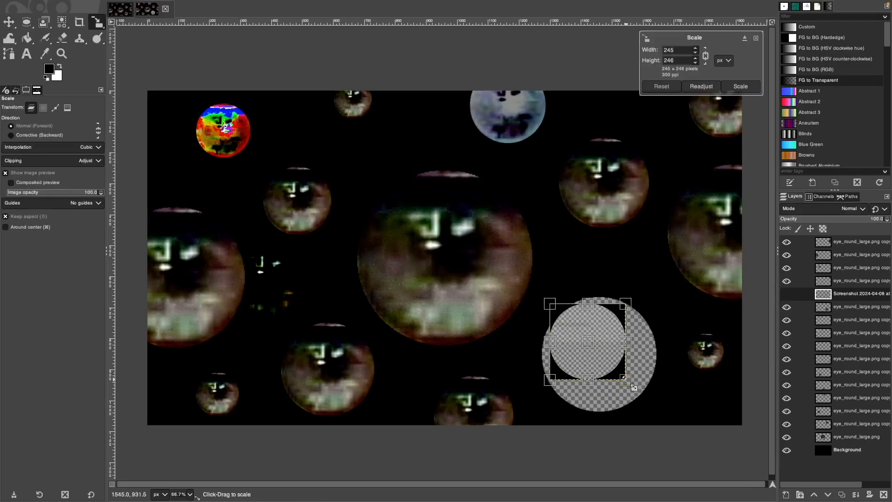
{"action": "left_click_drag", "start_coordinate": [626, 379], "coordinate": [660, 409]}
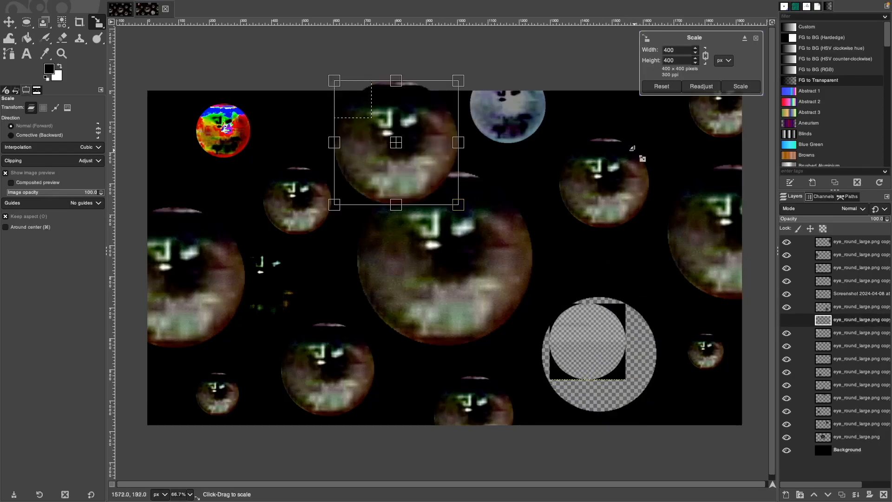
{"action": "left_click", "coordinate": [756, 38]}
{"action": "left_click", "coordinate": [672, 213]}
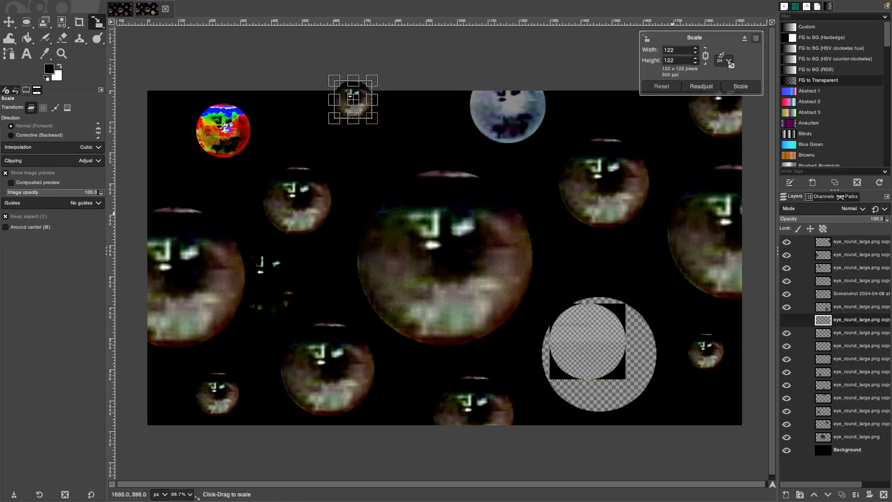
{"action": "left_click", "coordinate": [756, 38]}
Move the screenshot layer to the canvas's bottom-right corner, partly past the edge.
{"action": "key", "text": "m"}
{"action": "left_click_drag", "start_coordinate": [588, 338], "coordinate": [714, 406]}
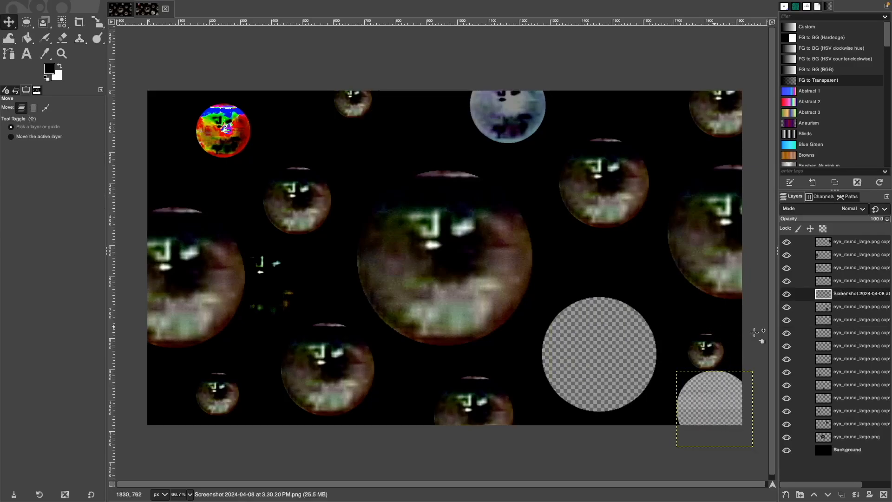
{"action": "left_click", "coordinate": [853, 208]}
Set the screenshot layer to Color erase and make the lower-right eye's layer active.
{"action": "left_click", "coordinate": [846, 237]}
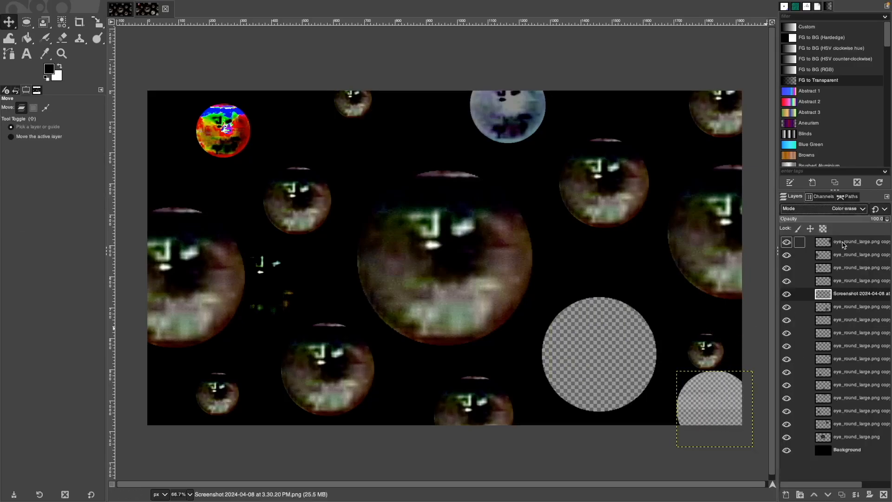
{"action": "left_click", "coordinate": [860, 347]}
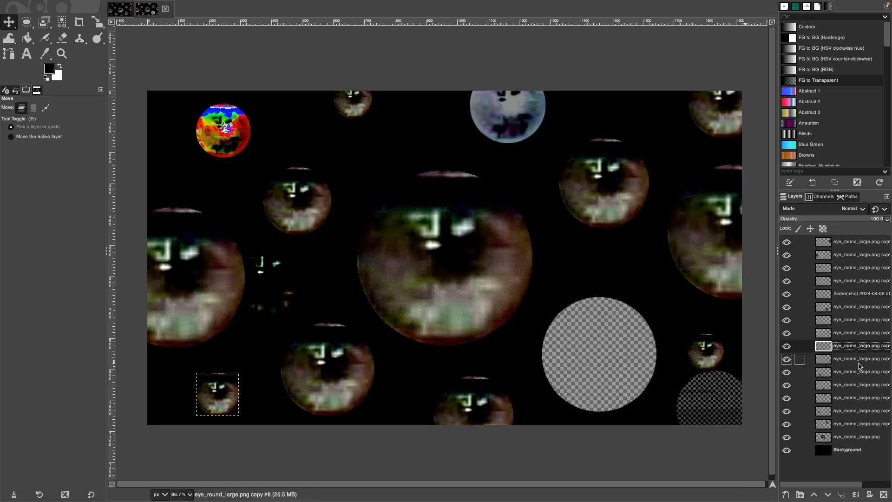
{"action": "left_click", "coordinate": [859, 361]}
{"action": "left_click", "coordinate": [851, 323]}
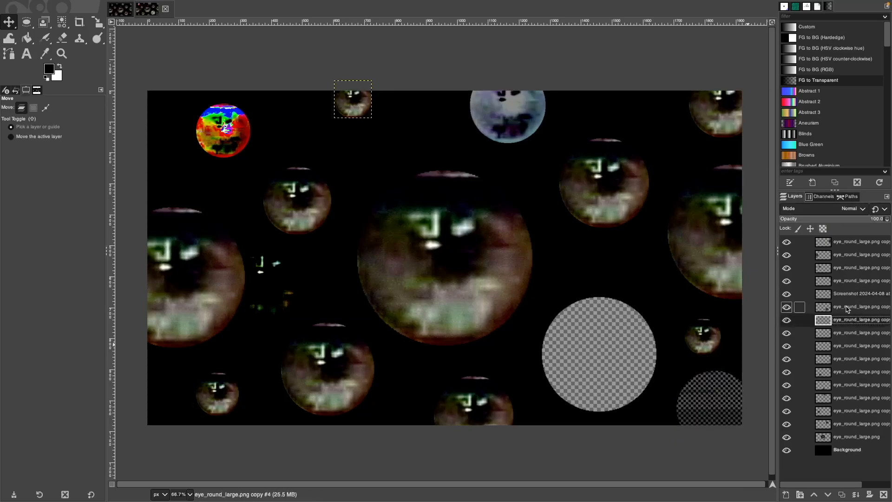
{"action": "left_click", "coordinate": [851, 335]}
{"action": "left_click", "coordinate": [852, 345]}
{"action": "left_click", "coordinate": [852, 359]}
{"action": "left_click", "coordinate": [852, 372]}
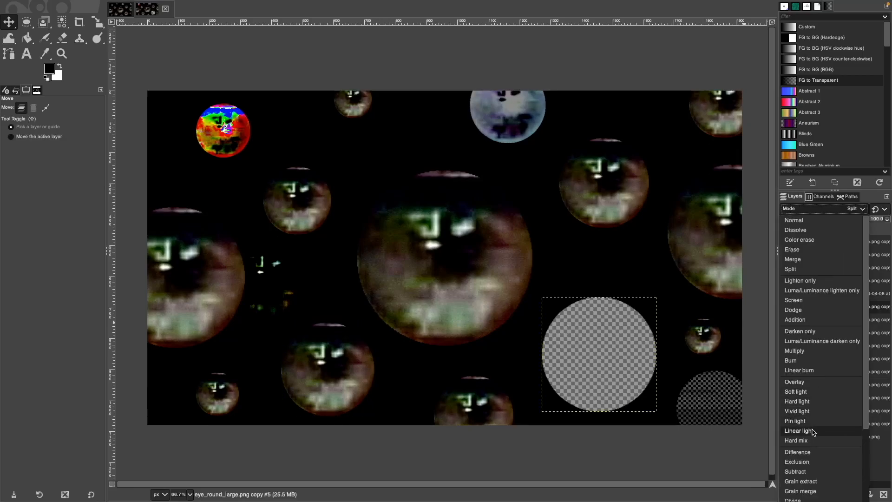
Try Linear light, Difference, Exclusion, Subtract and Grain extract blending on the lower-right eye.
{"action": "left_click", "coordinate": [813, 432]}
{"action": "left_click", "coordinate": [862, 209]}
{"action": "left_click", "coordinate": [813, 407]}
{"action": "left_click", "coordinate": [863, 210]}
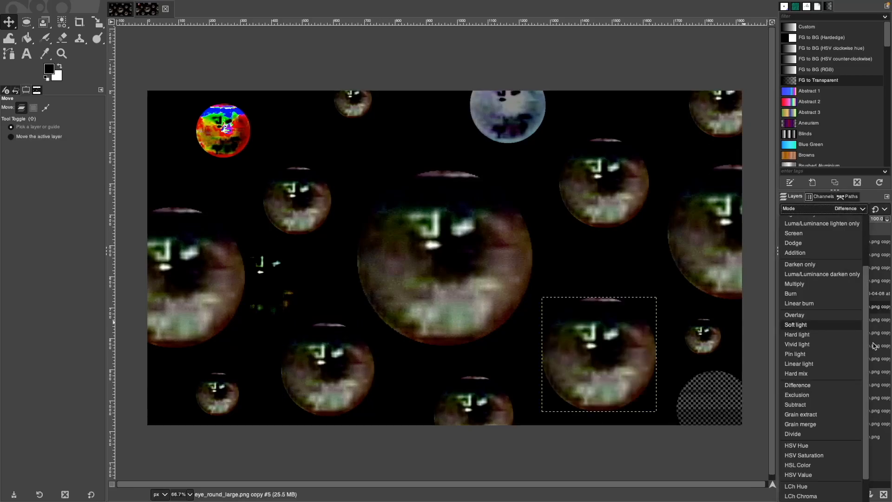
{"action": "left_click", "coordinate": [809, 395]}
{"action": "left_click", "coordinate": [857, 212]}
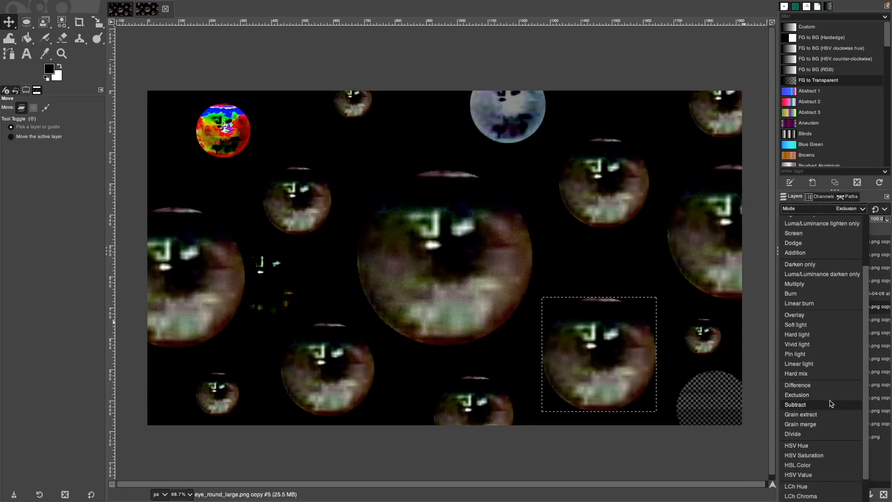
{"action": "left_click", "coordinate": [830, 404]}
{"action": "left_click", "coordinate": [858, 210]}
{"action": "left_click", "coordinate": [838, 414]}
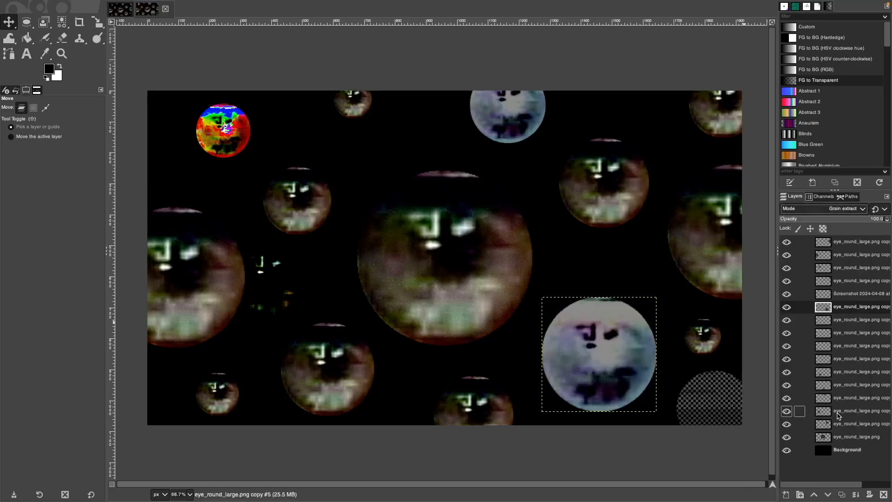
Settle the lower-right eye on HSV Value blending after trying HSV Saturation.
{"action": "left_click", "coordinate": [856, 211]}
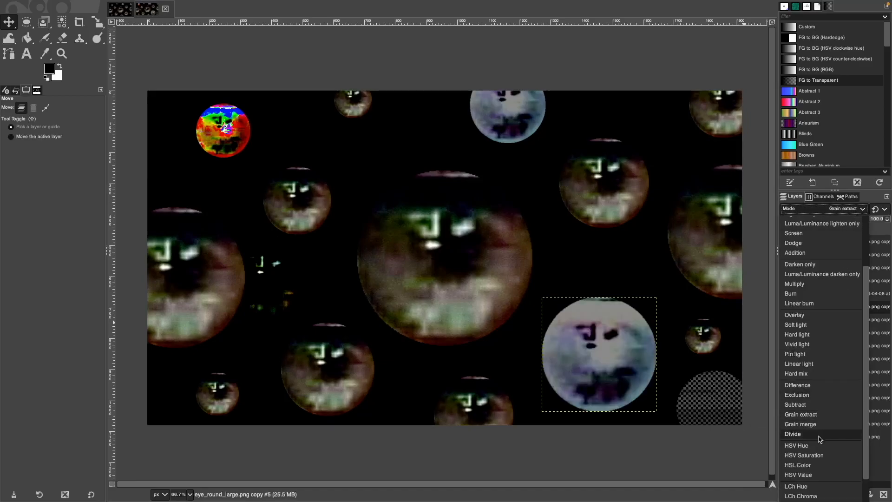
{"action": "left_click", "coordinate": [821, 474]}
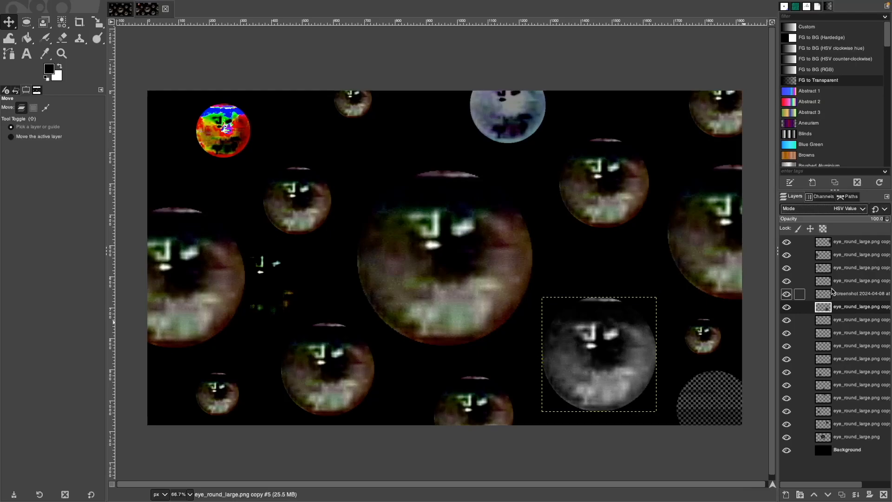
{"action": "scroll", "coordinate": [853, 213], "scroll_direction": "down", "scroll_amount": 3}
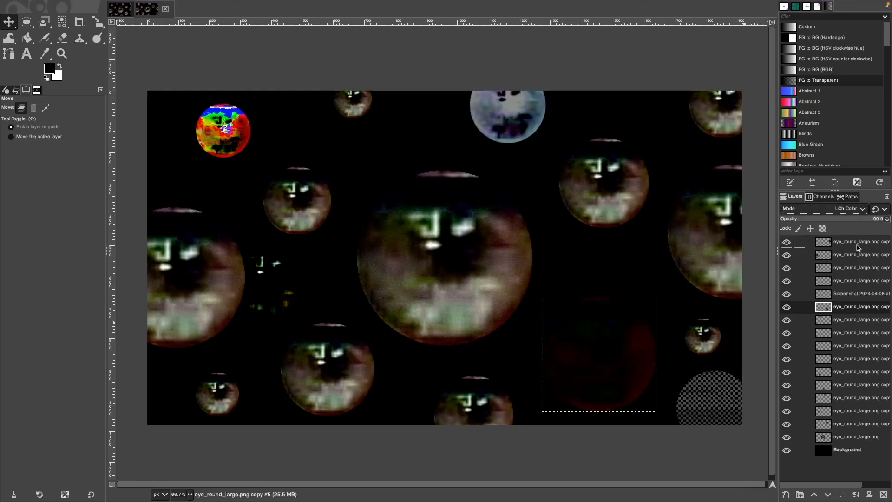
{"action": "left_click", "coordinate": [856, 210]}
{"action": "left_click", "coordinate": [844, 444]}
{"action": "left_click", "coordinate": [856, 211]}
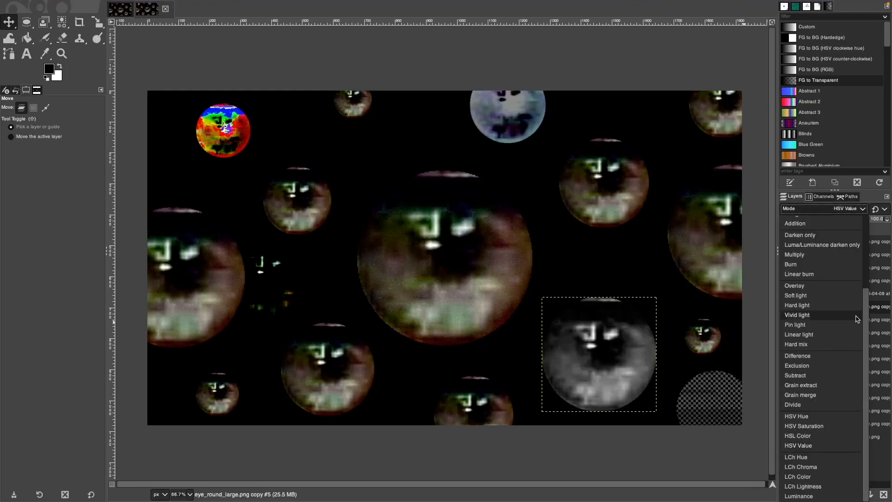
{"action": "left_click", "coordinate": [840, 427]}
{"action": "left_click", "coordinate": [844, 211]}
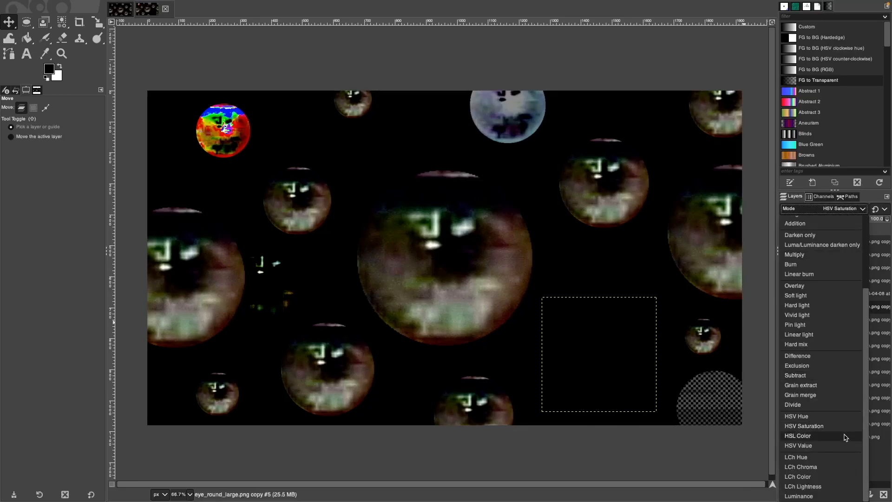
{"action": "left_click", "coordinate": [843, 445]}
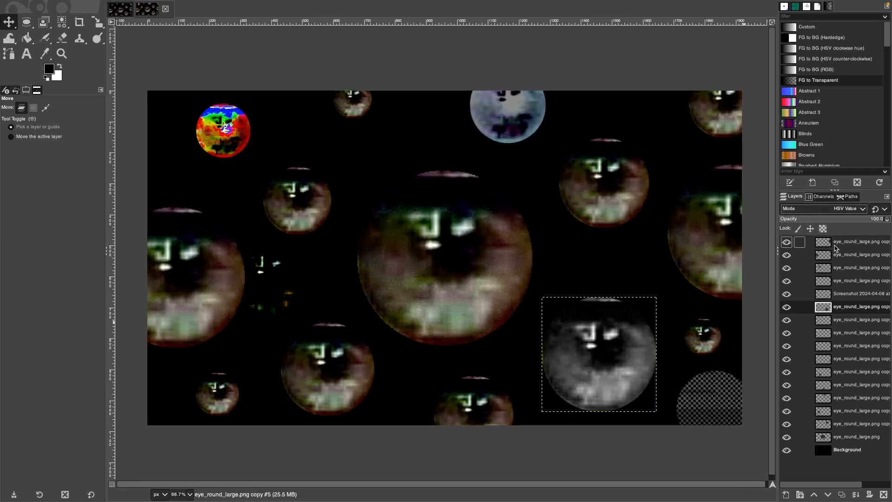
Set the small top-edge eye to LCh Color mode and shrink it slightly.
{"action": "left_click", "coordinate": [843, 320]}
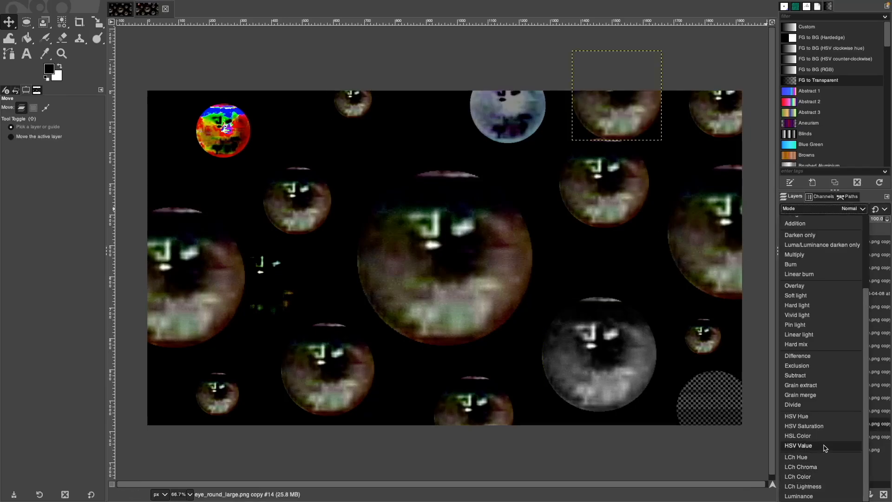
{"action": "left_click", "coordinate": [818, 476]}
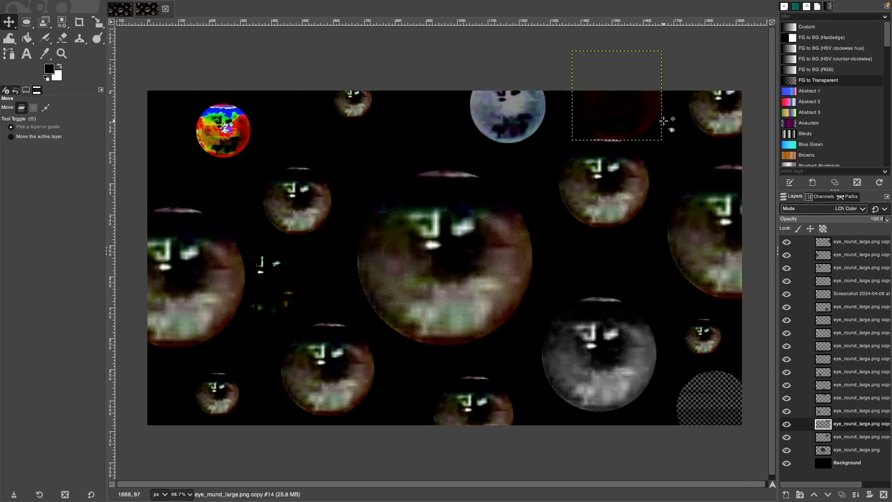
{"action": "key", "text": "shift+s"}
{"action": "left_click", "coordinate": [588, 120]}
{"action": "left_click_drag", "start_coordinate": [575, 122], "coordinate": [588, 100]}
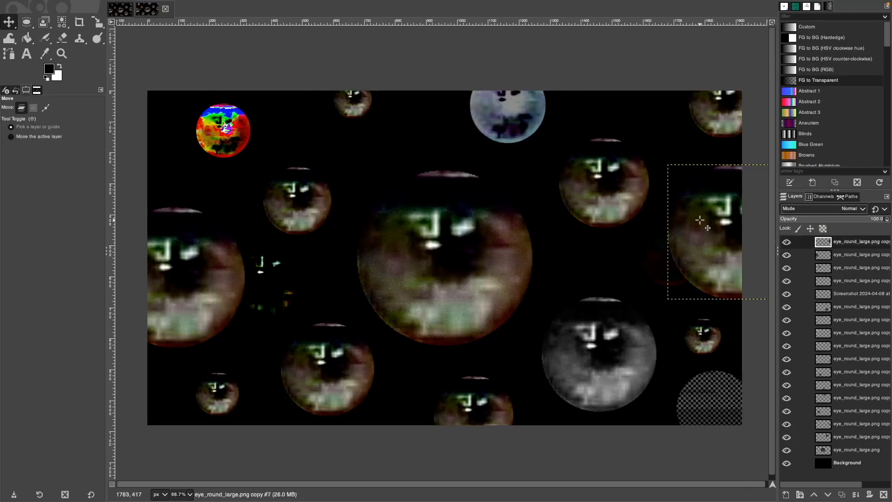
Boost the right-edge eye's saturation scale to about 2.2 with Colors > Saturation.
{"action": "right_click", "coordinate": [700, 220]}
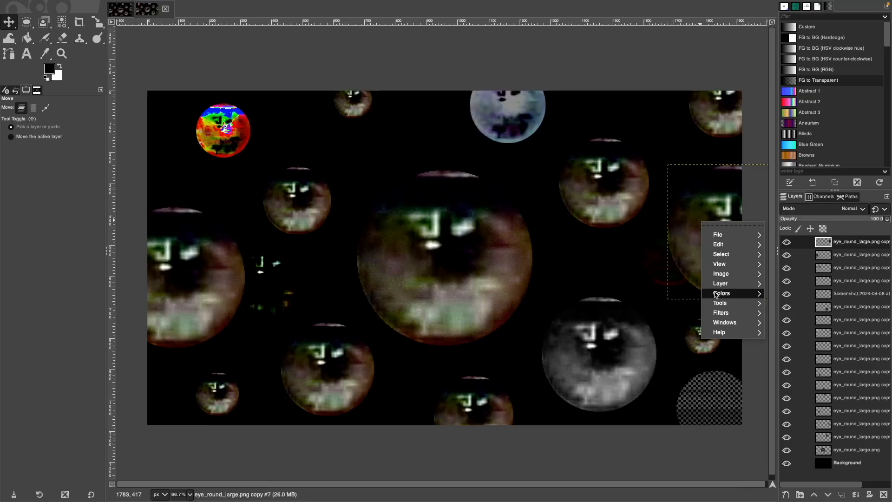
{"action": "mouse_move", "coordinate": [725, 294]}
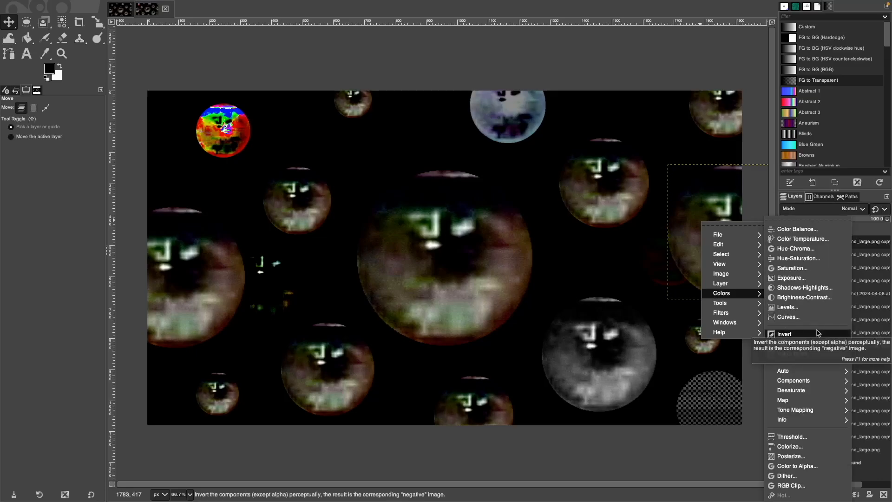
{"action": "left_click", "coordinate": [814, 268]}
{"action": "left_click_drag", "start_coordinate": [302, 202], "coordinate": [368, 217]}
{"action": "left_click_drag", "start_coordinate": [336, 252], "coordinate": [398, 259]}
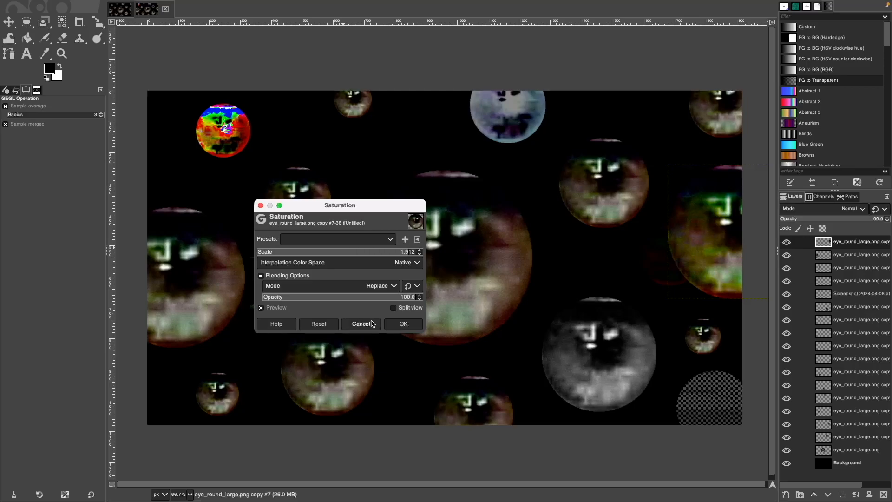
{"action": "left_click", "coordinate": [402, 324]}
{"action": "scroll", "coordinate": [552, 297], "scroll_direction": "down", "scroll_amount": 4}
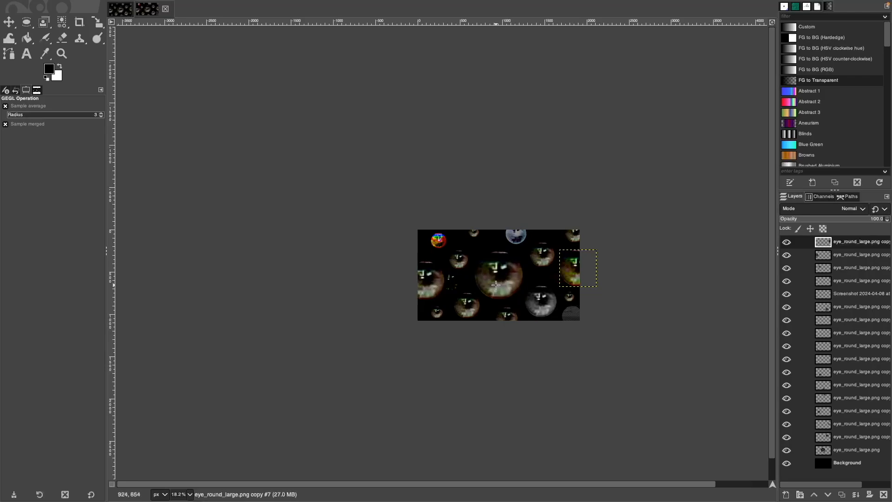
{"action": "scroll", "coordinate": [496, 286], "scroll_direction": "up", "scroll_amount": 3}
{"action": "scroll", "coordinate": [496, 286], "scroll_direction": "down", "scroll_amount": 3}
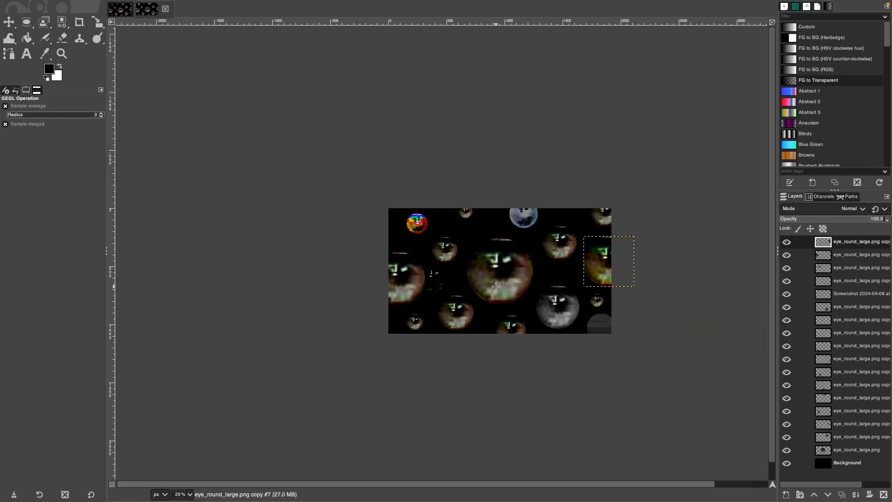
{"action": "scroll", "coordinate": [496, 286], "scroll_direction": "up", "scroll_amount": 2}
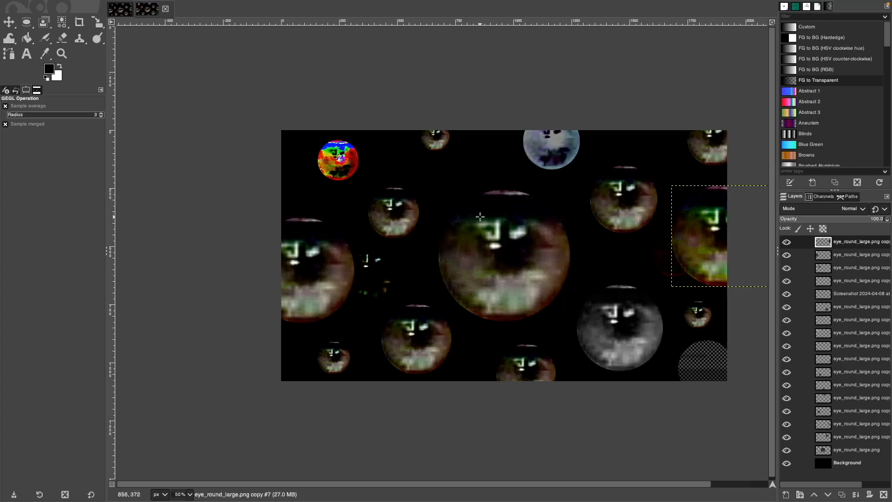
Open Saturation on the large central eye, trying Dissolve then Dodge blending for the adjustment.
{"action": "left_click", "coordinate": [868, 451]}
{"action": "right_click", "coordinate": [517, 248]}
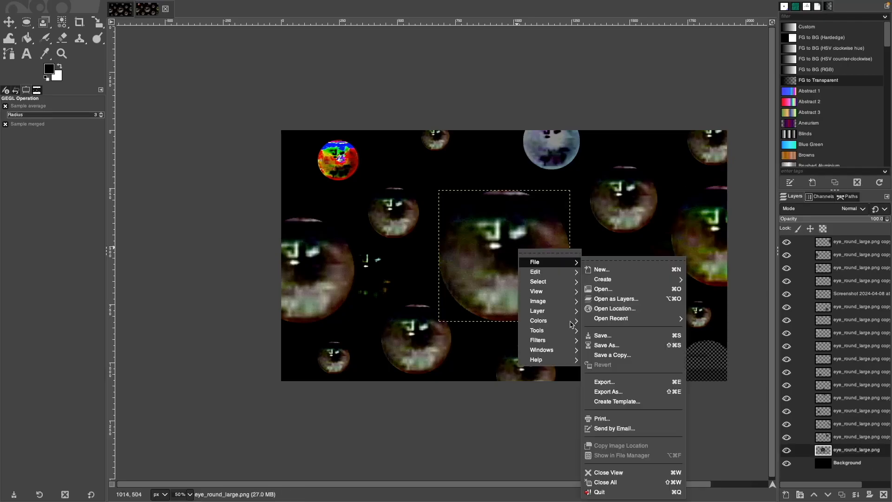
{"action": "mouse_move", "coordinate": [548, 324]}
{"action": "left_click", "coordinate": [604, 269]}
{"action": "left_click", "coordinate": [372, 260]}
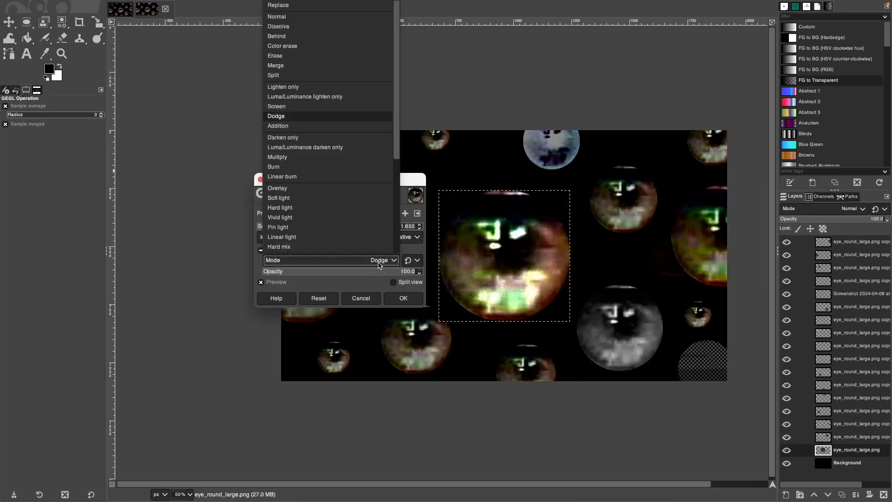
{"action": "left_click", "coordinate": [327, 27]}
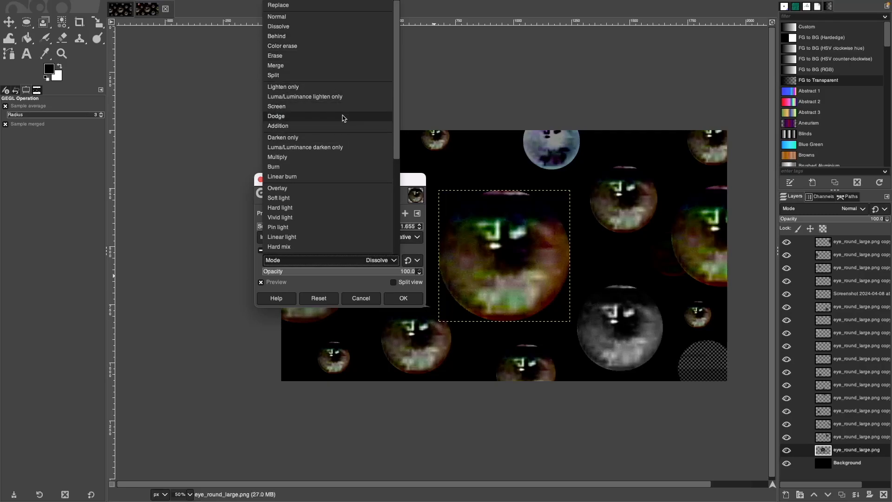
{"action": "left_click", "coordinate": [344, 116]}
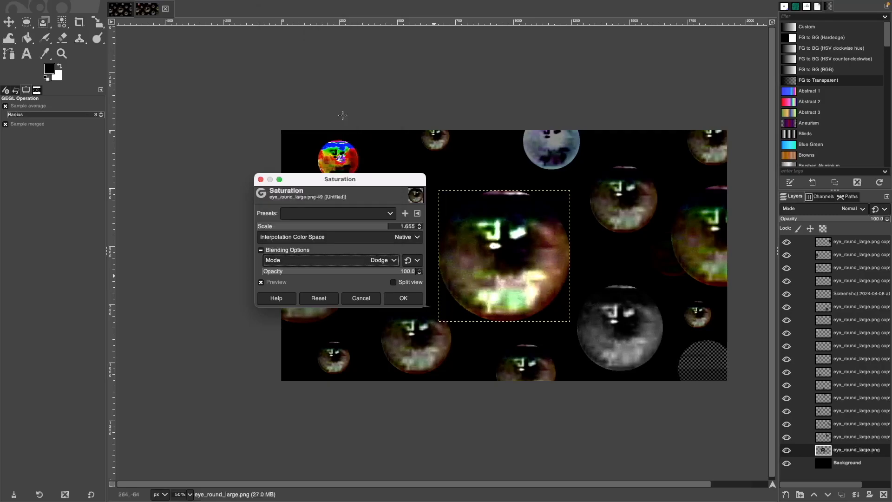
Apply saturation 5.111 at reduced opacity to the central eye after comparing with preview off.
{"action": "left_click_drag", "start_coordinate": [405, 273], "coordinate": [329, 274]}
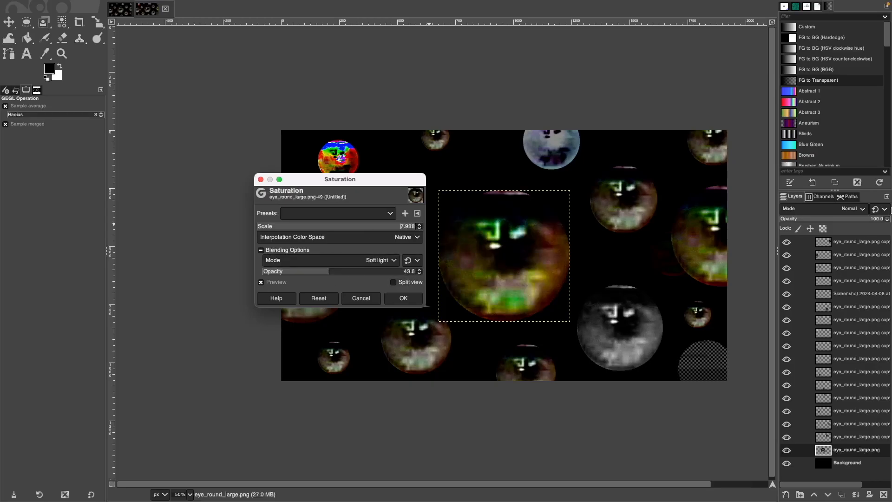
{"action": "left_click_drag", "start_coordinate": [891, 211], "coordinate": [664, 279]}
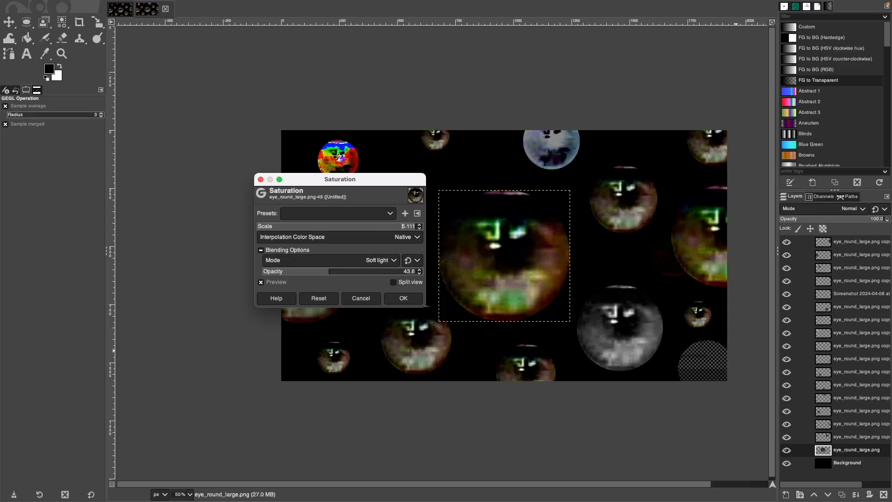
{"action": "left_click", "coordinate": [335, 271]}
{"action": "left_click", "coordinate": [268, 283]}
{"action": "left_click", "coordinate": [268, 283]}
{"action": "left_click", "coordinate": [268, 283]}
{"action": "left_click", "coordinate": [268, 284]}
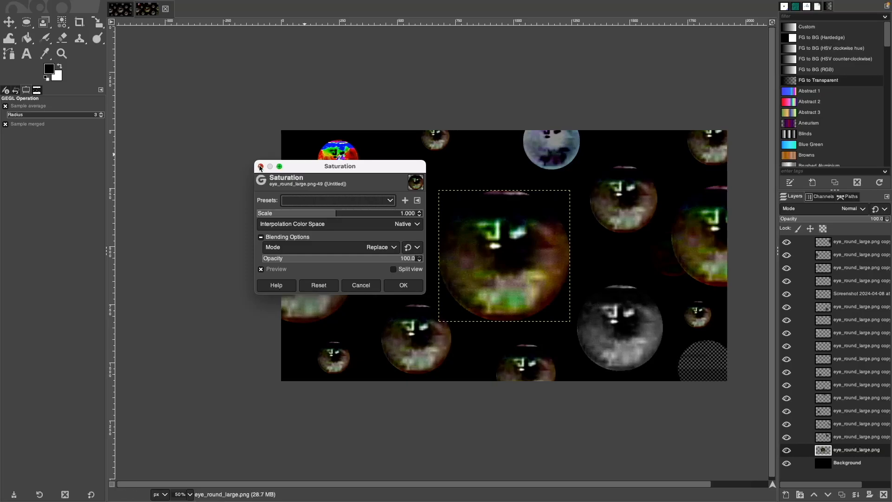
{"action": "left_click", "coordinate": [260, 167]}
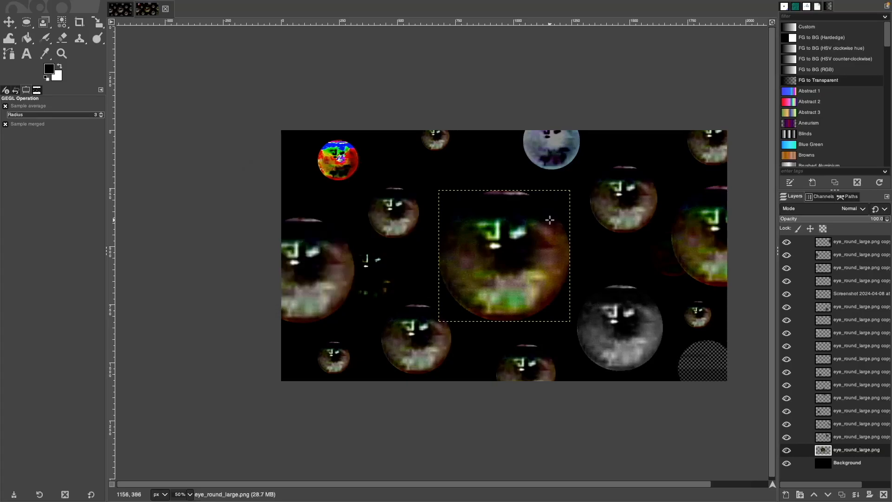
{"action": "left_click", "coordinate": [858, 437]}
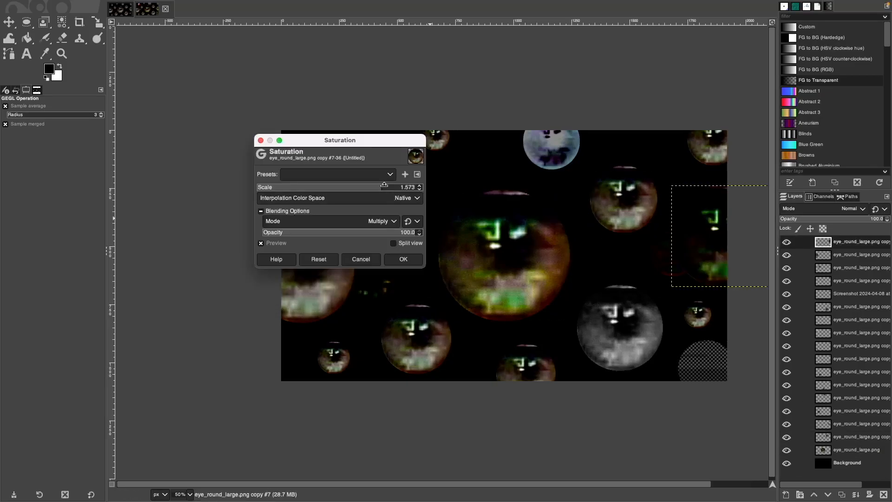
Discard a further saturation change, then brighten the small dark eye to Brightness 127, Contrast 84.
{"action": "left_click_drag", "start_coordinate": [384, 184], "coordinate": [526, 187]}
{"action": "key", "text": "Escape"}
{"action": "left_click", "coordinate": [868, 309]}
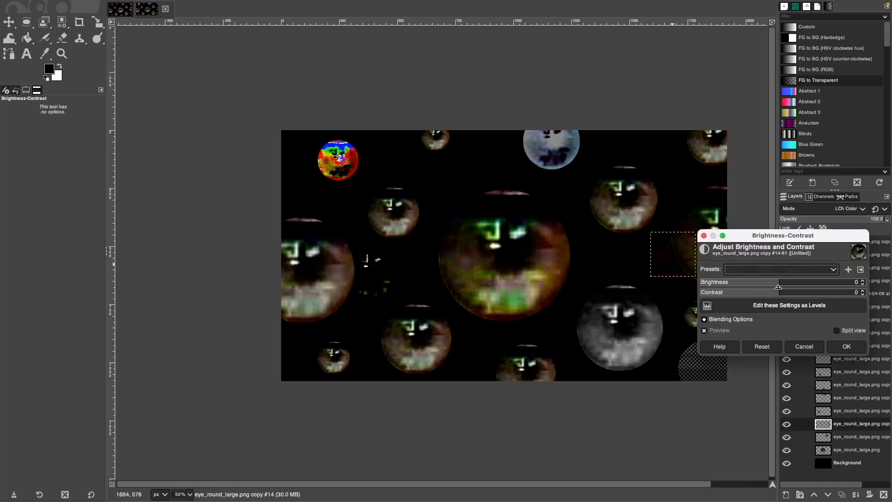
{"action": "left_click_drag", "start_coordinate": [777, 281], "coordinate": [882, 284]}
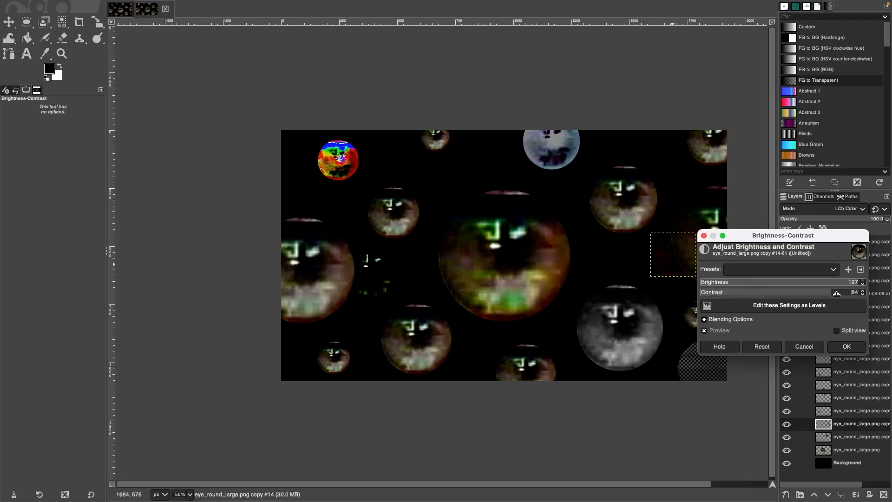
{"action": "key", "text": "Return"}
Recolour the small right-edge eye with Hue-Chroma: Hue 8.21, Chroma 100, Lightness -30.41.
{"action": "right_click", "coordinate": [671, 259]}
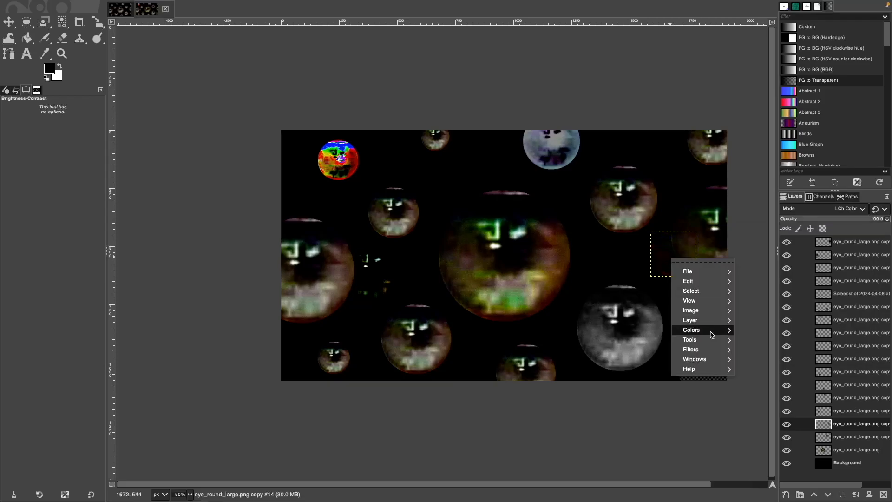
{"action": "mouse_move", "coordinate": [712, 331]}
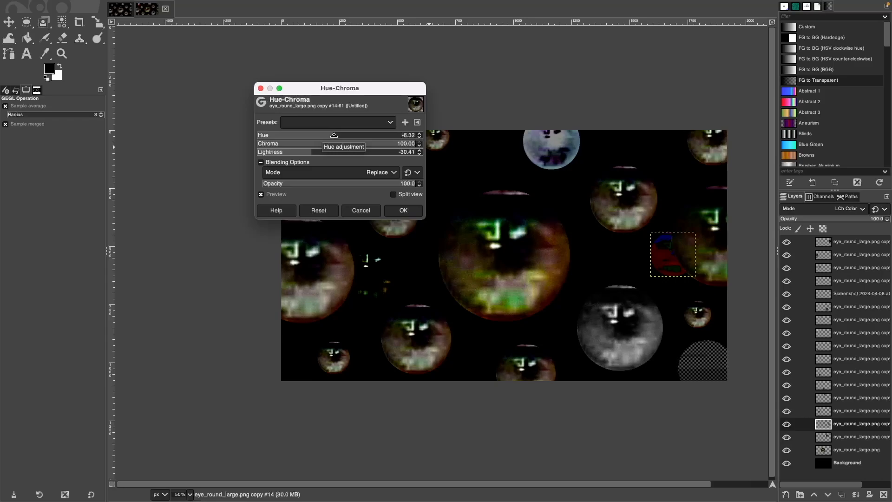
{"action": "left_click_drag", "start_coordinate": [334, 135], "coordinate": [339, 135]}
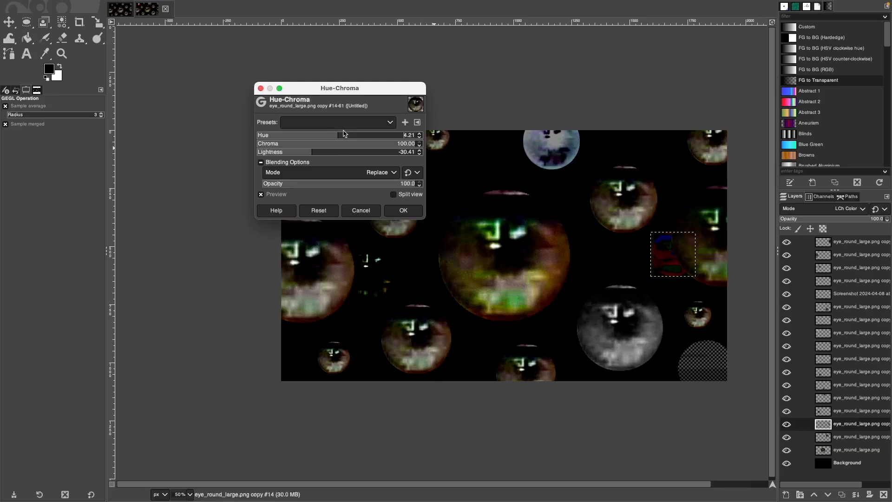
{"action": "left_click", "coordinate": [403, 212]}
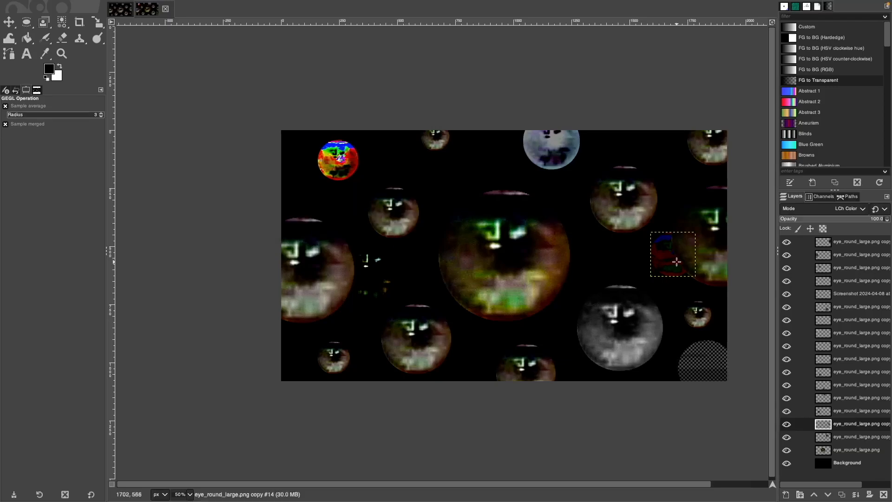
{"action": "scroll", "coordinate": [678, 262], "scroll_direction": "up", "scroll_amount": 6}
{"action": "scroll", "coordinate": [681, 261], "scroll_direction": "down", "scroll_amount": 7}
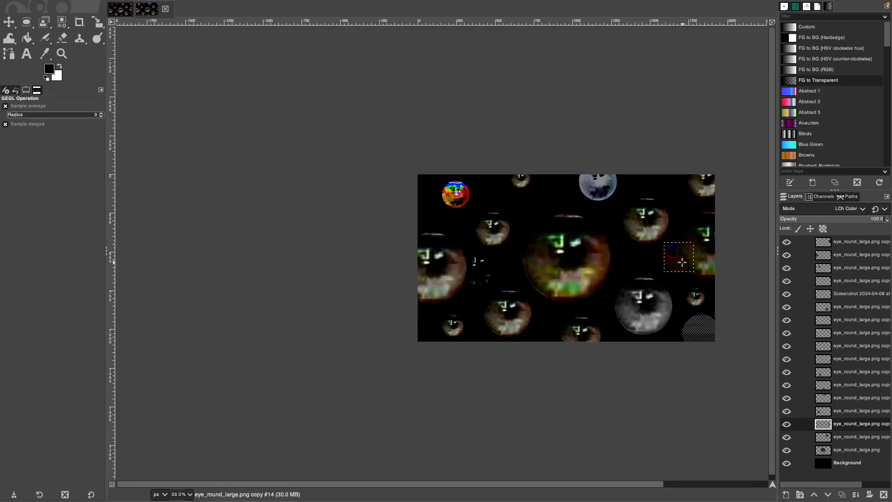
{"action": "scroll", "coordinate": [669, 253], "scroll_direction": "up", "scroll_amount": 1}
{"action": "left_click", "coordinate": [855, 359]}
Paste a copy of the eye as a new layer at the bottom edge and shrink it.
{"action": "key", "text": "m"}
{"action": "left_click", "coordinate": [863, 411]}
{"action": "key", "text": "super+c"}
{"action": "key", "text": "super+v"}
{"action": "left_click_drag", "start_coordinate": [315, 268], "coordinate": [410, 363]}
{"action": "key", "text": "shift+super+n"}
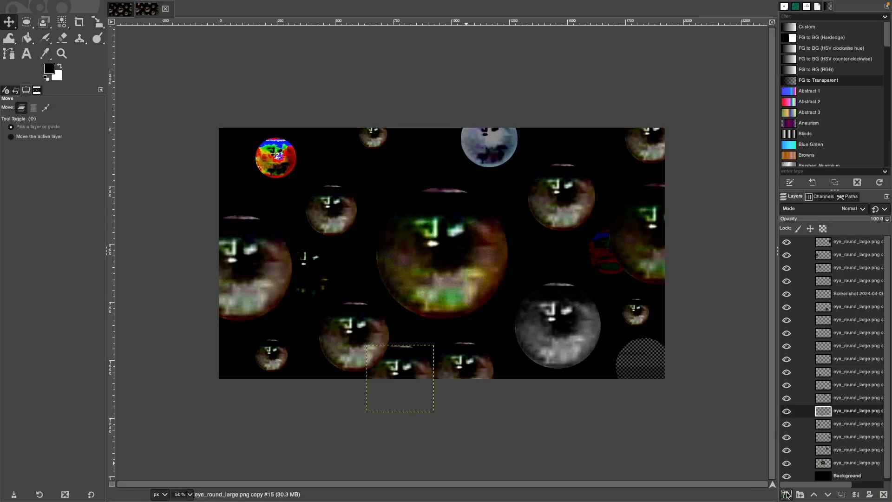
{"action": "key", "text": "shift+s"}
{"action": "left_click", "coordinate": [402, 382]}
{"action": "left_click_drag", "start_coordinate": [395, 385], "coordinate": [395, 373]}
Try HSV Saturation, Grain extract and Divide on the new eye, settling on Grain merge.
{"action": "left_click", "coordinate": [741, 87]}
{"action": "left_click", "coordinate": [848, 209]}
{"action": "scroll", "coordinate": [846, 427], "scroll_direction": "down", "scroll_amount": 5}
{"action": "left_click", "coordinate": [846, 427]}
{"action": "left_click", "coordinate": [849, 210]}
{"action": "left_click", "coordinate": [846, 395]}
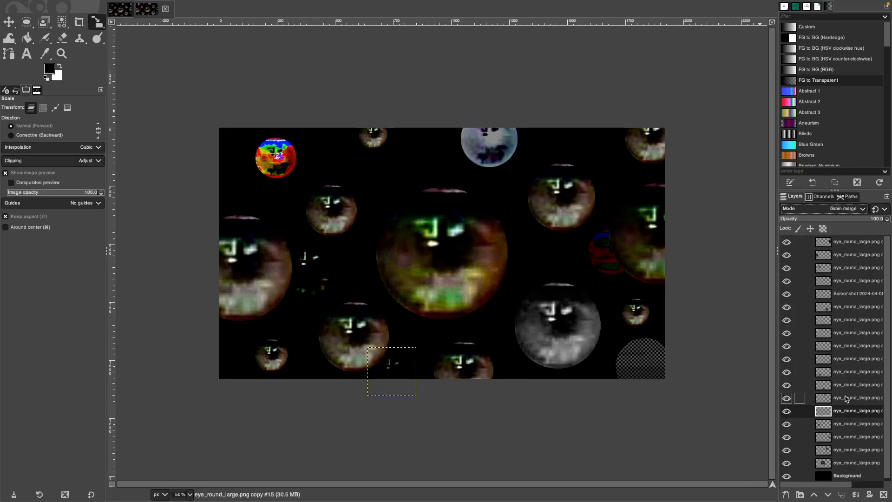
{"action": "left_click", "coordinate": [849, 209]}
{"action": "left_click", "coordinate": [827, 385]}
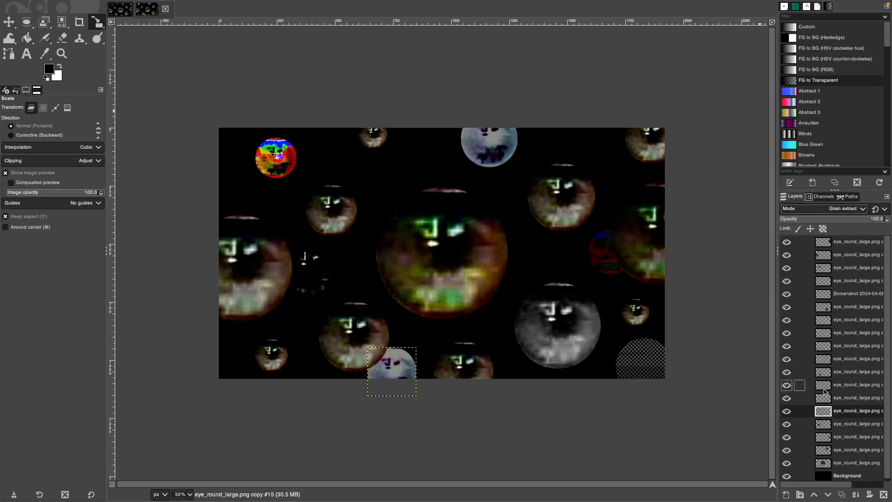
{"action": "left_click", "coordinate": [848, 208]}
{"action": "left_click", "coordinate": [844, 411]}
{"action": "left_click", "coordinate": [859, 210]}
{"action": "left_click", "coordinate": [844, 395]}
Paste another eye copy at the upper-left edge and blend it in Exclusion mode.
{"action": "key", "text": "super+c"}
{"action": "key", "text": "super+v"}
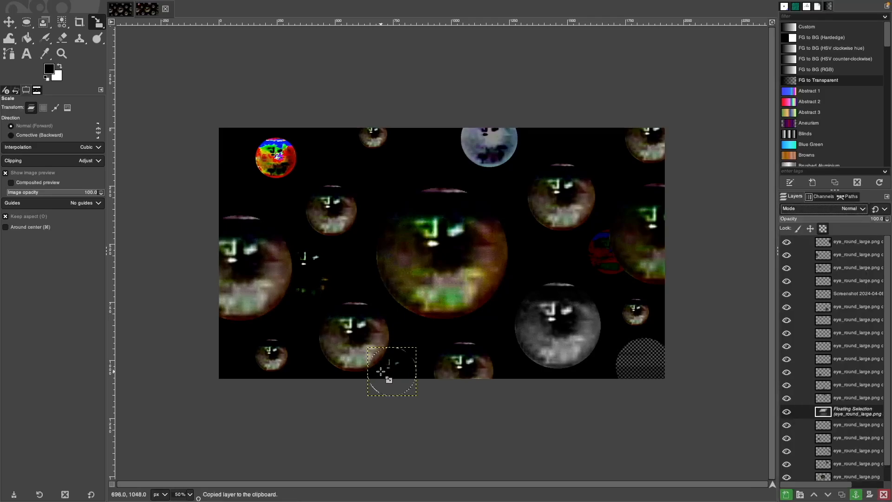
{"action": "left_click", "coordinate": [571, 135]}
{"action": "left_click_drag", "start_coordinate": [580, 143], "coordinate": [430, 143]}
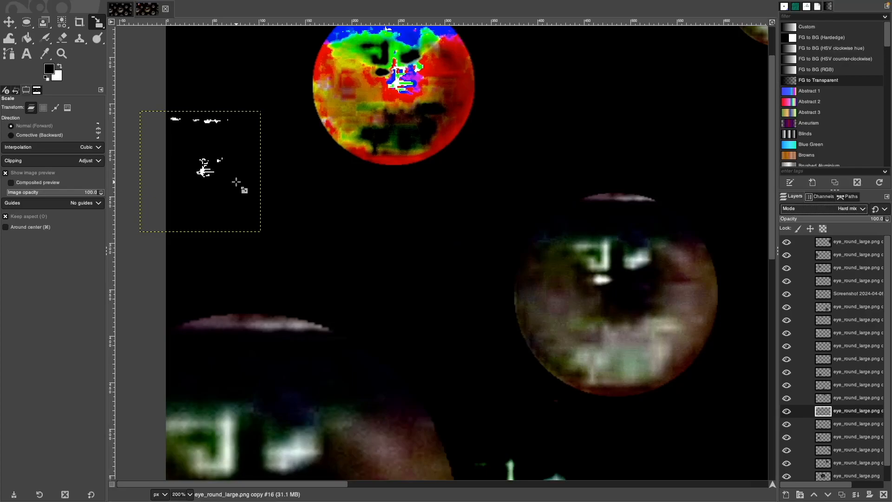
{"action": "scroll", "coordinate": [236, 182], "scroll_direction": "down", "scroll_amount": 3}
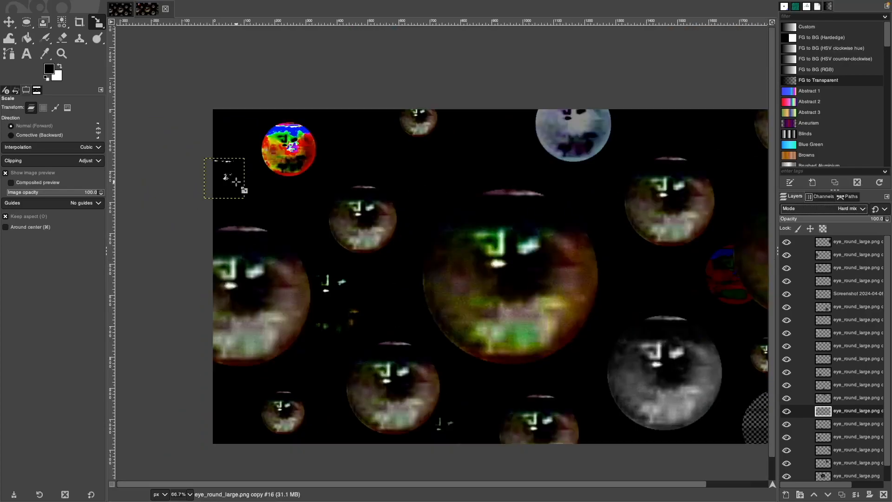
{"action": "left_click", "coordinate": [845, 215]}
{"action": "left_click", "coordinate": [852, 209]}
{"action": "left_click", "coordinate": [852, 209]}
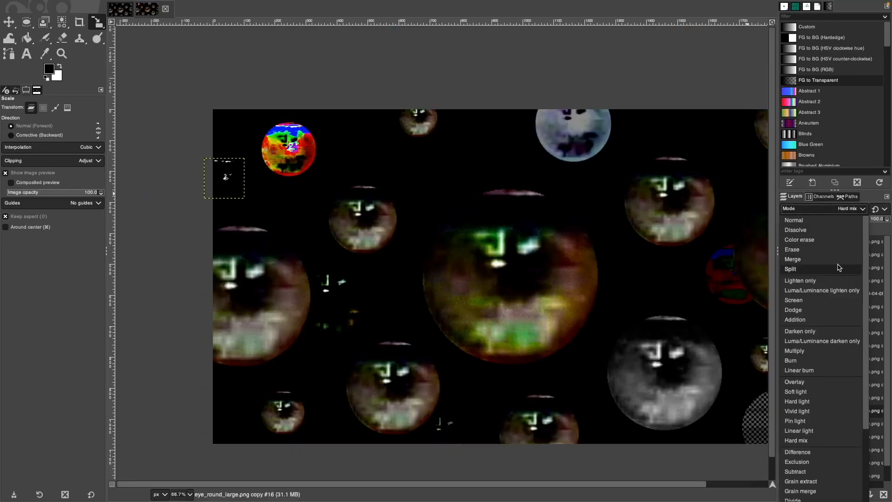
{"action": "left_click", "coordinate": [798, 462]}
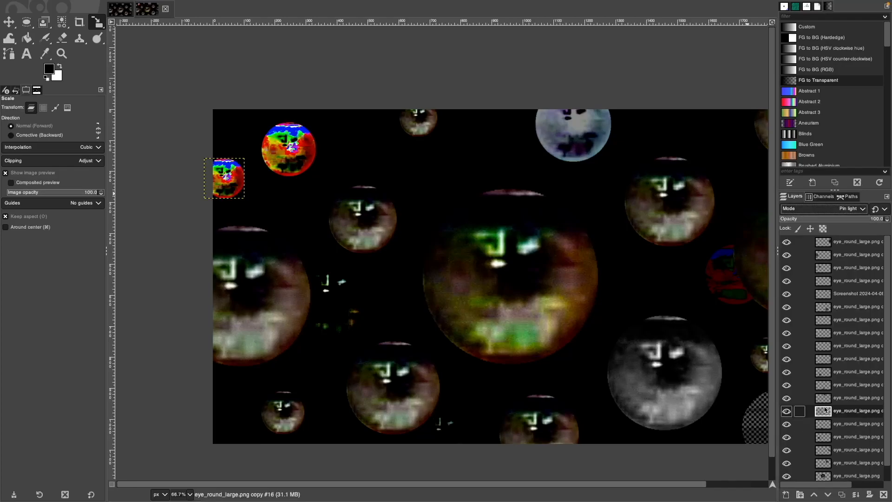
{"action": "scroll", "coordinate": [611, 265], "scroll_direction": "down", "scroll_amount": 1}
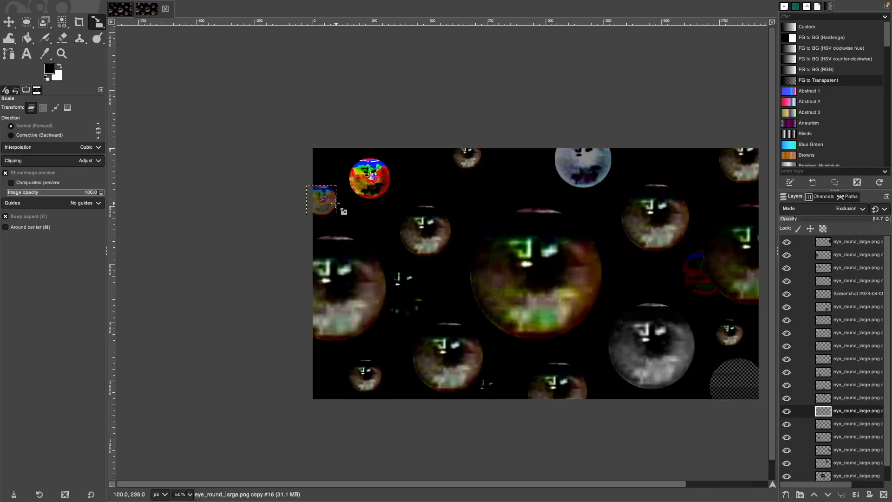
{"action": "scroll", "coordinate": [465, 248], "scroll_direction": "down", "scroll_amount": 1}
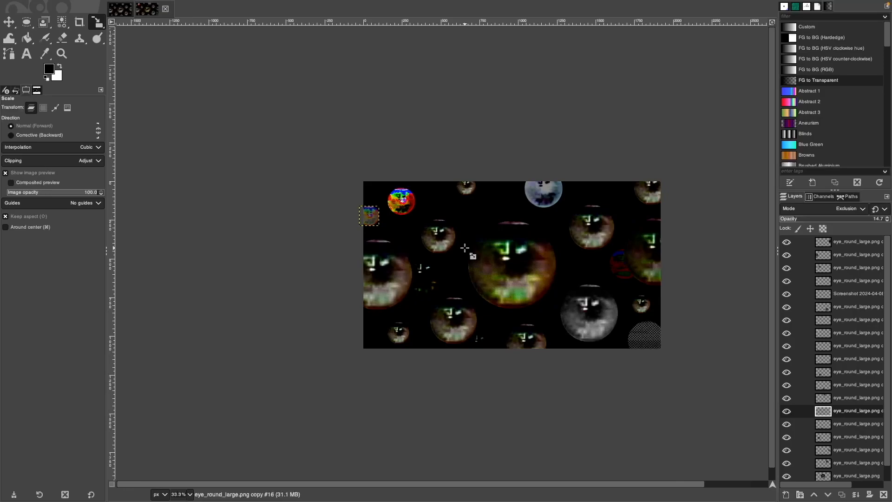
{"action": "scroll", "coordinate": [464, 248], "scroll_direction": "up", "scroll_amount": 1}
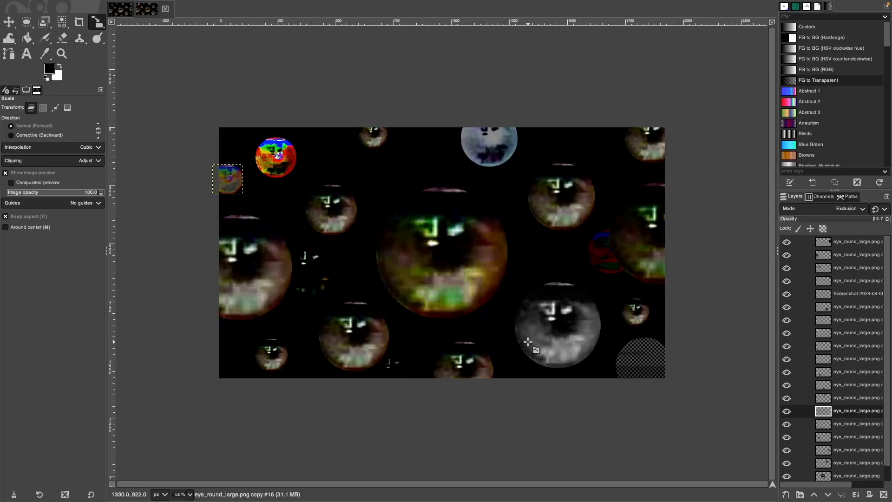
{"action": "key", "text": "Page_Down"}
Paste another copy of the active eye, scaled down and shifted left.
{"action": "key", "text": "super+c"}
{"action": "key", "text": "super+v"}
{"action": "left_click_drag", "start_coordinate": [391, 373], "coordinate": [456, 144]}
{"action": "left_click_drag", "start_coordinate": [481, 118], "coordinate": [469, 130]}
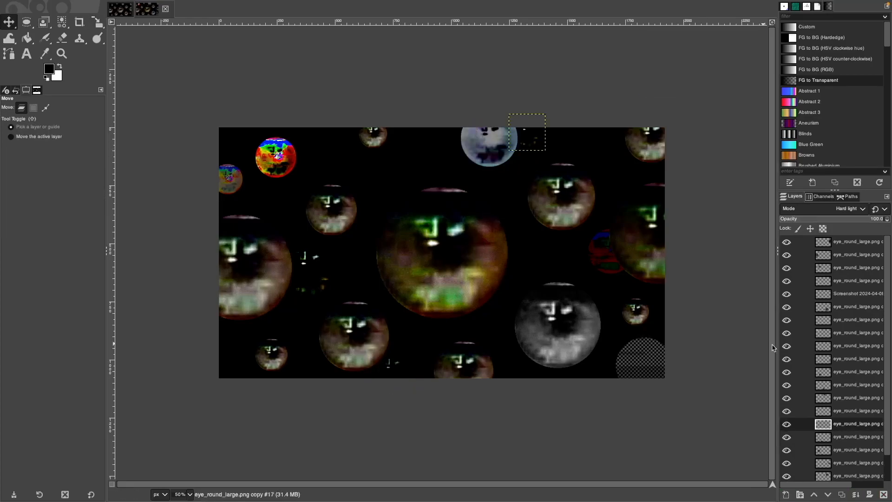
Tone the eye near the bottom centre with Colors > Desaturate > Sepia.
{"action": "left_click", "coordinate": [369, 340]}
{"action": "right_click", "coordinate": [369, 340]}
{"action": "mouse_move", "coordinate": [484, 420]}
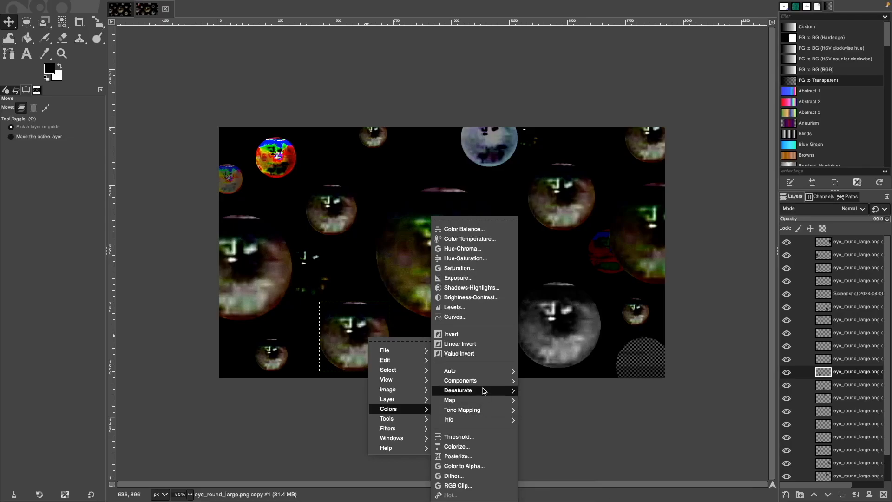
{"action": "mouse_move", "coordinate": [488, 390]}
{"action": "left_click", "coordinate": [540, 426]}
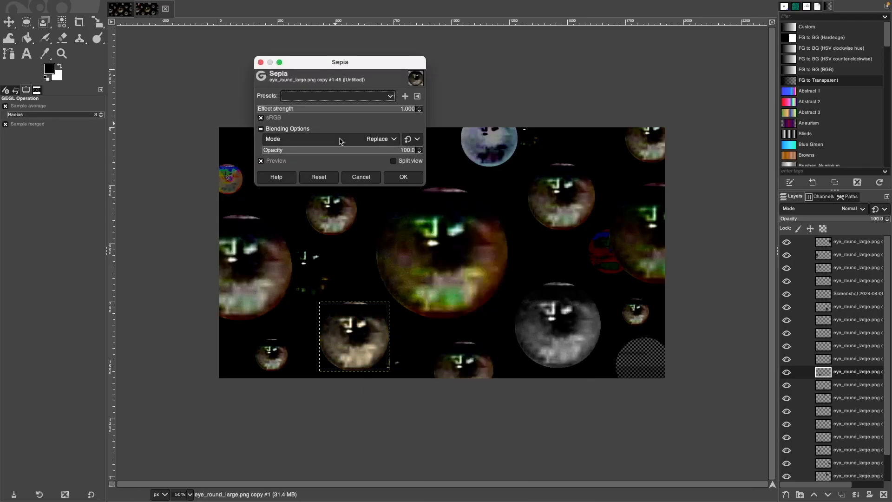
{"action": "left_click", "coordinate": [403, 177]}
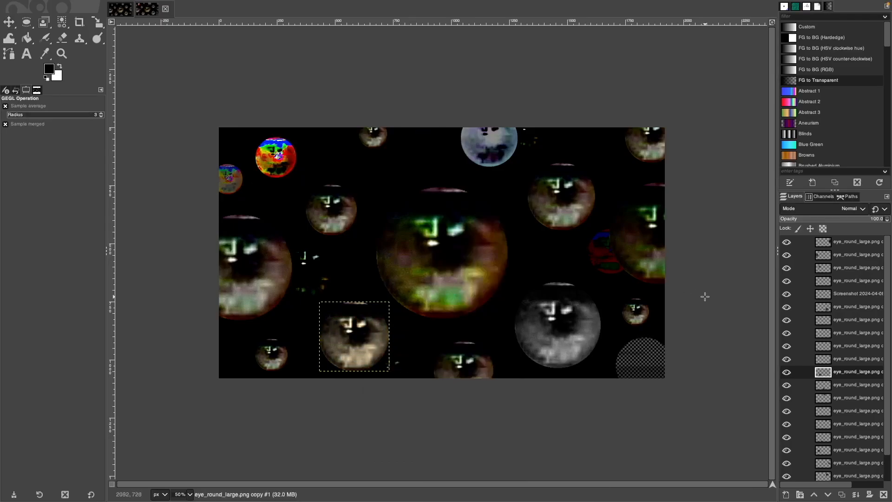
Select the upper-right eye layer and apply the Distorts > Kaleidoscope filter to it.
{"action": "key", "text": "m"}
{"action": "left_click", "coordinate": [568, 194]}
{"action": "right_click", "coordinate": [561, 195]}
{"action": "mouse_move", "coordinate": [581, 288]}
{"action": "mouse_move", "coordinate": [665, 328]}
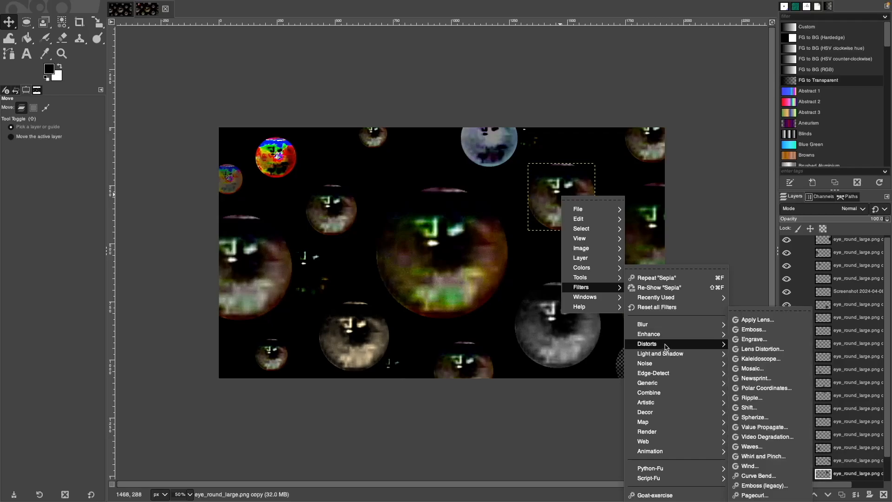
{"action": "left_click", "coordinate": [762, 359]}
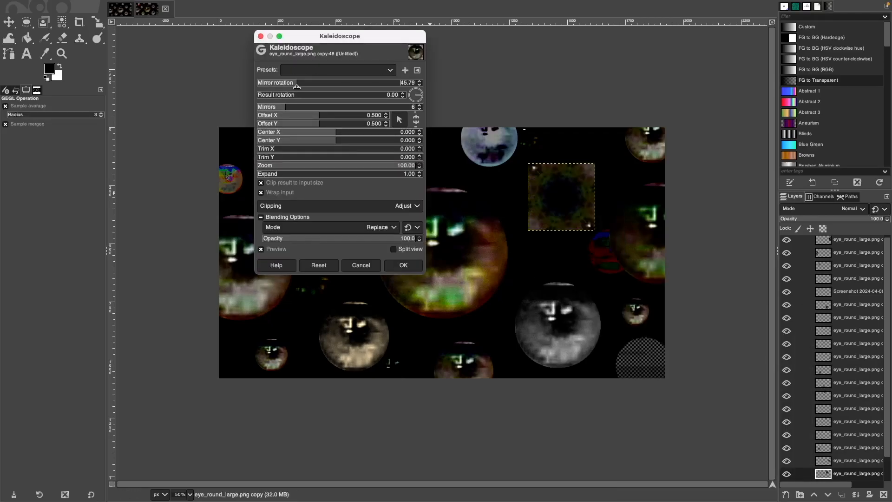
Tune the kaleidoscope mirror rotation, raise mirrors to 24, and adjust trim and expand.
{"action": "left_click_drag", "start_coordinate": [232, 89], "coordinate": [287, 92]}
{"action": "left_click_drag", "start_coordinate": [279, 94], "coordinate": [239, 110]}
{"action": "left_click_drag", "start_coordinate": [295, 81], "coordinate": [253, 85]}
{"action": "left_click_drag", "start_coordinate": [286, 106], "coordinate": [444, 111]}
{"action": "mouse_move", "coordinate": [307, 83]}
{"action": "left_mouse_down"}
{"action": "mouse_move", "coordinate": [339, 84]}
{"action": "mouse_move", "coordinate": [294, 87]}
{"action": "left_mouse_up"}
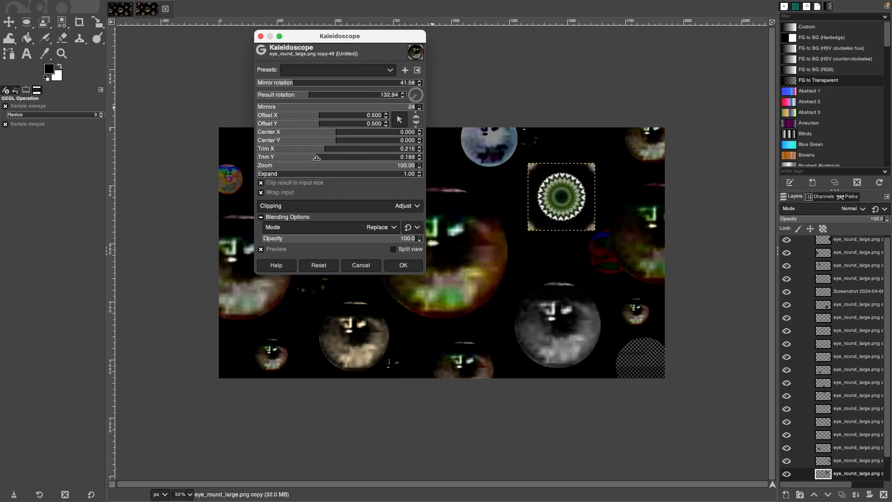
{"action": "mouse_move", "coordinate": [316, 158]}
{"action": "left_mouse_down"}
{"action": "mouse_move", "coordinate": [323, 157]}
{"action": "mouse_move", "coordinate": [313, 158]}
{"action": "left_mouse_up"}
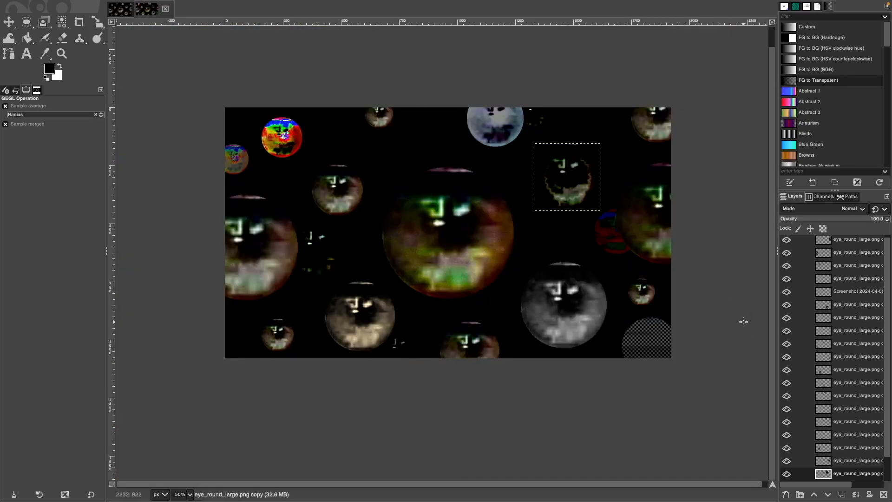
Apply the Distorts > Emboss filter to the small eye near the right edge.
{"action": "right_click", "coordinate": [647, 299]}
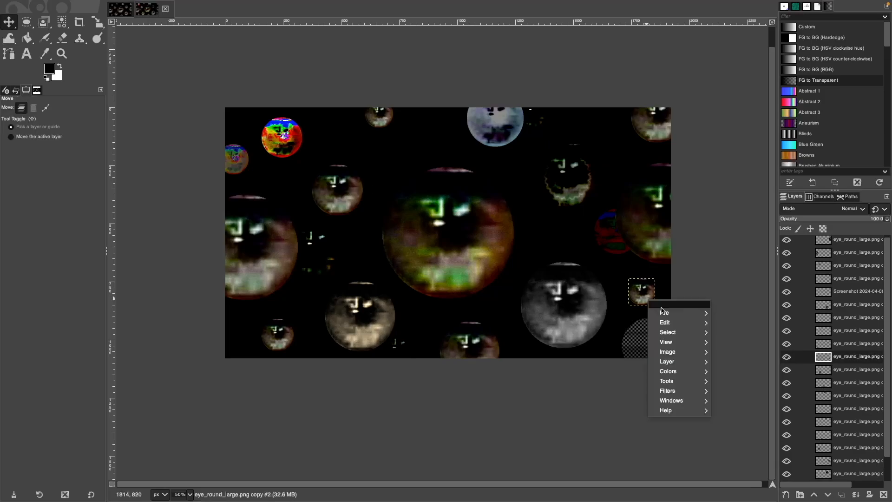
{"action": "mouse_move", "coordinate": [669, 316]}
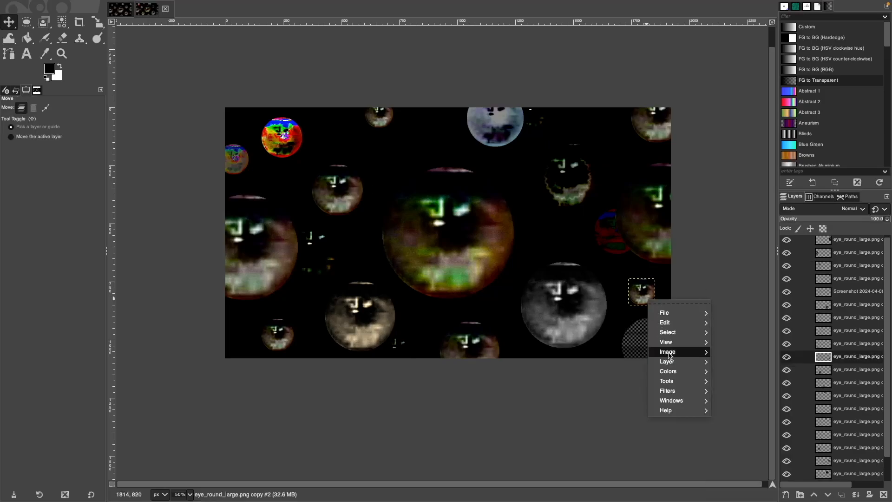
{"action": "mouse_move", "coordinate": [669, 354]}
{"action": "mouse_move", "coordinate": [668, 391]}
{"action": "mouse_move", "coordinate": [733, 344]}
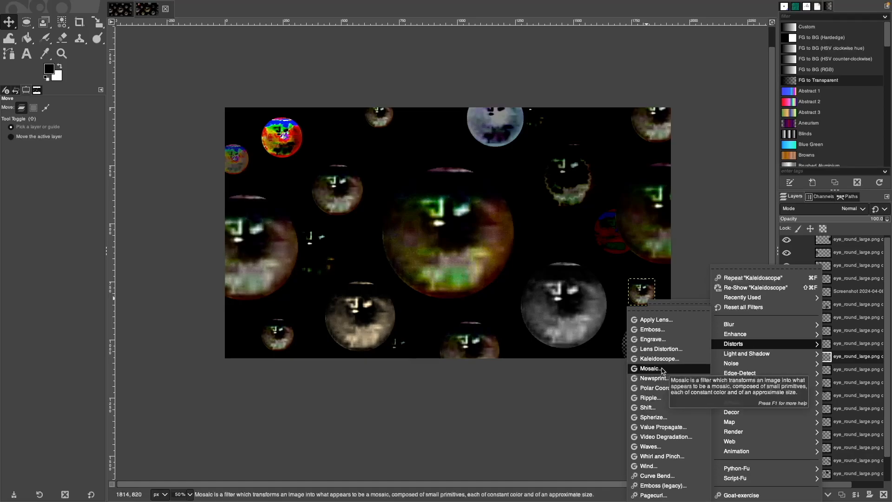
{"action": "left_click", "coordinate": [652, 329]}
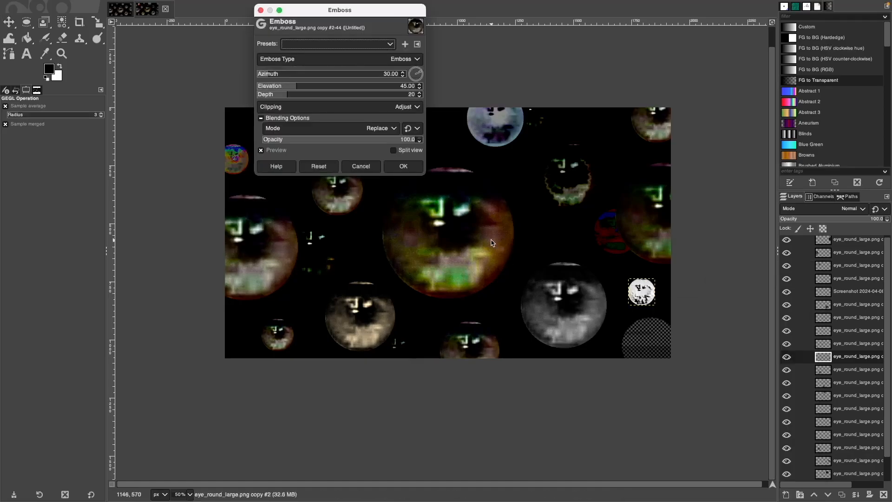
Flatten the emboss elevation to 0, change its azimuth, and adjust the remaining emboss settings.
{"action": "left_click_drag", "start_coordinate": [416, 73], "coordinate": [237, 90]}
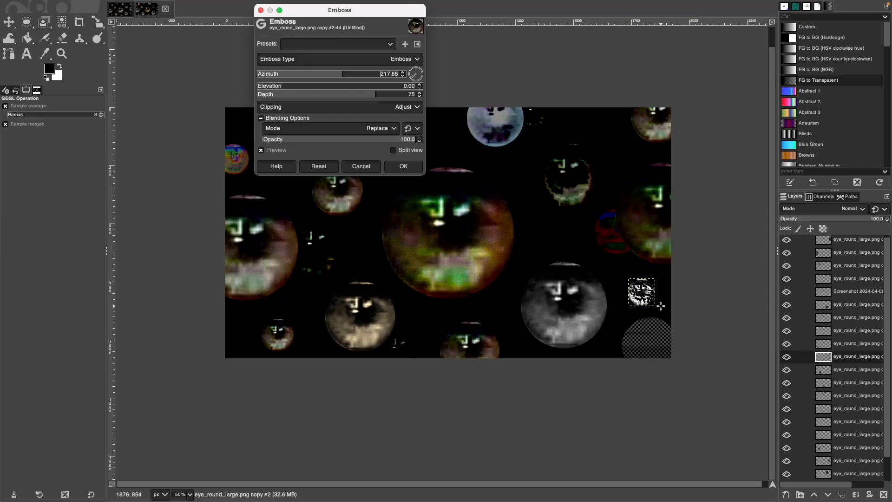
{"action": "scroll", "coordinate": [662, 306], "scroll_direction": "up", "scroll_amount": 5}
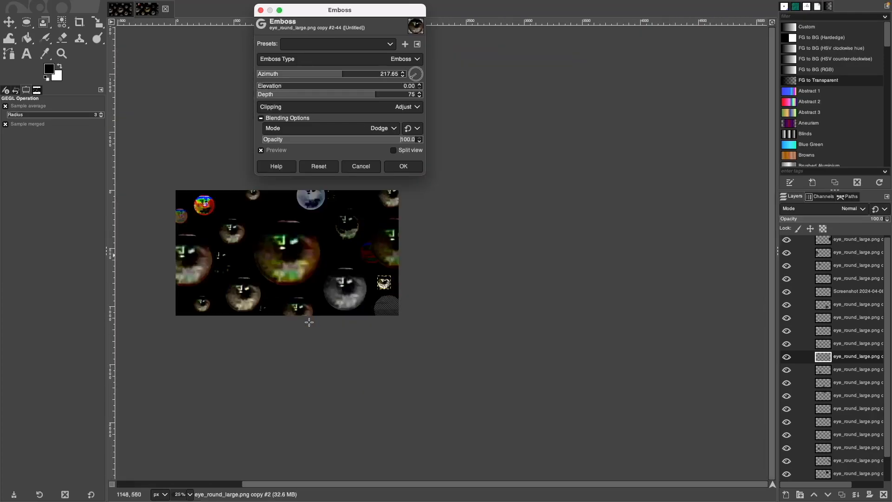
{"action": "scroll", "coordinate": [309, 318], "scroll_direction": "up", "scroll_amount": 1}
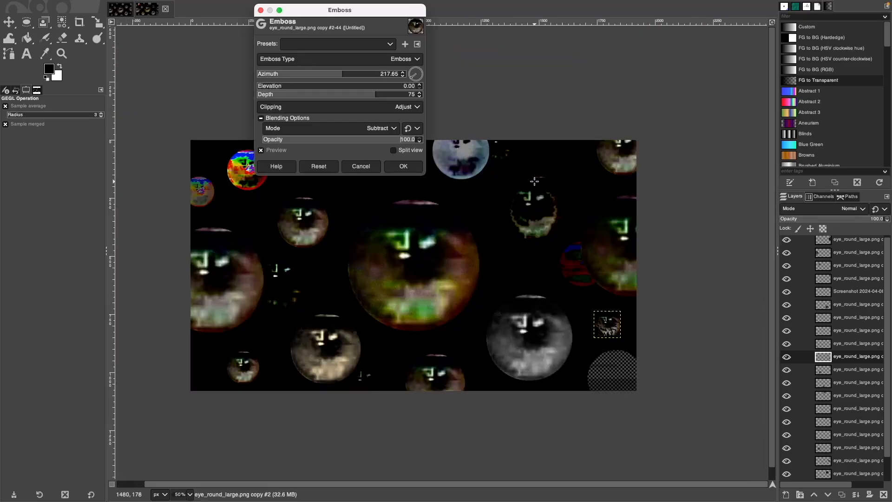
{"action": "scroll", "coordinate": [609, 318], "scroll_direction": "up", "scroll_amount": 4}
{"action": "scroll", "coordinate": [609, 318], "scroll_direction": "down", "scroll_amount": 6}
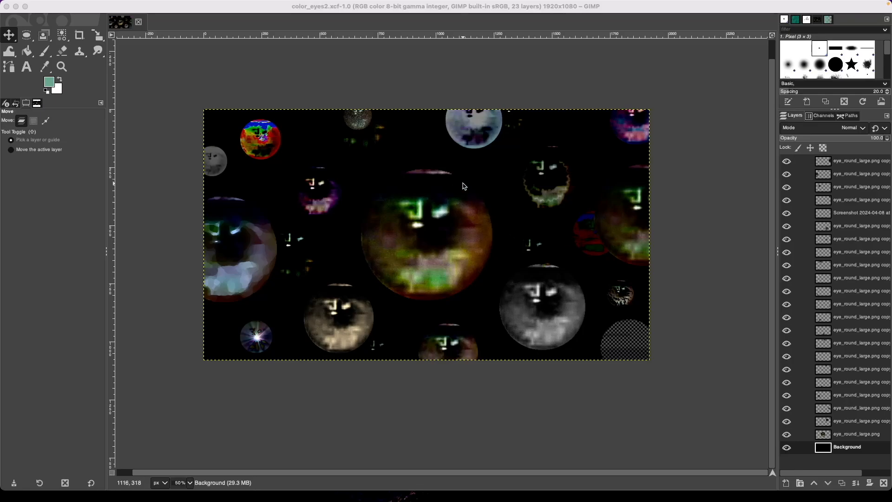
{"action": "scroll", "coordinate": [467, 198], "scroll_direction": "up", "scroll_amount": 1}
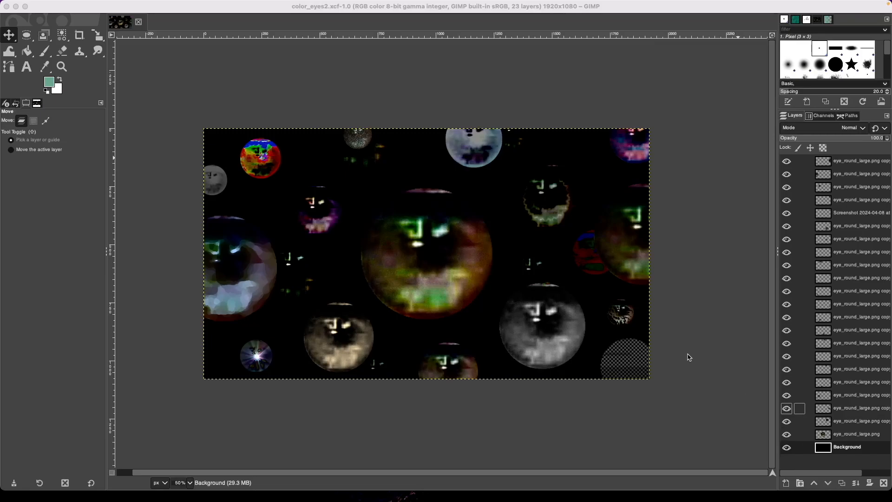
Save the image as color_eyes3.xcf using Save As.
{"action": "left_click", "coordinate": [71, 5]}
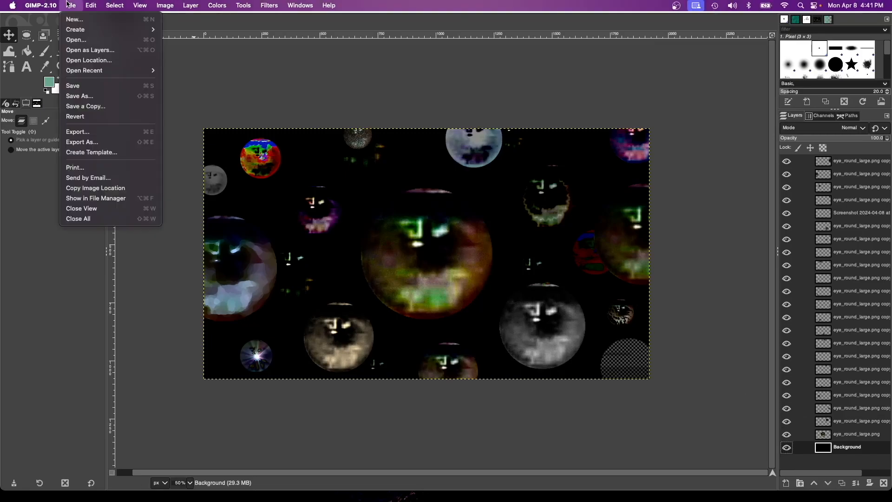
{"action": "left_click", "coordinate": [103, 99]}
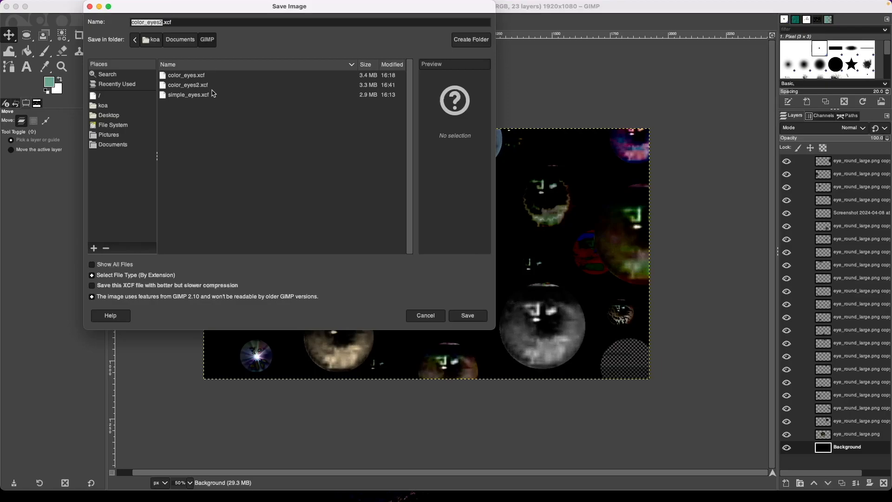
{"action": "left_click", "coordinate": [203, 88]}
{"action": "left_click", "coordinate": [164, 22]}
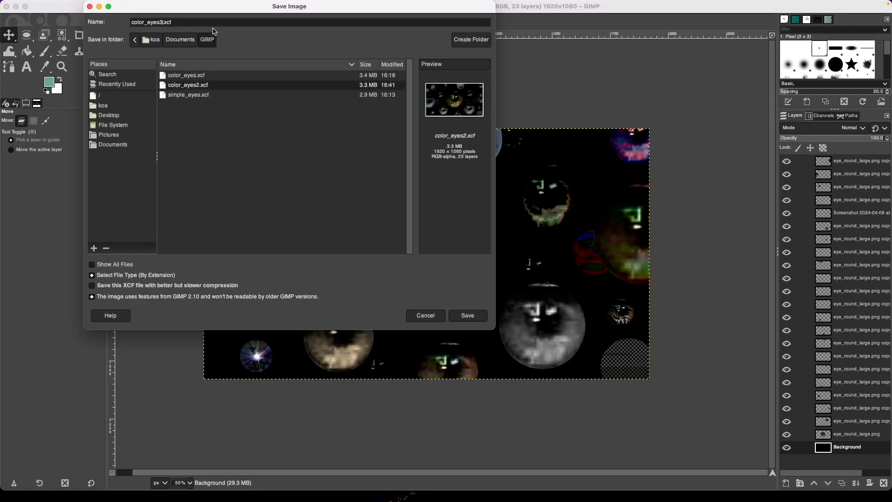
{"action": "type", "text": "3"}
{"action": "key", "text": "Return"}
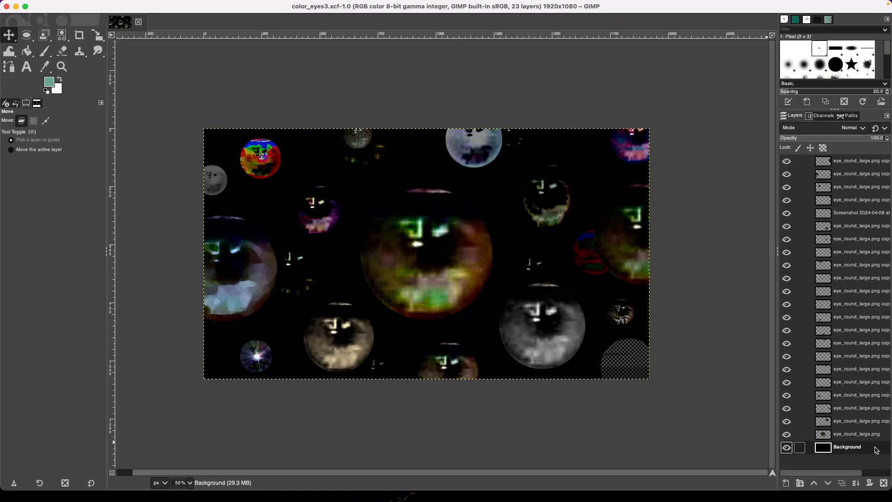
Export to color_eyes.gif, cropping layers to the image and removing the 'Created with GIMP' comment.
{"action": "key", "text": "super+shift+e"}
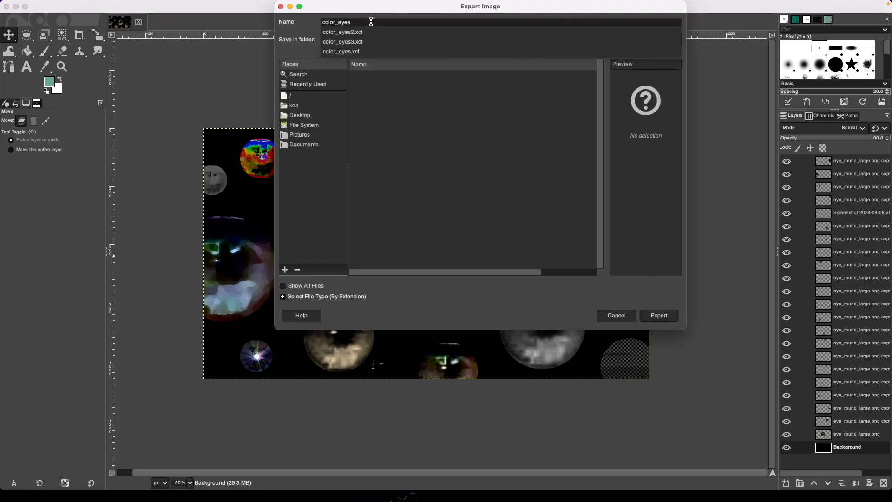
{"action": "type", "text": ".gif"}
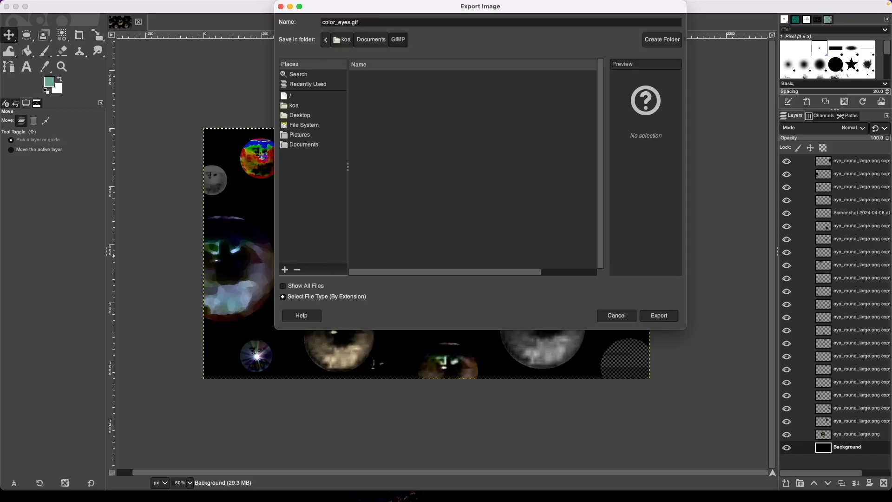
{"action": "left_click", "coordinate": [675, 319]}
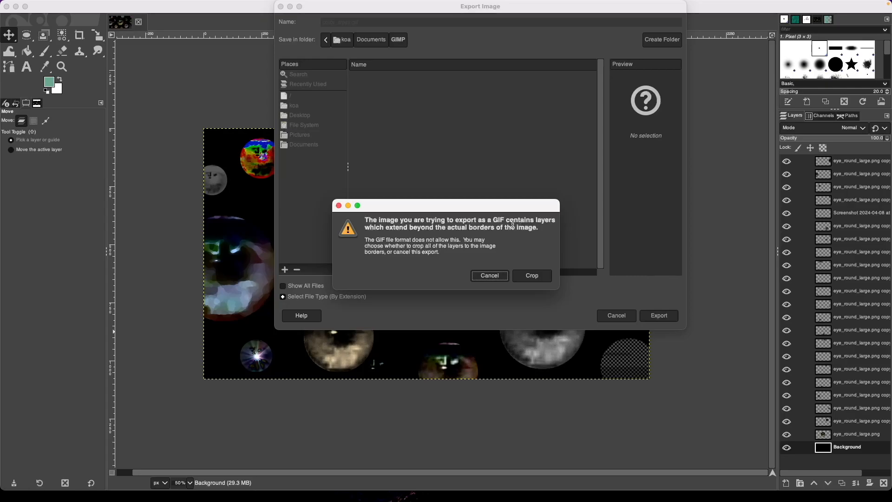
{"action": "left_click", "coordinate": [531, 276]}
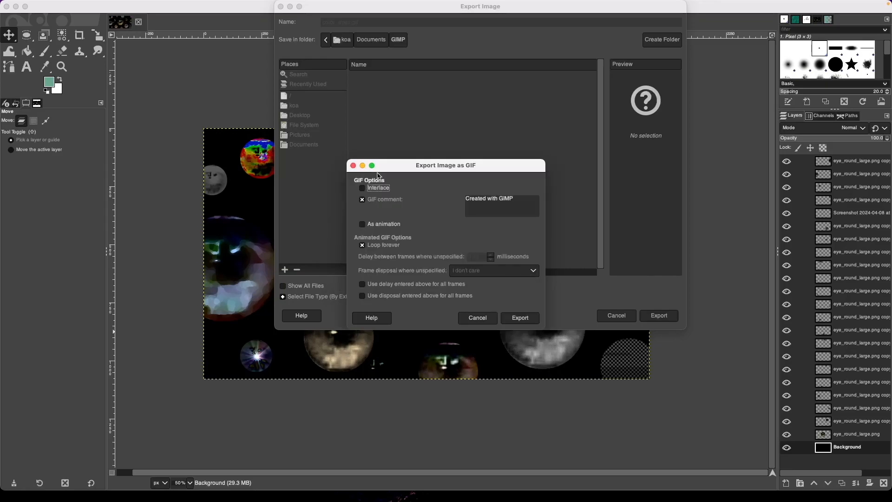
{"action": "left_click", "coordinate": [489, 201]}
{"action": "left_click", "coordinate": [396, 201]}
{"action": "triple_click", "coordinate": [514, 199]}
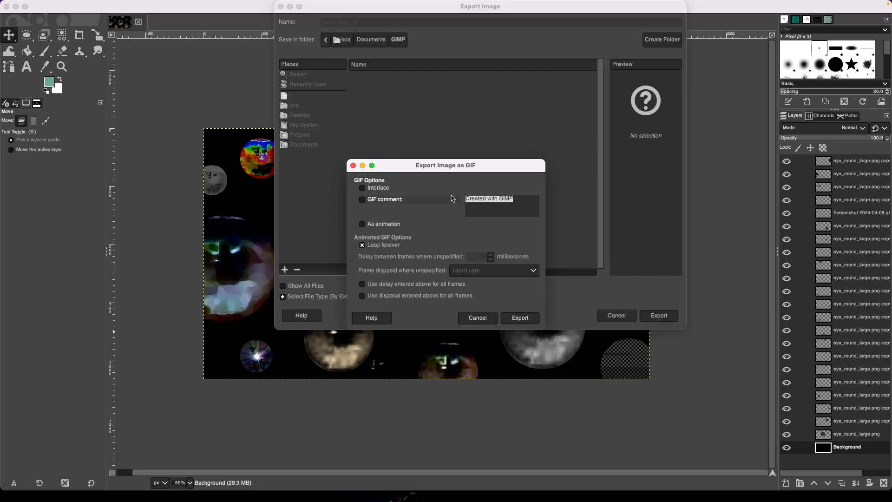
{"action": "key", "text": "BackSpace"}
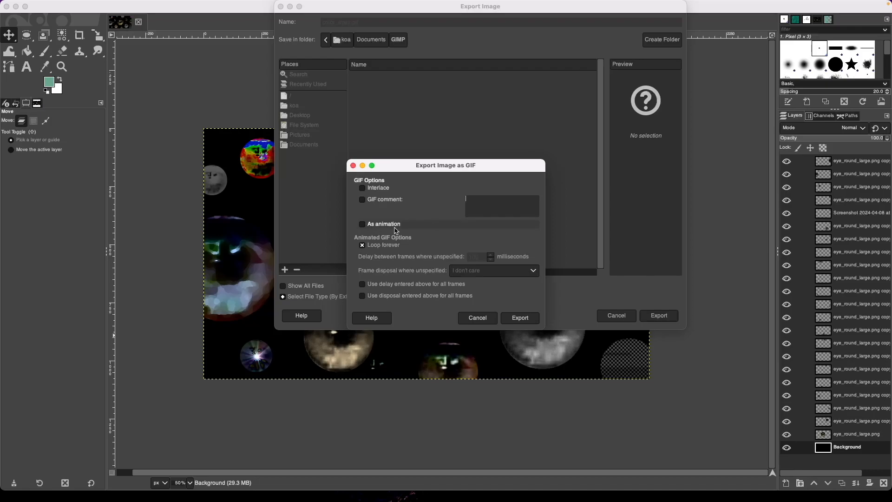
Export as a non-looping animation with cumulative layers disposal, delay and disposal applied to all frames.
{"action": "left_click", "coordinate": [366, 226]}
{"action": "left_click", "coordinate": [366, 246]}
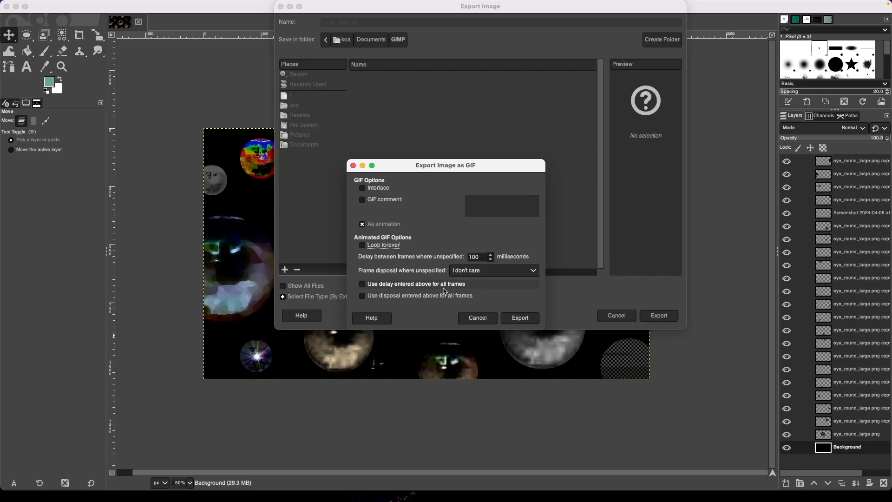
{"action": "left_click", "coordinate": [501, 271]}
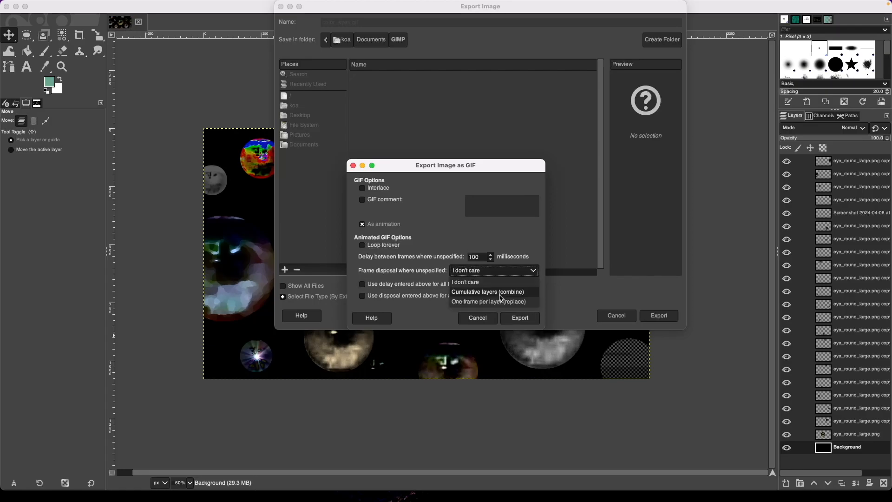
{"action": "left_click", "coordinate": [501, 295]}
{"action": "left_click", "coordinate": [364, 285]}
{"action": "left_click", "coordinate": [363, 296]}
{"action": "left_click", "coordinate": [520, 318]}
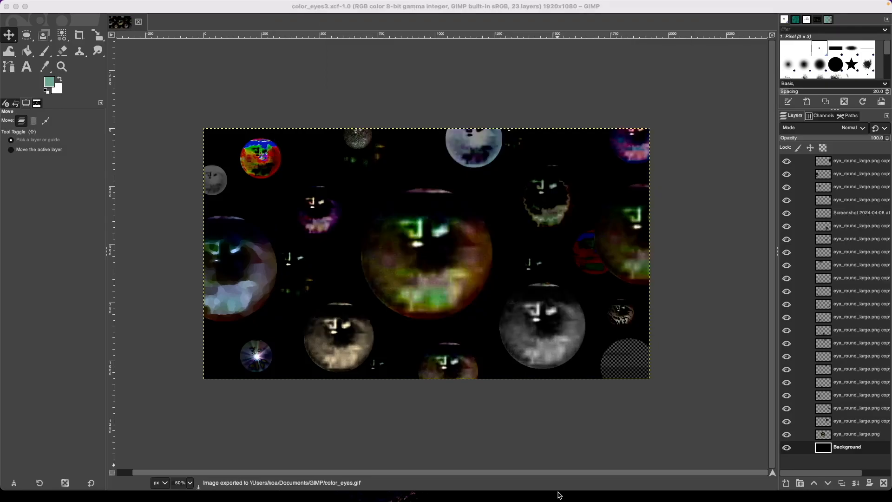
{"action": "mouse_move", "coordinate": [193, 495]}
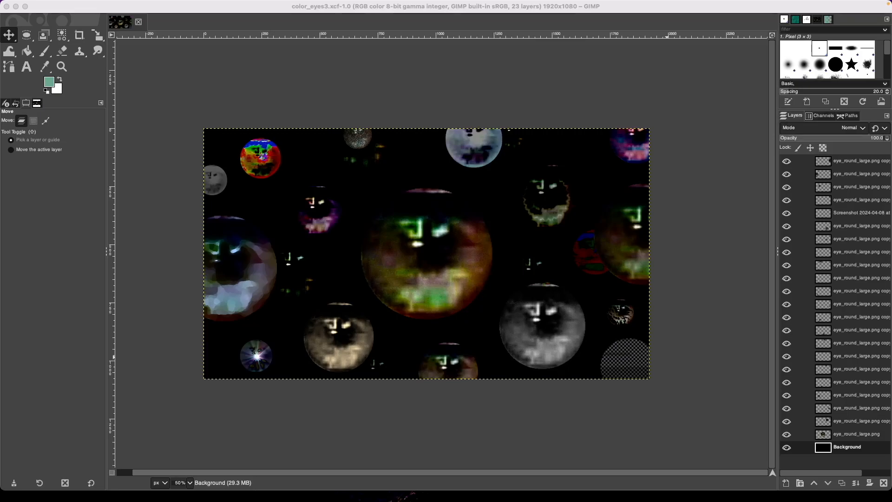
{"action": "left_click_drag", "start_coordinate": [891, 228], "coordinate": [372, 63]}
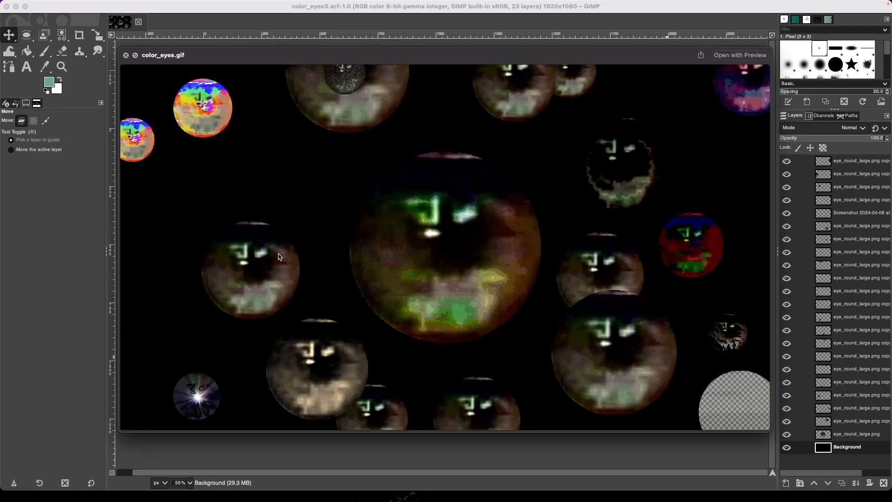
{"action": "left_click_drag", "start_coordinate": [494, 60], "coordinate": [423, 80]}
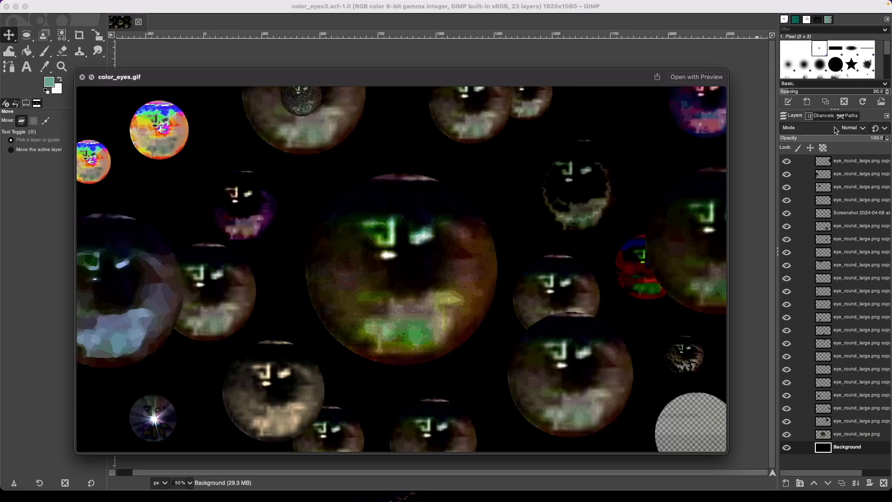
{"action": "left_click", "coordinate": [82, 77]}
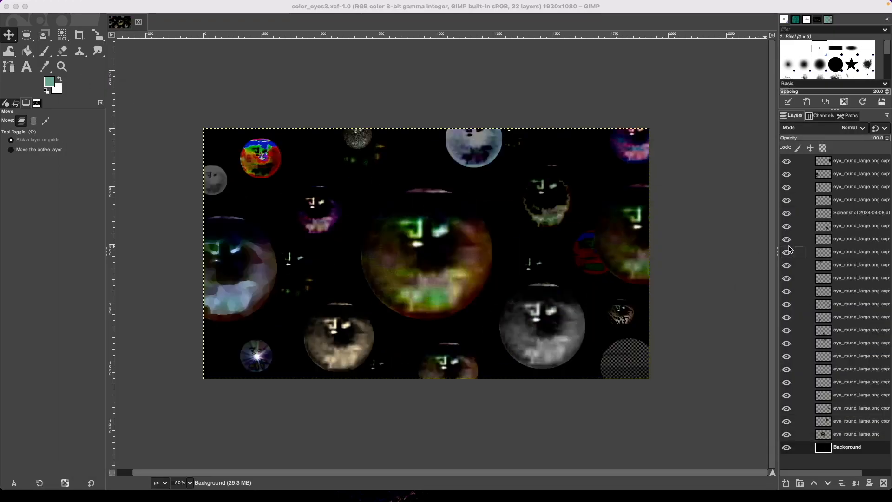
{"action": "left_click", "coordinate": [88, 484]}
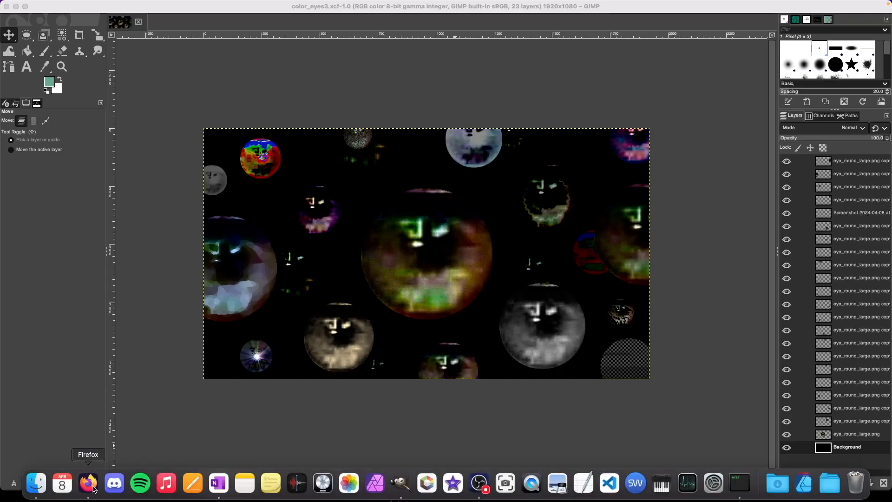
Search Google for 'gimp gif with blend mode'.
{"action": "left_click", "coordinate": [355, 224]}
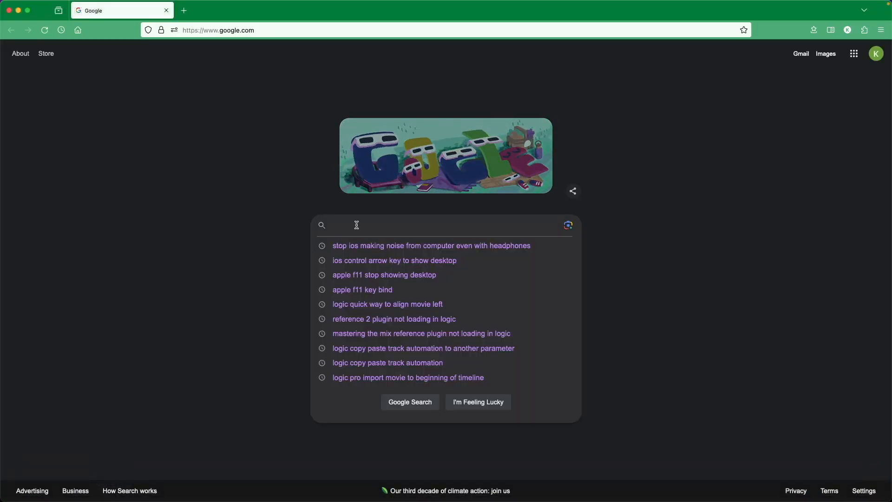
{"action": "type", "text": "gimp gi"}
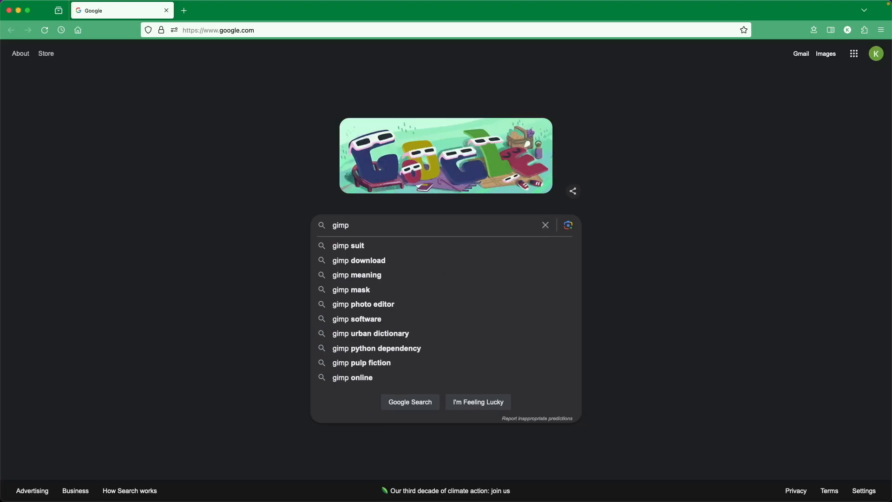
{"action": "type", "text": "f with blend mode"}
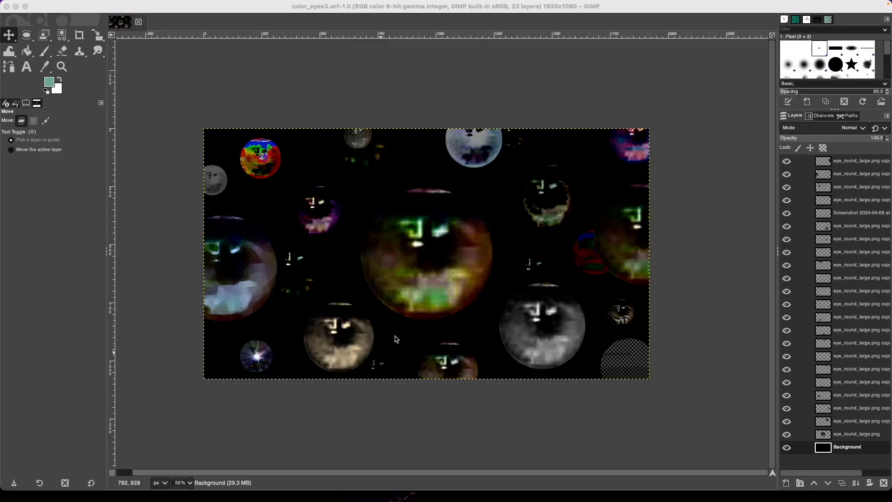
Draw a fixed 1:1 circular selection around the multicoloured eye near the top-left.
{"action": "key", "text": "1"}
{"action": "key", "text": "grave"}
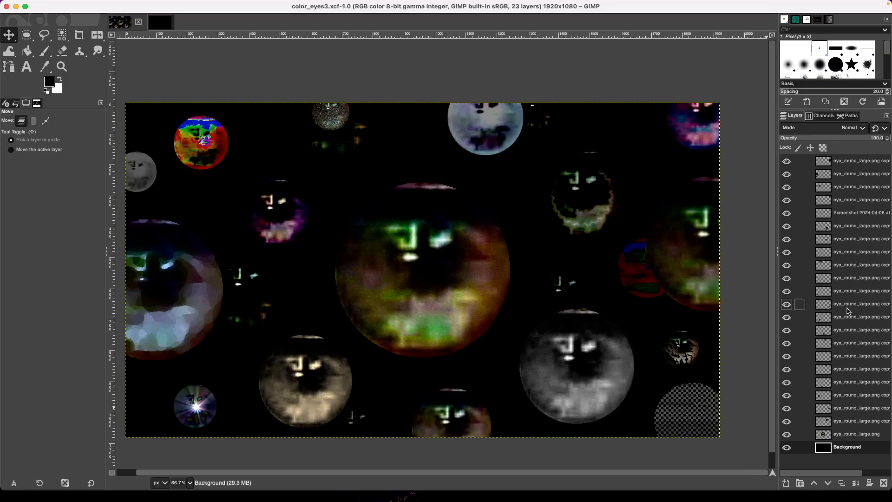
{"action": "left_click", "coordinate": [168, 28]}
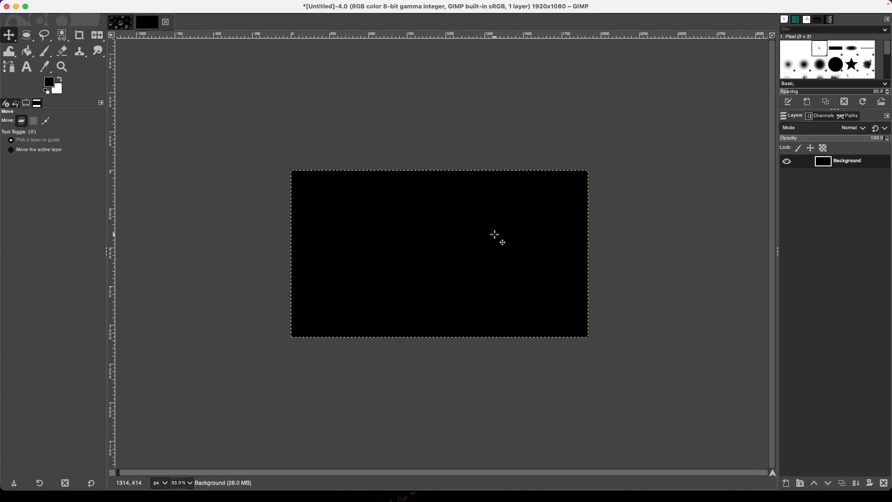
{"action": "left_click", "coordinate": [124, 24]}
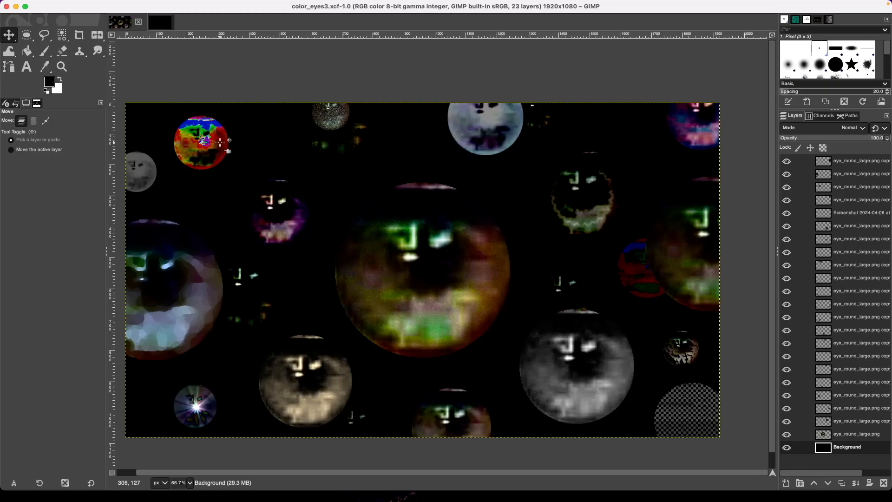
{"action": "key", "text": "e"}
{"action": "left_click_drag", "start_coordinate": [171, 112], "coordinate": [232, 174]}
{"action": "left_click", "coordinate": [859, 278]}
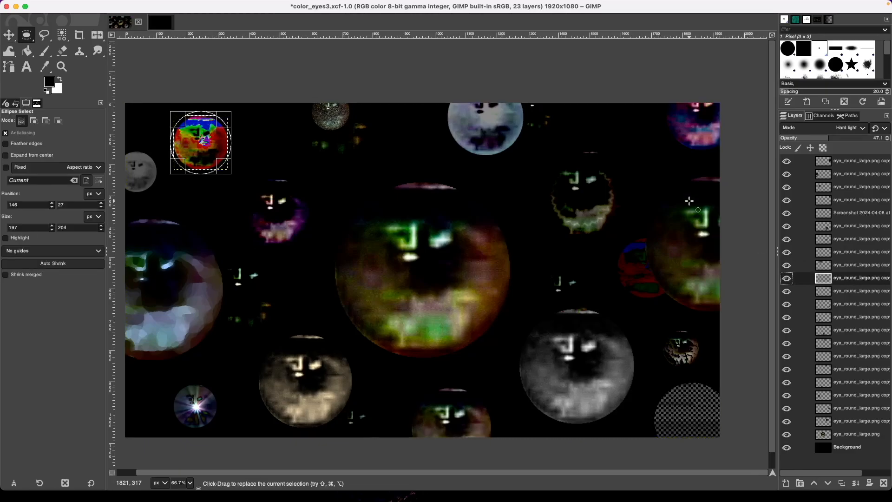
{"action": "left_click", "coordinate": [841, 277]}
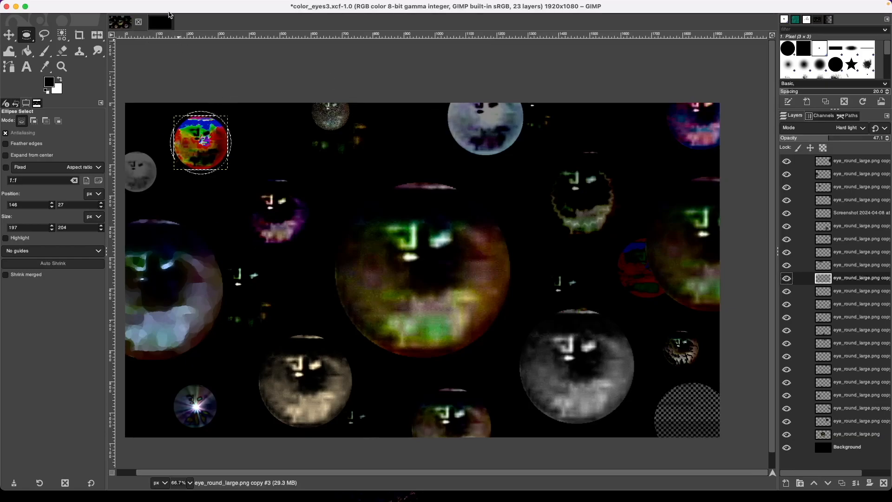
Return to color_eyes3 with the Move tool and begin exporting it as color_eyes.jpg.
{"action": "left_click", "coordinate": [164, 27]}
{"action": "left_click", "coordinate": [123, 26]}
{"action": "key", "text": "m"}
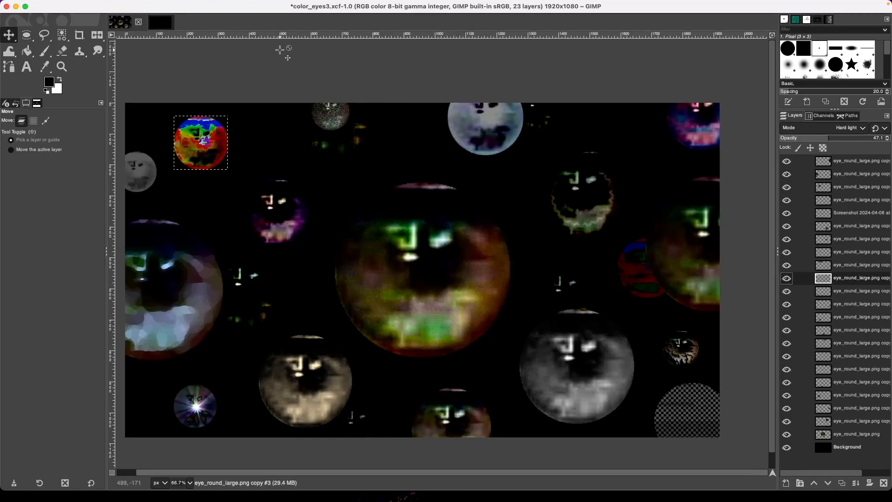
{"action": "key", "text": "super+shift+e"}
Export the composition as color_eyes.jpg at JPEG quality 90.
{"action": "scroll", "coordinate": [346, 248], "scroll_direction": "down", "scroll_amount": 6}
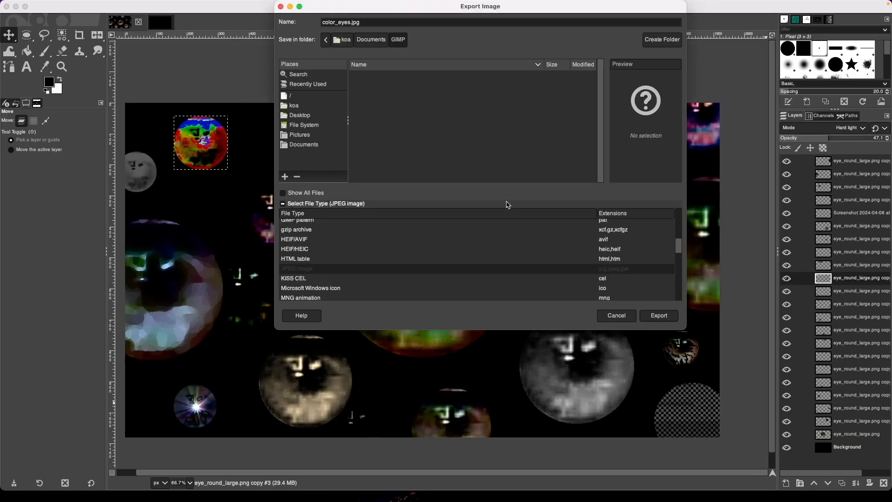
{"action": "left_click", "coordinate": [659, 315]}
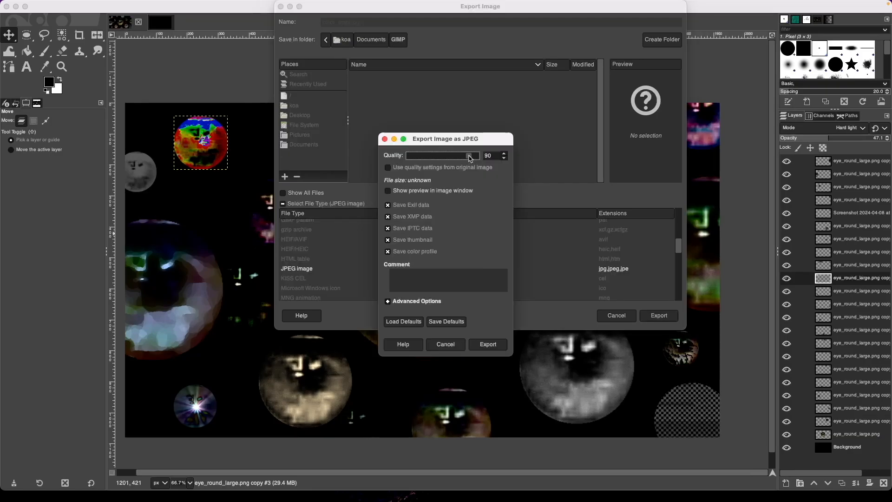
{"action": "left_click", "coordinate": [493, 344]}
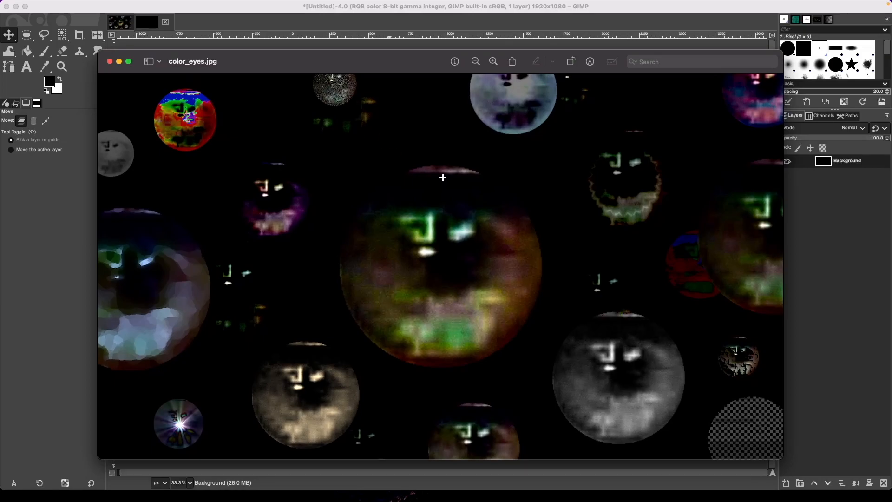
Close the JPEG preview, then cut the lower-left starburst orb from color_eyes.jpg into a new layer.
{"action": "left_click", "coordinate": [110, 62]}
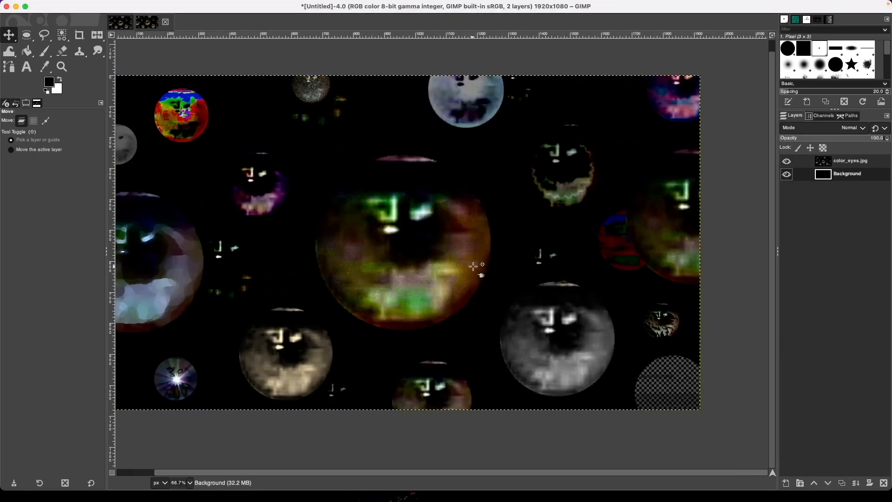
{"action": "scroll", "coordinate": [478, 267], "scroll_direction": "down", "scroll_amount": 1}
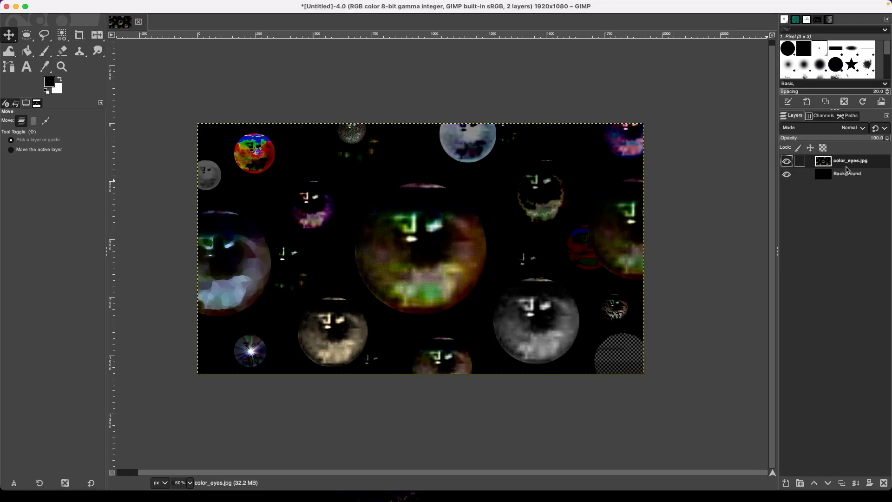
{"action": "left_click", "coordinate": [849, 173]}
{"action": "left_click", "coordinate": [845, 166]}
{"action": "key", "text": "e"}
{"action": "left_click_drag", "start_coordinate": [227, 330], "coordinate": [276, 372]}
{"action": "key", "text": "ctrl+x"}
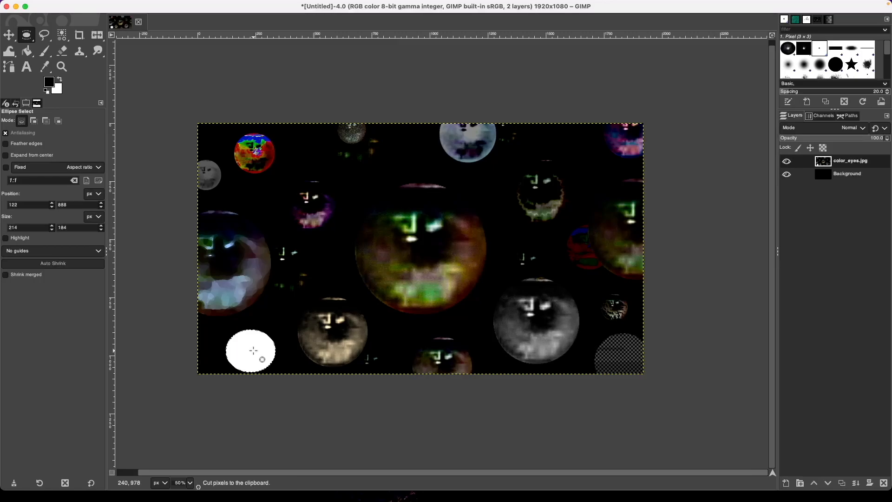
{"action": "key", "text": "ctrl+v"}
{"action": "key", "text": "shift+ctrl+n"}
Cut the beige orb near the bottom left into its own layer.
{"action": "left_click_drag", "start_coordinate": [284, 289], "coordinate": [389, 388]}
{"action": "key", "text": "ctrl+x"}
{"action": "left_click", "coordinate": [824, 174]}
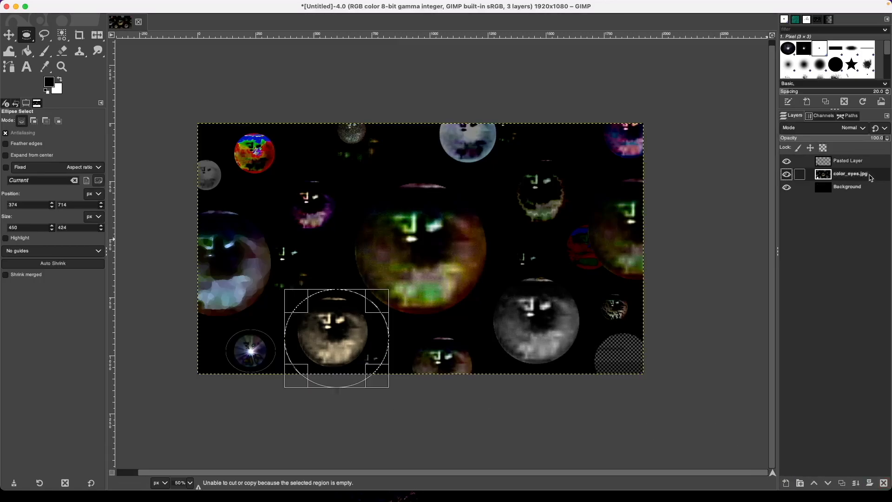
{"action": "key", "text": "ctrl+x"}
{"action": "key", "text": "ctrl+v"}
{"action": "key", "text": "shift+ctrl+n"}
Cut the bottom-centre orb into its own layer.
{"action": "left_click_drag", "start_coordinate": [406, 329], "coordinate": [477, 394]}
{"action": "left_click_drag", "start_coordinate": [442, 341], "coordinate": [443, 360]}
{"action": "key", "text": "ctrl+x"}
{"action": "key", "text": "ctrl+v"}
{"action": "key", "text": "shift+ctrl+n"}
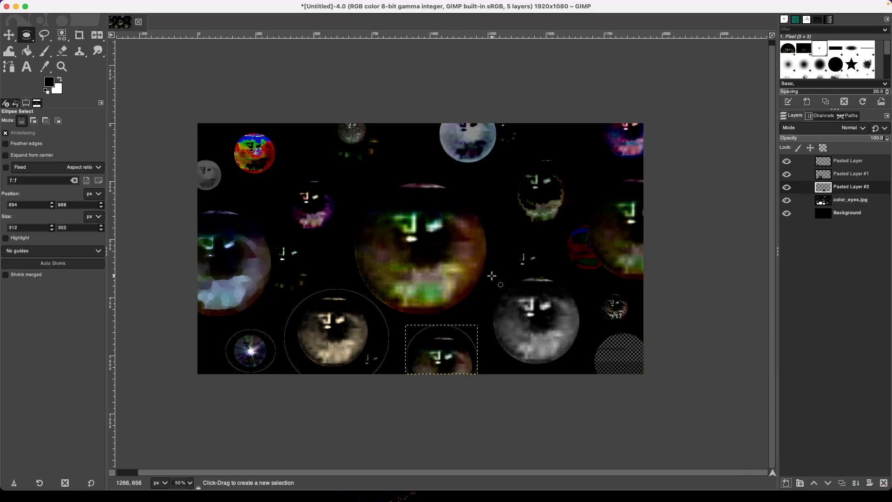
Cut the lower-right grey orb and the small orb above it into one new layer.
{"action": "left_click_drag", "start_coordinate": [494, 269], "coordinate": [591, 369]}
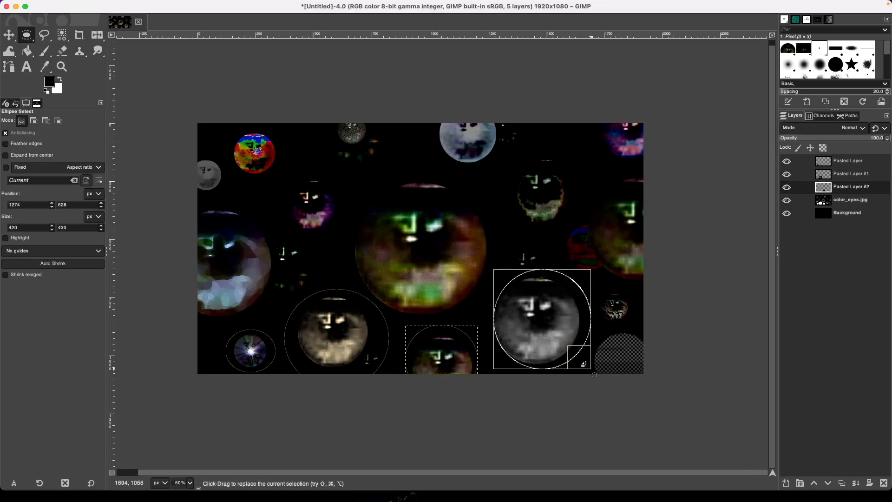
{"action": "left_click_drag", "start_coordinate": [504, 312], "coordinate": [494, 313]}
{"action": "left_click_drag", "start_coordinate": [511, 243], "coordinate": [552, 284]}
{"action": "left_click_drag", "start_coordinate": [520, 264], "coordinate": [517, 263]}
{"action": "left_click", "coordinate": [517, 264]}
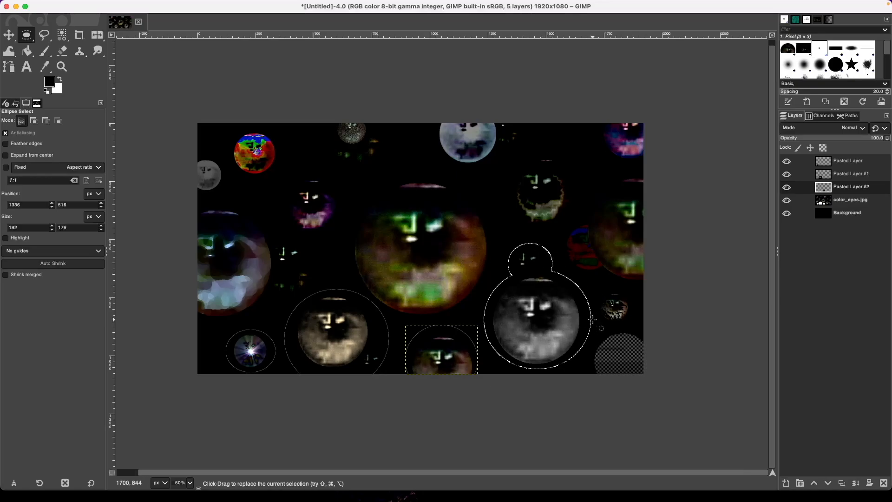
{"action": "key", "text": "super+x"}
{"action": "left_click", "coordinate": [851, 199]}
{"action": "key", "text": "super+x"}
{"action": "key", "text": "super+v"}
{"action": "left_click", "coordinate": [785, 483]}
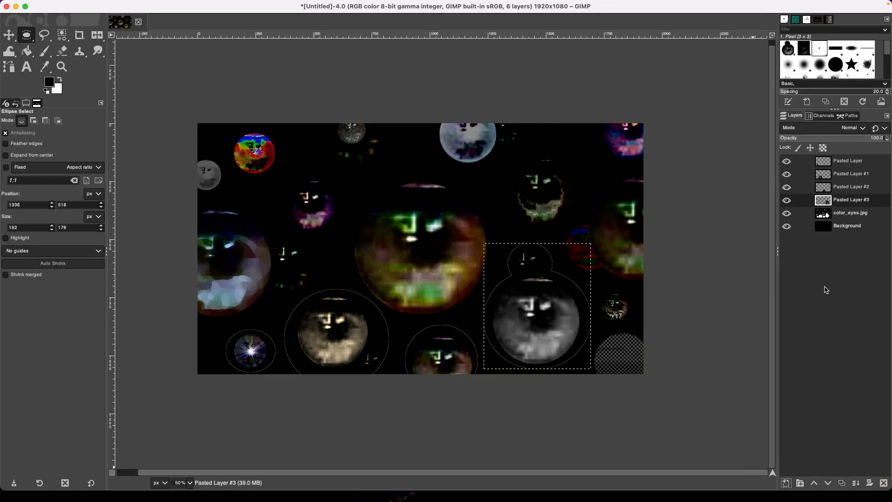
Cut the hatched orb in the bottom-right corner into its own layer.
{"action": "left_click", "coordinate": [849, 216]}
{"action": "left_click_drag", "start_coordinate": [595, 329], "coordinate": [675, 405]}
{"action": "left_click_drag", "start_coordinate": [642, 368], "coordinate": [634, 364]}
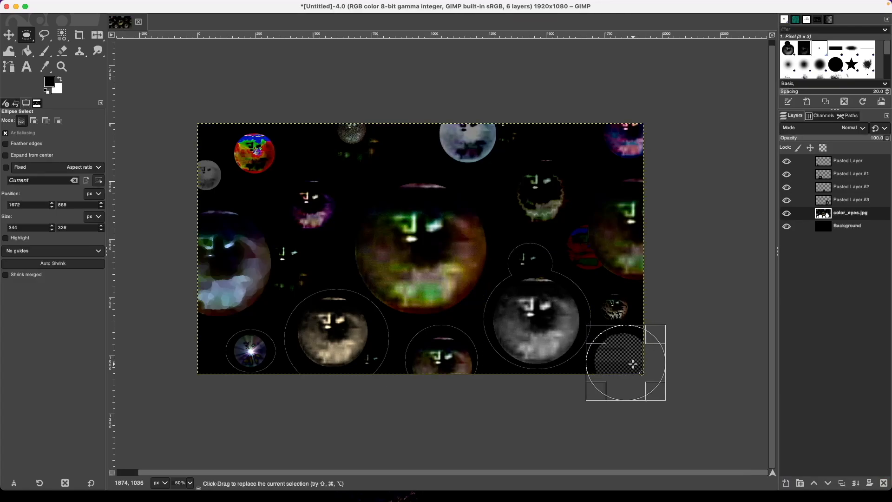
{"action": "key", "text": "super+x"}
{"action": "key", "text": "super+v"}
{"action": "left_click", "coordinate": [786, 483]}
Cut the small orb above the corner into its own layer.
{"action": "left_click_drag", "start_coordinate": [597, 288], "coordinate": [633, 326]}
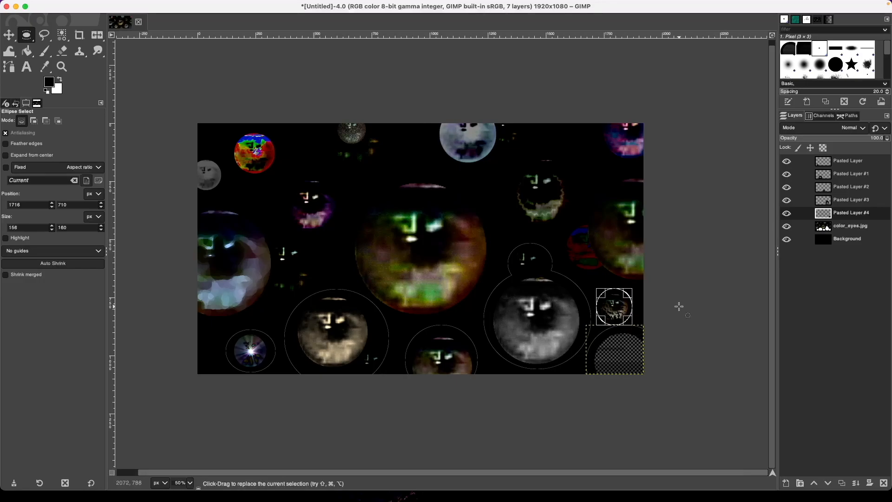
{"action": "key", "text": "Page_Down"}
{"action": "key", "text": "super+c"}
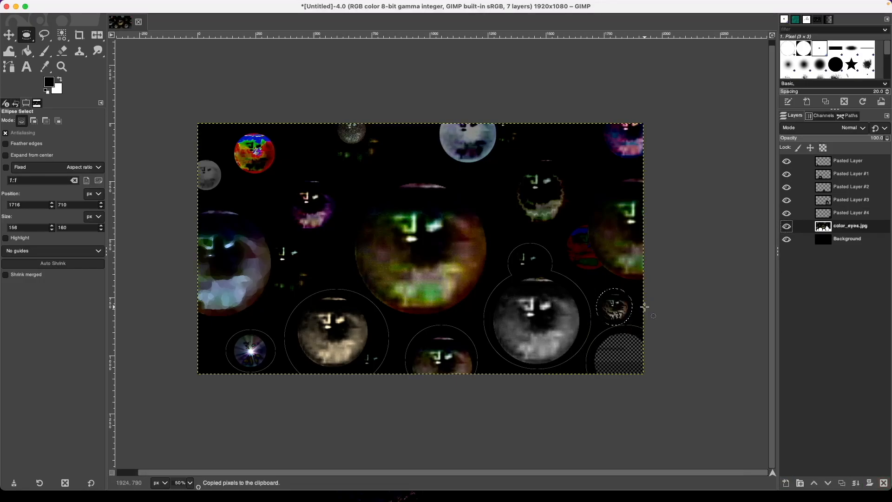
{"action": "key", "text": "super+x"}
{"action": "key", "text": "super+v"}
Cut the right-edge orb and its neighbouring eye into Pasted Layer #6.
{"action": "left_click_drag", "start_coordinate": [589, 180], "coordinate": [682, 288]}
{"action": "left_click_drag", "start_coordinate": [613, 238], "coordinate": [606, 237]}
{"action": "left_click_drag", "start_coordinate": [626, 281], "coordinate": [627, 279]}
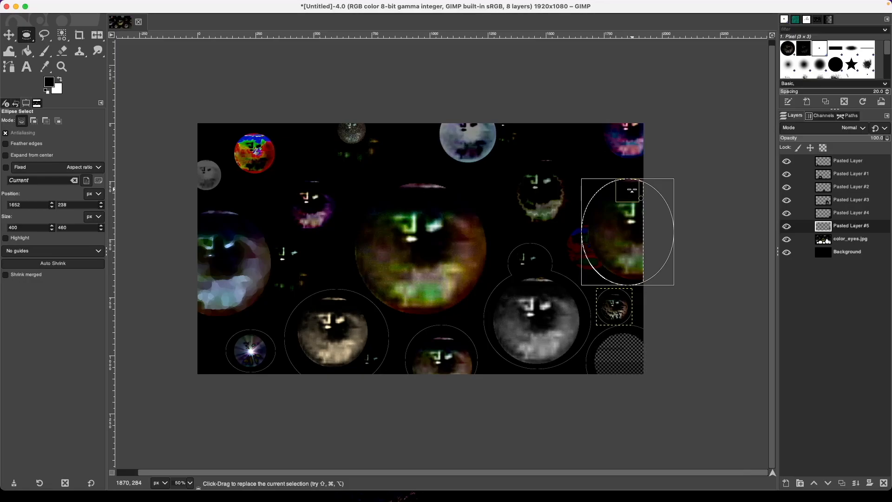
{"action": "key", "text": "shift"}
{"action": "left_click_drag", "start_coordinate": [564, 219], "coordinate": [607, 274]}
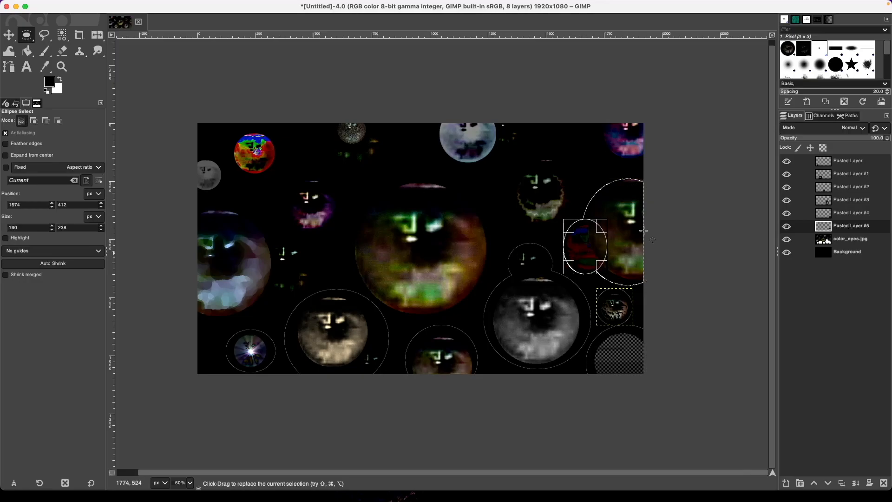
{"action": "key", "text": "ctrl+x"}
{"action": "key", "text": "ctrl+v"}
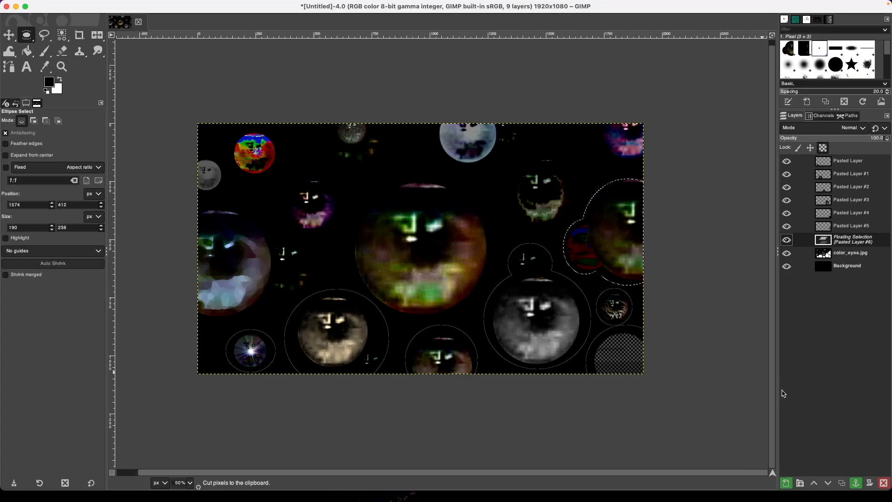
{"action": "left_click", "coordinate": [786, 483]}
Cut the top-right eye into its own layer.
{"action": "left_click_drag", "start_coordinate": [595, 110], "coordinate": [656, 166]}
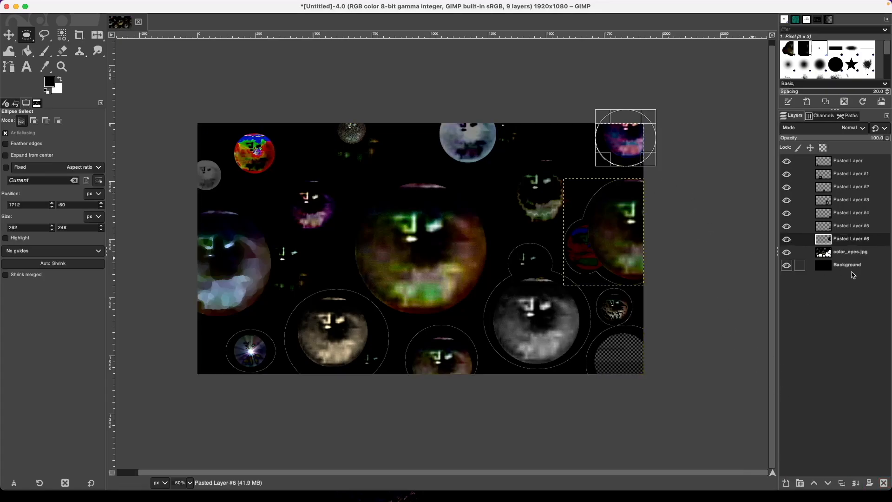
{"action": "left_click", "coordinate": [852, 252]}
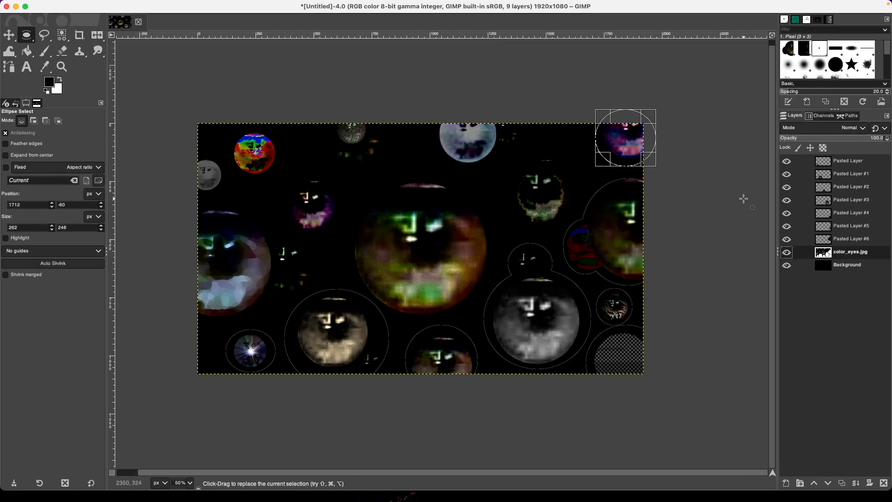
{"action": "key", "text": "ctrl+x"}
{"action": "key", "text": "ctrl+v"}
{"action": "key", "text": "shift+ctrl+n"}
Fit an ellipse around the next eye and cut it into its own layer.
{"action": "mouse_move", "coordinate": [511, 154]}
{"action": "left_mouse_down"}
{"action": "mouse_move", "coordinate": [541, 225]}
{"action": "mouse_move", "coordinate": [575, 230]}
{"action": "left_mouse_up"}
{"action": "left_click_drag", "start_coordinate": [525, 194], "coordinate": [516, 194]}
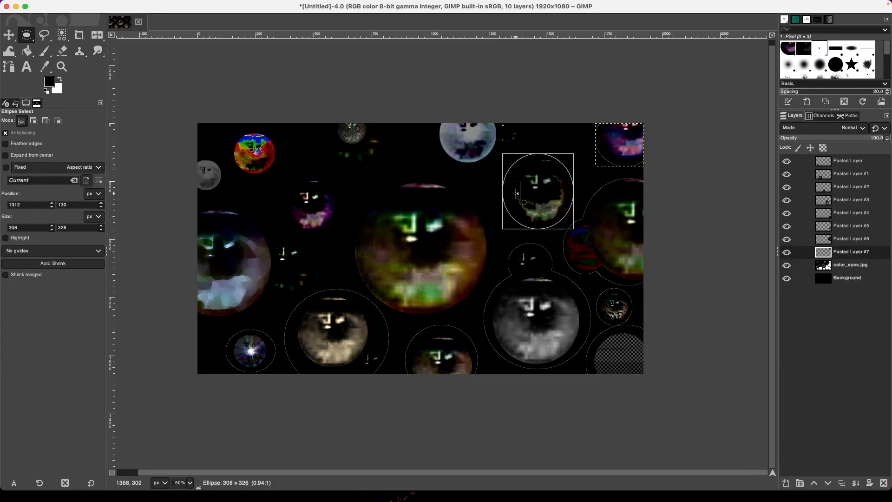
{"action": "left_click_drag", "start_coordinate": [538, 163], "coordinate": [537, 156]}
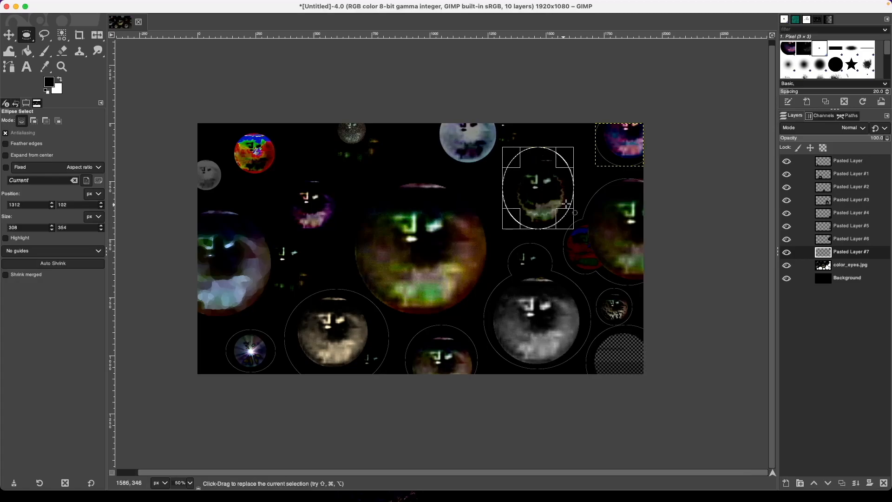
{"action": "left_click_drag", "start_coordinate": [568, 220], "coordinate": [572, 226]}
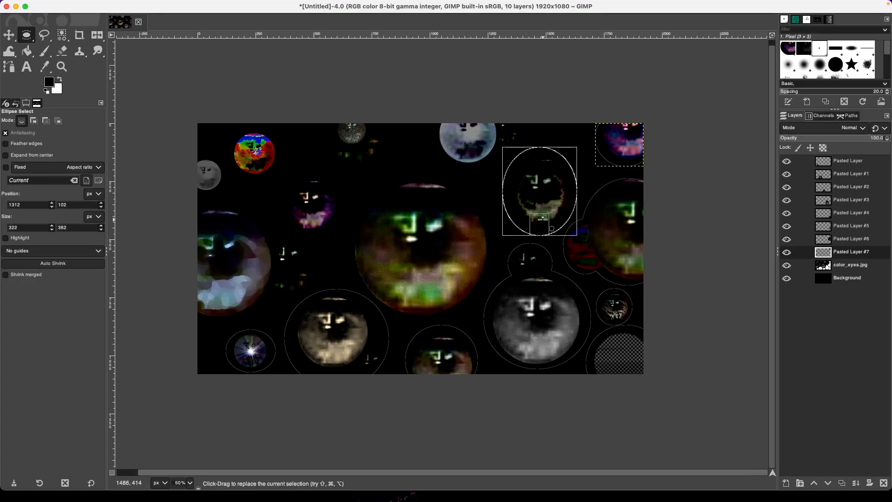
{"action": "left_click_drag", "start_coordinate": [550, 168], "coordinate": [550, 170]}
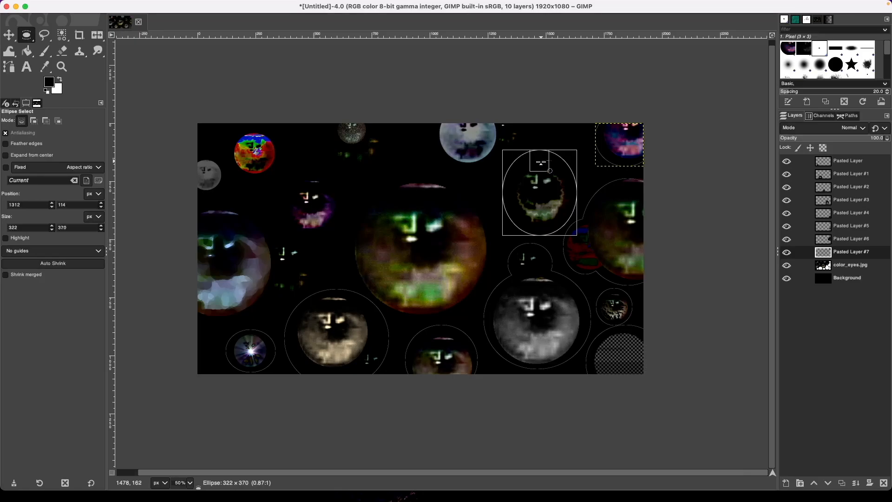
{"action": "left_click", "coordinate": [560, 195]}
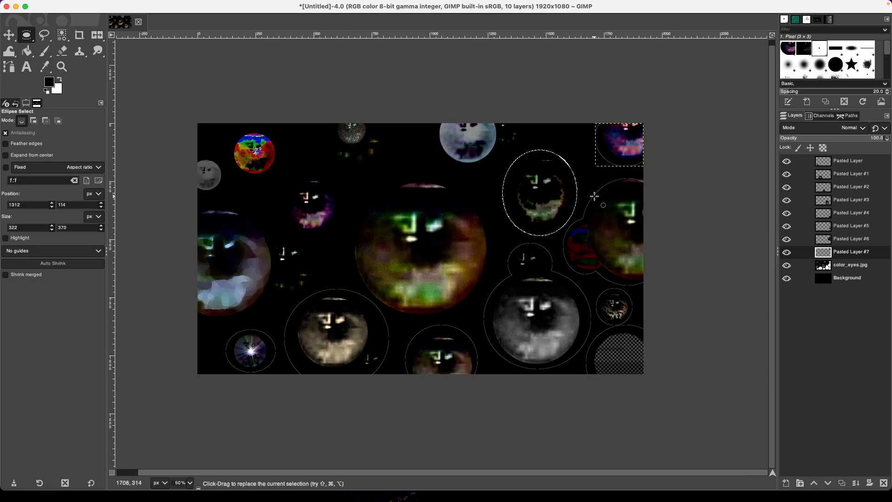
{"action": "key", "text": "super+x"}
{"action": "key", "text": "Page_Down"}
{"action": "key", "text": "super+x"}
{"action": "key", "text": "super+v"}
{"action": "key", "text": "shift+super+n"}
{"action": "key", "text": "Page_Down"}
Cut the next upper eye into Pasted Layer #9.
{"action": "left_click_drag", "start_coordinate": [434, 110], "coordinate": [527, 165]}
{"action": "key", "text": "super+x"}
{"action": "key", "text": "super+v"}
{"action": "key", "text": "shift+super+n"}
Cut the eye at the top edge into Pasted Layer #10.
{"action": "key", "text": "Page_Down"}
{"action": "left_click_drag", "start_coordinate": [316, 107], "coordinate": [398, 175]}
{"action": "key", "text": "super+x"}
{"action": "key", "text": "super+v"}
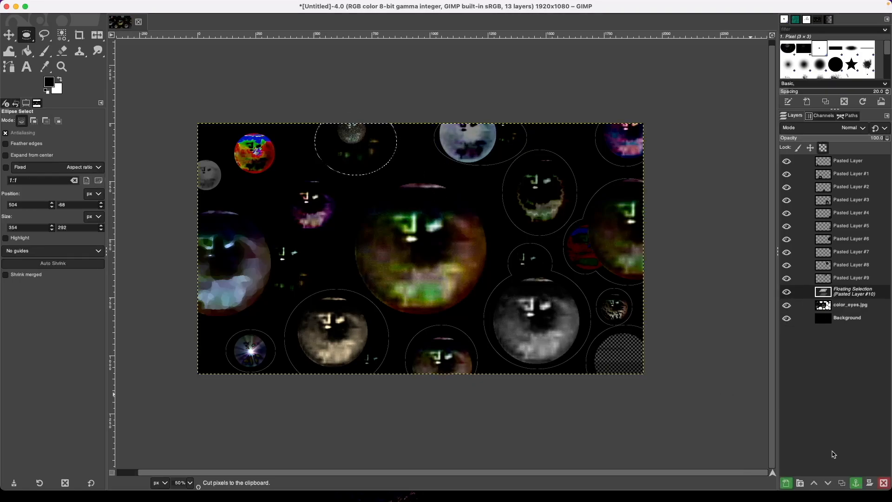
{"action": "key", "text": "shift+super+n"}
Cut the next eye into Pasted Layer #11, leaving a white disc.
{"action": "left_click_drag", "start_coordinate": [279, 171], "coordinate": [345, 239]}
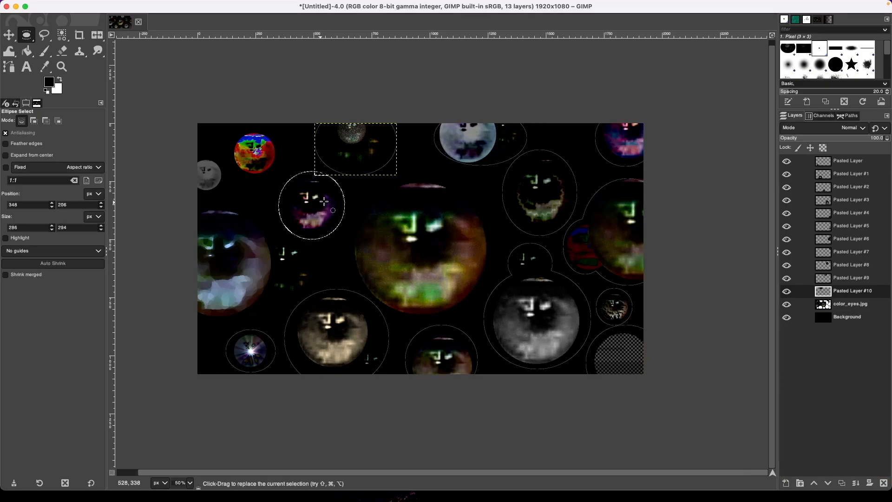
{"action": "key", "text": "Page_Down"}
{"action": "key", "text": "super+x"}
{"action": "key", "text": "super+v"}
{"action": "key", "text": "shift+super+n"}
Cut the left eye and its small neighbour into Pasted Layer #12.
{"action": "left_click", "coordinate": [856, 318]}
{"action": "left_click_drag", "start_coordinate": [171, 201], "coordinate": [271, 321]}
{"action": "left_click_drag", "start_coordinate": [258, 239], "coordinate": [317, 303]}
{"action": "key", "text": "super+x"}
{"action": "key", "text": "super+v"}
{"action": "left_click", "coordinate": [786, 483]}
{"action": "left_click", "coordinate": [851, 331]}
Cut the left grey eye into Pasted Layer #13, then cut out the red eye.
{"action": "left_click_drag", "start_coordinate": [188, 156], "coordinate": [225, 194]}
{"action": "key", "text": "super+x"}
{"action": "key", "text": "super+v"}
{"action": "left_click", "coordinate": [786, 484]}
{"action": "left_click_drag", "start_coordinate": [230, 129], "coordinate": [279, 179]}
{"action": "left_click", "coordinate": [850, 343]}
{"action": "key", "text": "super+x"}
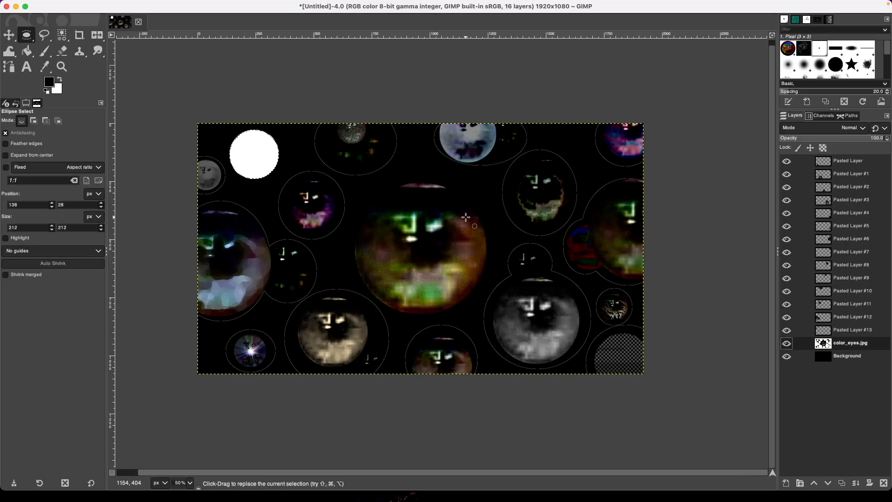
Paste the red eye as Pasted Layer #14 and briefly view color_eyes.jpg alone.
{"action": "key", "text": "ctrl+v"}
{"action": "left_click", "coordinate": [785, 483]}
{"action": "left_click", "coordinate": [786, 357], "text": "shift"}
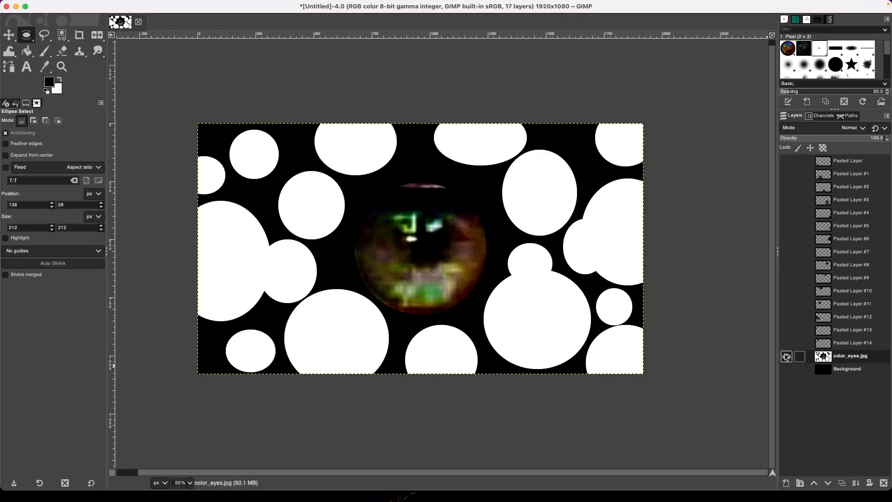
{"action": "left_click", "coordinate": [786, 356], "text": "shift"}
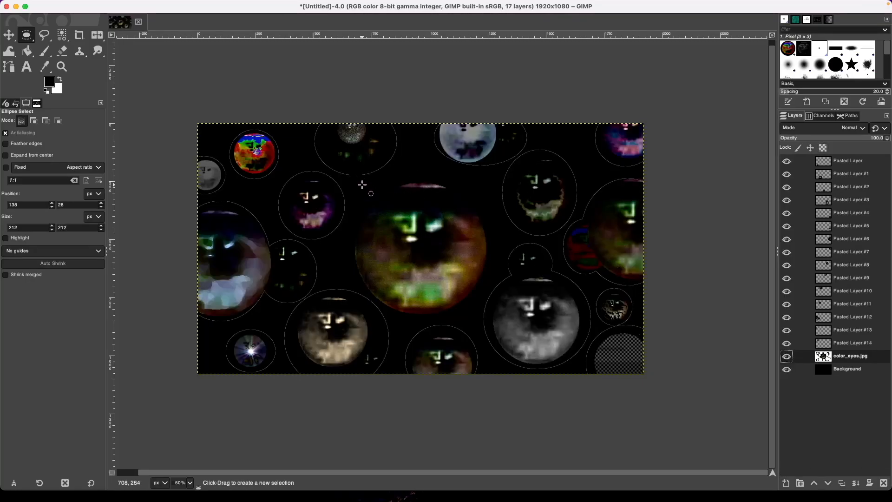
Cut the large central eye into Pasted Layer #15.
{"action": "left_click_drag", "start_coordinate": [350, 177], "coordinate": [493, 319]}
{"action": "left_click_drag", "start_coordinate": [490, 242], "coordinate": [489, 242]}
{"action": "key", "text": "ctrl+x"}
{"action": "key", "text": "ctrl+v"}
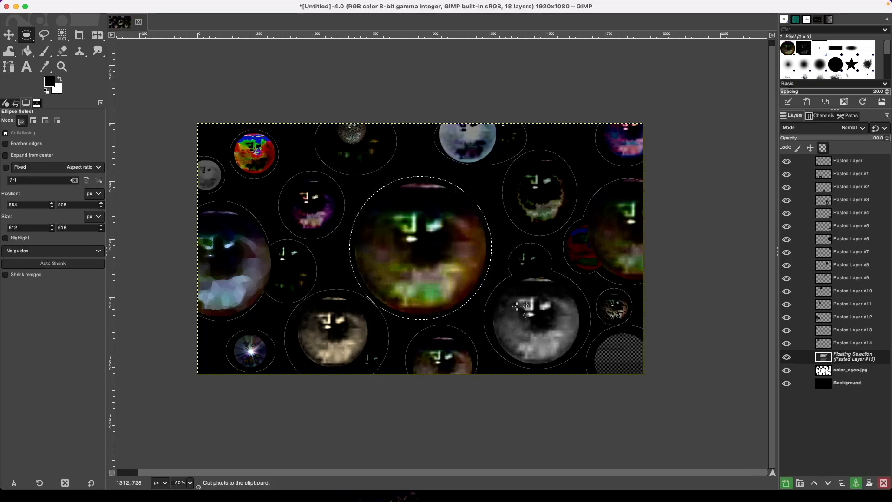
{"action": "left_click", "coordinate": [786, 483]}
{"action": "left_click", "coordinate": [787, 370], "text": "shift"}
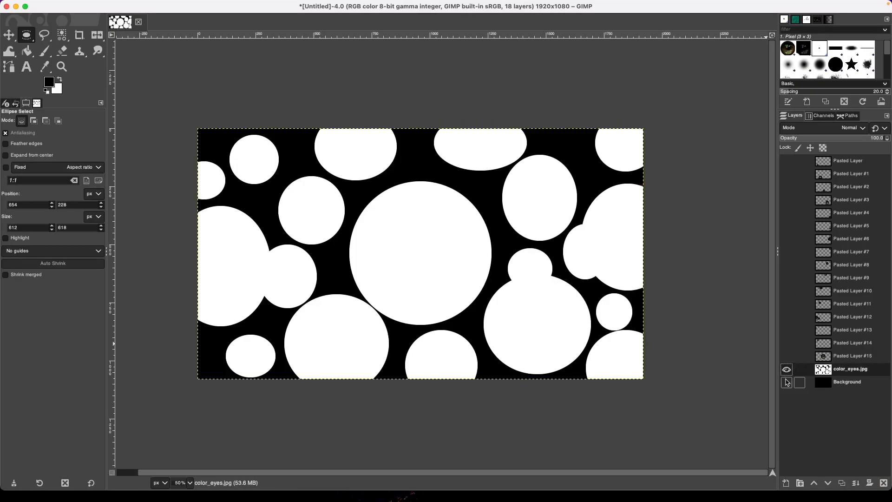
{"action": "left_click", "coordinate": [786, 370], "text": "shift"}
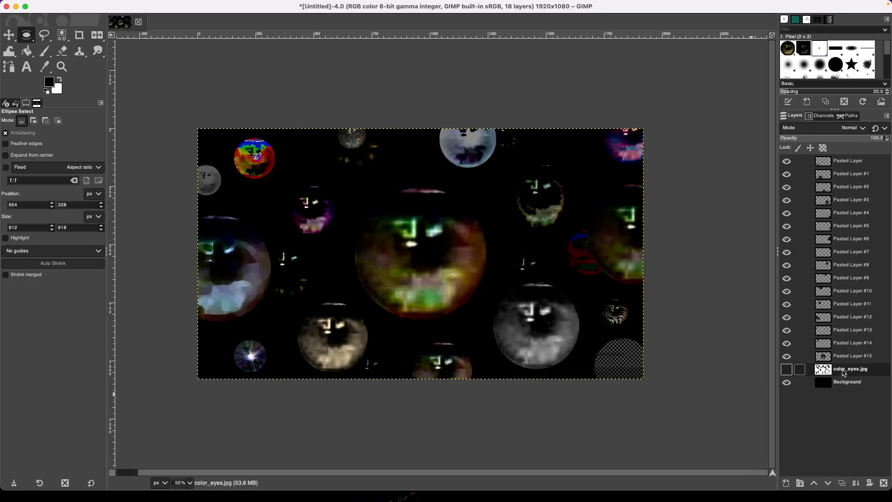
Export the white-spot mask as spots.jpg, delete the color_eyes.jpg layer, and show all layers.
{"action": "left_click", "coordinate": [787, 370], "text": "shift"}
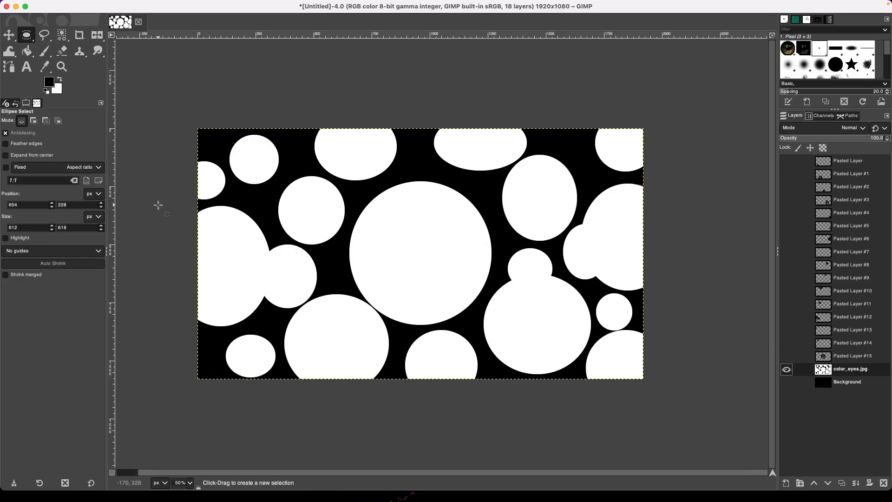
{"action": "key", "text": "super+shift+e"}
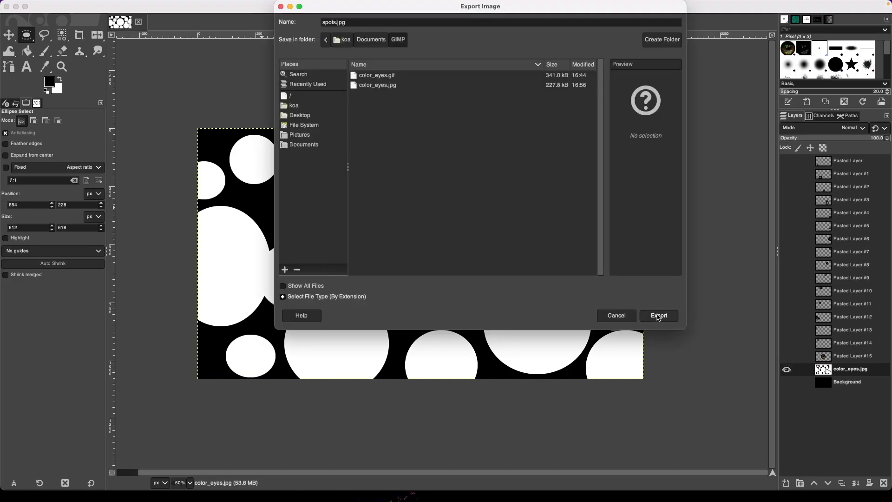
{"action": "left_click", "coordinate": [659, 317]}
{"action": "left_click", "coordinate": [497, 348]}
{"action": "left_click", "coordinate": [884, 483]}
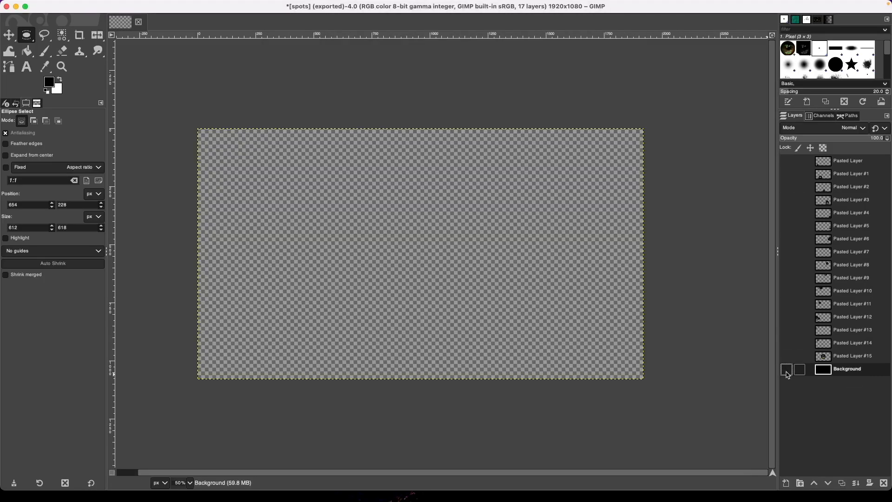
{"action": "left_click", "coordinate": [787, 371], "text": "shift"}
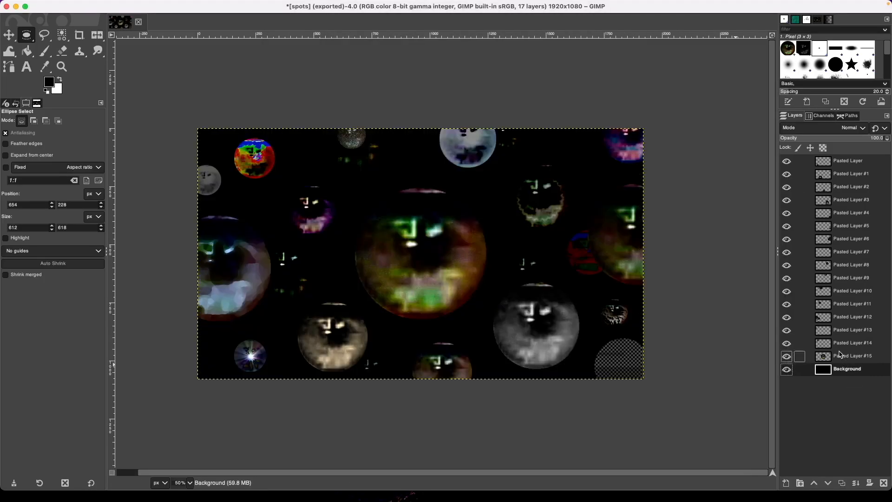
Make several duplicates of the central eye layer, Pasted Layer #15.
{"action": "left_click", "coordinate": [847, 360]}
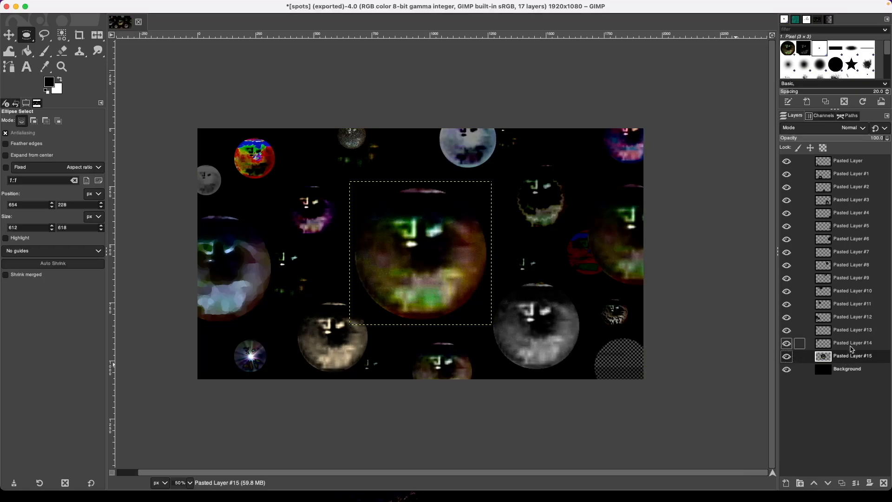
{"action": "left_click", "coordinate": [842, 483]}
{"action": "left_click", "coordinate": [842, 483]}
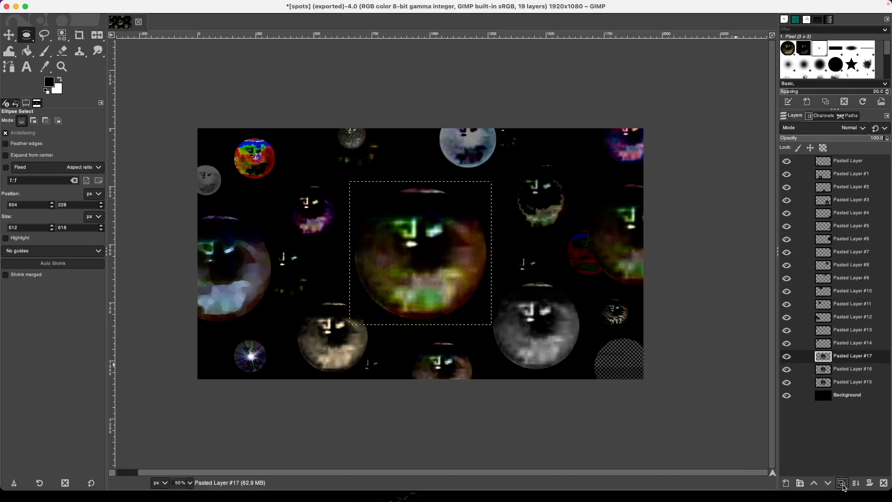
{"action": "left_click", "coordinate": [860, 344]}
{"action": "left_click", "coordinate": [854, 395]}
{"action": "left_click", "coordinate": [855, 382]}
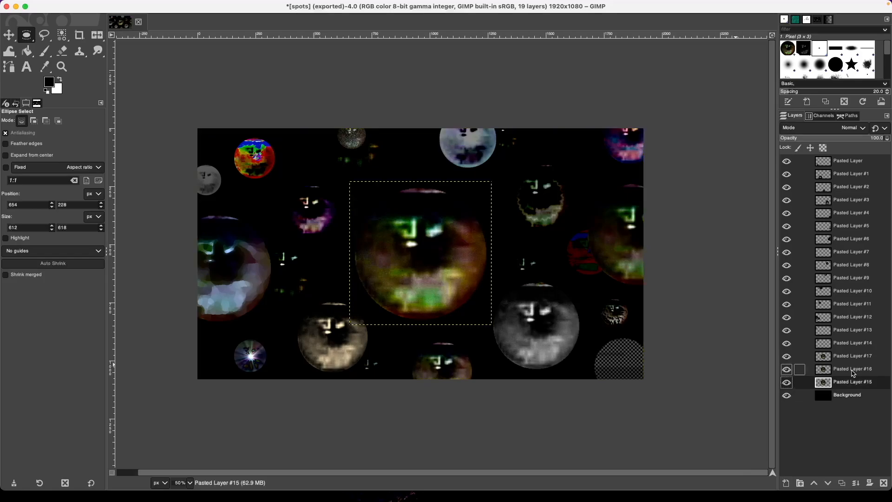
{"action": "key", "text": "shift+super+d"}
{"action": "key", "text": "shift+super+d"}
Step through the layer stack from Pasted Layer #14 to the top, then down to Background.
{"action": "key", "text": "Up"}
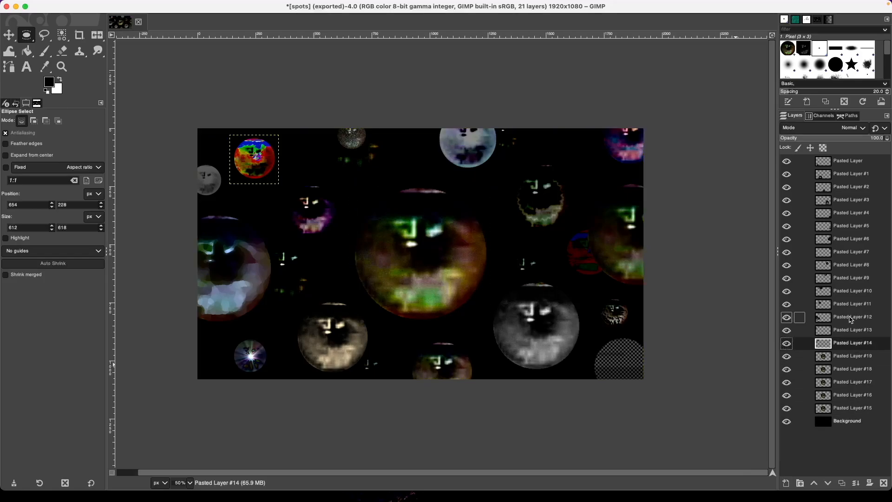
{"action": "key", "text": "Up"}
{"action": "key", "text": "Up"}
{"action": "key", "text": "Up"}
{"action": "key", "text": "Up"}
{"action": "key", "text": "Up"}
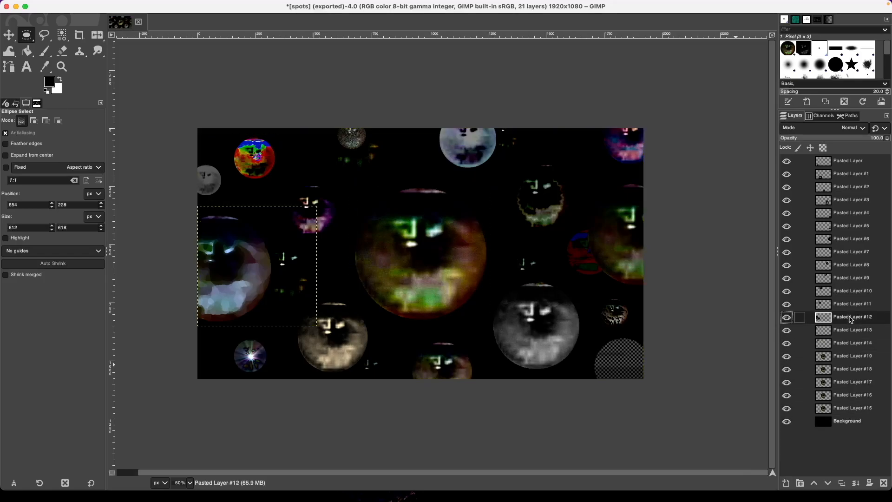
{"action": "key", "text": "Up"}
{"action": "key", "text": "Up"}
{"action": "key", "text": "Up"}
{"action": "key", "text": "Up"}
{"action": "key", "text": "Up"}
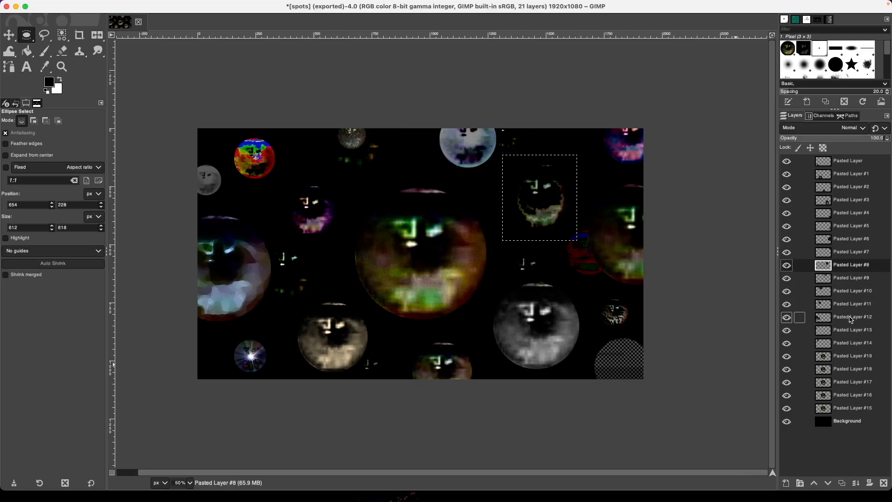
{"action": "key", "text": "Up"}
{"action": "key", "text": "Up"}
{"action": "key", "text": "Up"}
{"action": "key", "text": "Up"}
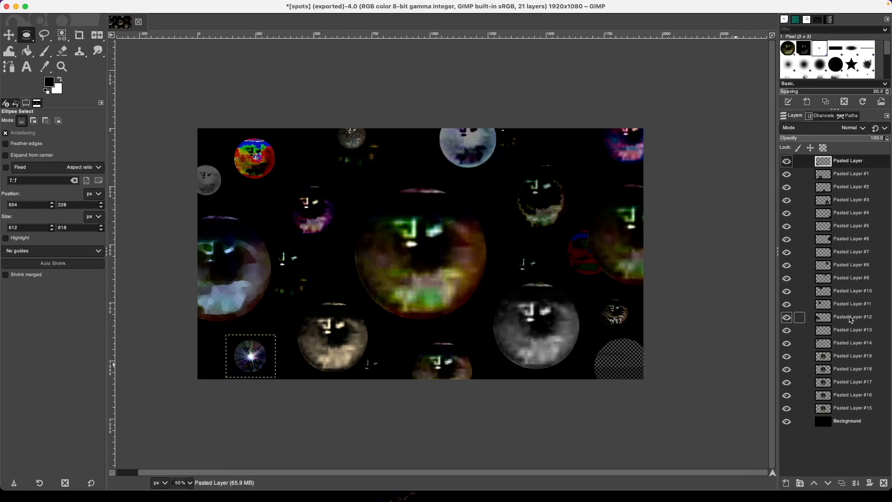
{"action": "key", "text": "Down"}
{"action": "key", "text": "Down"}
{"action": "key", "text": "Down"}
{"action": "key", "text": "Down"}
{"action": "key", "text": "Down"}
{"action": "key", "text": "Down"}
{"action": "key", "text": "Down"}
{"action": "key", "text": "Down"}
{"action": "key", "text": "Down"}
{"action": "key", "text": "Down"}
{"action": "key", "text": "Down"}
{"action": "key", "text": "Down"}
{"action": "key", "text": "Down"}
{"action": "key", "text": "Down"}
{"action": "key", "text": "Up"}
{"action": "key", "text": "Up"}
{"action": "key", "text": "Up"}
{"action": "key", "text": "Up"}
{"action": "key", "text": "Up"}
{"action": "key", "text": "Up"}
{"action": "key", "text": "Up"}
{"action": "key", "text": "Up"}
{"action": "key", "text": "Up"}
{"action": "key", "text": "Up"}
{"action": "key", "text": "Up"}
{"action": "key", "text": "Up"}
{"action": "key", "text": "Up"}
{"action": "key", "text": "Up"}
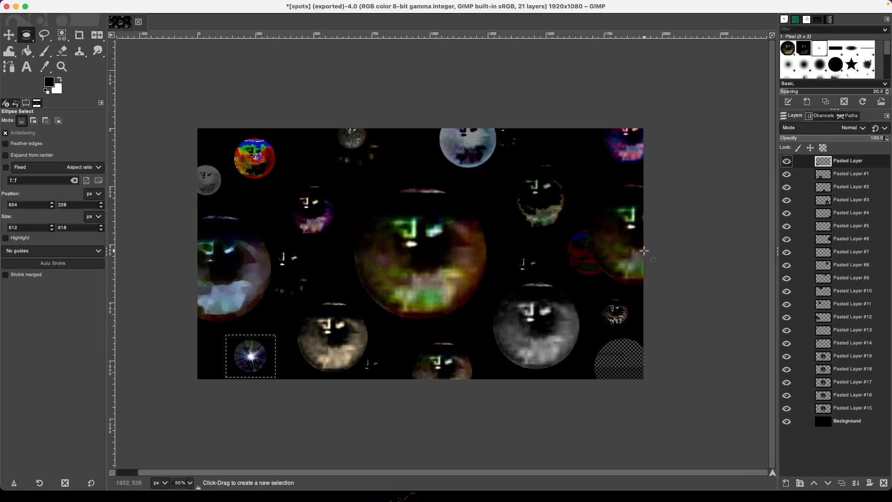
{"action": "key", "text": "End"}
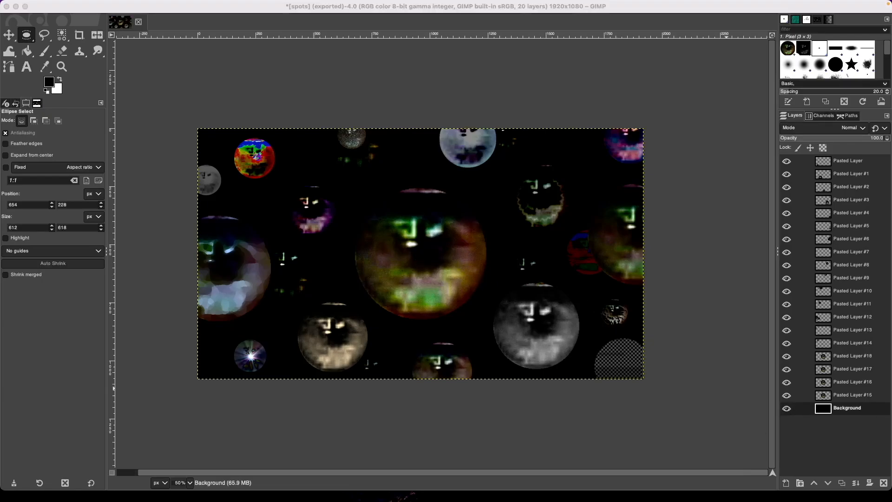
Restore the full 21-layer composite through undo history and open the Export Image dialog.
{"action": "key", "text": "super+z"}
{"action": "key", "text": "super+z"}
{"action": "key", "text": "super+z"}
{"action": "key", "text": "super+z"}
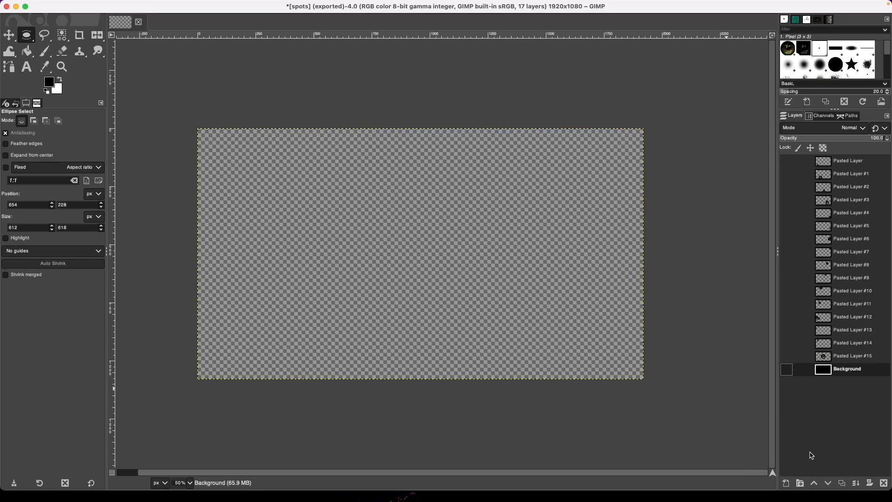
{"action": "key", "text": "super+y"}
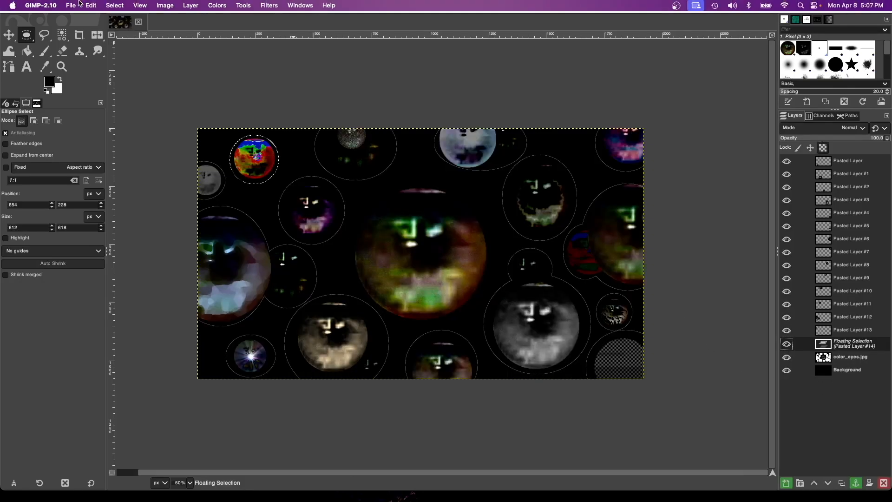
{"action": "left_click", "coordinate": [88, 5]}
{"action": "left_click", "coordinate": [293, 98]}
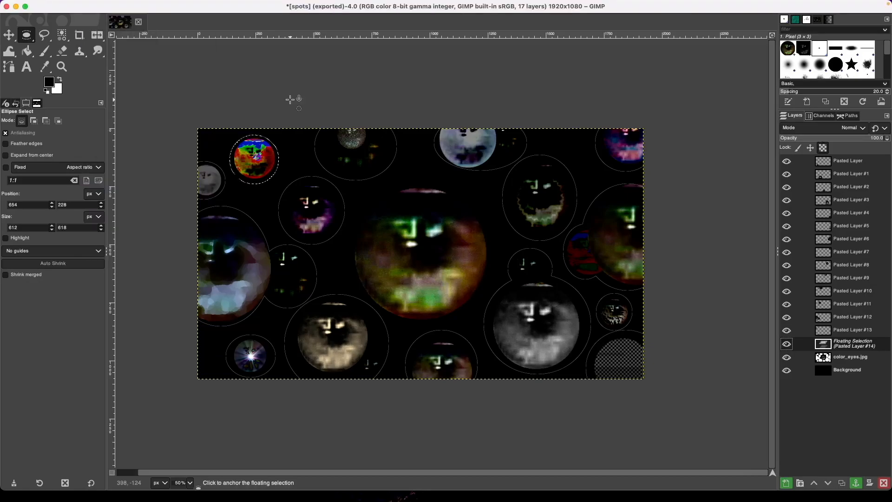
{"action": "key", "text": "shift+ctrl+n"}
{"action": "key", "text": "ctrl+v"}
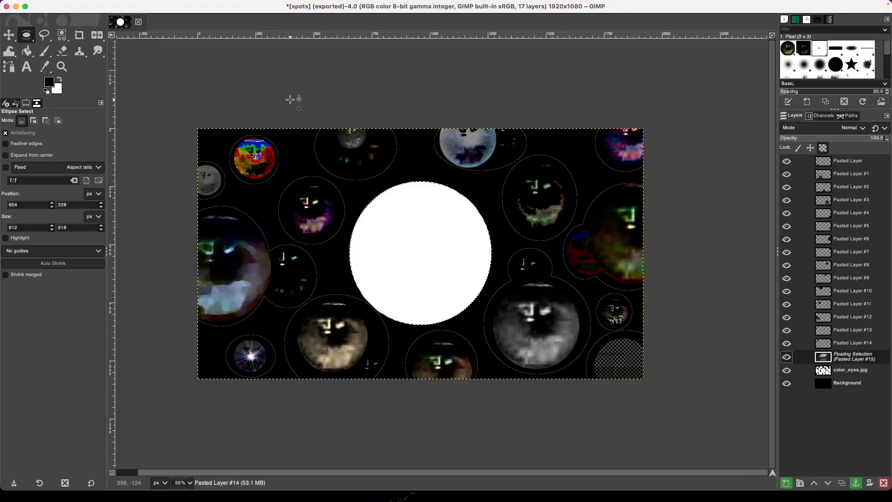
{"action": "key", "text": "shift+ctrl+n"}
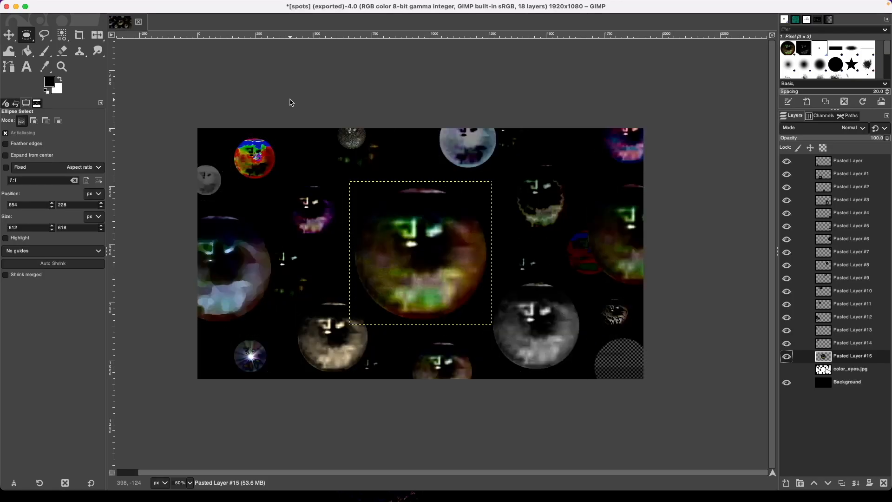
{"action": "key", "text": "End"}
{"action": "key", "text": "shift+ctrl+e"}
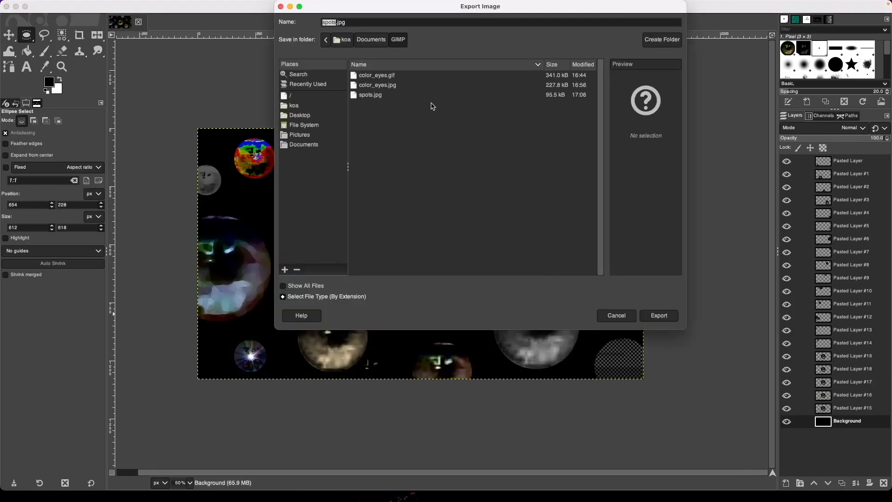
Export the image as the animated GIF color_eyes1.gif with As animation enabled.
{"action": "left_click", "coordinate": [389, 77]}
{"action": "left_click", "coordinate": [350, 22]}
{"action": "type", "text": "1.gif"}
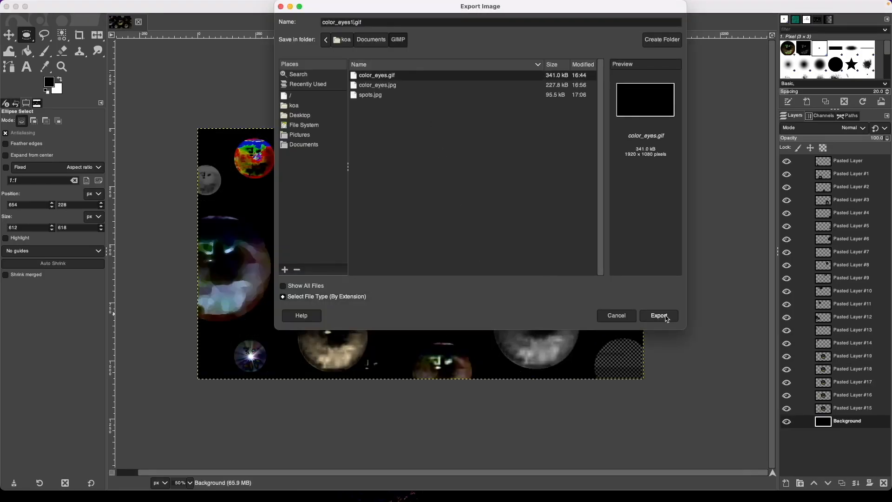
{"action": "left_click", "coordinate": [666, 317]}
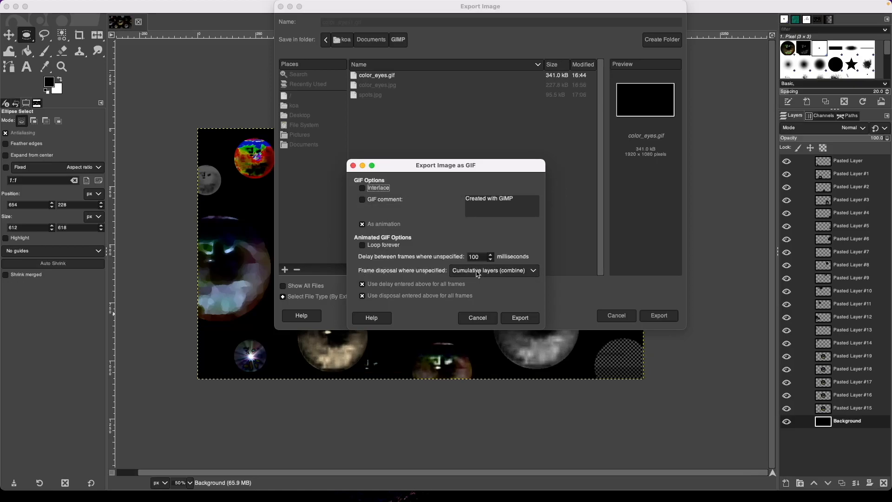
{"action": "left_click", "coordinate": [521, 318]}
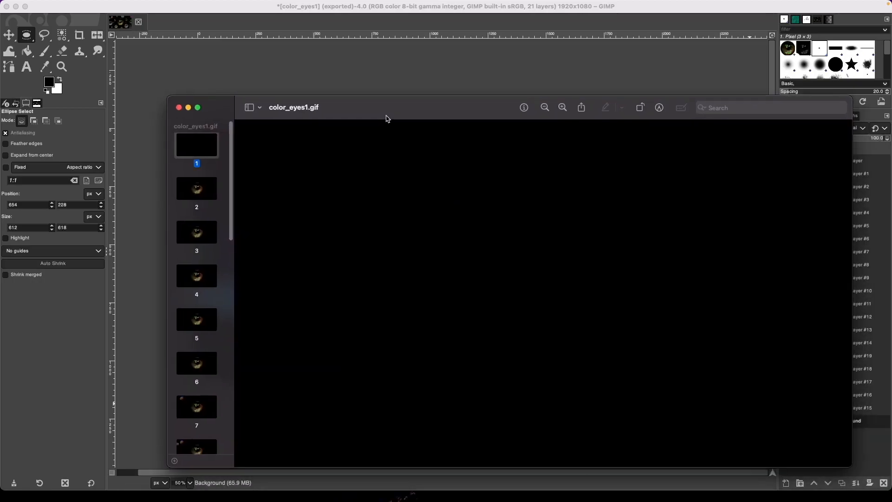
Play back the exported color_eyes1.gif animation in Quick Look, then close the preview.
{"action": "left_click_drag", "start_coordinate": [386, 116], "coordinate": [331, 94]}
{"action": "left_click", "coordinate": [123, 85]}
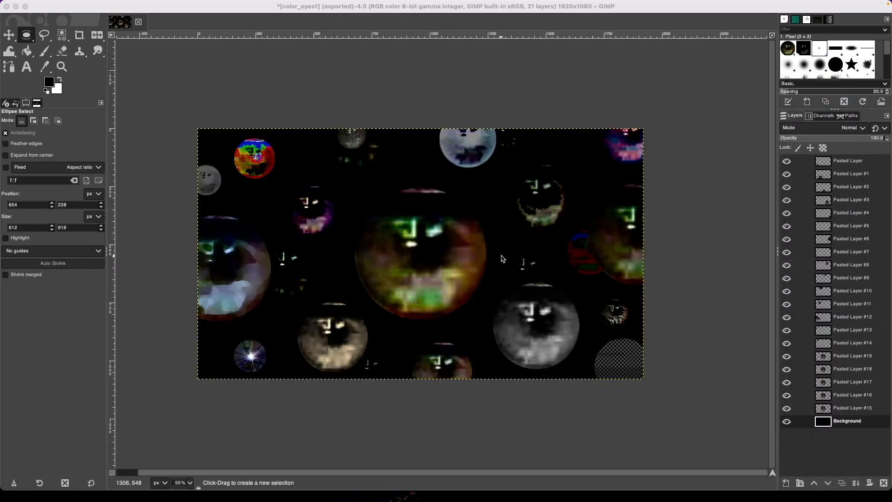
{"action": "key", "text": "space"}
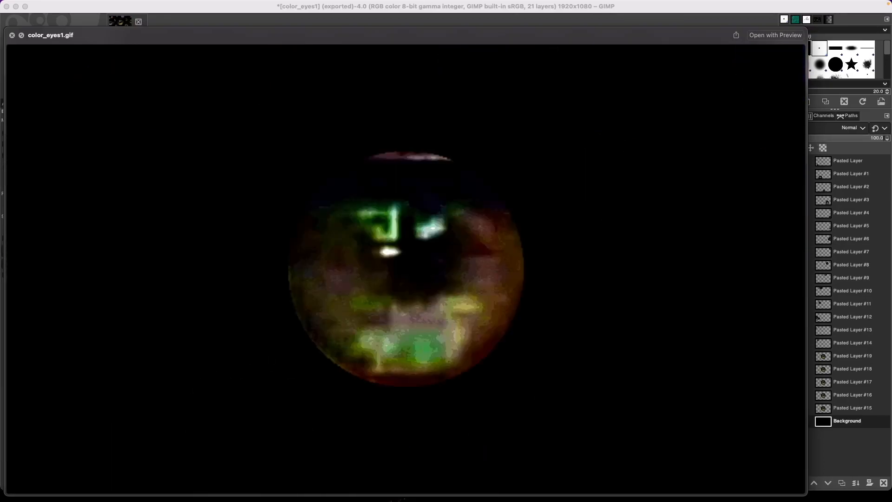
{"action": "key", "text": "space"}
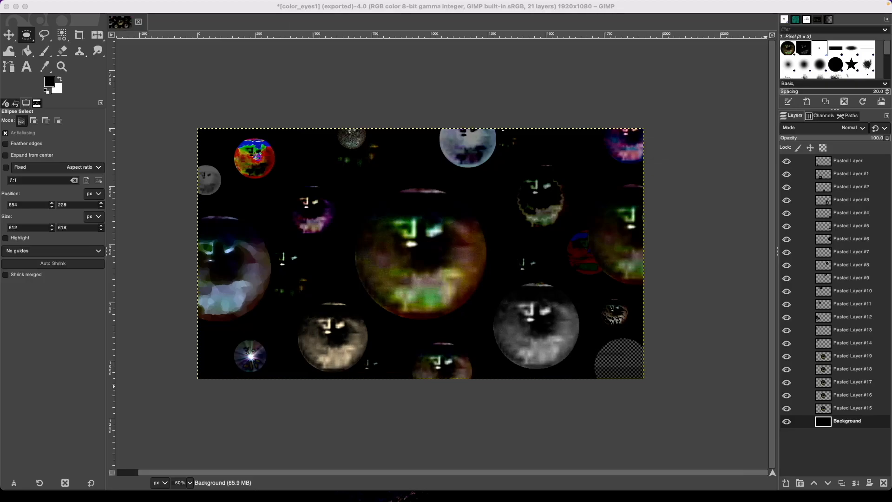
Move Pasted Layer #11 below Pasted Layer #14 and duplicate it twice.
{"action": "left_click", "coordinate": [844, 345]}
{"action": "left_click", "coordinate": [847, 330]}
{"action": "left_click", "coordinate": [852, 356]}
{"action": "key", "text": "Up"}
{"action": "key", "text": "Up"}
{"action": "key", "text": "Up"}
{"action": "key", "text": "Up"}
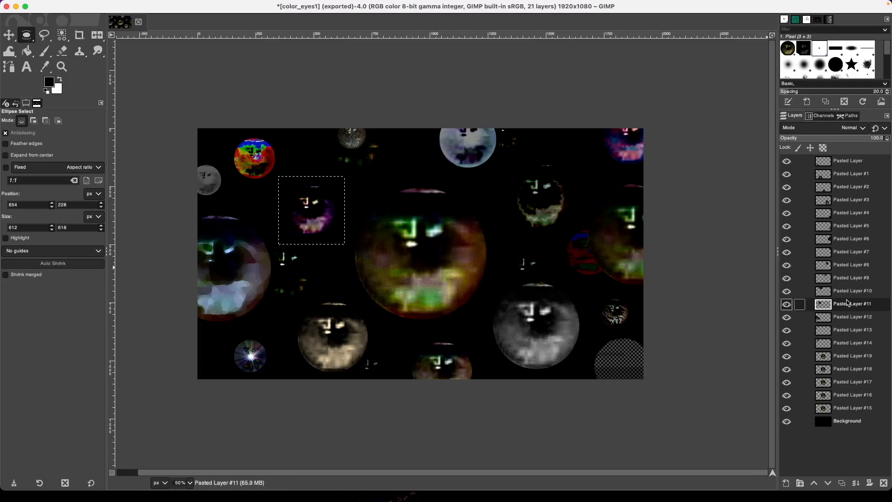
{"action": "left_click_drag", "start_coordinate": [847, 305], "coordinate": [854, 347]}
{"action": "left_click", "coordinate": [842, 483]}
{"action": "left_click", "coordinate": [843, 482]}
{"action": "left_click", "coordinate": [856, 330]}
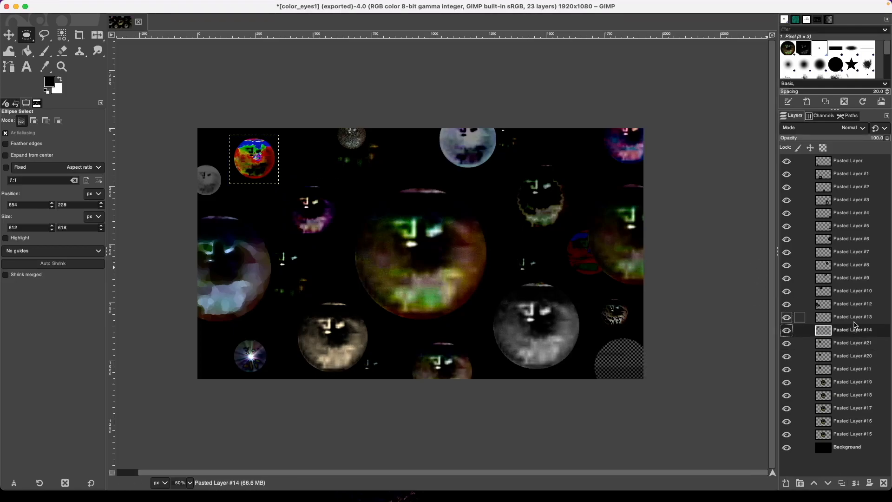
Move Pasted Layer #3 below #14 and #12 above #10, duplicating #3 and adding Pasted Layer #25.
{"action": "key", "text": "Up"}
{"action": "key", "text": "Up"}
{"action": "key", "text": "Up"}
{"action": "key", "text": "Up"}
{"action": "key", "text": "Up"}
{"action": "key", "text": "Up"}
{"action": "key", "text": "Up"}
{"action": "key", "text": "Up"}
{"action": "key", "text": "Up"}
{"action": "left_click_drag", "start_coordinate": [849, 200], "coordinate": [850, 338]}
{"action": "left_click", "coordinate": [838, 484]}
{"action": "left_click", "coordinate": [838, 484]}
{"action": "key", "text": "Up"}
{"action": "key", "text": "Up"}
{"action": "key", "text": "Up"}
{"action": "key", "text": "Up"}
{"action": "key", "text": "Up"}
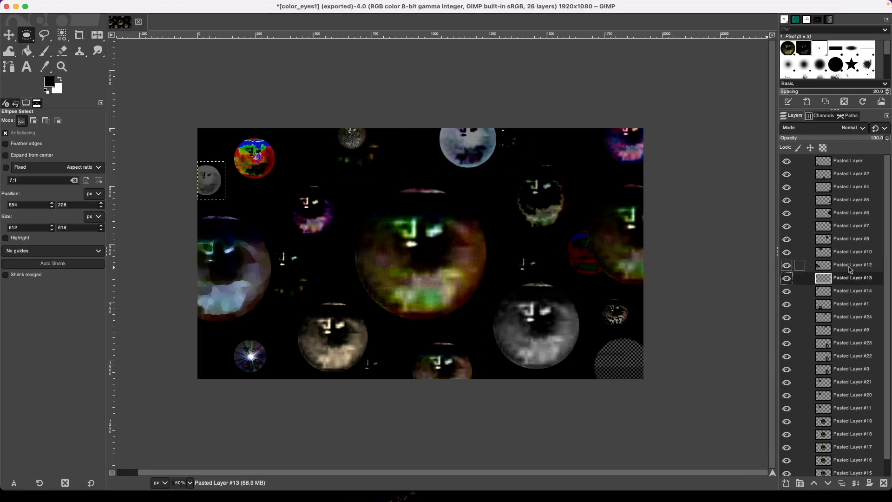
{"action": "key", "text": "Up"}
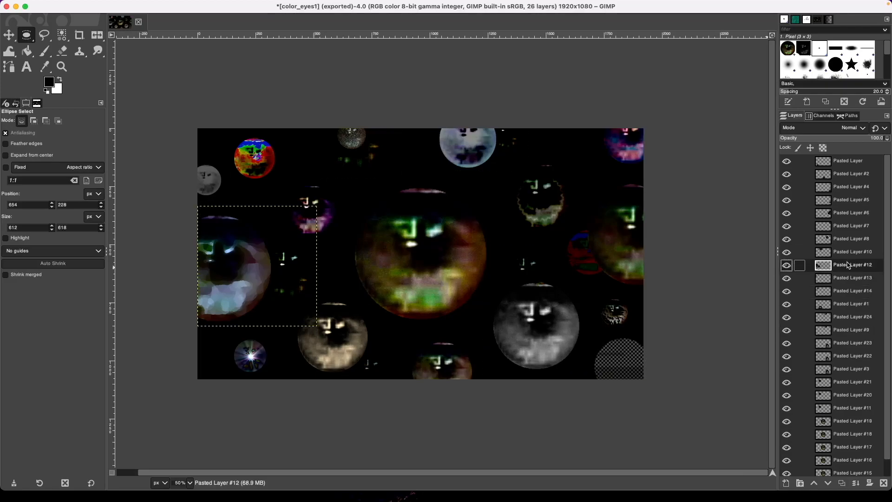
{"action": "left_click_drag", "start_coordinate": [848, 256], "coordinate": [849, 267]}
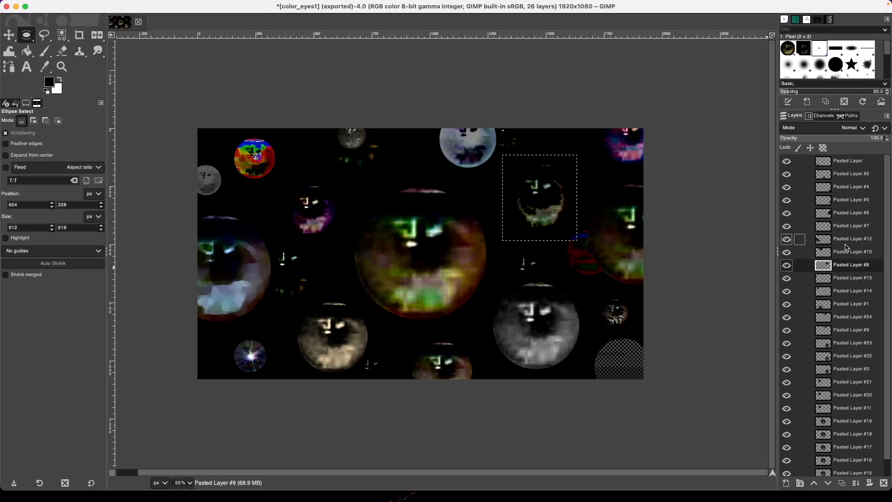
{"action": "left_click", "coordinate": [849, 254]}
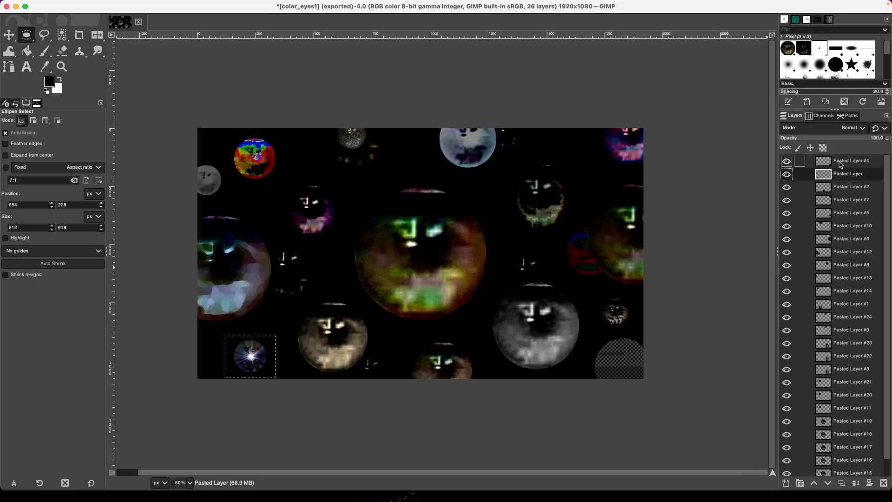
{"action": "left_click", "coordinate": [841, 165]}
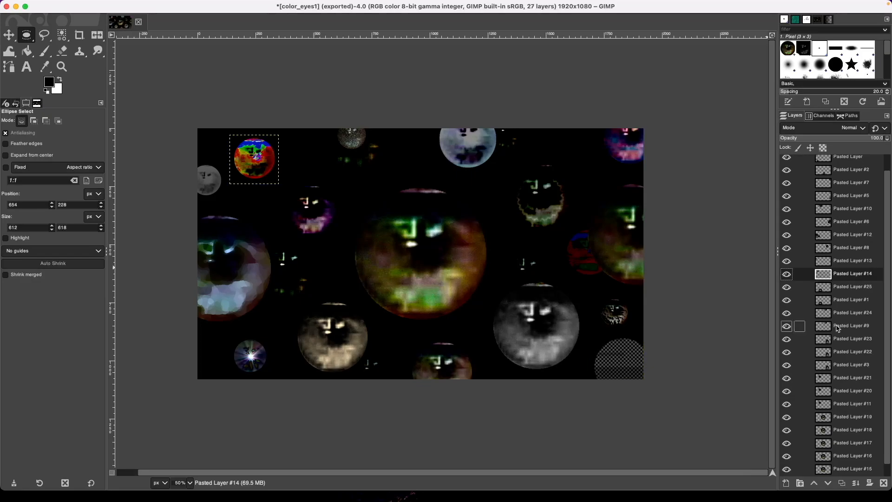
{"action": "left_click", "coordinate": [851, 260]}
Duplicate Pasted Layer #4 several times, adding copies at the top of the stack.
{"action": "key", "text": "Up"}
{"action": "key", "text": "Up"}
{"action": "key", "text": "Up"}
{"action": "key", "text": "Up"}
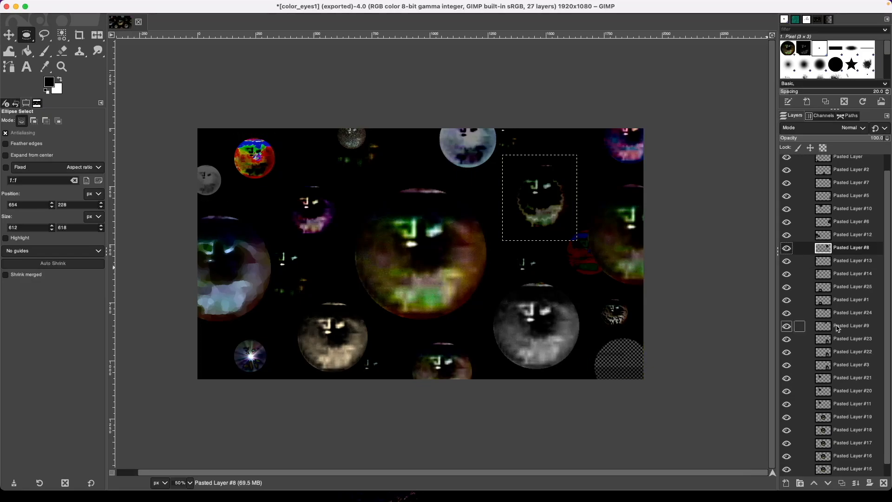
{"action": "key", "text": "Up"}
{"action": "key", "text": "Up"}
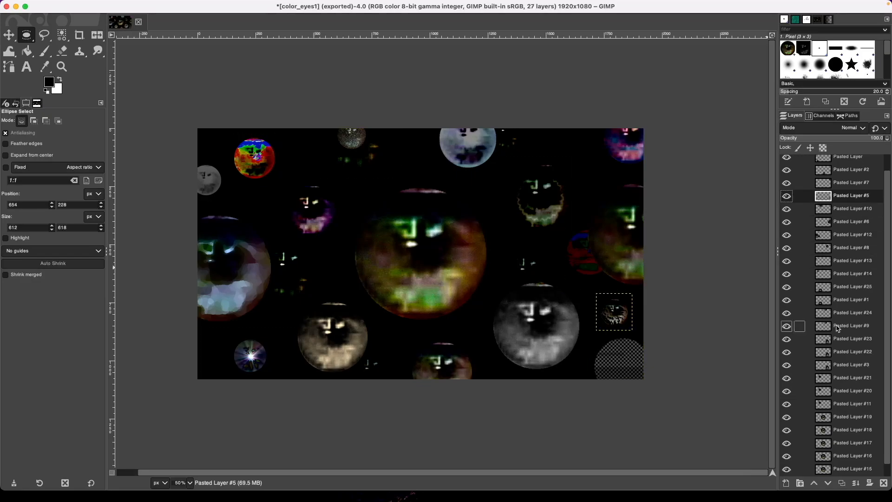
{"action": "key", "text": "Up"}
{"action": "key", "text": "Up"}
{"action": "key", "text": "Up"}
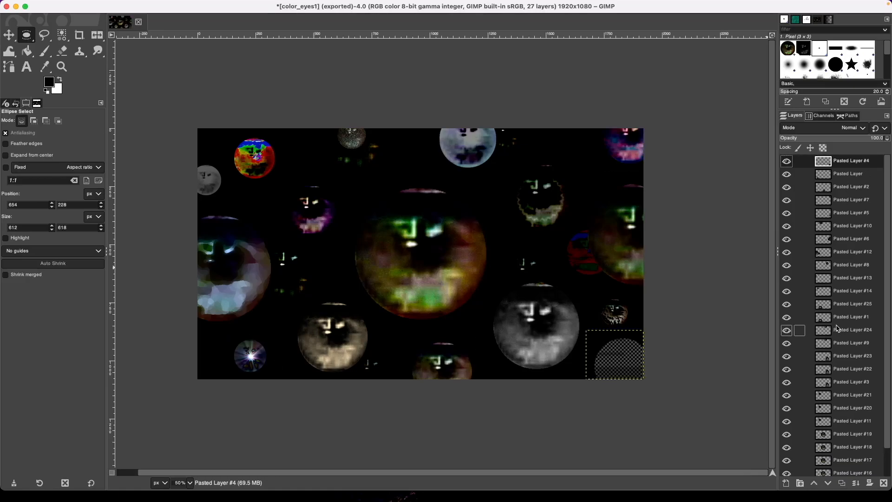
{"action": "left_click", "coordinate": [843, 483]}
{"action": "left_click", "coordinate": [843, 484]}
{"action": "left_click", "coordinate": [843, 484]}
{"action": "left_click", "coordinate": [842, 484]}
{"action": "left_click", "coordinate": [857, 205]}
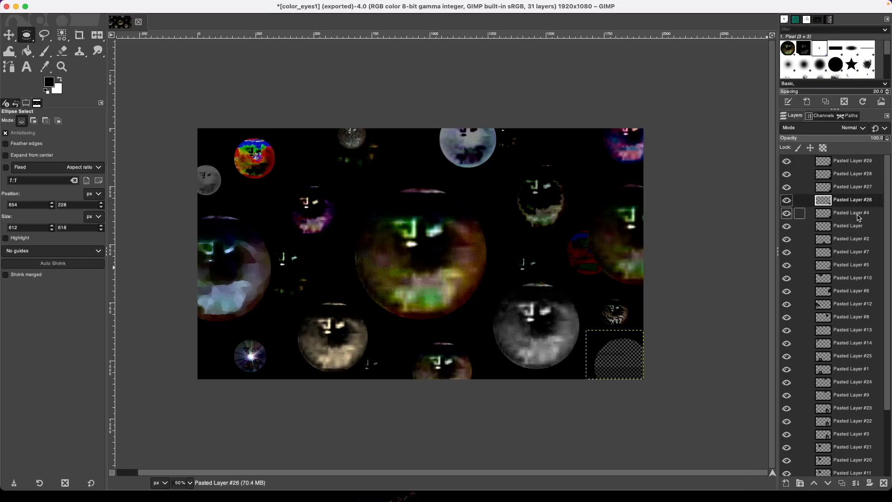
Start exporting the 31-layer image as color_eyes2.gif.
{"action": "left_click", "coordinate": [859, 215]}
{"action": "key", "text": "End"}
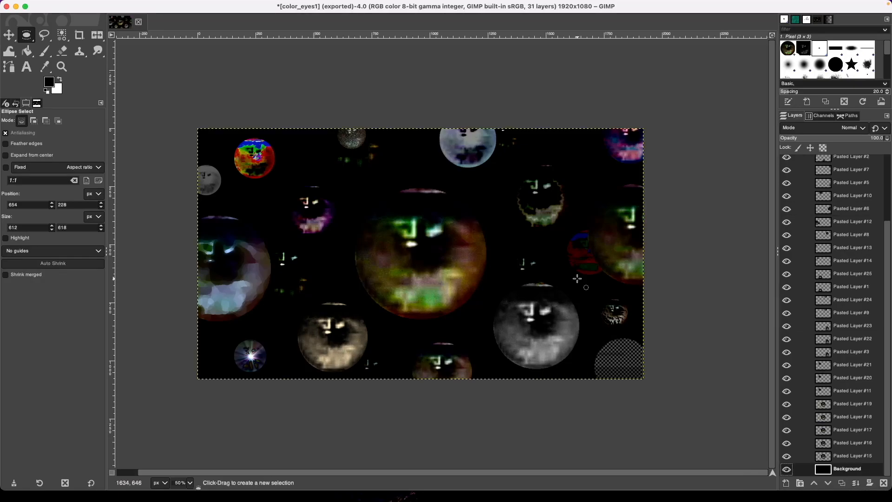
{"action": "key", "text": "super+shift+e"}
{"action": "left_click", "coordinate": [389, 94]}
{"action": "left_click", "coordinate": [355, 22]}
{"action": "key", "text": "BackSpace"}
{"action": "type", "text": "2"}
{"action": "left_click", "coordinate": [533, 167]}
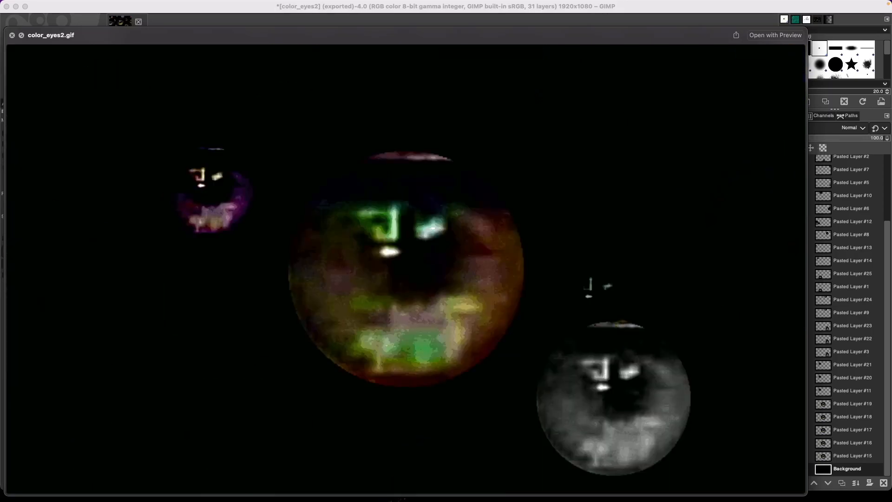
Close the color_eyes2.gif preview, return to the GIMP image and reopen the Export Image dialog.
{"action": "key", "text": "space"}
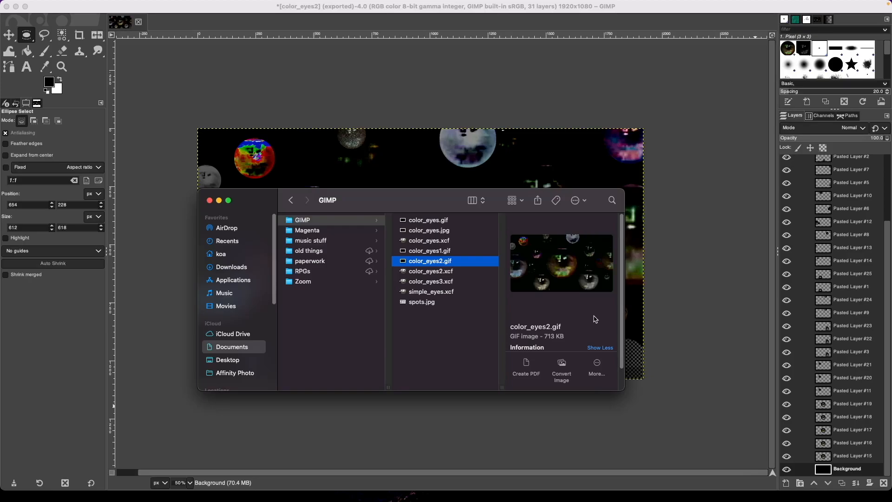
{"action": "left_click_drag", "start_coordinate": [401, 210], "coordinate": [891, 386]}
{"action": "left_click", "coordinate": [697, 434]}
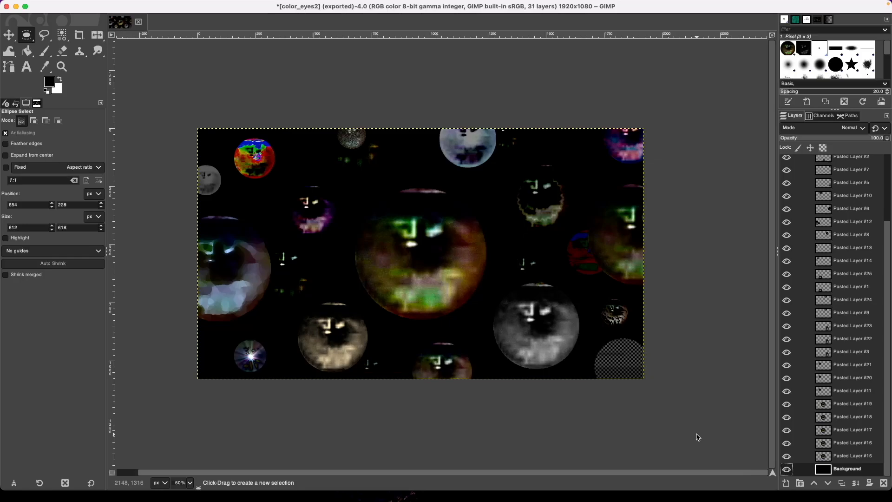
{"action": "key", "text": "super+shift+e"}
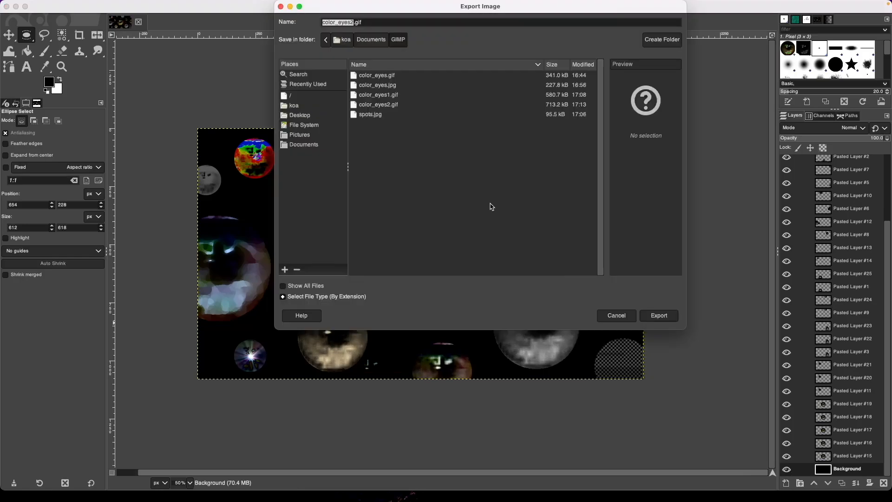
Export the image as the animated GIF color_eyes2.1.gif.
{"action": "left_click", "coordinate": [354, 22]}
{"action": "type", "text": "3"}
{"action": "key", "text": "BackSpace"}
{"action": "type", "text": "2"}
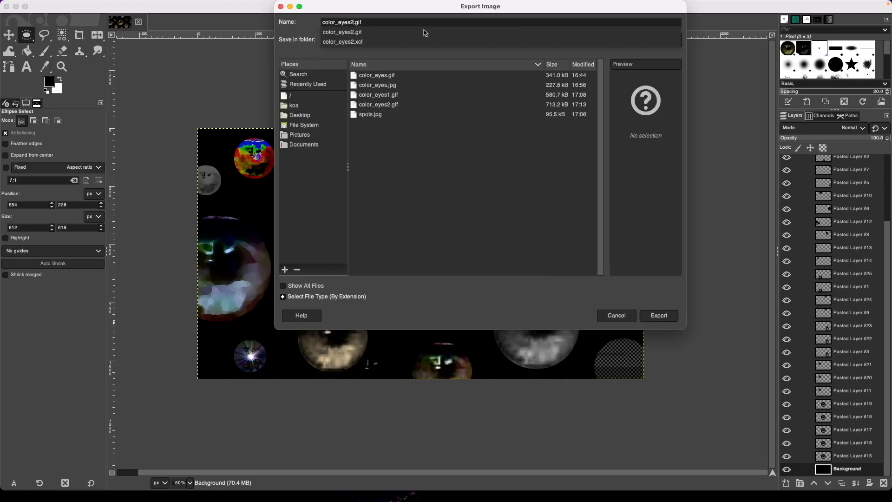
{"action": "type", "text": ".1"}
{"action": "key", "text": "Return"}
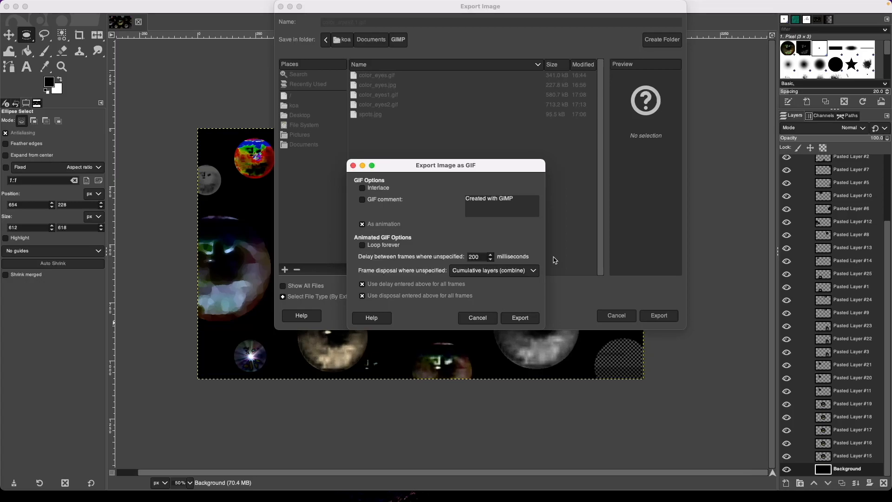
{"action": "key", "text": "Return"}
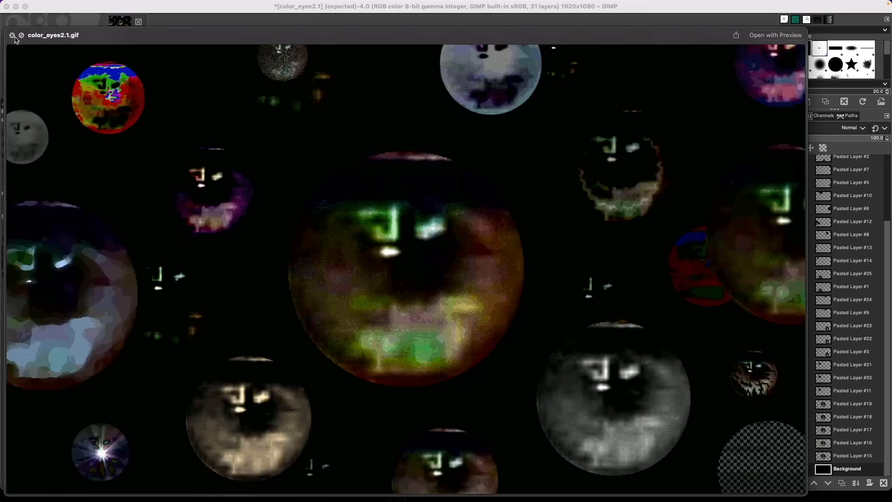
Close the color_eyes2.1.gif animation preview and return to GIMP.
{"action": "key", "text": "super+Tab"}
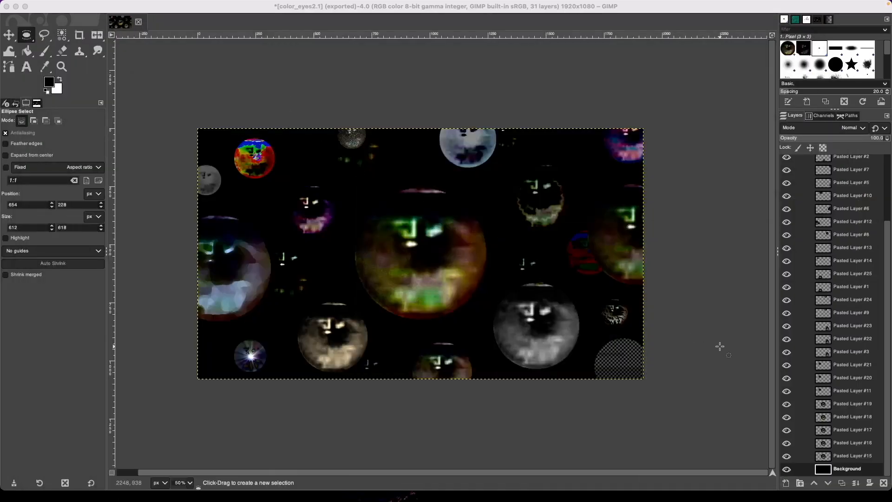
{"action": "key", "text": "super+Tab"}
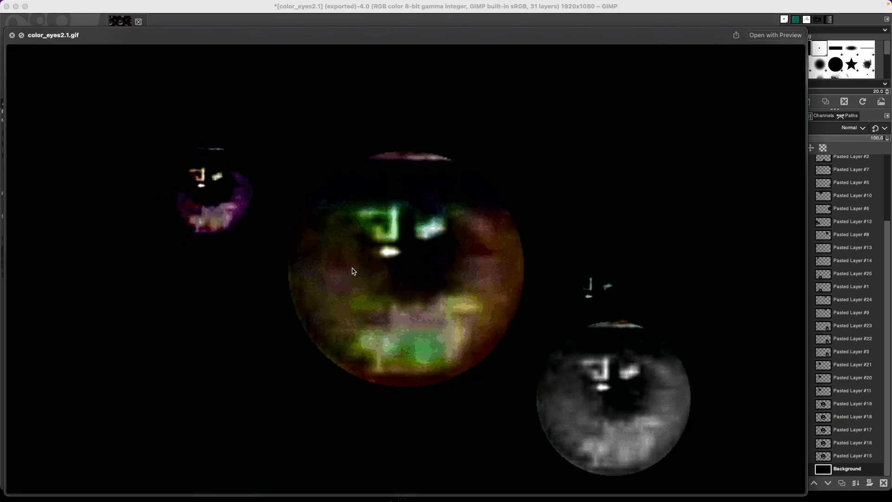
{"action": "key", "text": "super+Tab"}
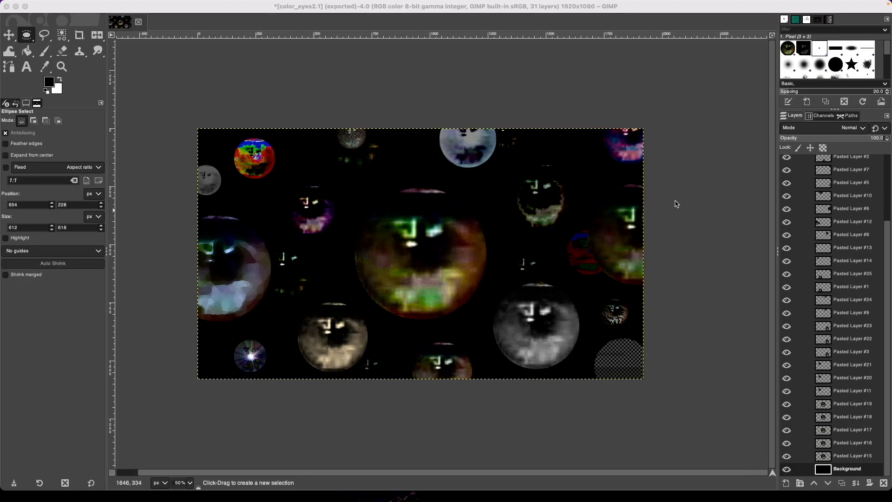
Cut the small face fragment above the grey eye from Pasted Layer #3 onto a new layer.
{"action": "left_click", "coordinate": [853, 442]}
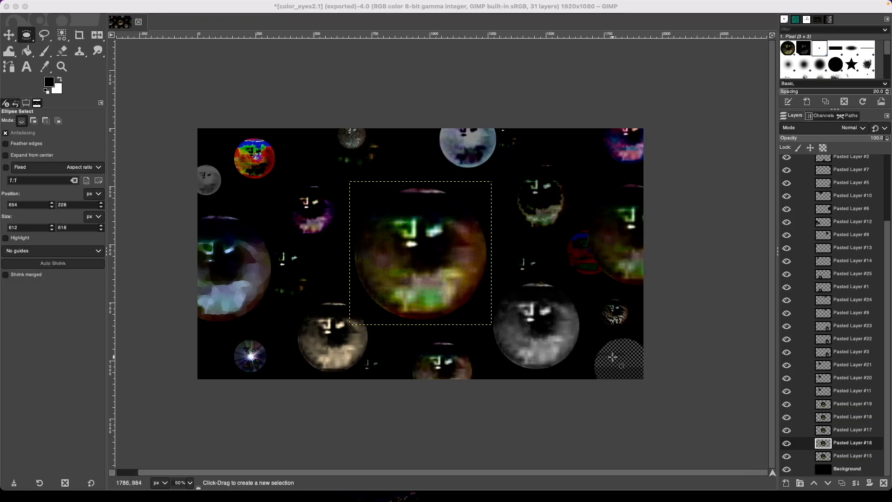
{"action": "left_click", "coordinate": [886, 403]}
{"action": "left_click", "coordinate": [860, 404]}
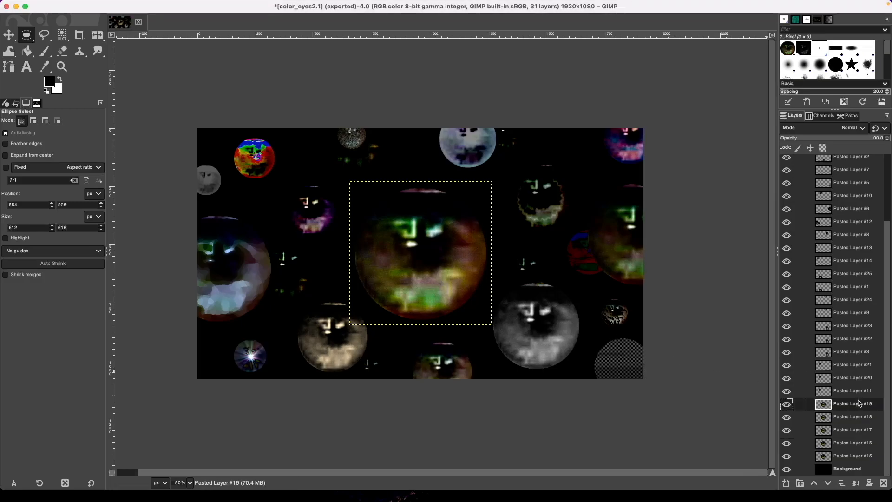
{"action": "left_click", "coordinate": [850, 352]}
{"action": "scroll", "coordinate": [521, 272], "scroll_direction": "up", "scroll_amount": 3}
{"action": "scroll", "coordinate": [522, 271], "scroll_direction": "down", "scroll_amount": 3}
{"action": "left_click_drag", "start_coordinate": [505, 248], "coordinate": [548, 279]}
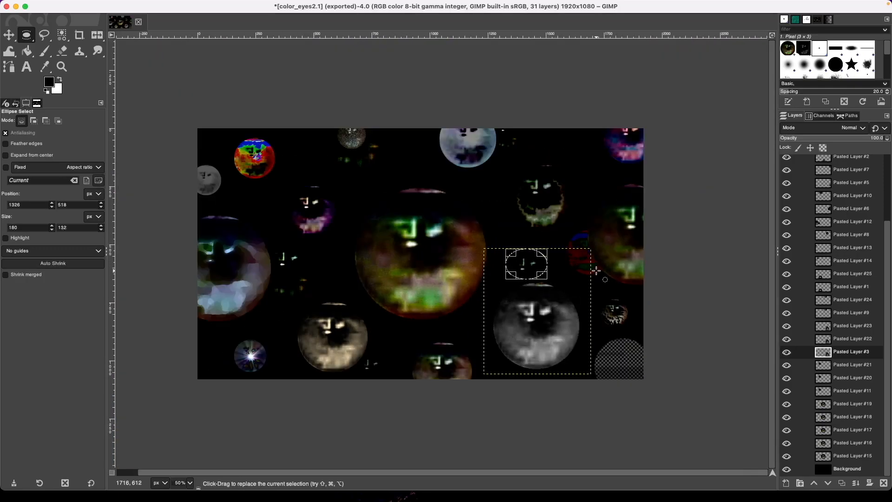
{"action": "key", "text": "super+x"}
{"action": "key", "text": "super+v"}
{"action": "left_click", "coordinate": [786, 483]}
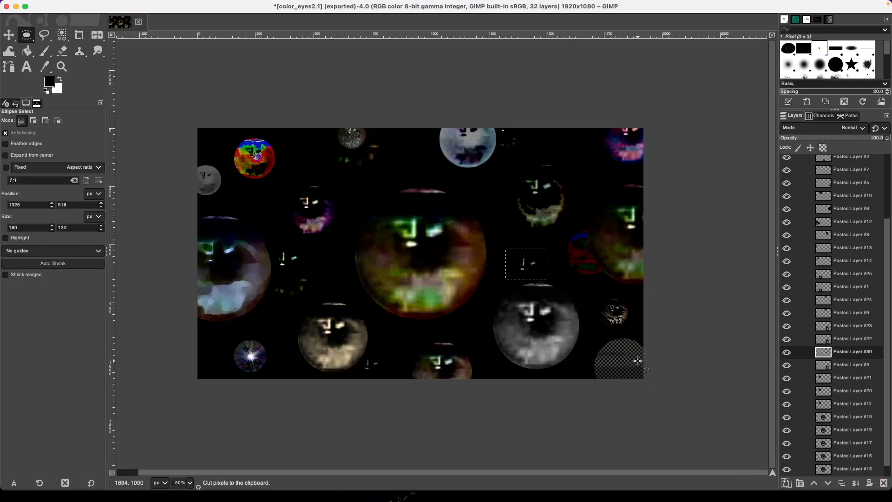
Move Pasted Layer #30 below #14 and cut the red and blue eye into Pasted Layer #32.
{"action": "left_click_drag", "start_coordinate": [851, 353], "coordinate": [851, 267]}
{"action": "left_click", "coordinate": [853, 222]}
{"action": "scroll", "coordinate": [284, 281], "scroll_direction": "up", "scroll_amount": 3}
{"action": "scroll", "coordinate": [283, 280], "scroll_direction": "down", "scroll_amount": 2}
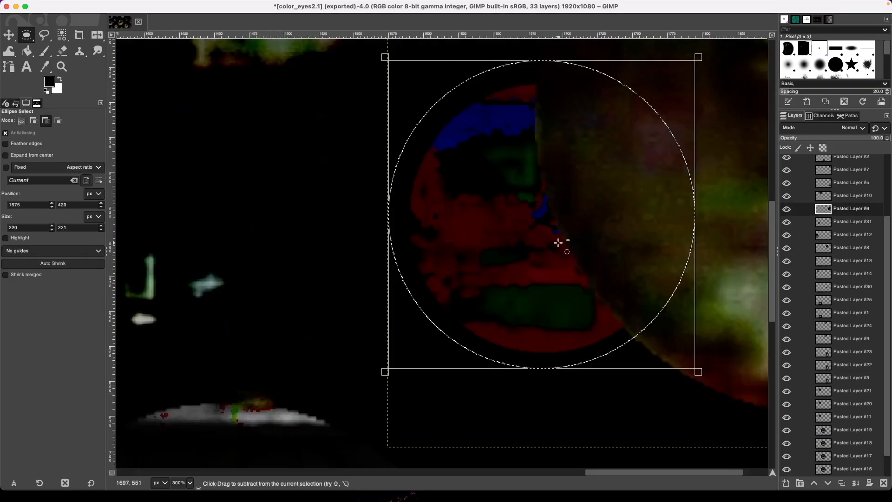
{"action": "scroll", "coordinate": [559, 295], "scroll_direction": "up", "scroll_amount": 5}
{"action": "scroll", "coordinate": [559, 294], "scroll_direction": "down", "scroll_amount": 5}
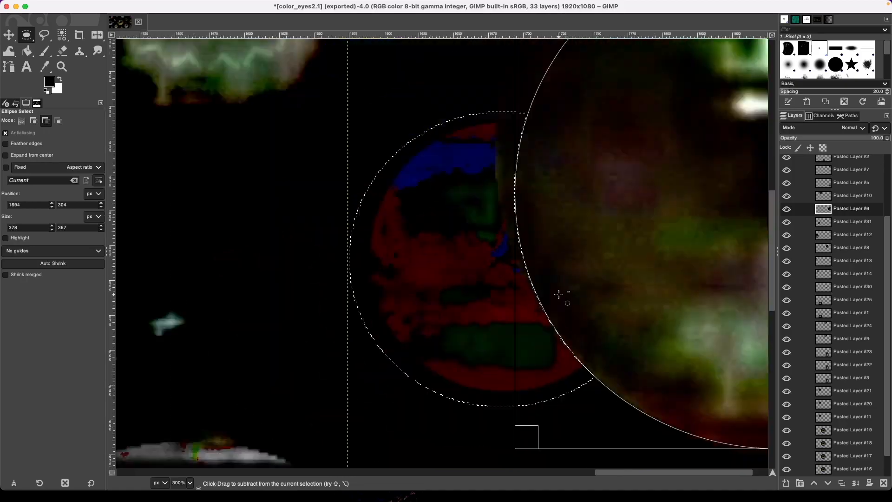
{"action": "key", "text": "ctrl+x"}
{"action": "key", "text": "ctrl+v"}
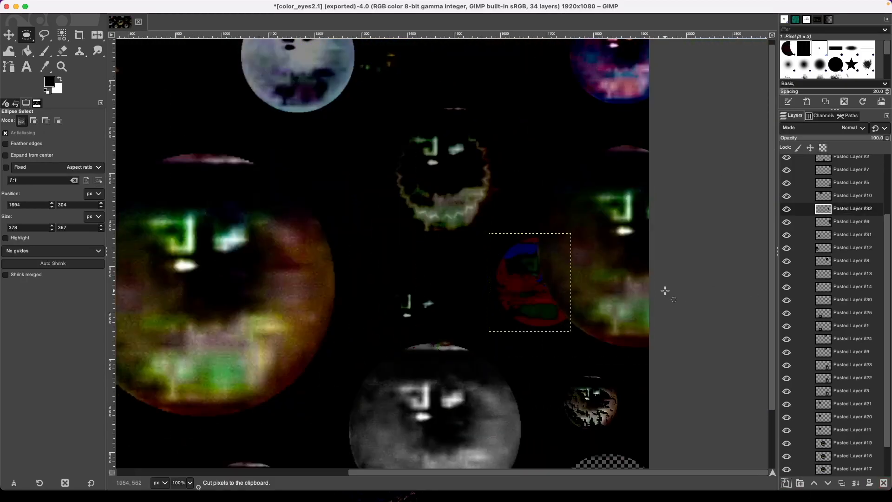
Swap the foreground and background colours and step through the layers toward Pasted Layer #1.
{"action": "scroll", "coordinate": [665, 290], "scroll_direction": "down", "scroll_amount": 4}
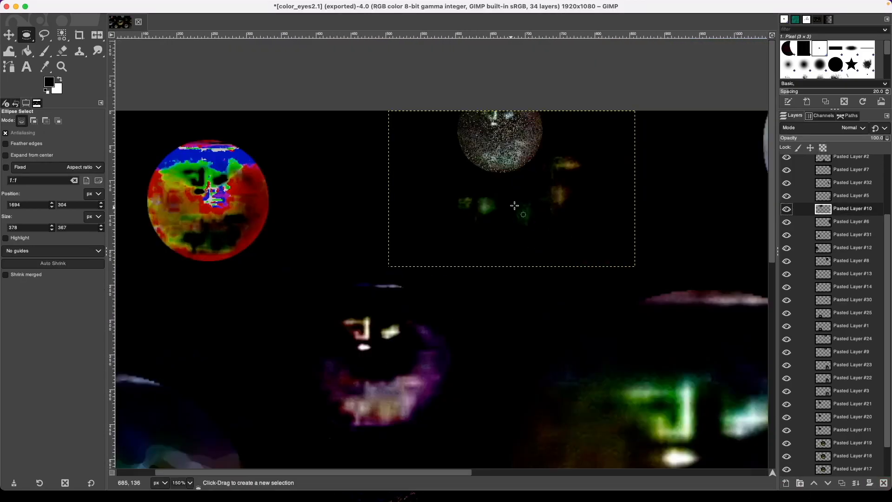
{"action": "scroll", "coordinate": [525, 198], "scroll_direction": "down", "scroll_amount": 2}
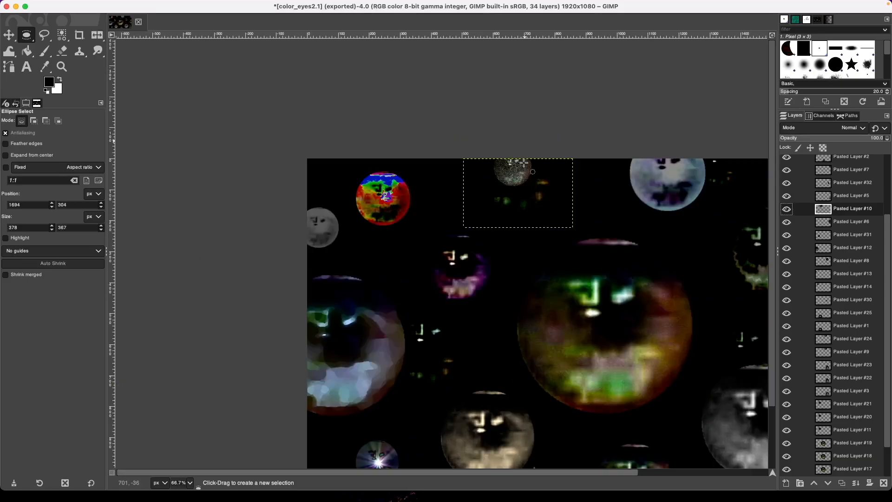
{"action": "scroll", "coordinate": [595, 264], "scroll_direction": "down", "scroll_amount": 1}
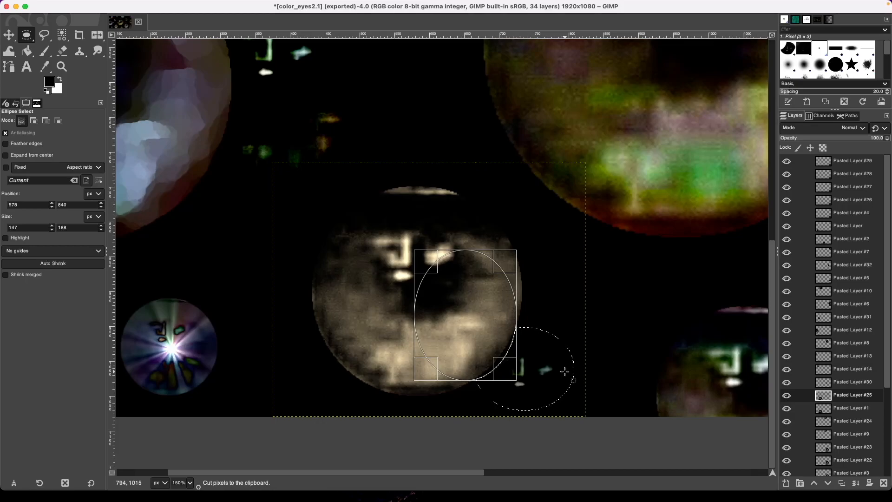
{"action": "key", "text": "x"}
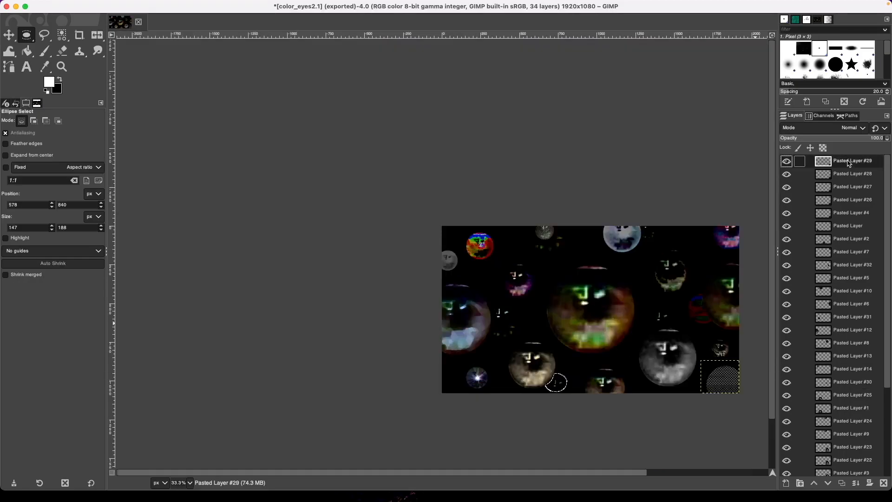
{"action": "key", "text": "Down"}
{"action": "key", "text": "Down"}
{"action": "key", "text": "Down"}
{"action": "key", "text": "Down"}
{"action": "key", "text": "Down"}
{"action": "key", "text": "Down"}
{"action": "key", "text": "Down"}
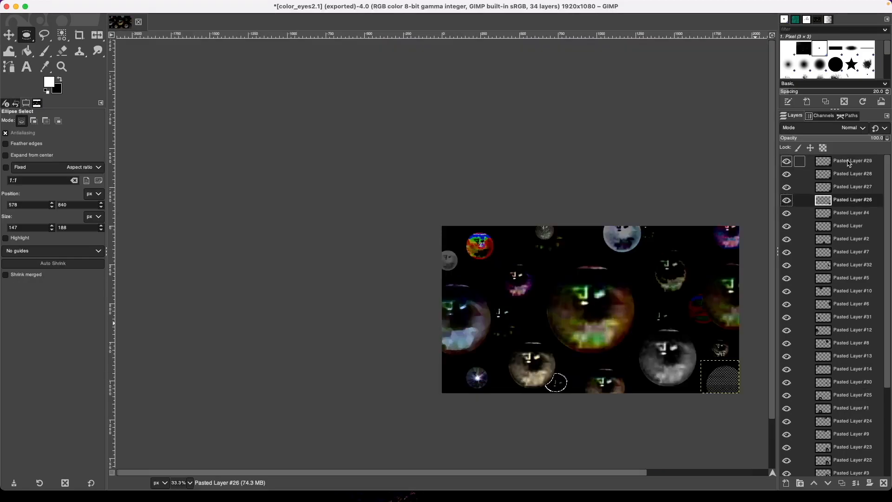
{"action": "key", "text": "Down"}
{"action": "key", "text": "Down"}
{"action": "key", "text": "Down"}
{"action": "key", "text": "Down"}
{"action": "key", "text": "Down"}
{"action": "key", "text": "Down"}
{"action": "key", "text": "Down"}
{"action": "key", "text": "Down"}
{"action": "key", "text": "Down"}
{"action": "key", "text": "Down"}
{"action": "key", "text": "Down"}
{"action": "key", "text": "Down"}
{"action": "key", "text": "Down"}
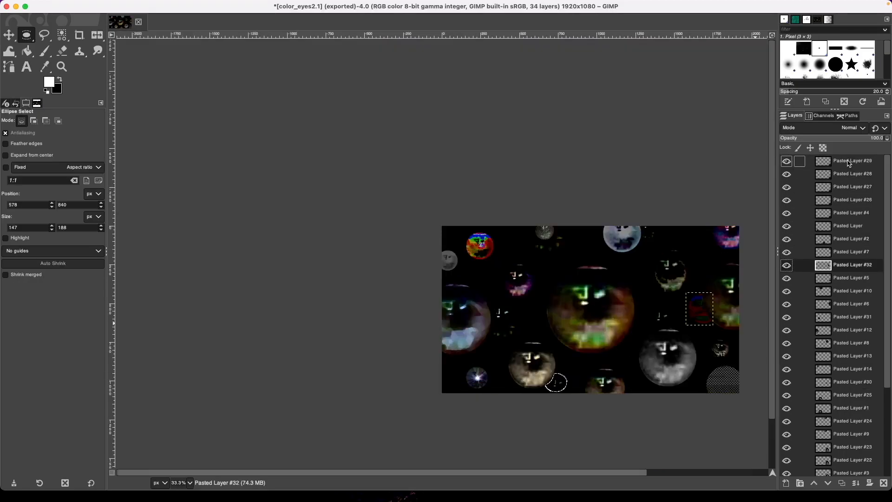
{"action": "key", "text": "Up"}
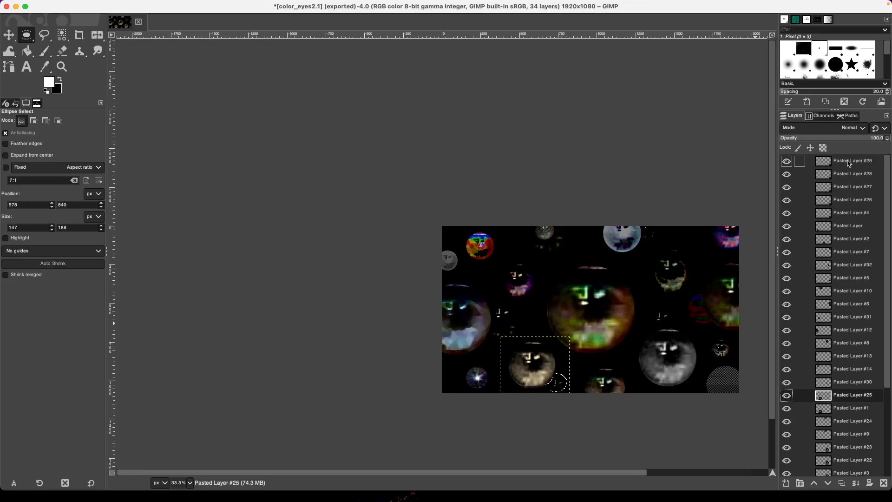
{"action": "key", "text": "Down"}
{"action": "key", "text": "Down"}
{"action": "key", "text": "Up"}
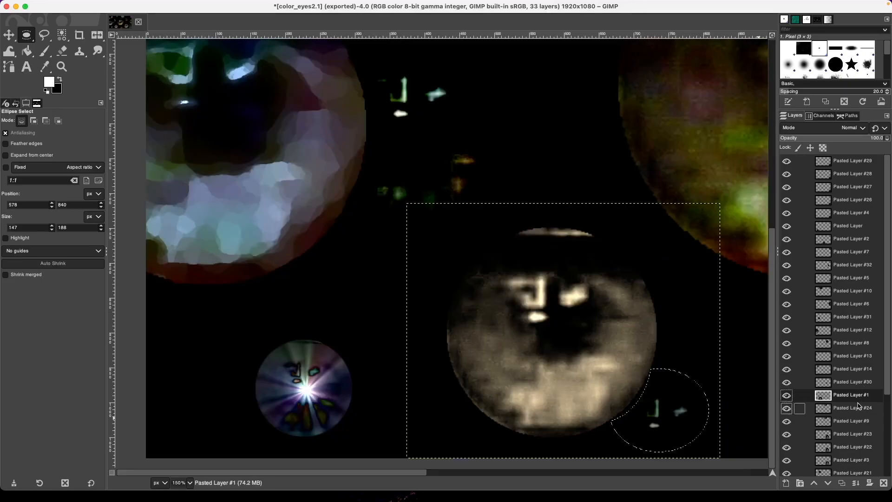
Cut a small eye from Pasted Layer #1 onto its own new layer, then duplicate Pasted Layer #1.
{"action": "left_click", "coordinate": [858, 407]}
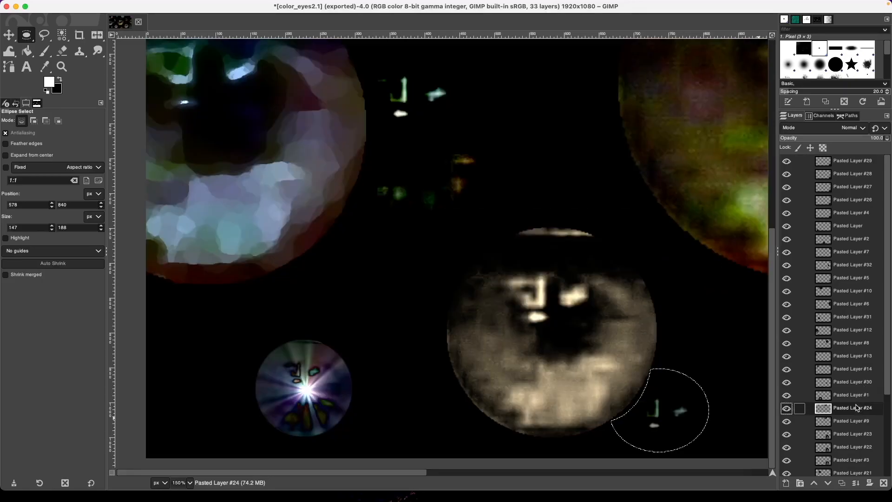
{"action": "left_click", "coordinate": [858, 398]}
{"action": "key", "text": "super+x"}
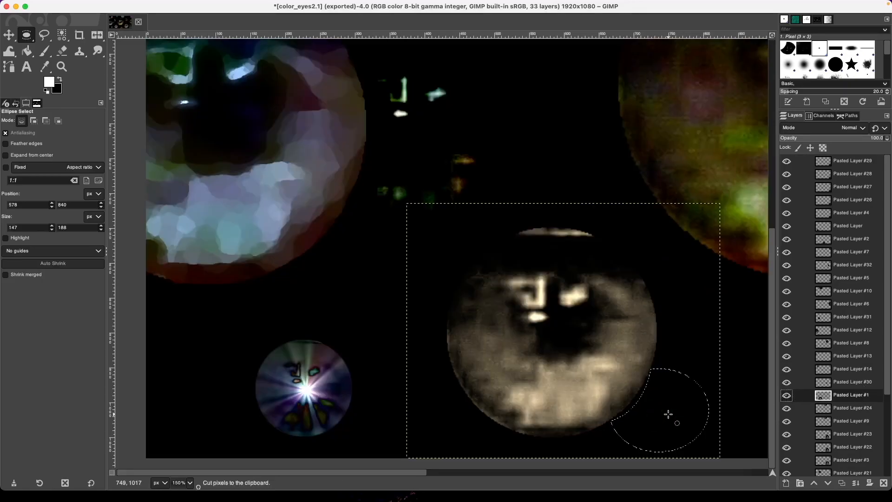
{"action": "key", "text": "super+v"}
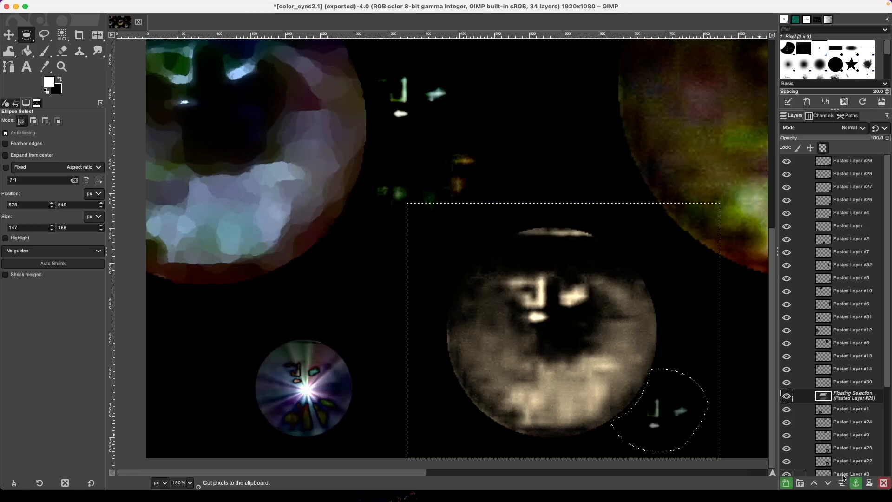
{"action": "left_click", "coordinate": [785, 483]}
{"action": "left_click", "coordinate": [853, 409]}
{"action": "left_click", "coordinate": [843, 483]}
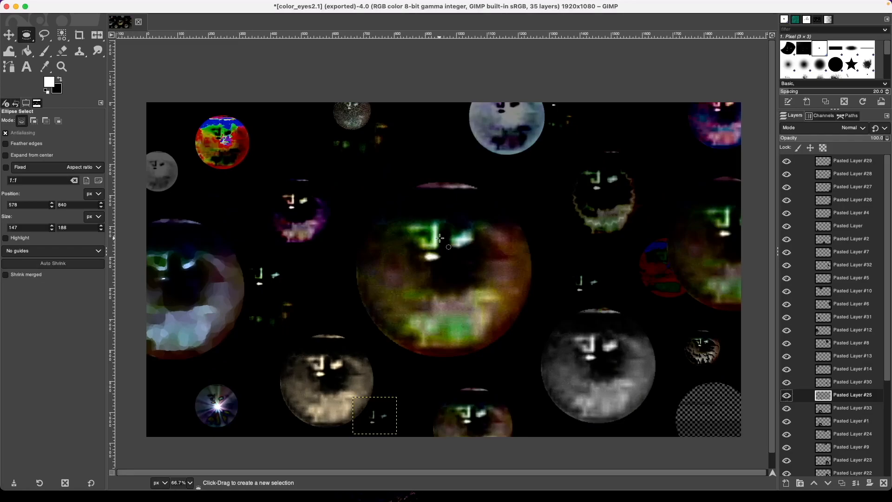
{"action": "key", "text": "minus"}
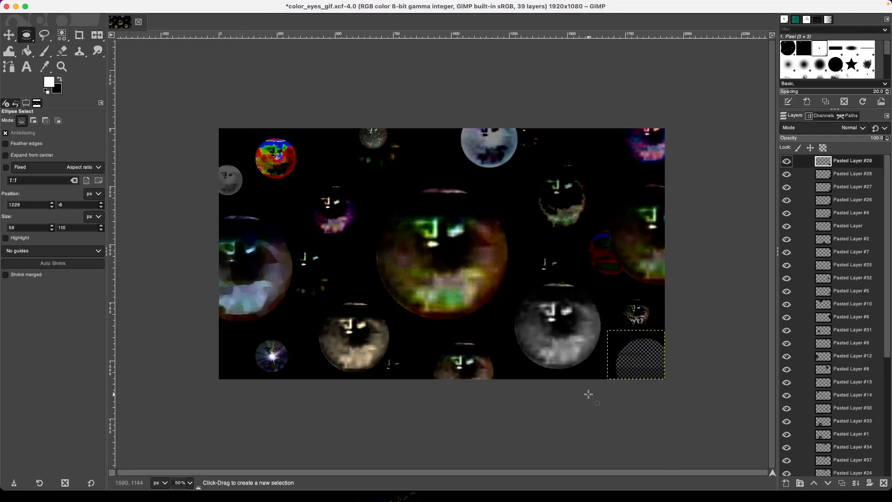
Save the project as color_eyes_gif.xcf and export a copy named color_eyes2.2.gif.
{"action": "key", "text": "super+s"}
{"action": "key", "text": "super+shift+e"}
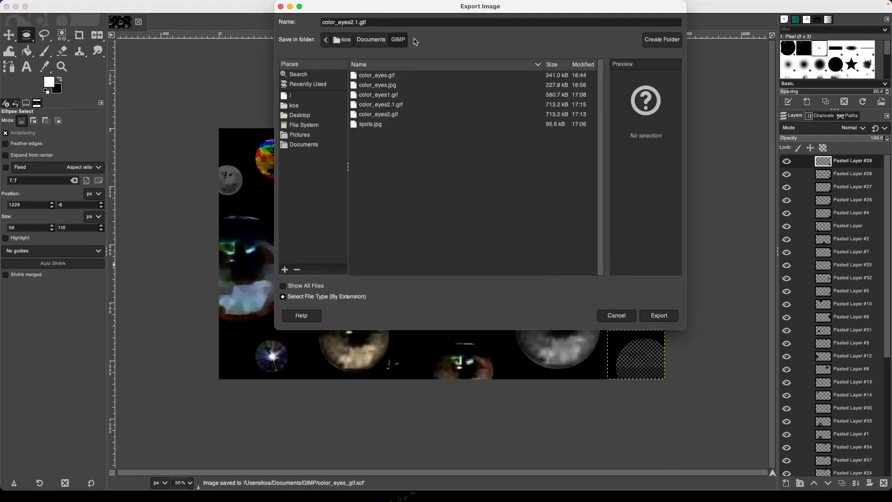
{"action": "key", "text": "BackSpace"}
{"action": "type", "text": "2"}
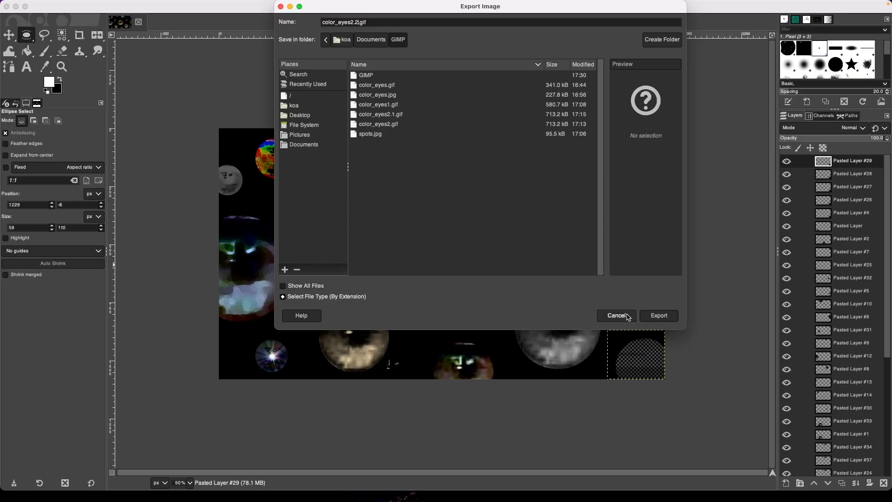
{"action": "left_click", "coordinate": [666, 320]}
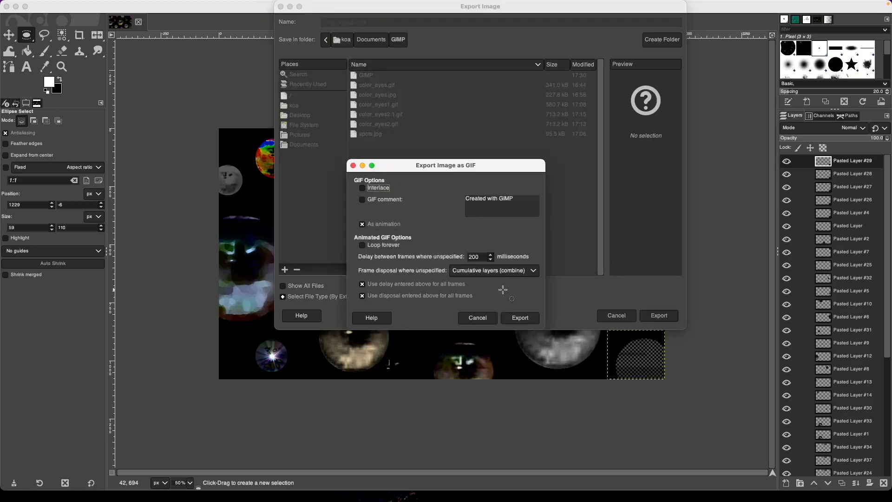
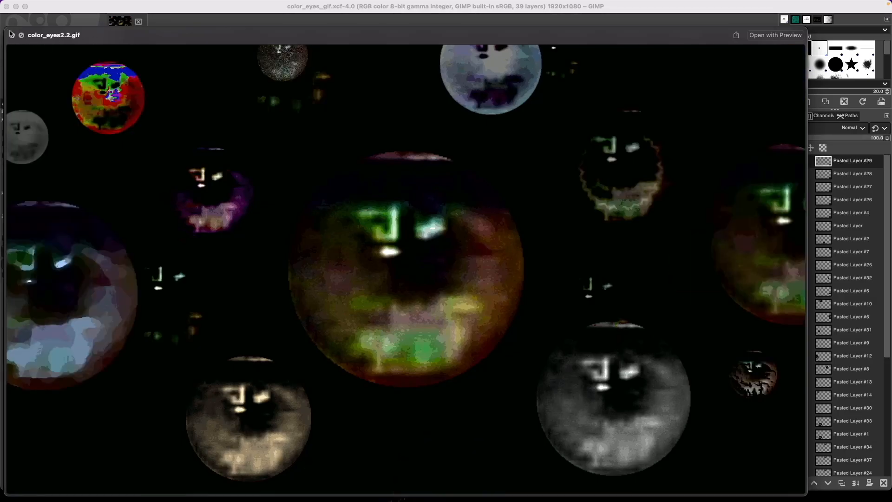
Close the GIF preview, view Pasted Layers #3 and #23 alone, then show all layers again.
{"action": "left_click_drag", "start_coordinate": [38, 38], "coordinate": [77, 30]}
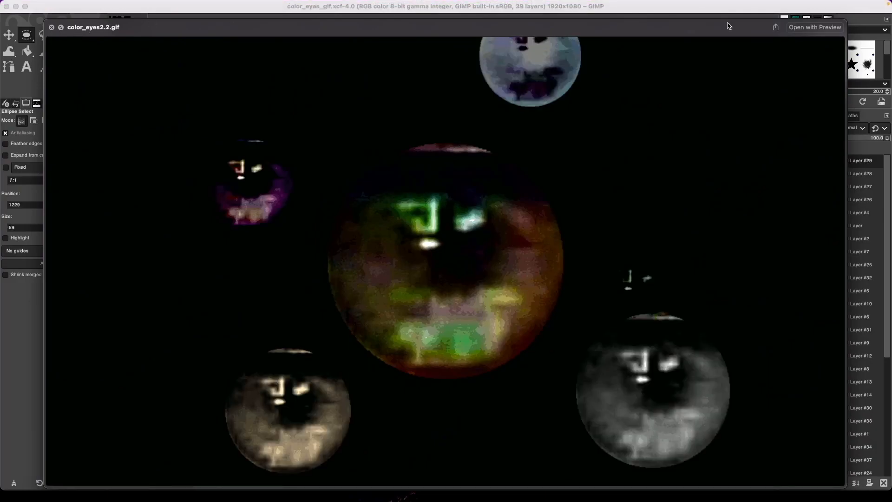
{"action": "key", "text": "space"}
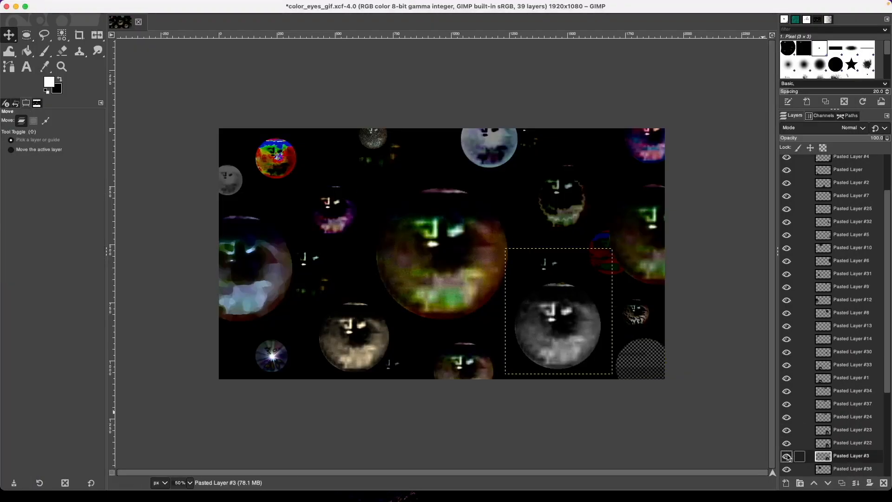
{"action": "left_click", "coordinate": [787, 457], "text": "shift"}
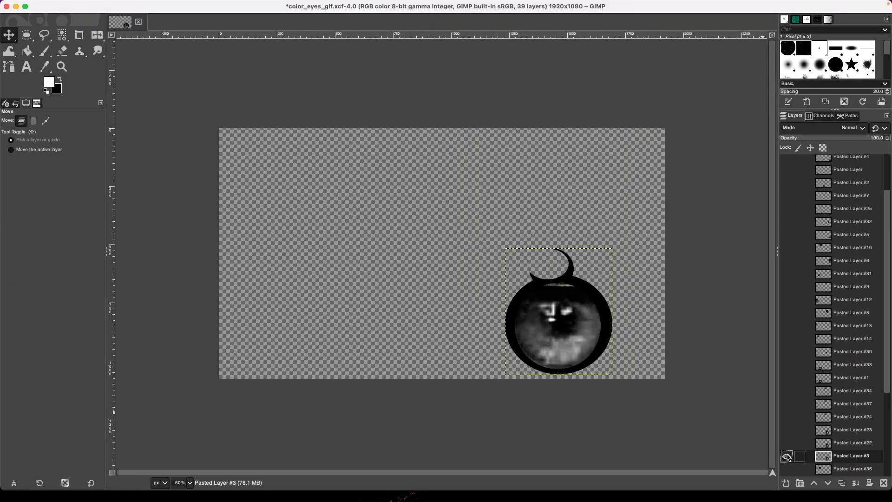
{"action": "left_click", "coordinate": [787, 430], "text": "shift"}
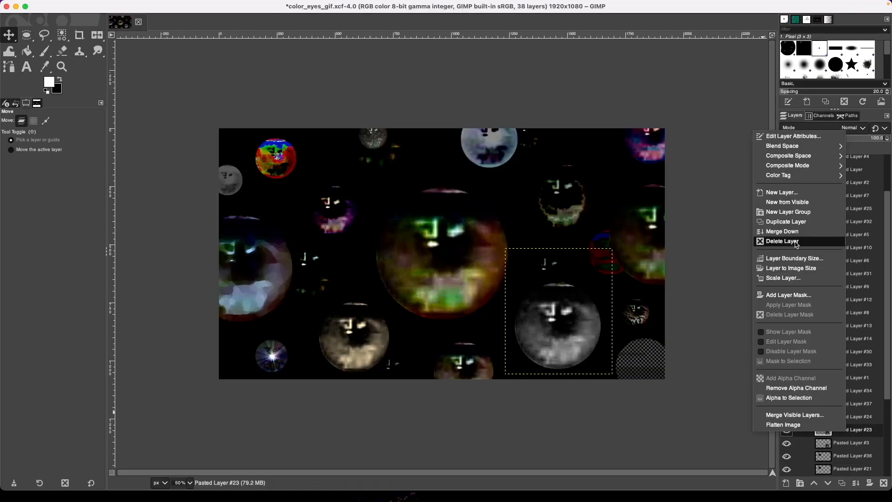
{"action": "left_click", "coordinate": [786, 242]}
Duplicate Pasted Layer #23 and re-export the animation over color_eyes2.2.gif.
{"action": "left_click", "coordinate": [845, 418]}
{"action": "left_click", "coordinate": [842, 483]}
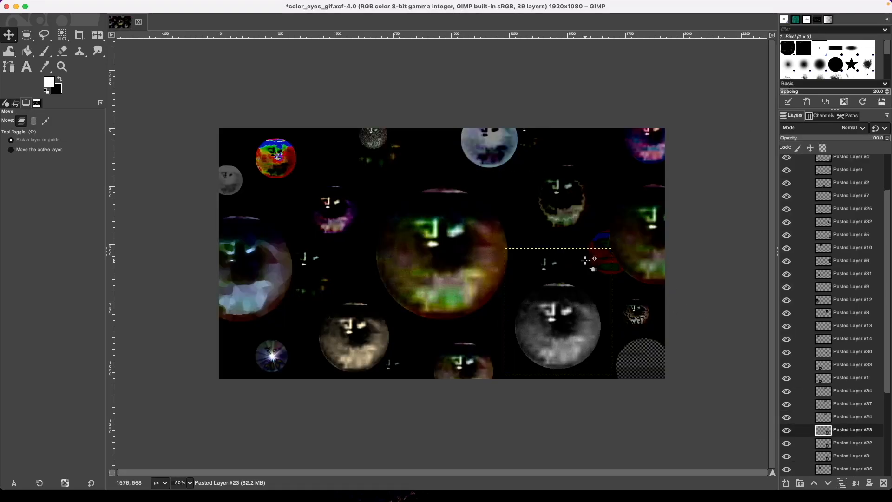
{"action": "key", "text": "super+e"}
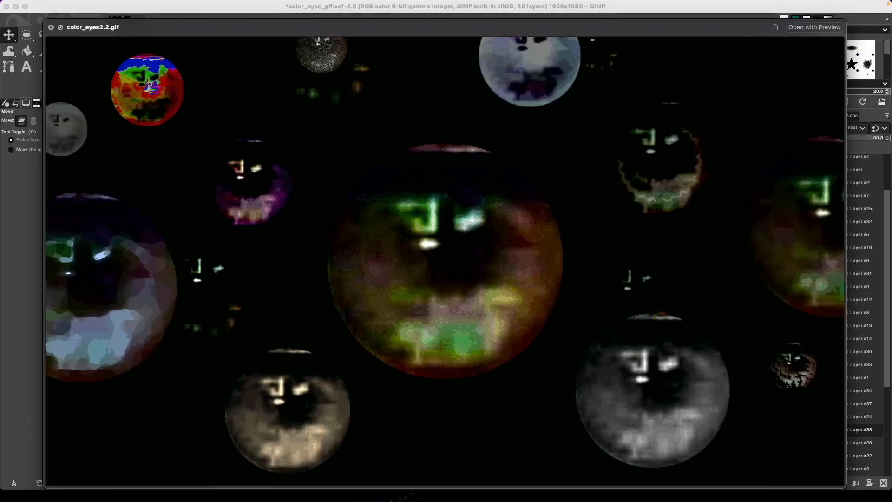
{"action": "key", "text": "space"}
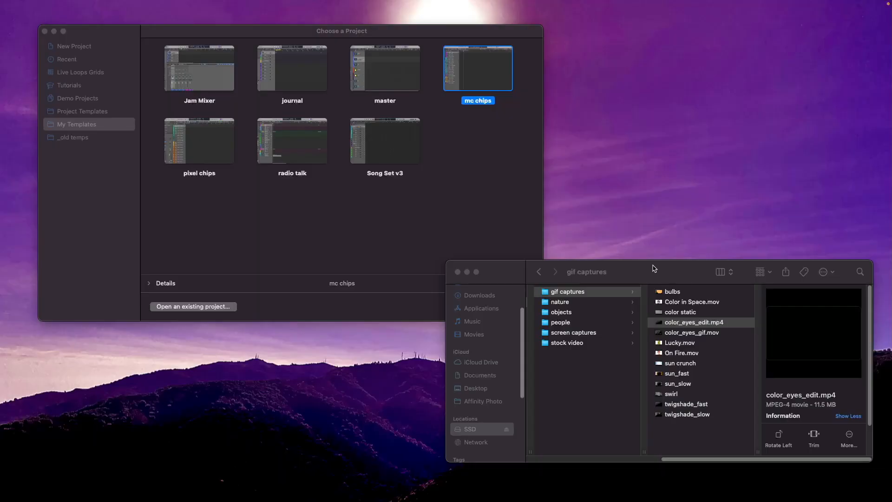
Open color_eyes_edit.mp4 from Finder, play it in QuickTime Player, then close it.
{"action": "left_click", "coordinate": [654, 269]}
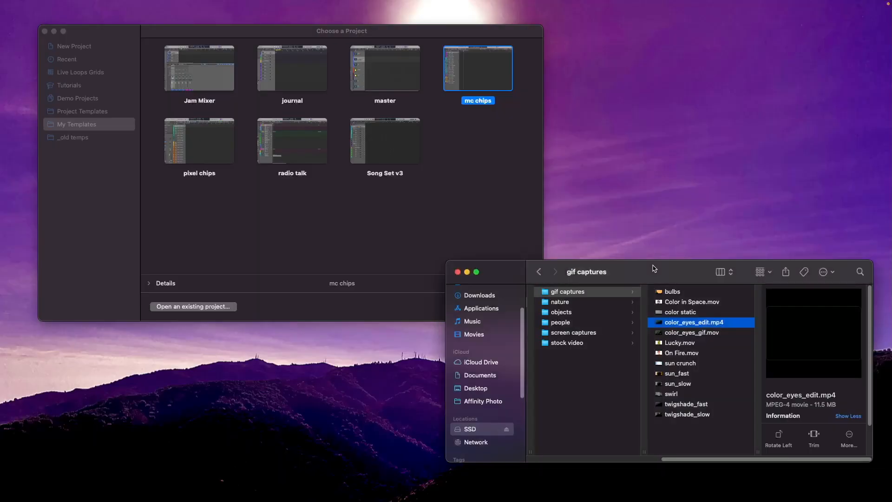
{"action": "left_click", "coordinate": [704, 334]}
{"action": "left_click", "coordinate": [703, 324]}
{"action": "double_click", "coordinate": [703, 326]}
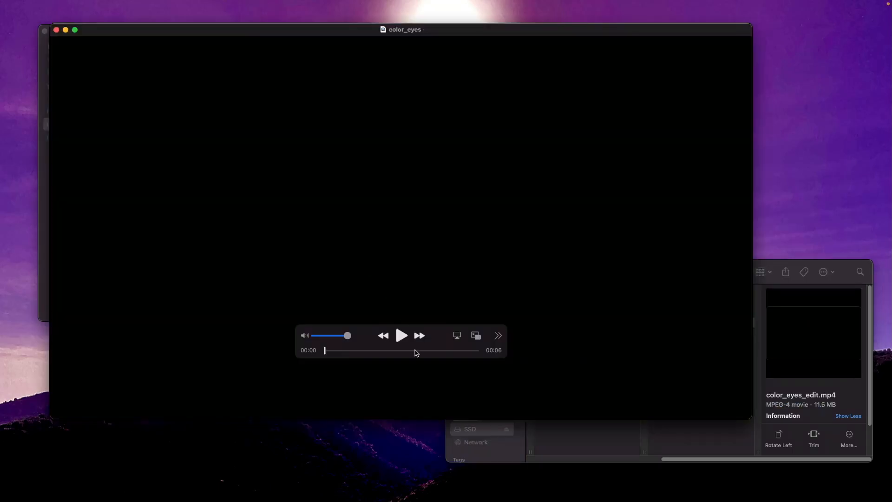
{"action": "left_click", "coordinate": [402, 335]}
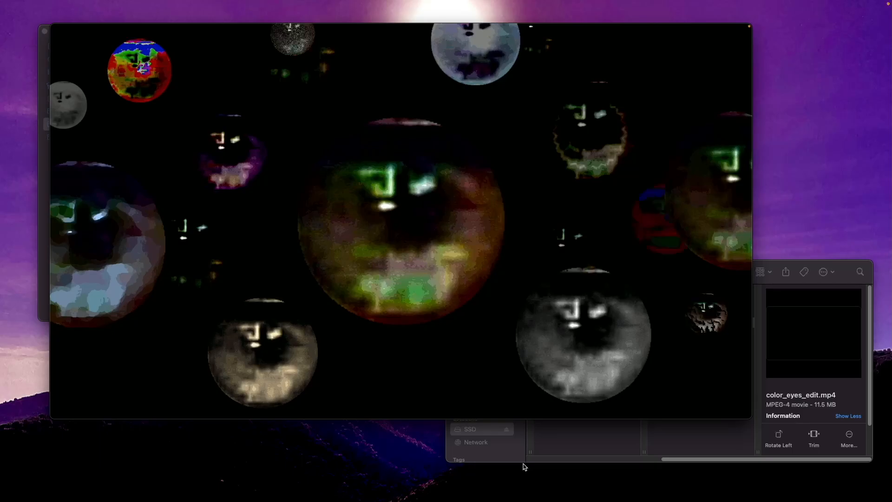
{"action": "key", "text": "space"}
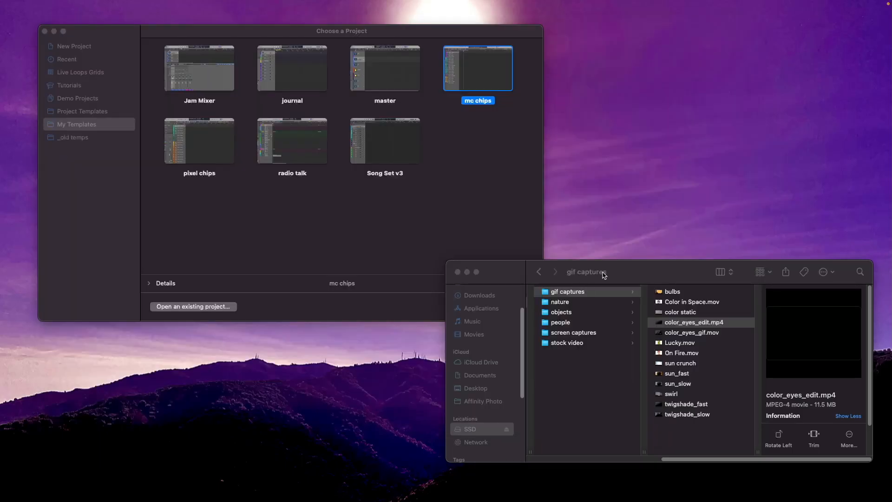
Bring Logic's project chooser forward and open the mc chips template as a new project.
{"action": "left_click_drag", "start_coordinate": [675, 276], "coordinate": [669, 297]}
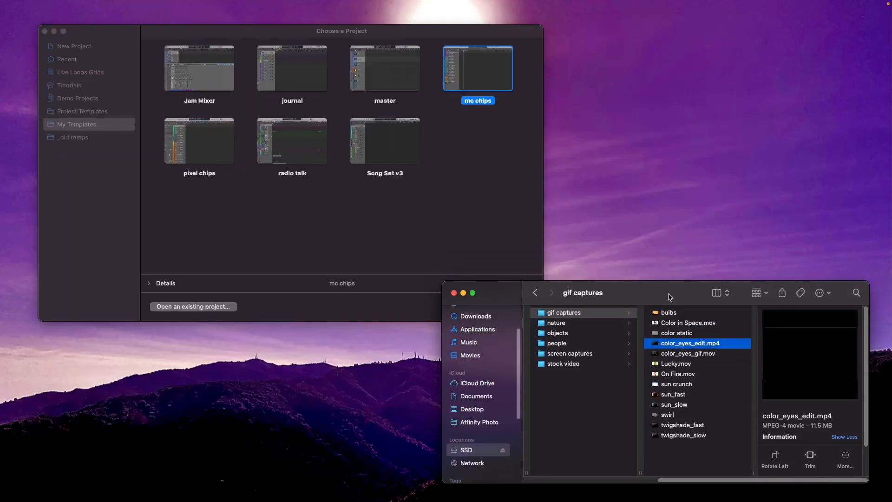
{"action": "left_click", "coordinate": [498, 207]}
{"action": "left_click_drag", "start_coordinate": [468, 35], "coordinate": [444, 17]}
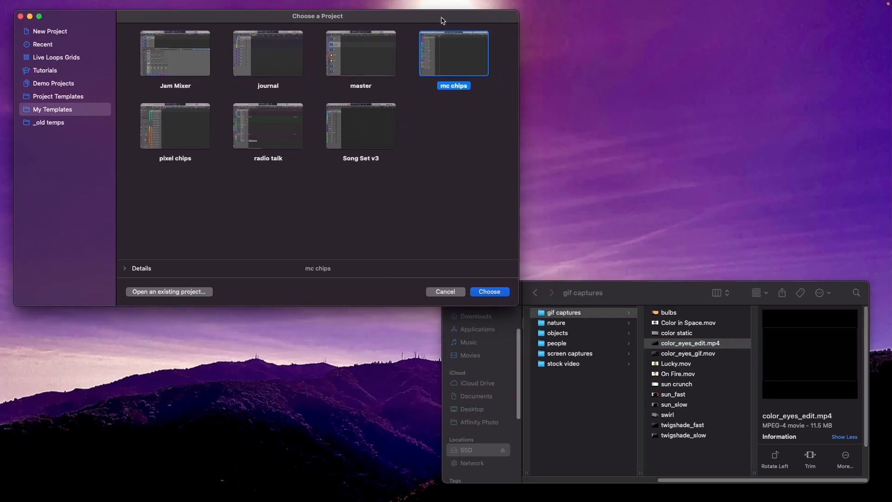
{"action": "left_click", "coordinate": [490, 289]}
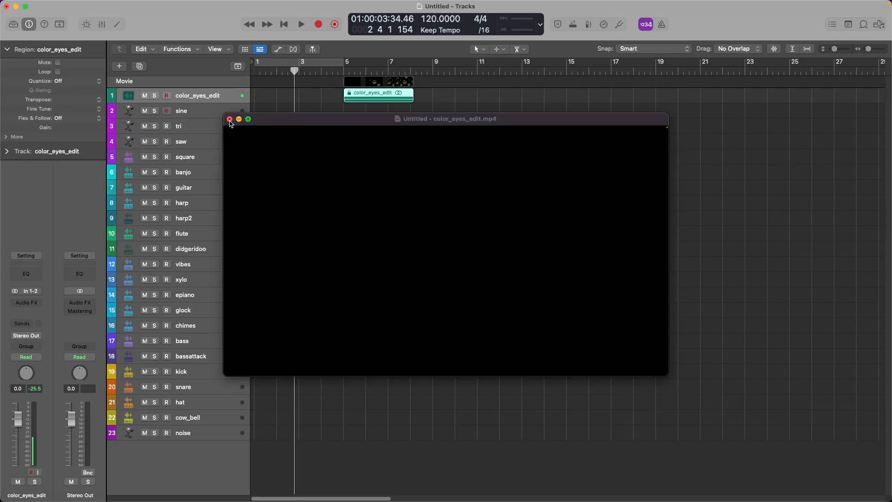
Close the floating movie window, slide the movie region to bar 1, and play from the start.
{"action": "left_click", "coordinate": [230, 119]}
{"action": "left_click_drag", "start_coordinate": [386, 83], "coordinate": [306, 84]}
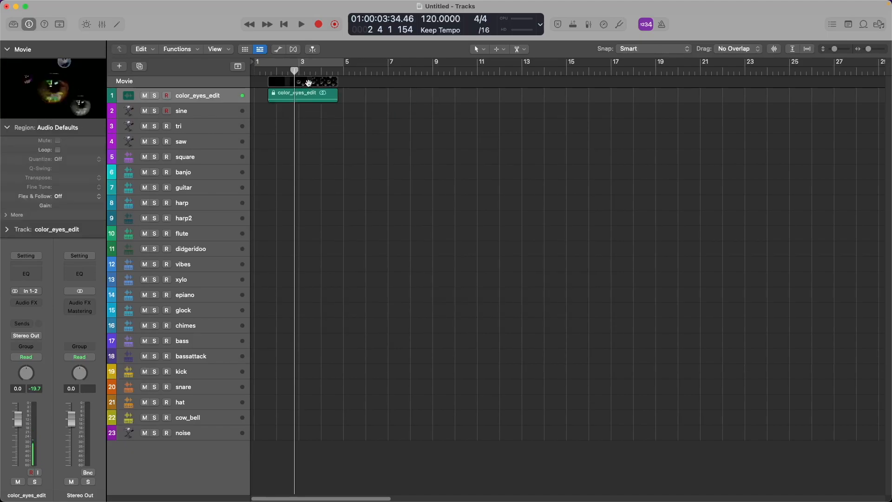
{"action": "key", "text": "Return"}
{"action": "key", "text": "space"}
{"action": "key", "text": "space"}
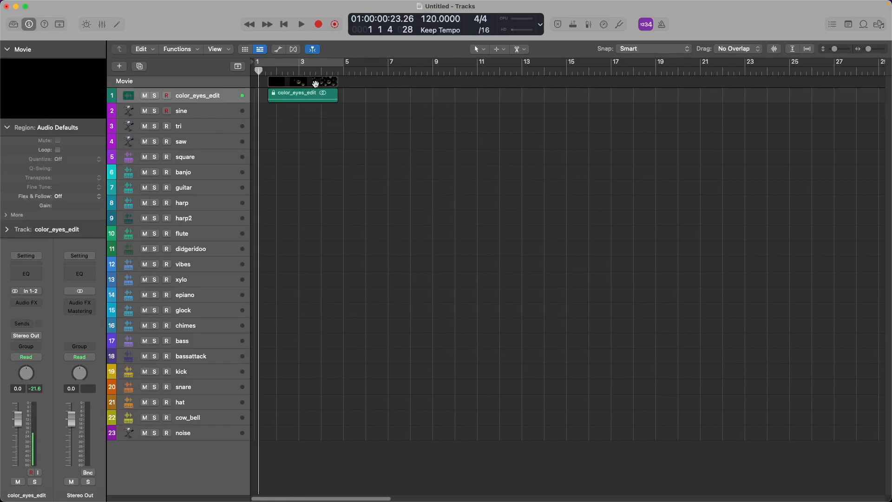
Browse Logic's menus for the movie-related commands.
{"action": "left_click", "coordinate": [67, 5]}
{"action": "mouse_move", "coordinate": [107, 203]}
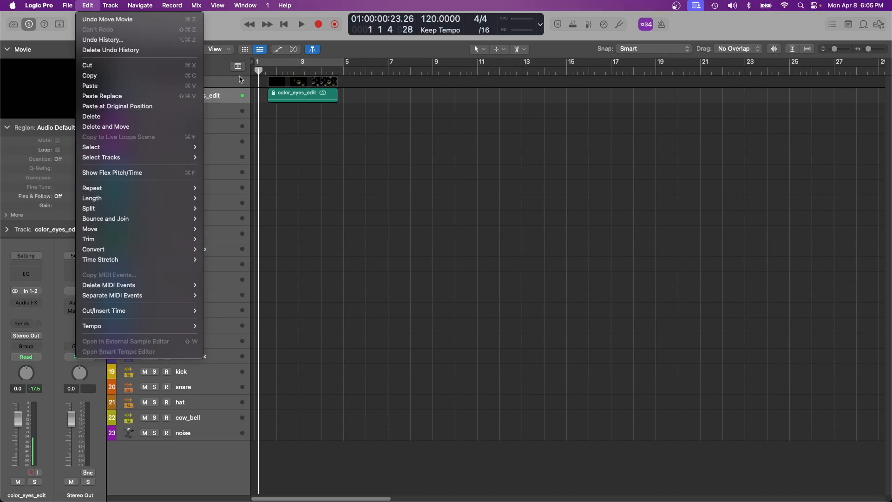
{"action": "mouse_move", "coordinate": [39, 5]}
{"action": "mouse_move", "coordinate": [37, 35]}
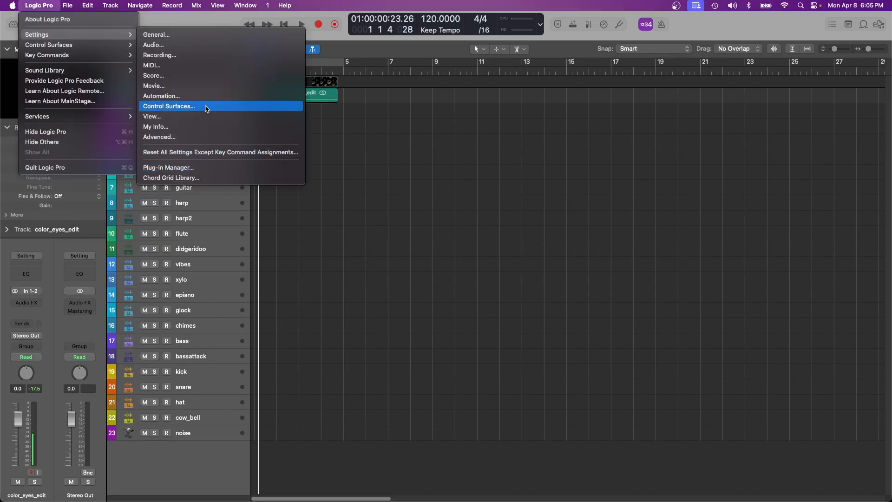
Set the project's movie start position to 01:00:00:00.00.
{"action": "left_click", "coordinate": [171, 44]}
{"action": "left_click_drag", "start_coordinate": [193, 225], "coordinate": [193, 247]}
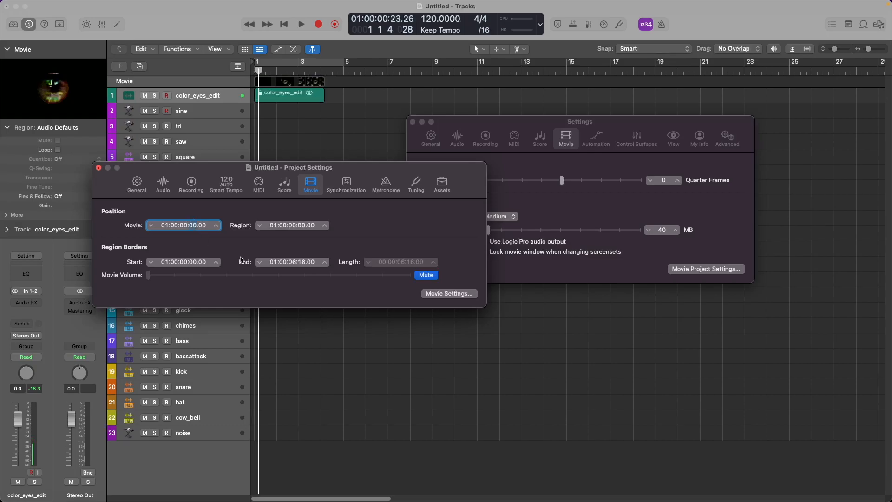
{"action": "left_click", "coordinate": [99, 168]}
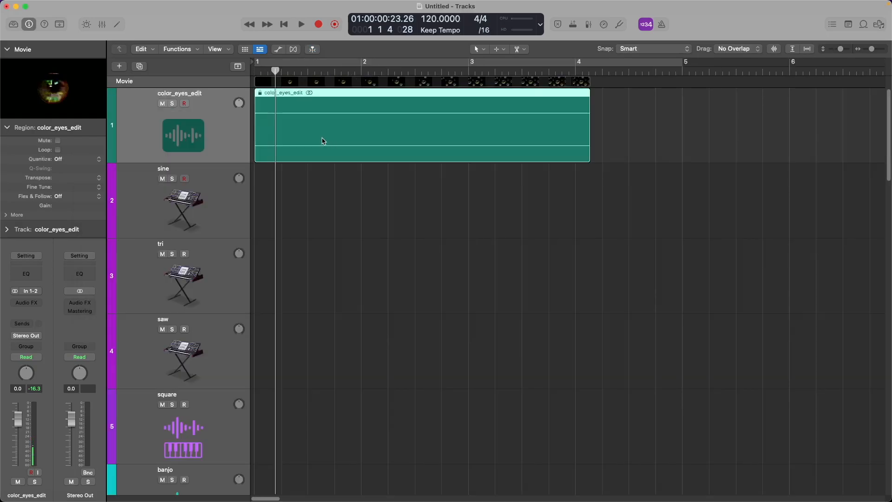
Delete the color_eyes_edit audio region and track, enlarge the Movie thumbnails, and begin Save As.
{"action": "key", "text": "Delete"}
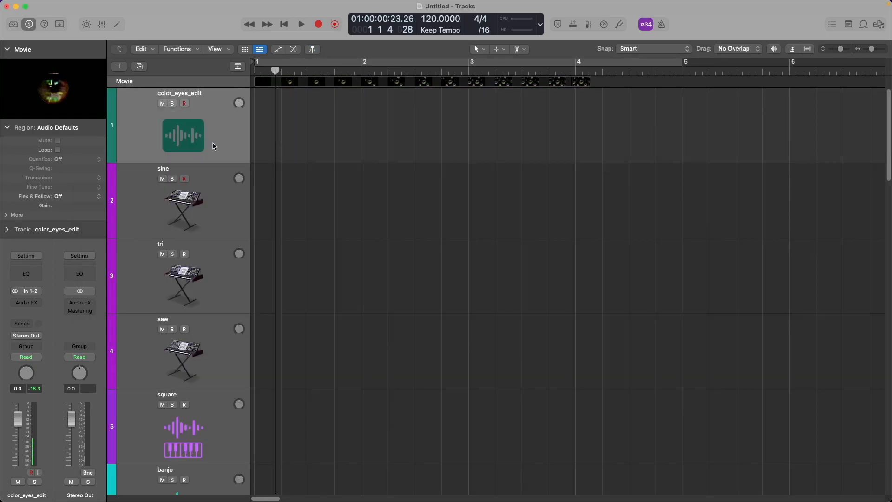
{"action": "key", "text": "super+BackSpace"}
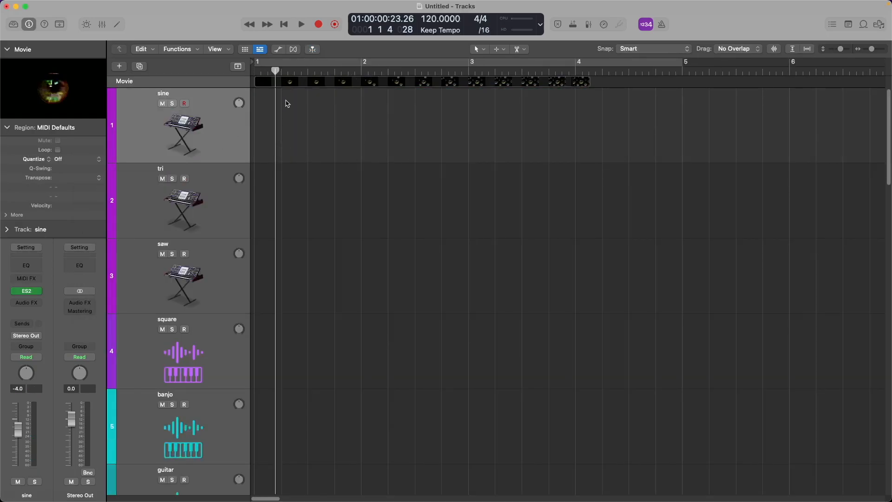
{"action": "left_click_drag", "start_coordinate": [240, 88], "coordinate": [242, 133]}
{"action": "scroll", "coordinate": [508, 153], "scroll_direction": "up", "scroll_amount": 2}
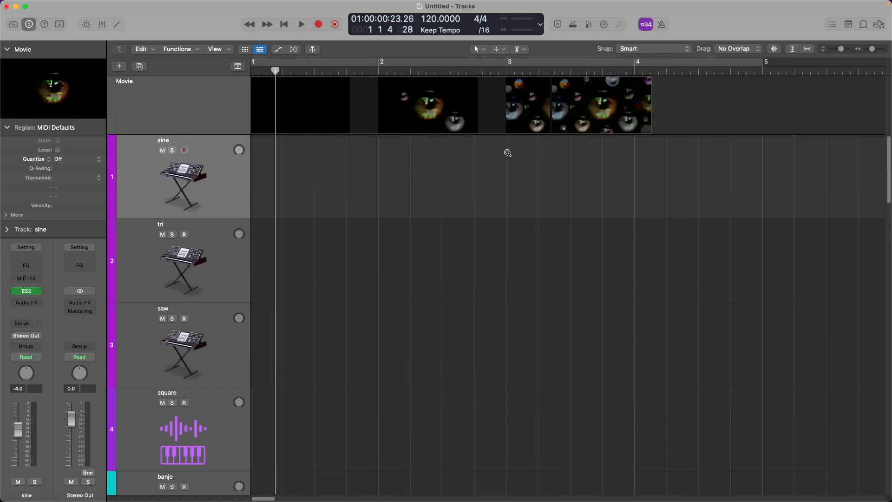
{"action": "key", "text": "super+s"}
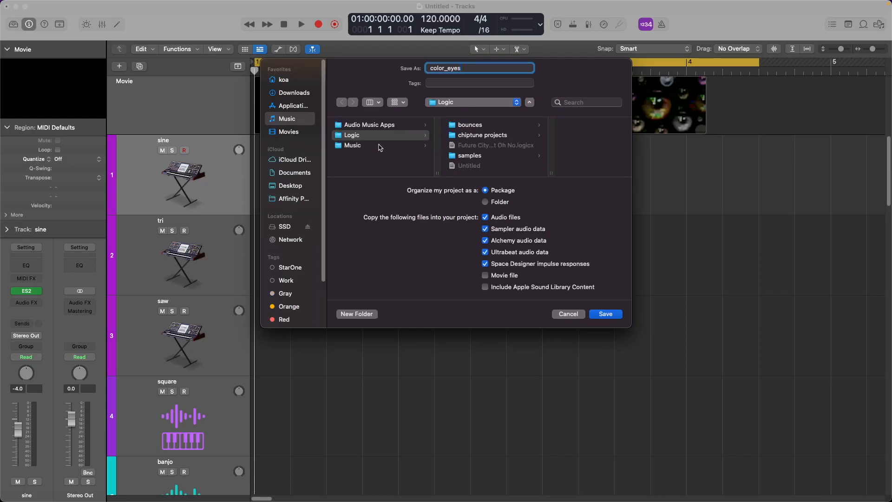
Save the project as color_eyes in SSD > Logic Projects > experiments > for videos.
{"action": "left_click", "coordinate": [297, 227]}
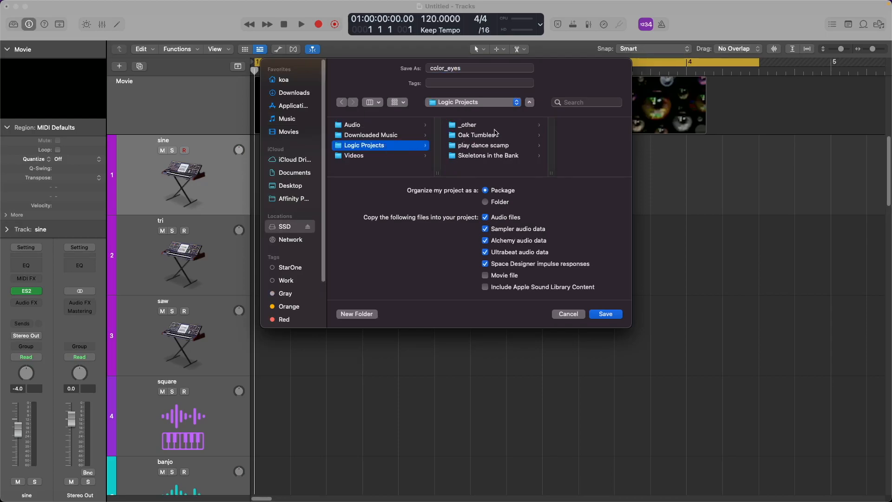
{"action": "left_click", "coordinate": [497, 133]}
{"action": "left_click", "coordinate": [561, 124]}
{"action": "left_click", "coordinate": [577, 136]}
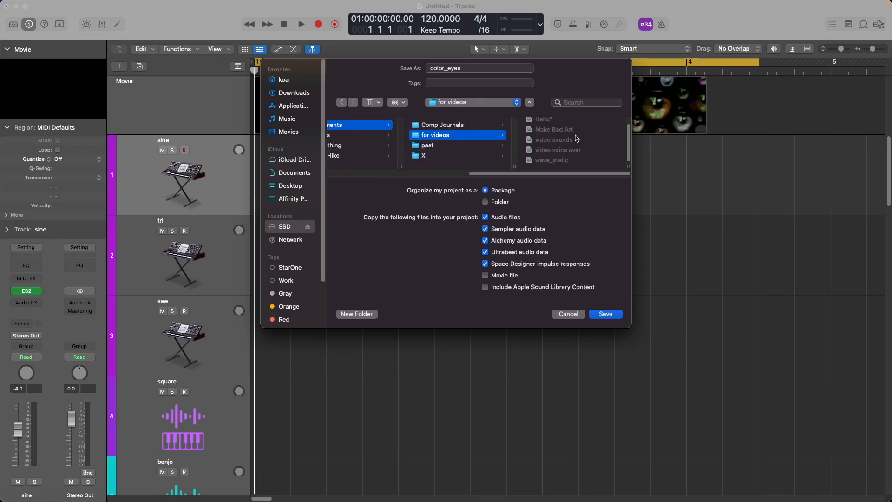
{"action": "left_click", "coordinate": [615, 316]}
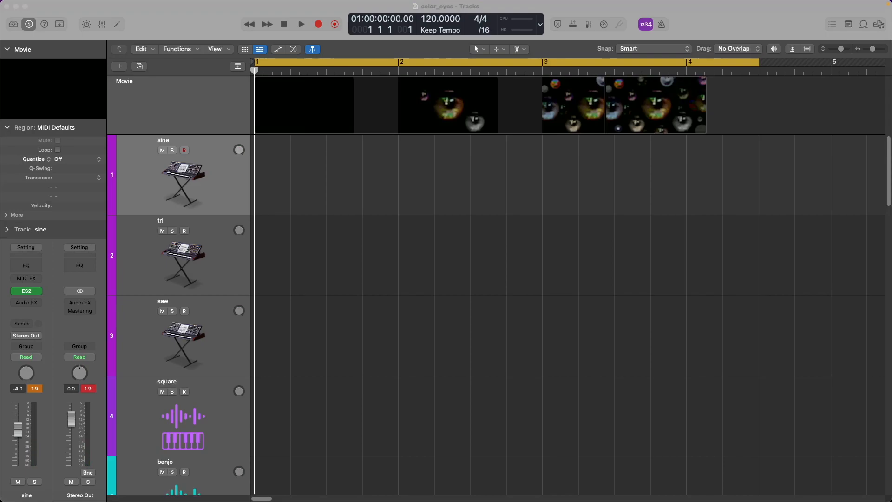
Select the tri, saw and then square tracks, and play the project along with the movie.
{"action": "left_click", "coordinate": [241, 273]}
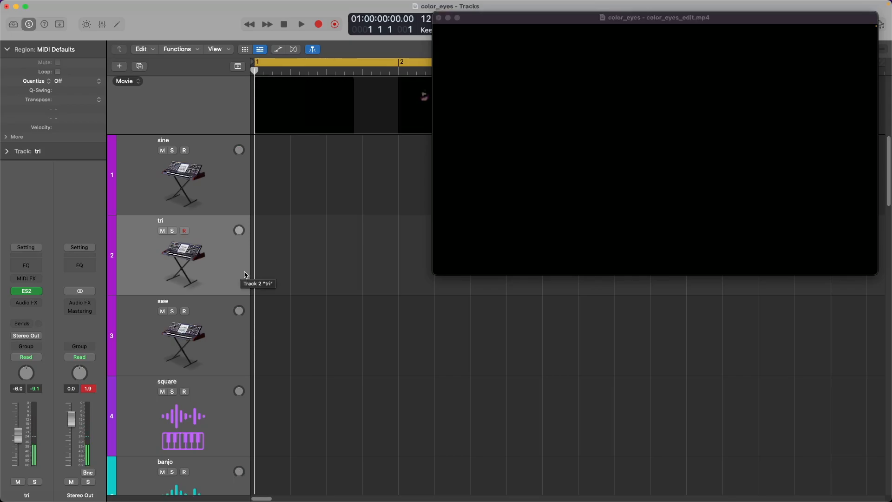
{"action": "left_click", "coordinate": [220, 344]}
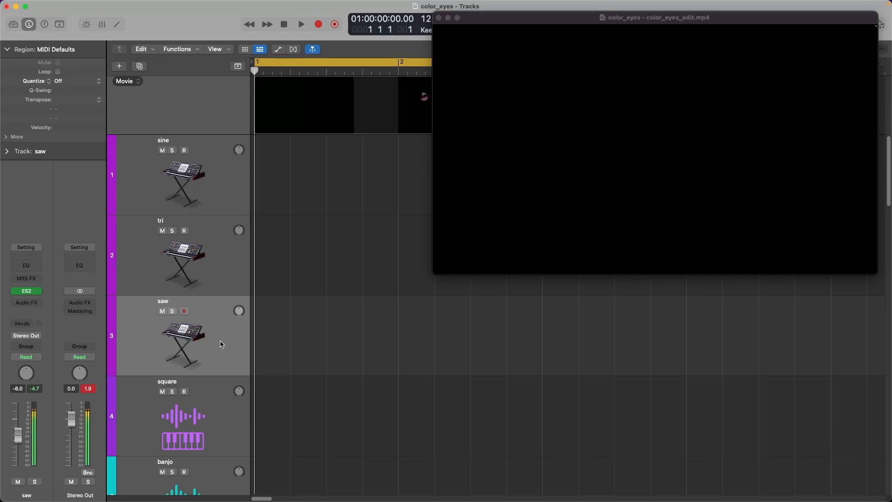
{"action": "scroll", "coordinate": [221, 344], "scroll_direction": "down", "scroll_amount": 2}
{"action": "left_click", "coordinate": [212, 360]}
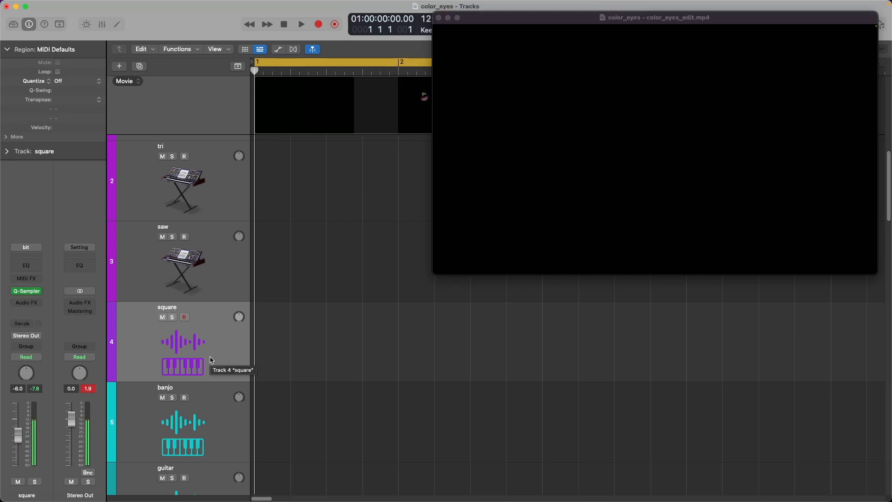
{"action": "key", "text": "space"}
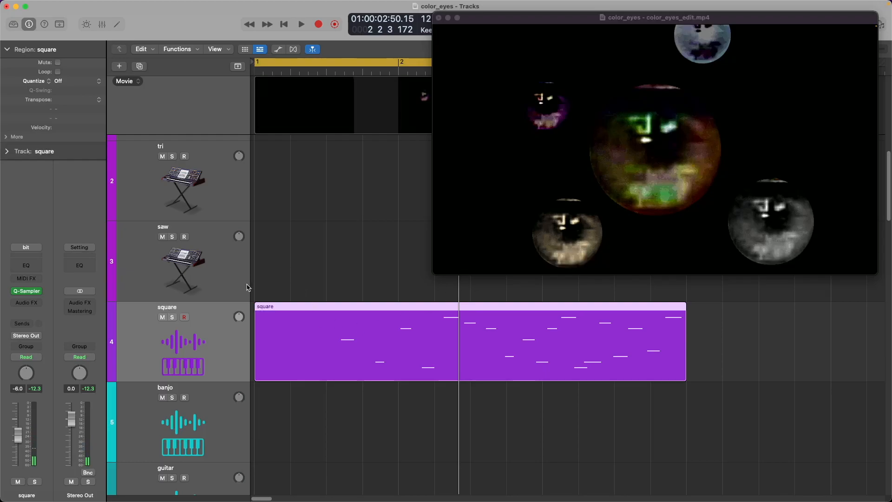
{"action": "key", "text": "space"}
Move the first note to bar 1, pull the B5, A#5, E5 and G5 notes earlier, and audition.
{"action": "left_click_drag", "start_coordinate": [377, 400], "coordinate": [258, 402]}
{"action": "left_click_drag", "start_coordinate": [258, 401], "coordinate": [267, 402]}
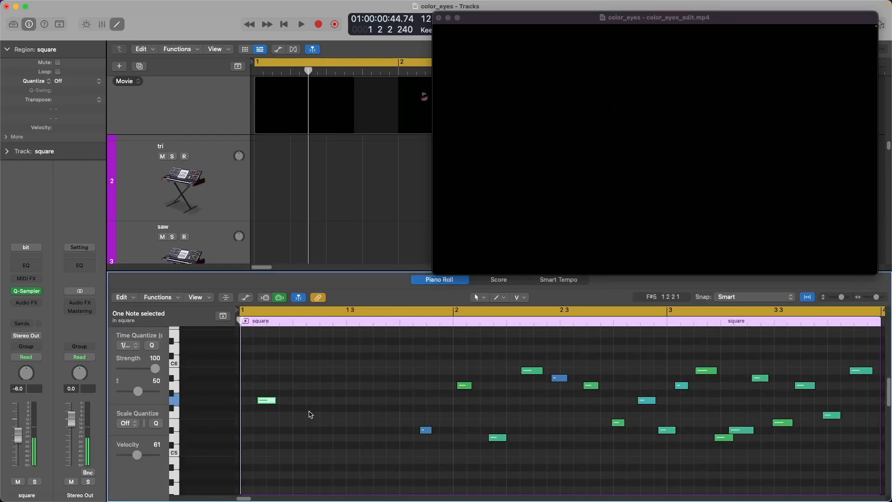
{"action": "left_click_drag", "start_coordinate": [529, 371], "coordinate": [552, 373]}
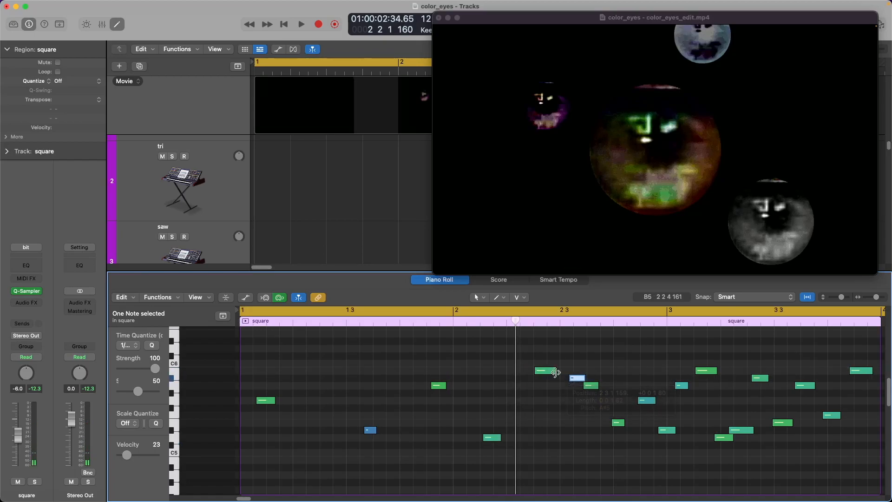
{"action": "left_click_drag", "start_coordinate": [578, 378], "coordinate": [575, 378]}
{"action": "left_click_drag", "start_coordinate": [590, 385], "coordinate": [594, 386]}
{"action": "left_click", "coordinate": [616, 422]}
{"action": "left_click_drag", "start_coordinate": [617, 422], "coordinate": [603, 422]}
{"action": "left_click_drag", "start_coordinate": [648, 401], "coordinate": [646, 401]}
{"action": "left_click_drag", "start_coordinate": [668, 431], "coordinate": [668, 430]}
{"action": "left_click", "coordinate": [644, 401]}
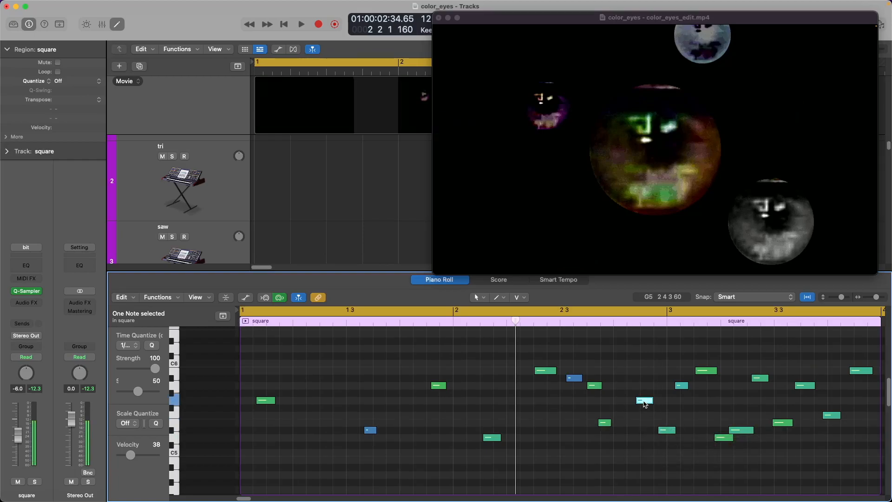
{"action": "left_click_drag", "start_coordinate": [646, 404], "coordinate": [617, 403]}
{"action": "left_click", "coordinate": [639, 428]}
{"action": "key", "text": "space"}
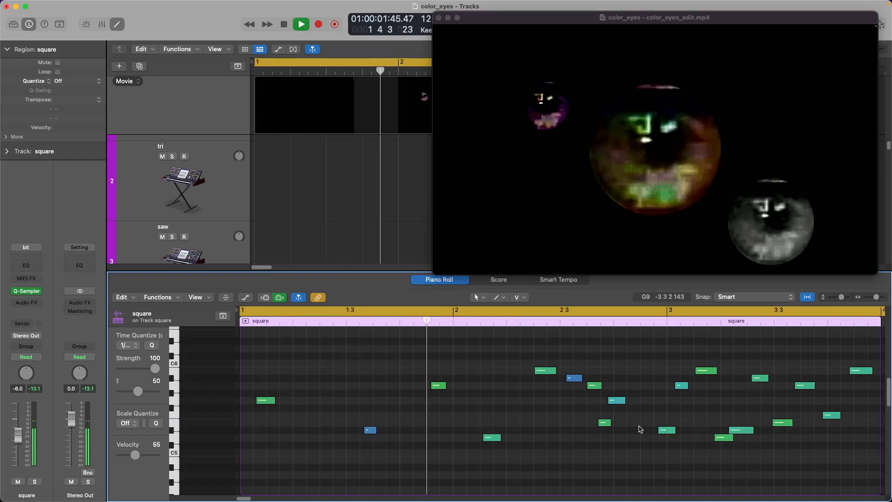
{"action": "key", "text": "space"}
Shift the later notes, including F5 and C#6, earlier and add a new lower note.
{"action": "left_click", "coordinate": [549, 371]}
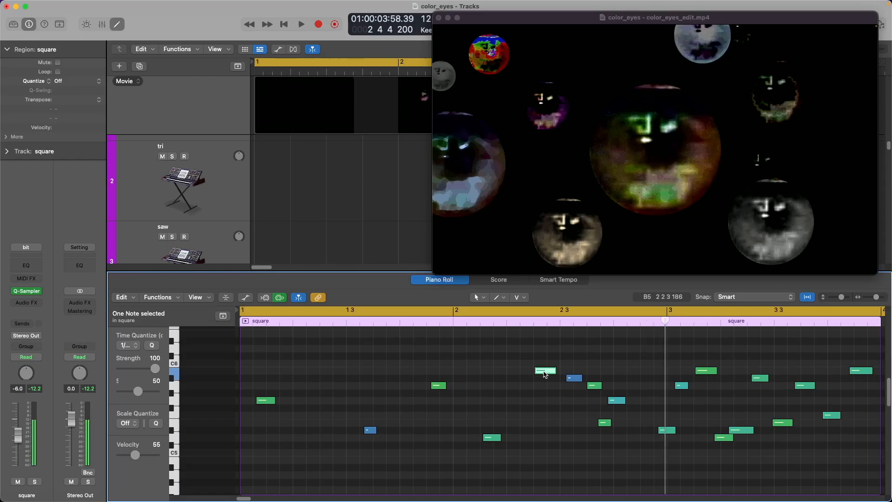
{"action": "key", "text": "space"}
Play the region back from bar 1 and from the B5 note to check the timing.
{"action": "key", "text": "space"}
{"action": "left_click", "coordinate": [574, 379]}
{"action": "left_click_drag", "start_coordinate": [273, 321], "coordinate": [713, 312]}
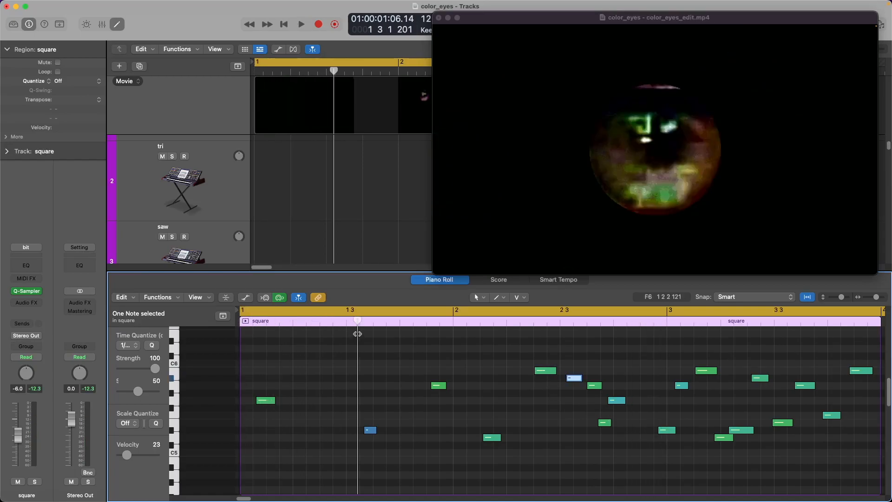
{"action": "left_click_drag", "start_coordinate": [724, 437], "coordinate": [716, 437]}
{"action": "left_click_drag", "start_coordinate": [740, 431], "coordinate": [732, 430]}
{"action": "left_click_drag", "start_coordinate": [761, 378], "coordinate": [747, 379]}
{"action": "left_click_drag", "start_coordinate": [781, 423], "coordinate": [765, 423]}
{"action": "left_click_drag", "start_coordinate": [804, 385], "coordinate": [784, 386]}
{"action": "left_click_drag", "start_coordinate": [836, 415], "coordinate": [800, 416]}
{"action": "left_click_drag", "start_coordinate": [860, 371], "coordinate": [817, 370]}
{"action": "scroll", "coordinate": [831, 375], "scroll_direction": "right", "scroll_amount": 1}
{"action": "left_click", "coordinate": [825, 414], "text": "super"}
{"action": "left_click_drag", "start_coordinate": [826, 415], "coordinate": [816, 437]}
{"action": "left_click", "coordinate": [658, 370]}
{"action": "key", "text": "space"}
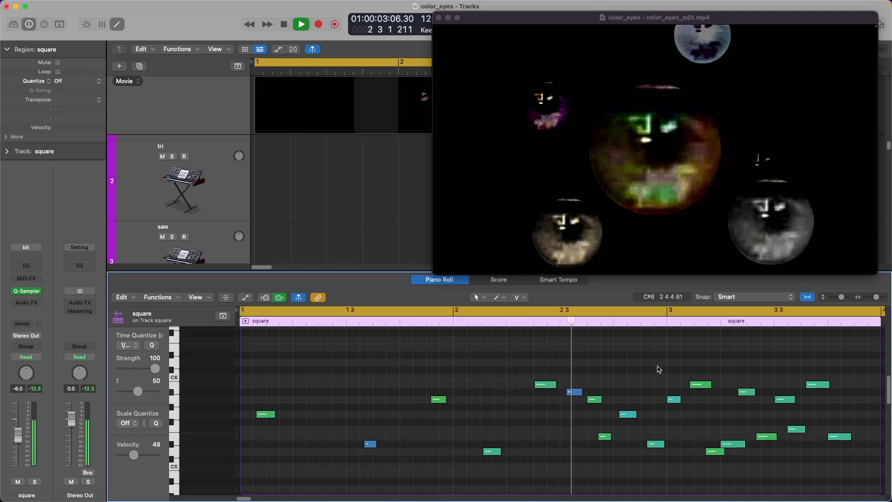
{"action": "key", "text": "Return"}
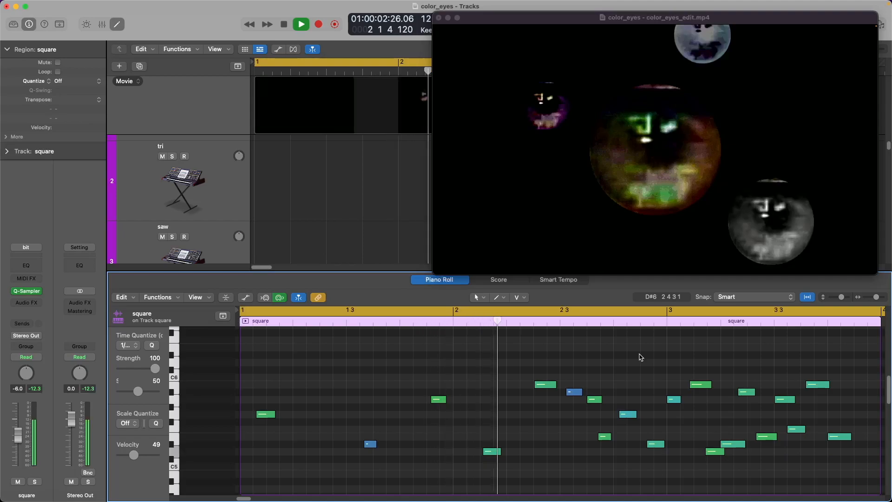
{"action": "key", "text": "space"}
{"action": "left_click", "coordinate": [550, 385]}
{"action": "key", "text": "space"}
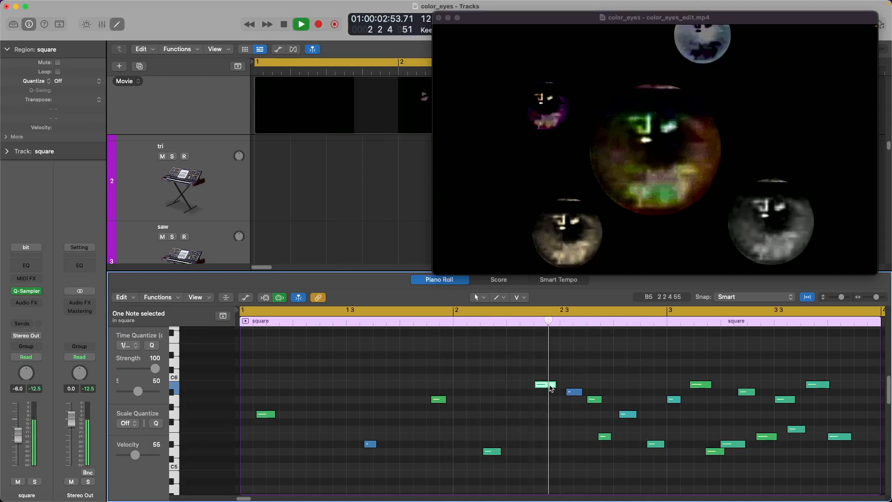
{"action": "key", "text": "space"}
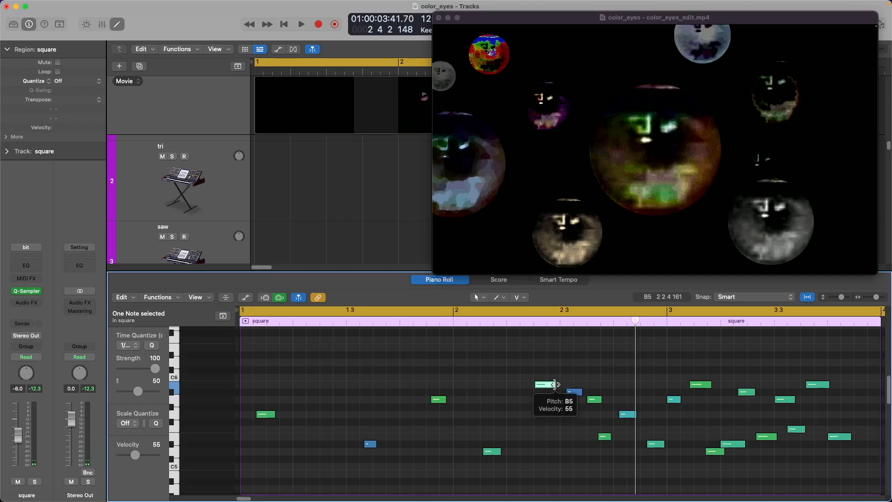
{"action": "left_click", "coordinate": [772, 297]}
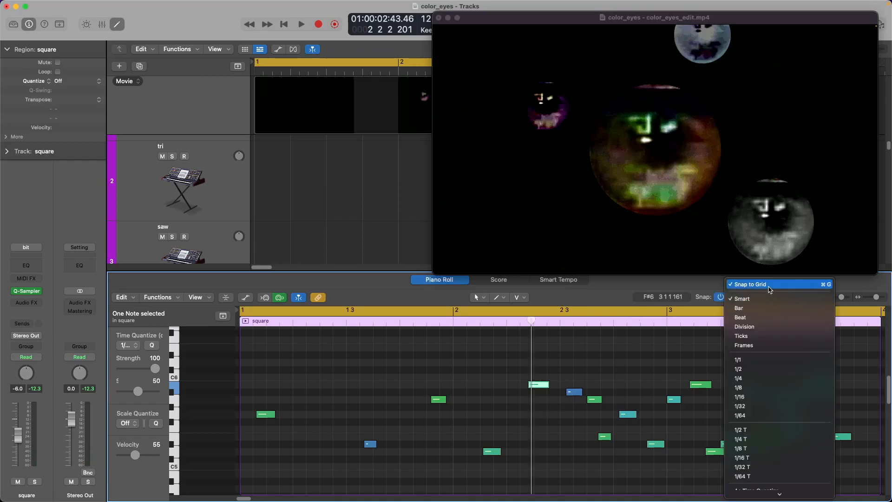
Turn Snap to Grid off and play the region from bar 1 to check the adjusted notes.
{"action": "left_click", "coordinate": [770, 284]}
{"action": "left_click", "coordinate": [585, 319]}
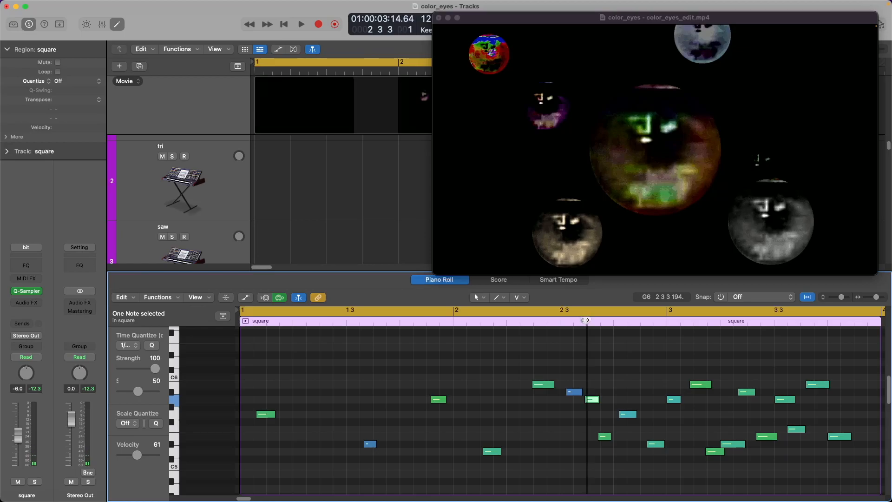
{"action": "key", "text": "space"}
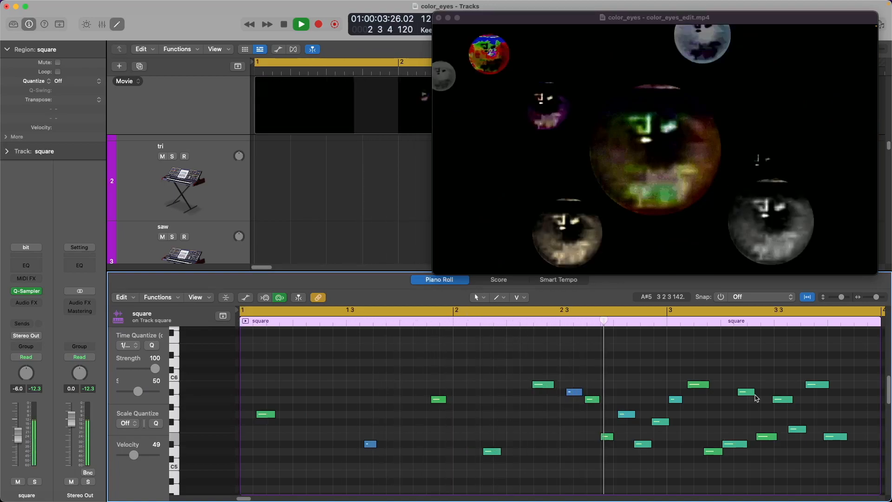
{"action": "key", "text": "space"}
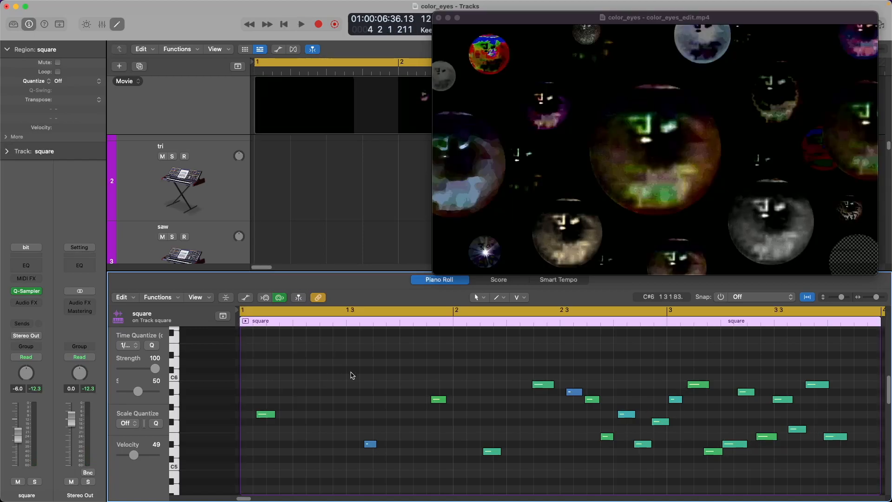
{"action": "key", "text": "Return"}
{"action": "key", "text": "space"}
Close the movie window and note editor, then copy the square region onto the banjo track.
{"action": "mouse_move", "coordinate": [458, 184]}
{"action": "left_click", "coordinate": [439, 17]}
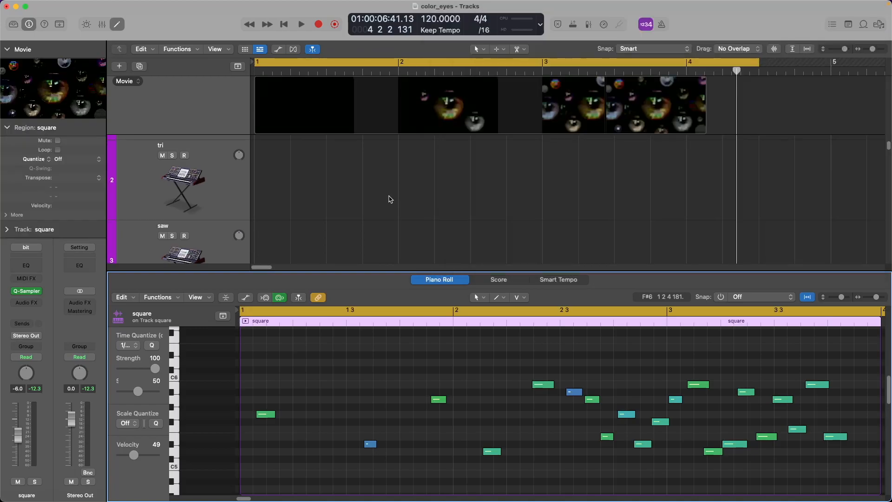
{"action": "key", "text": "p"}
{"action": "left_click", "coordinate": [220, 367]}
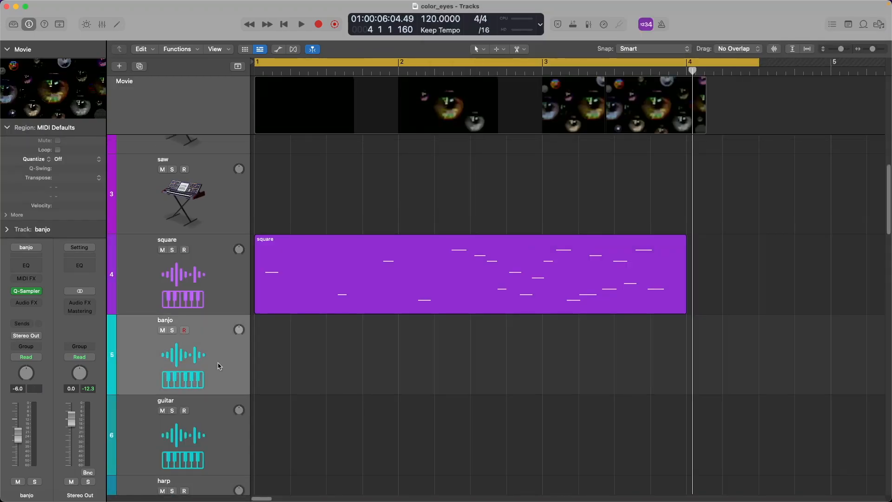
{"action": "left_click_drag", "start_coordinate": [311, 288], "coordinate": [307, 331]}
{"action": "key", "text": "Return"}
{"action": "key", "text": "space"}
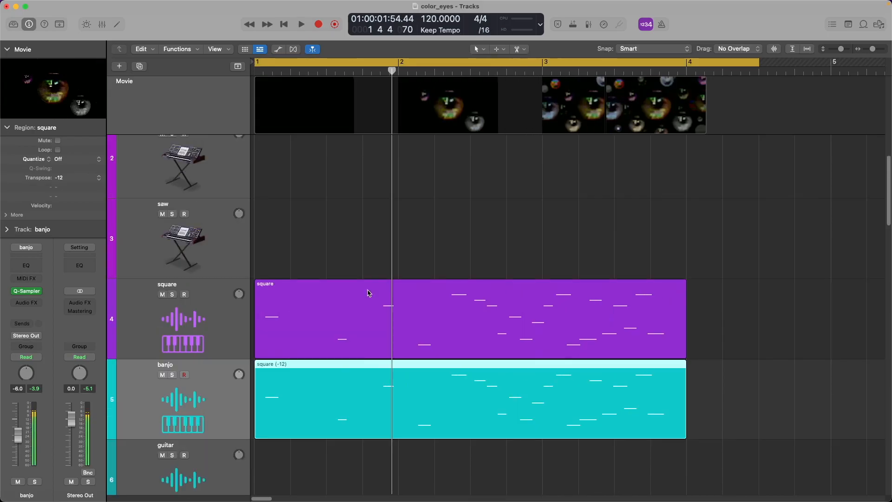
Copy the square (-12) region onto the saw track and audition the layered riff from bar 1.
{"action": "scroll", "coordinate": [312, 229], "scroll_direction": "up", "scroll_amount": 2}
{"action": "left_click_drag", "start_coordinate": [344, 420], "coordinate": [344, 263]}
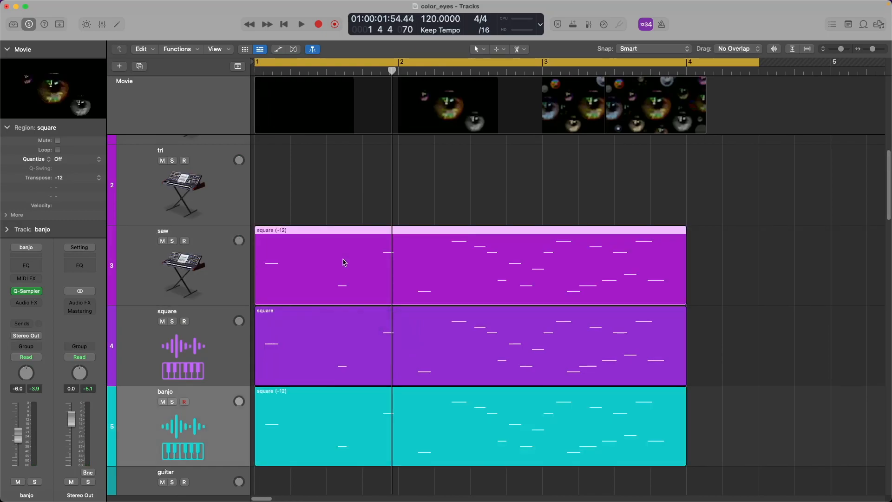
{"action": "key", "text": "shift+space"}
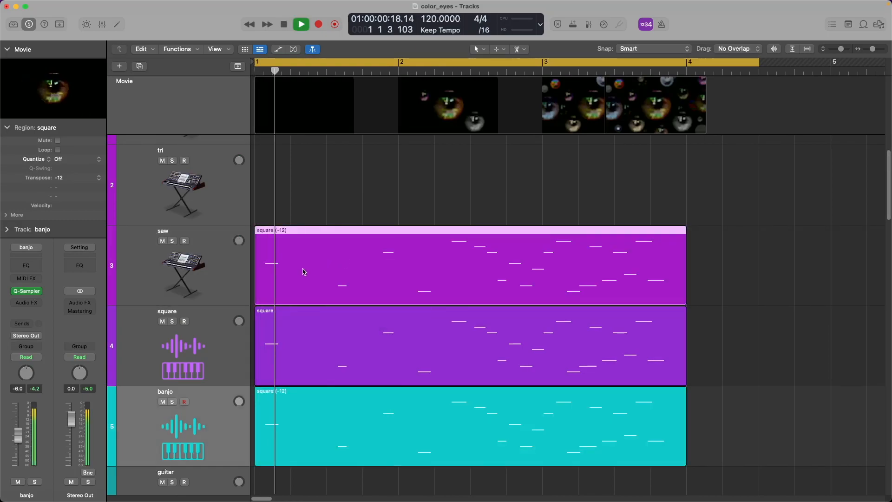
{"action": "left_click", "coordinate": [218, 274]}
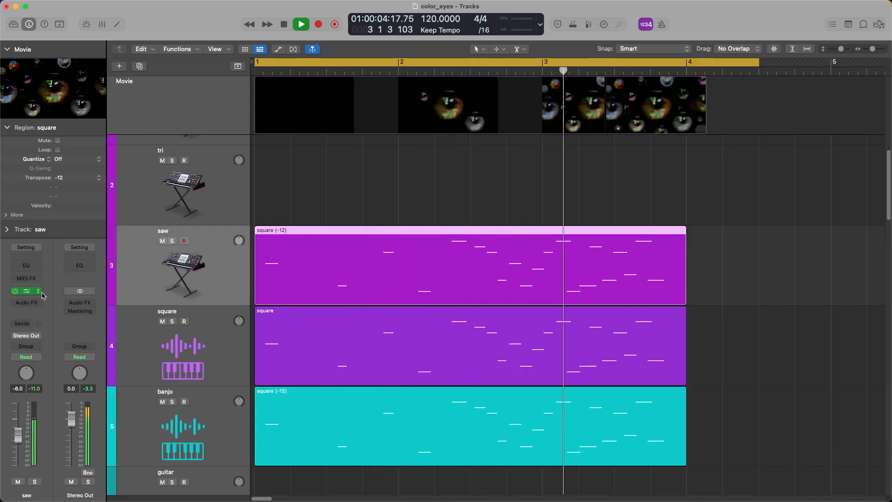
{"action": "key", "text": "space"}
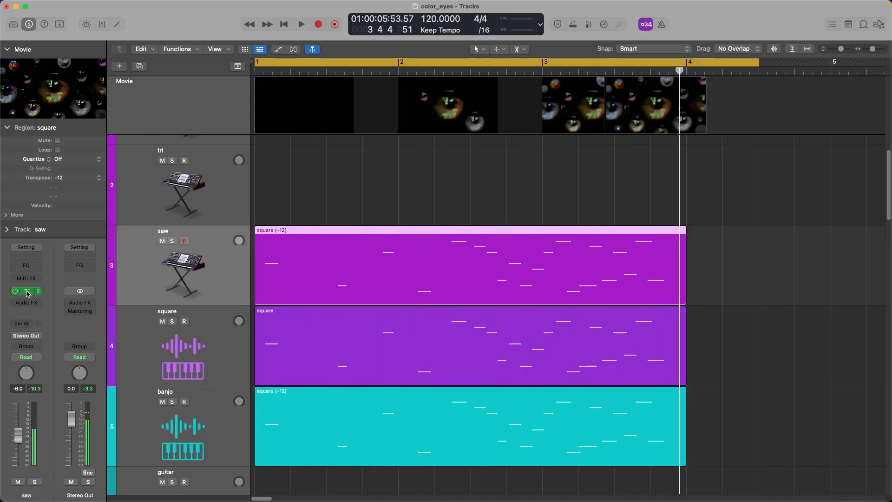
{"action": "left_click", "coordinate": [28, 291]}
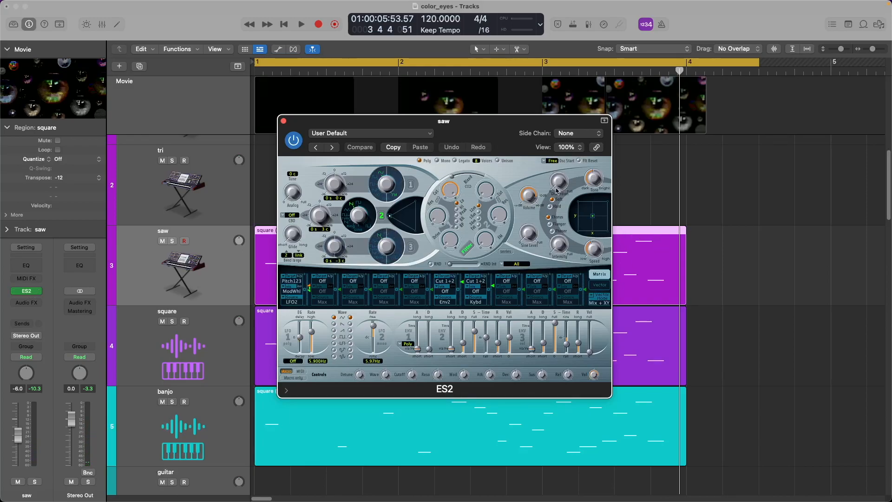
Solo the saw track, audition it, and lengthen the ES2 envelope 3 release.
{"action": "key", "text": "s"}
{"action": "key", "text": "space"}
{"action": "key", "text": "Return"}
{"action": "key", "text": "space"}
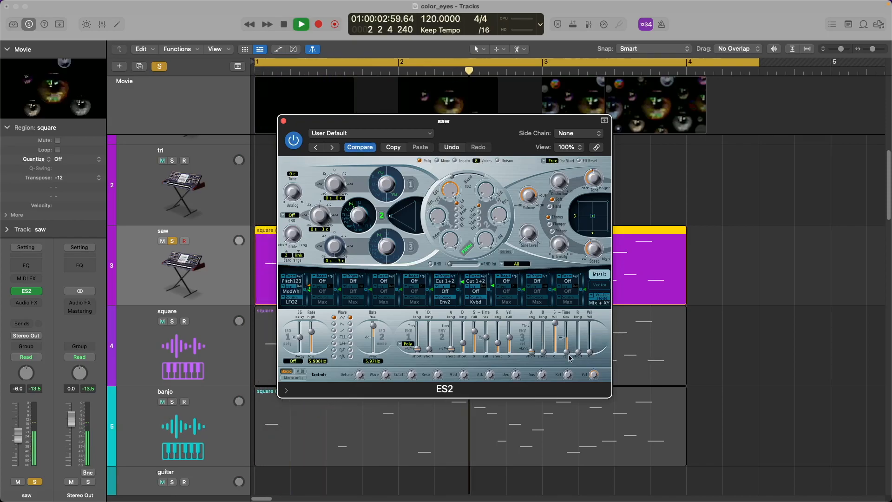
{"action": "left_click_drag", "start_coordinate": [570, 348], "coordinate": [563, 340]}
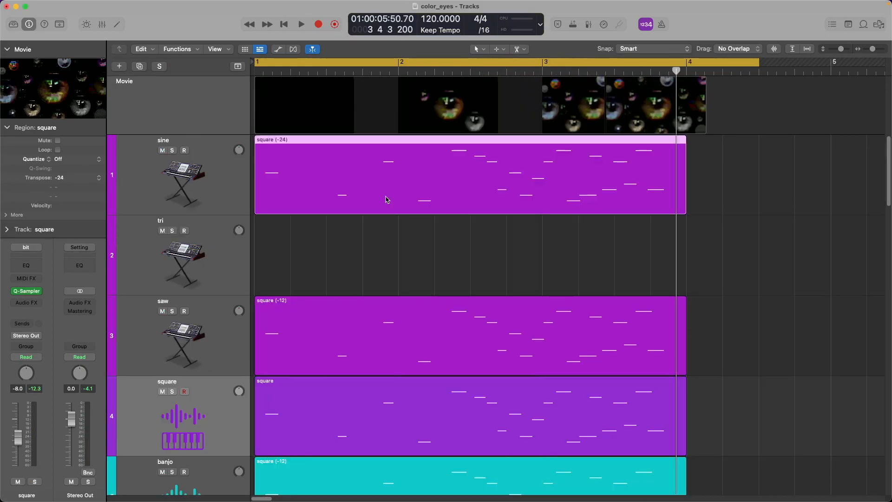
Move the square (-24) region onto the tri track and transpose it down another octave to -36.
{"action": "key", "text": "Return"}
{"action": "key", "text": "space"}
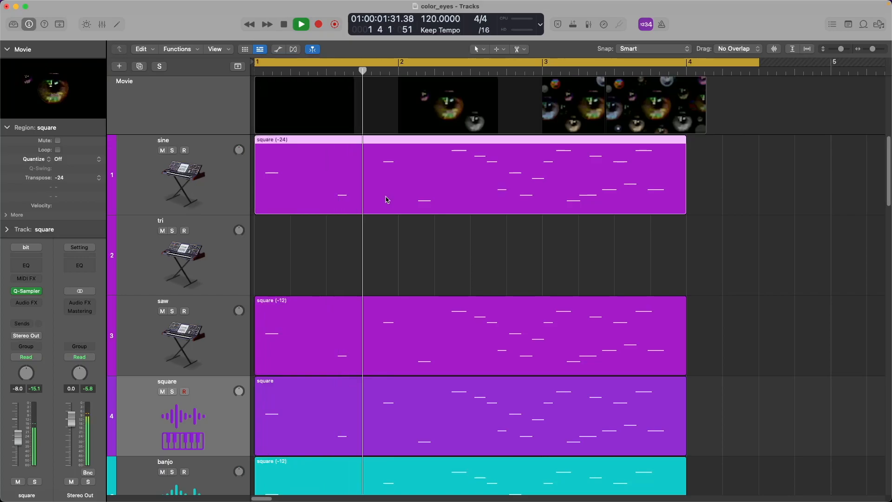
{"action": "left_click_drag", "start_coordinate": [386, 197], "coordinate": [354, 226]}
{"action": "left_click", "coordinate": [353, 253]}
{"action": "key", "text": "alt+shift+Down"}
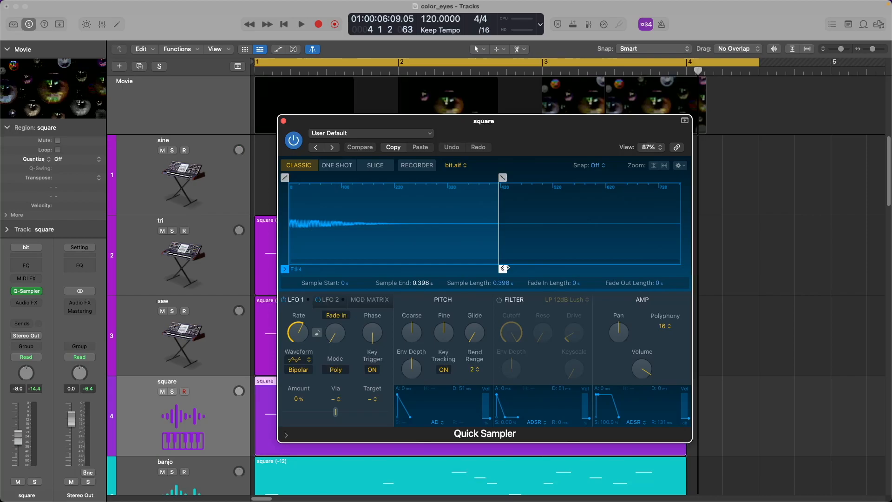
Shorten the square sample's end to 0.207 s and audition it soloed.
{"action": "left_click_drag", "start_coordinate": [505, 268], "coordinate": [402, 269]}
{"action": "key", "text": "s"}
{"action": "key", "text": "space"}
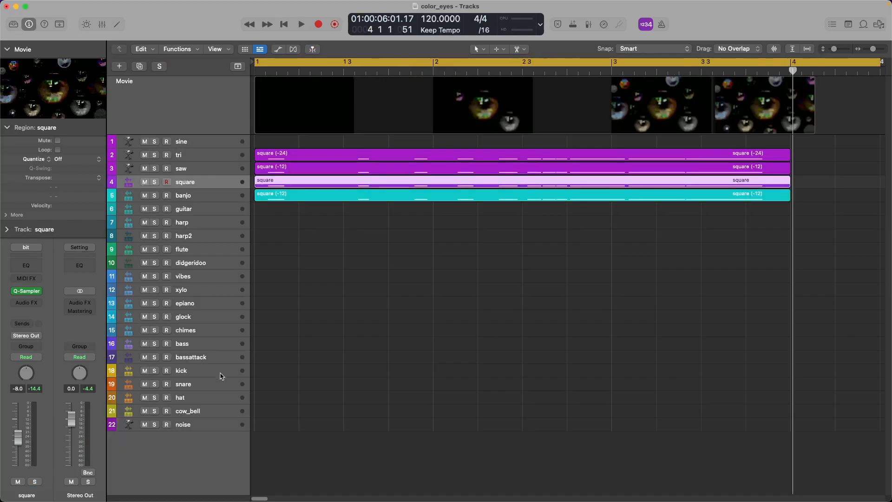
Copy the region onto the kick track as square (-36), audition it, and lower the kick volume.
{"action": "left_click", "coordinate": [218, 375]}
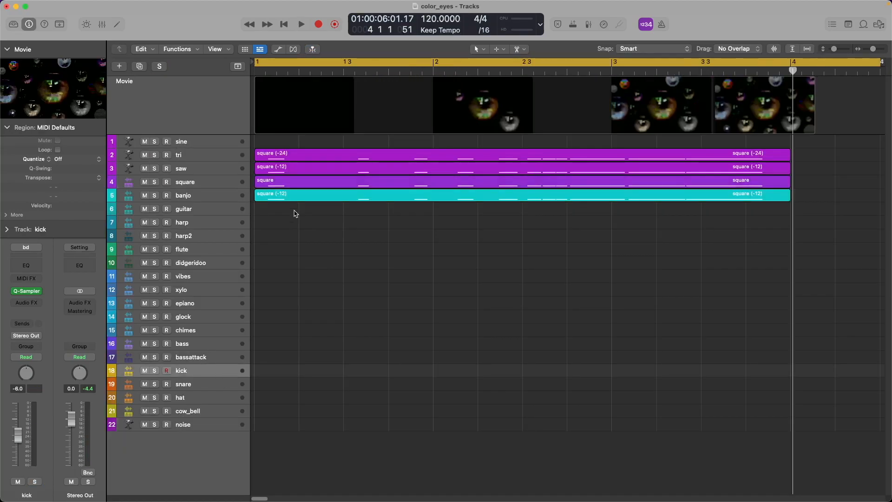
{"action": "left_click_drag", "start_coordinate": [306, 196], "coordinate": [309, 373]}
{"action": "key", "text": "s"}
{"action": "key", "text": "space"}
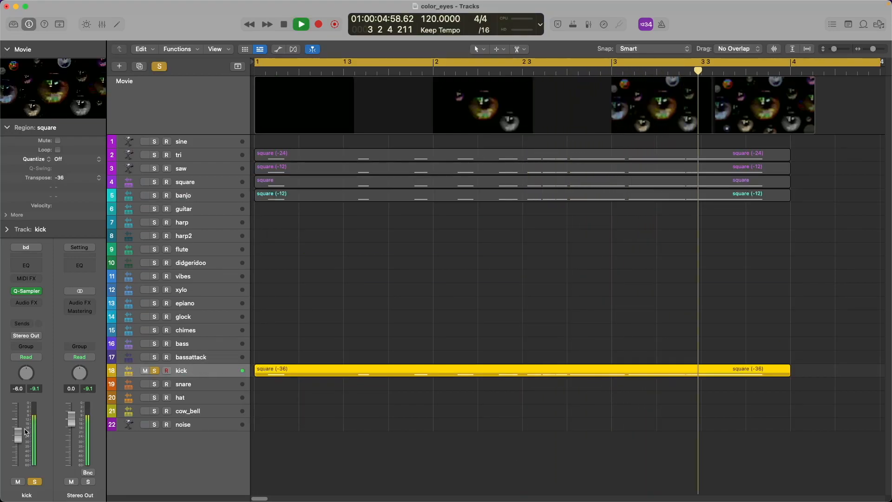
{"action": "left_click_drag", "start_coordinate": [18, 435], "coordinate": [18, 439]}
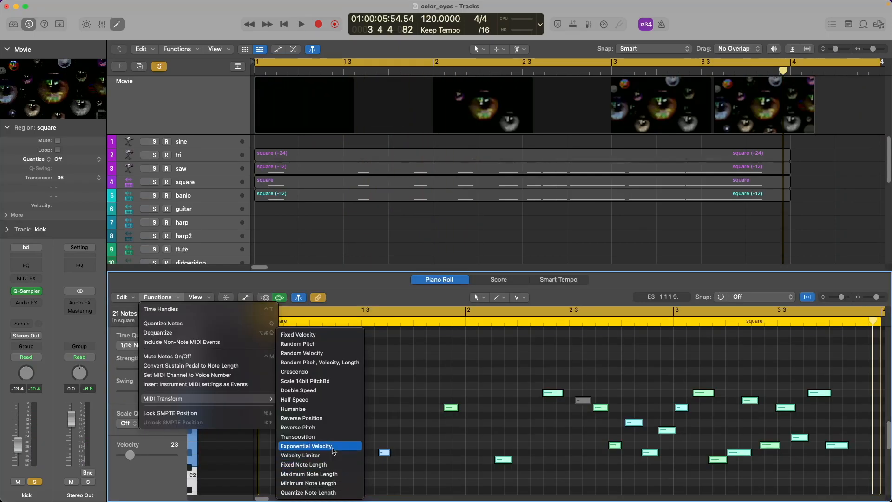
Apply the random pitch, velocity and length MIDI Transform to the square region and play it back.
{"action": "left_click", "coordinate": [320, 362]}
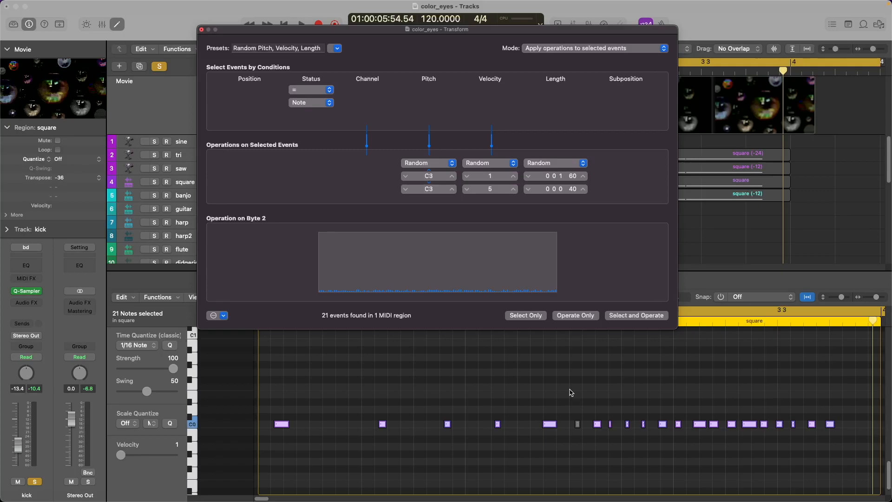
{"action": "scroll", "coordinate": [571, 393], "scroll_direction": "up", "scroll_amount": 3}
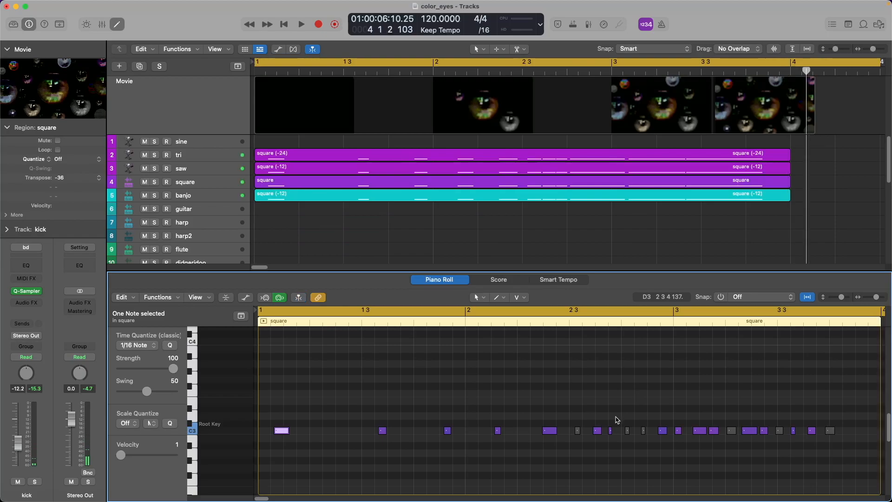
{"action": "key", "text": "space"}
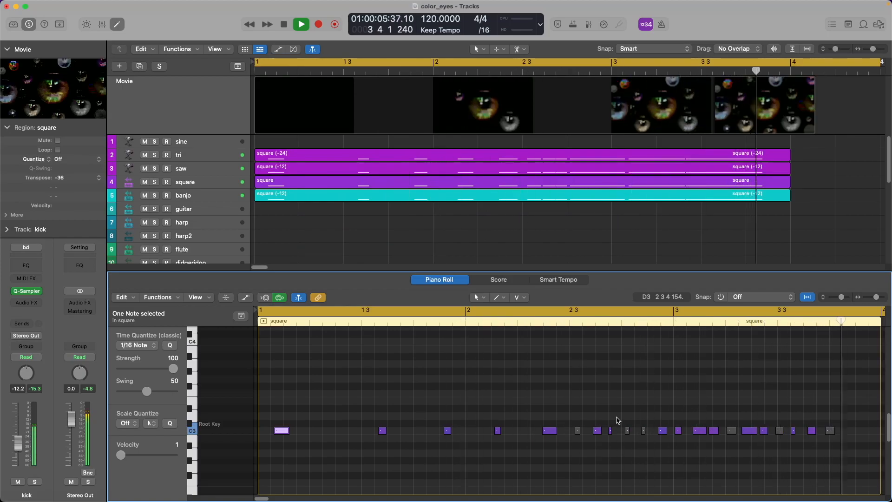
{"action": "key", "text": "space"}
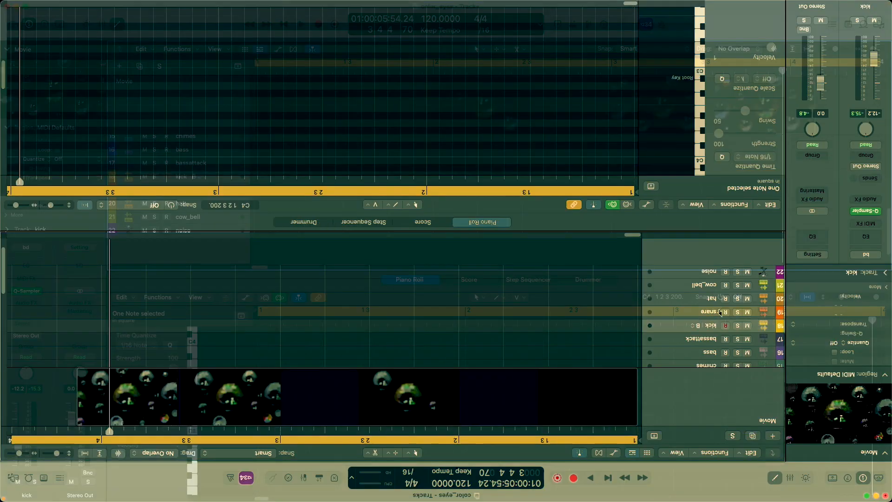
Play back the arrangement with the new guitar, snare and noise regions.
{"action": "key", "text": "space"}
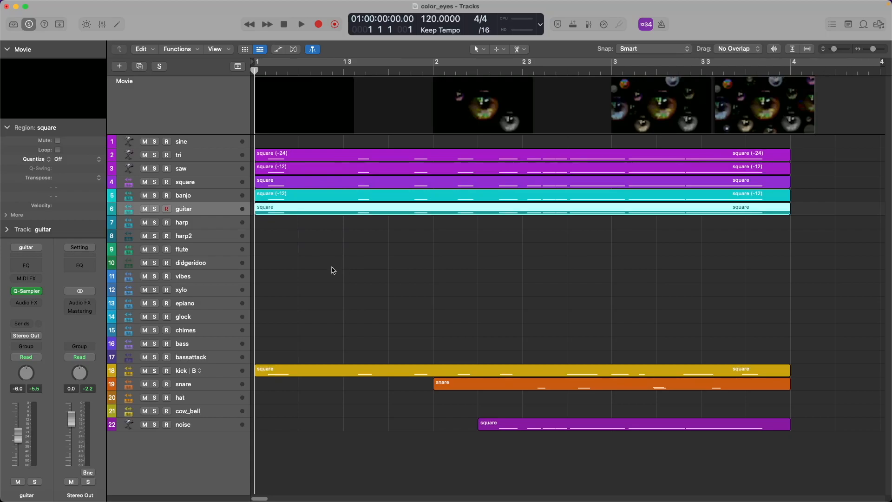
Copy the guitar region onto harp and the other instrument tracks.
{"action": "left_click_drag", "start_coordinate": [311, 215], "coordinate": [307, 238]}
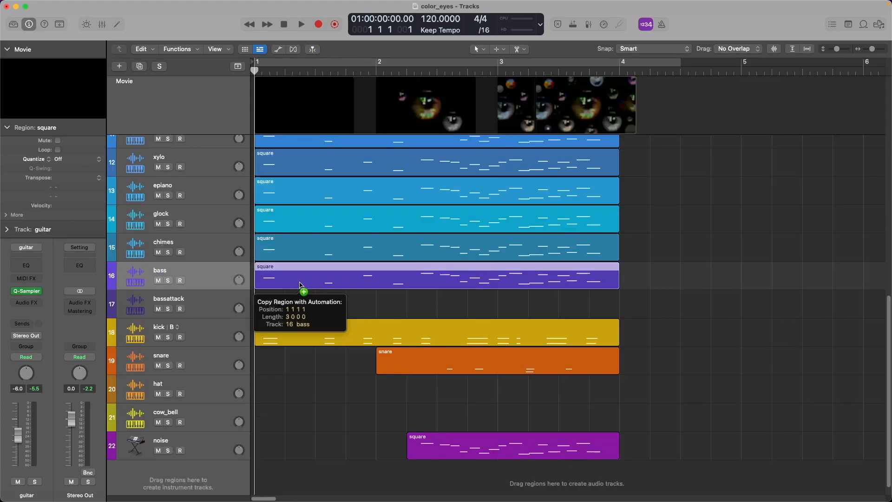
{"action": "left_click_drag", "start_coordinate": [300, 286], "coordinate": [300, 285]}
{"action": "scroll", "coordinate": [376, 360], "scroll_direction": "up", "scroll_amount": 5}
{"action": "left_click", "coordinate": [402, 331], "text": "ctrl+alt"}
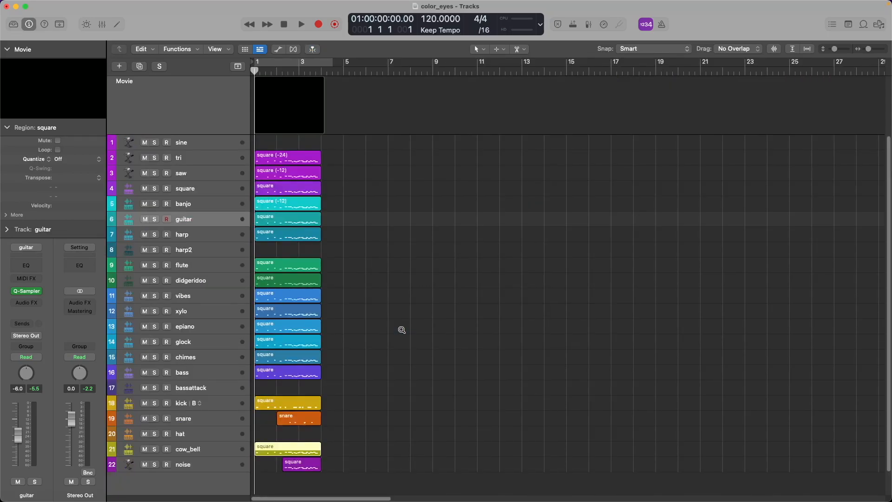
Fit all regions to the window, play the full arrangement, and add a new audio track.
{"action": "key", "text": "z"}
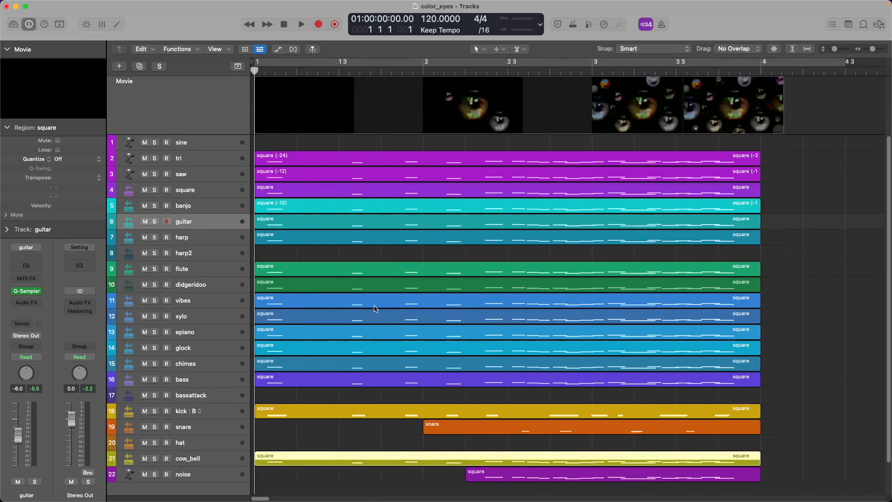
{"action": "key", "text": "space"}
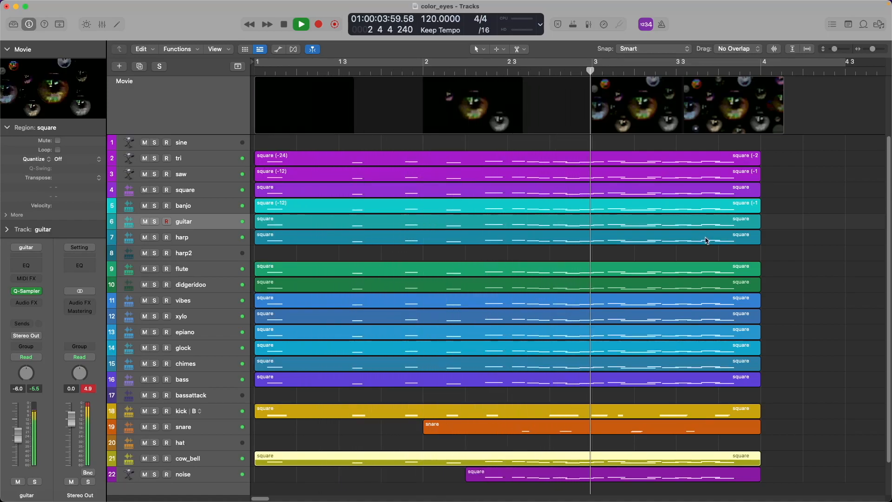
{"action": "key", "text": "space"}
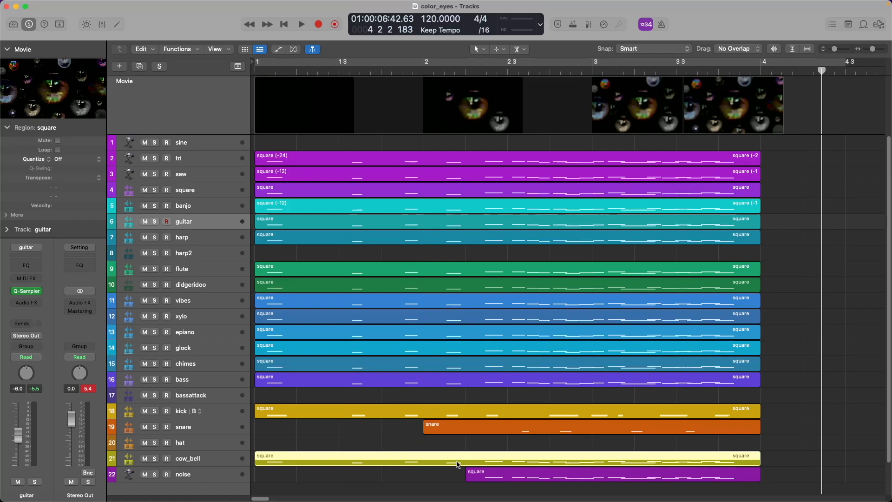
{"action": "key", "text": "Return"}
{"action": "scroll", "coordinate": [458, 464], "scroll_direction": "down", "scroll_amount": 3}
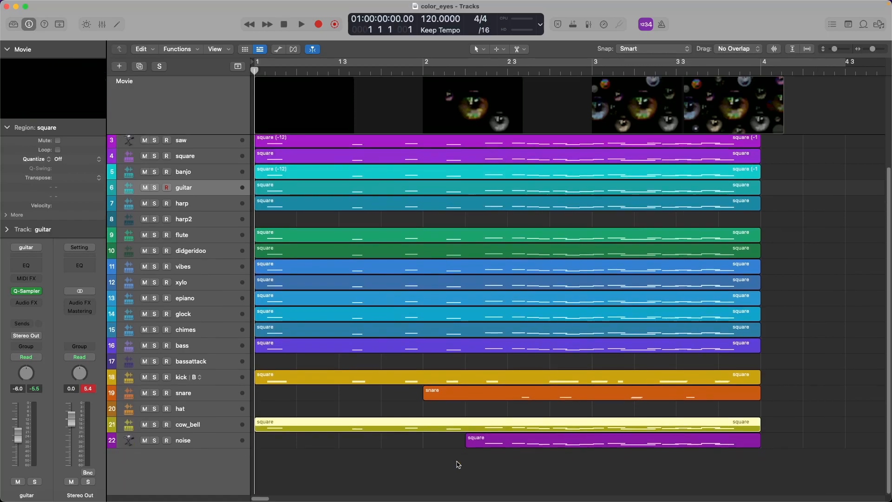
{"action": "key", "text": "alt+super+a"}
Move the new audio track to the bottom, solo it, and record a pop sound.
{"action": "left_click_drag", "start_coordinate": [209, 205], "coordinate": [224, 384]}
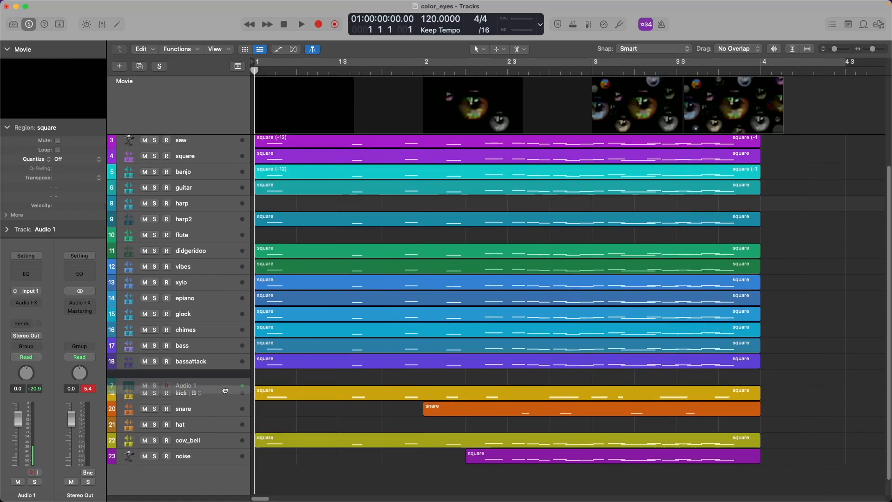
{"action": "left_click", "coordinate": [155, 457]}
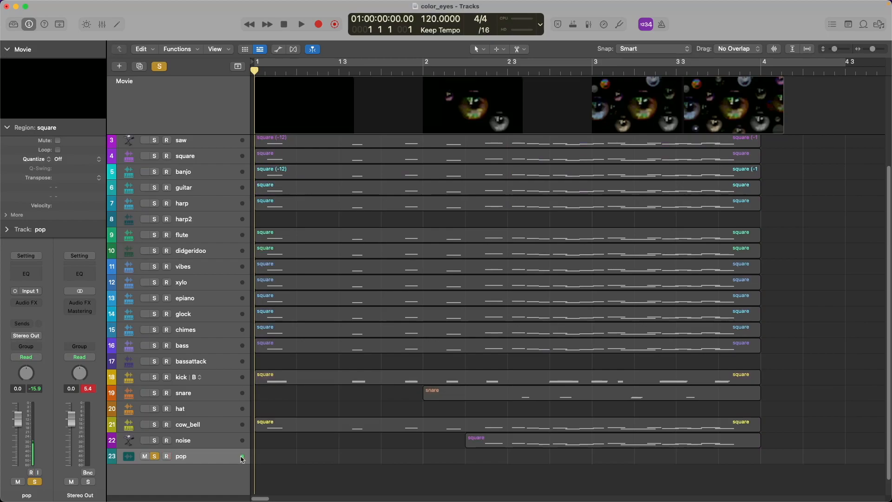
{"action": "key", "text": "r"}
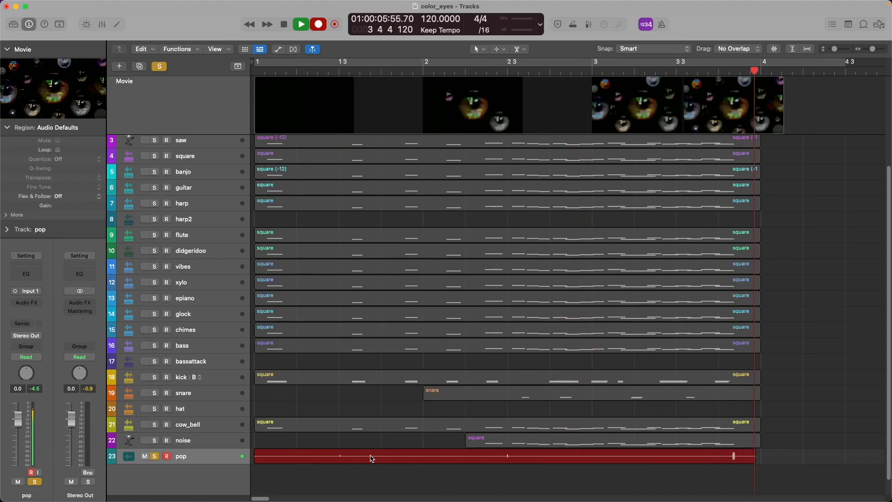
{"action": "key", "text": "space"}
{"action": "key", "text": "space"}
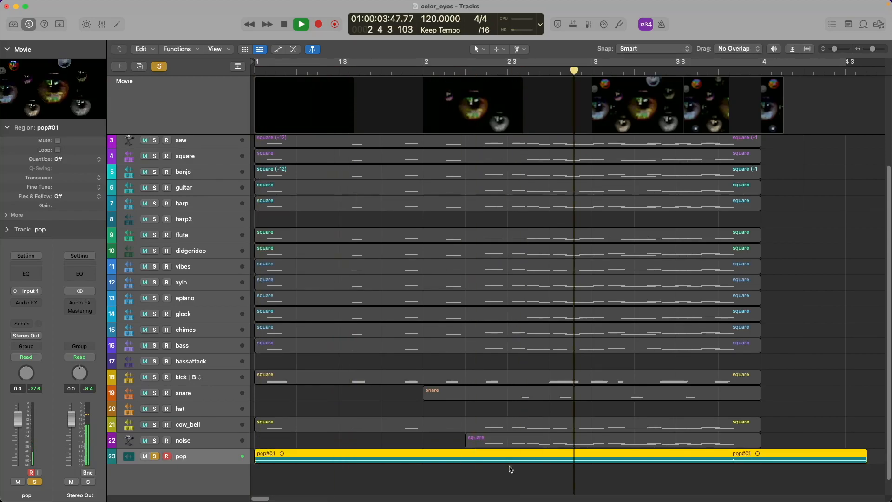
{"action": "key", "text": "space"}
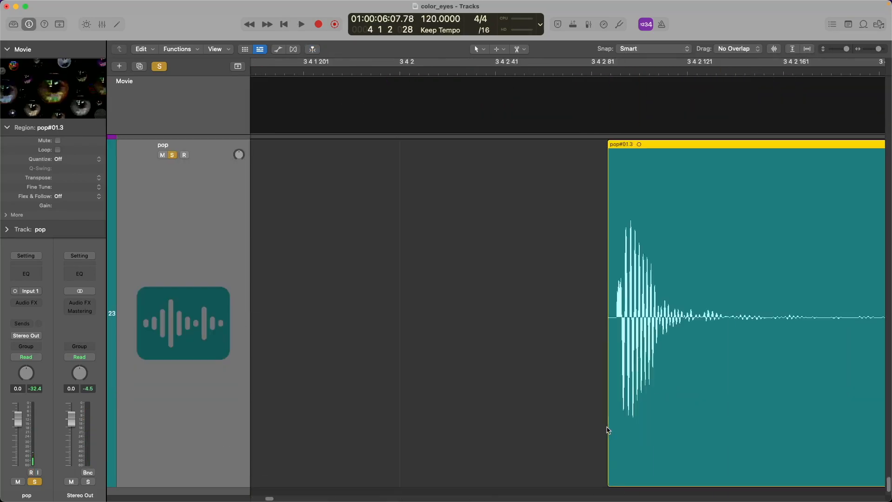
Trim the pop region's start so only one short pop#01.3 hit remains, and play it.
{"action": "left_click_drag", "start_coordinate": [609, 426], "coordinate": [617, 421]}
{"action": "scroll", "coordinate": [651, 400], "scroll_direction": "right", "scroll_amount": 6}
{"action": "key", "text": "space"}
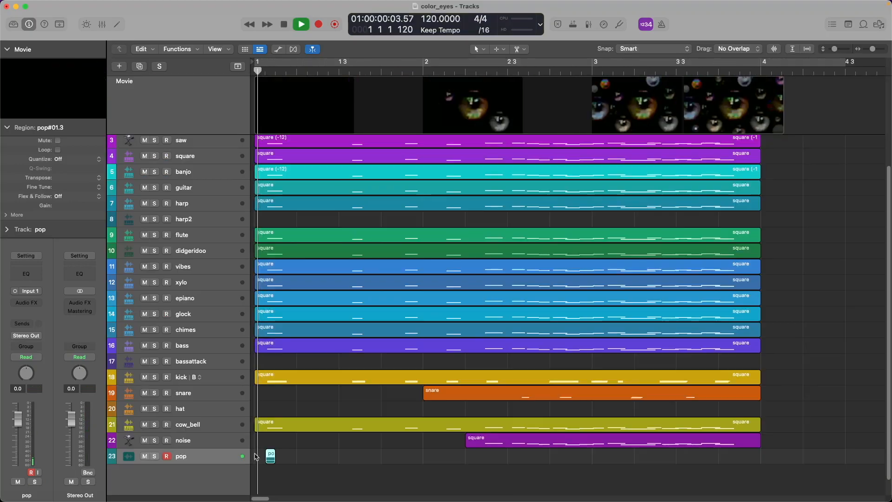
{"action": "key", "text": "space"}
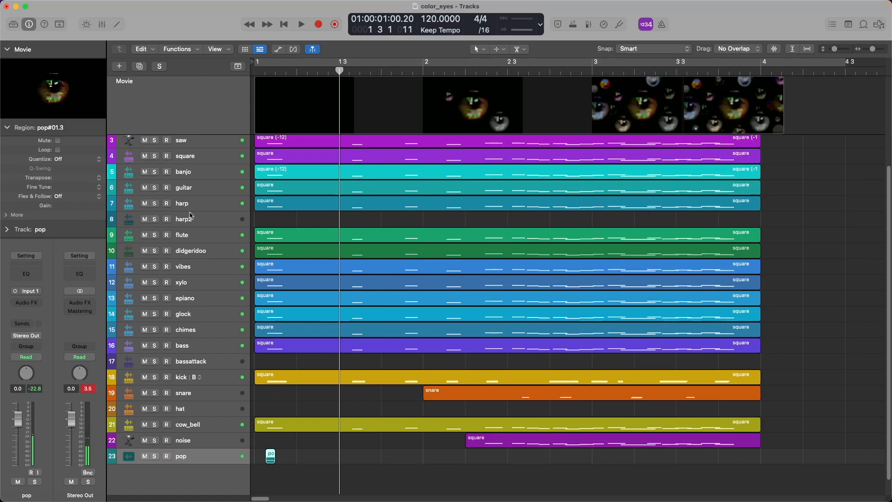
Mute guitar through bassattack except kick, and raise the cow_bell region an octave to +12.
{"action": "left_click_drag", "start_coordinate": [145, 188], "coordinate": [156, 381]}
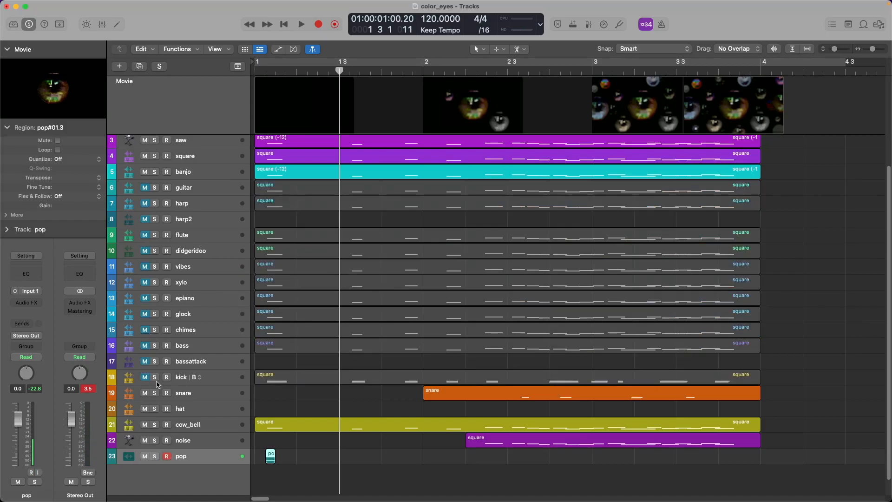
{"action": "left_click", "coordinate": [145, 377]}
{"action": "left_click", "coordinate": [294, 424]}
{"action": "key", "text": "space"}
{"action": "key", "text": "s"}
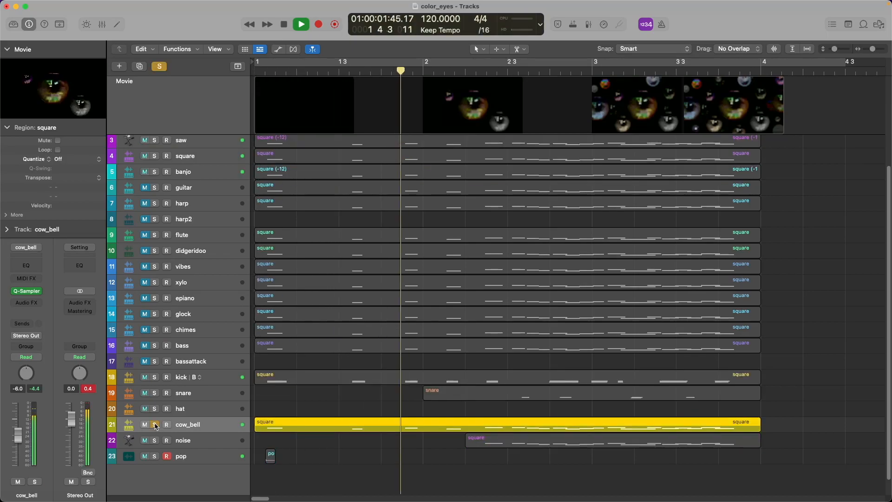
{"action": "key", "text": "alt+shift+Up"}
{"action": "key", "text": "space"}
{"action": "key", "text": "space"}
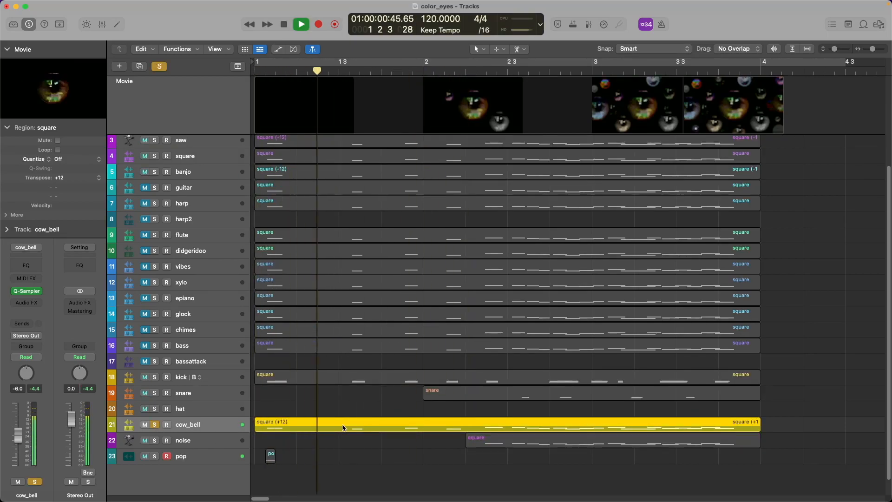
{"action": "key", "text": "s"}
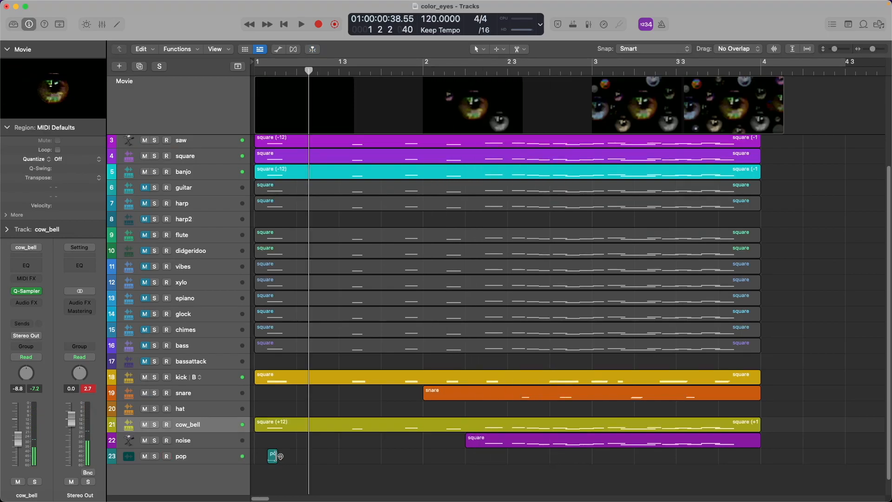
Create a Quick Sampler track from the pop#01.3 region and make the sample follow project tempo.
{"action": "left_click_drag", "start_coordinate": [275, 455], "coordinate": [204, 444]}
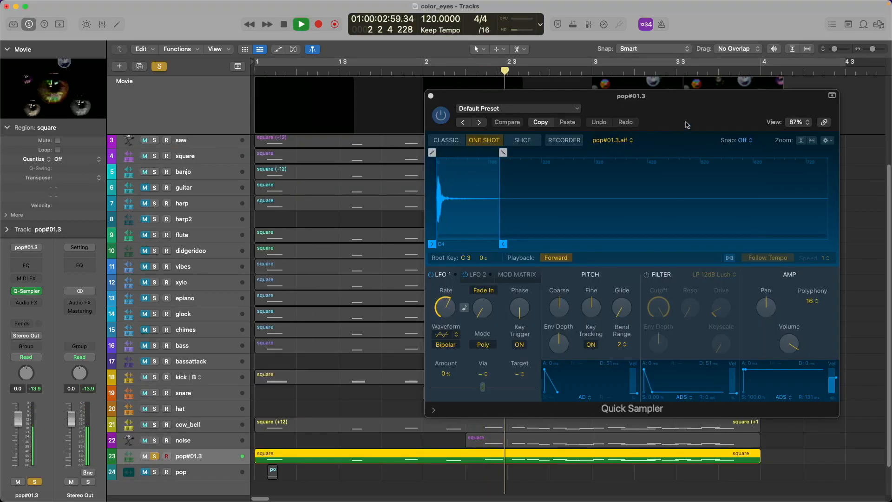
{"action": "left_click_drag", "start_coordinate": [687, 122], "coordinate": [596, 149]}
{"action": "left_click", "coordinate": [640, 283]}
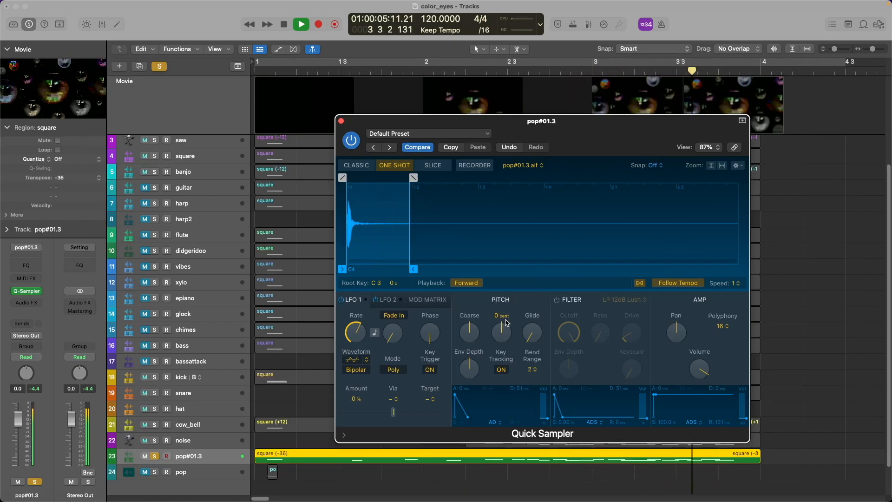
Duplicate the pop#01.3 track twice with regions at -12, -24 and -36, and compare them soloed.
{"action": "key", "text": "space"}
{"action": "left_click", "coordinate": [231, 462]}
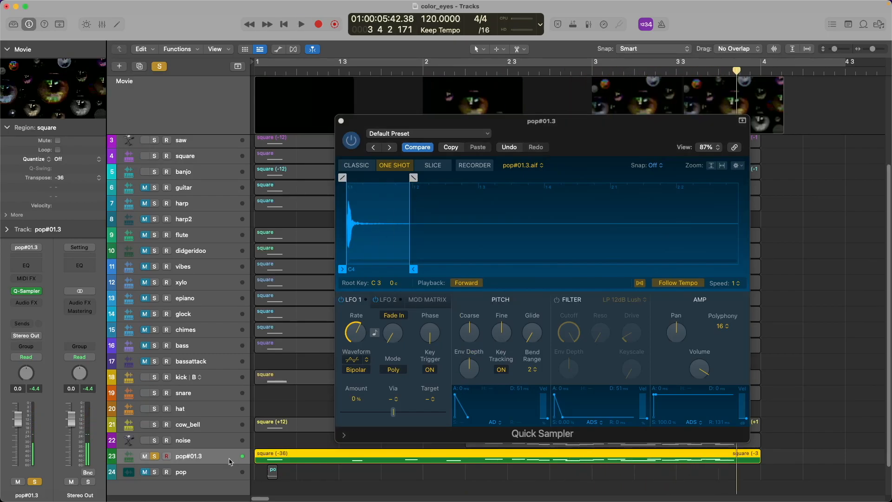
{"action": "key", "text": "super+d"}
{"action": "key", "text": "super+d"}
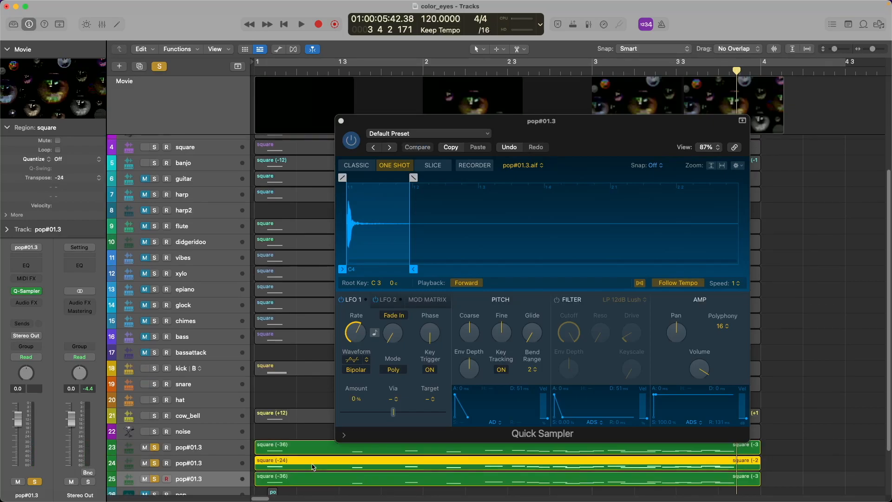
{"action": "key", "text": "space"}
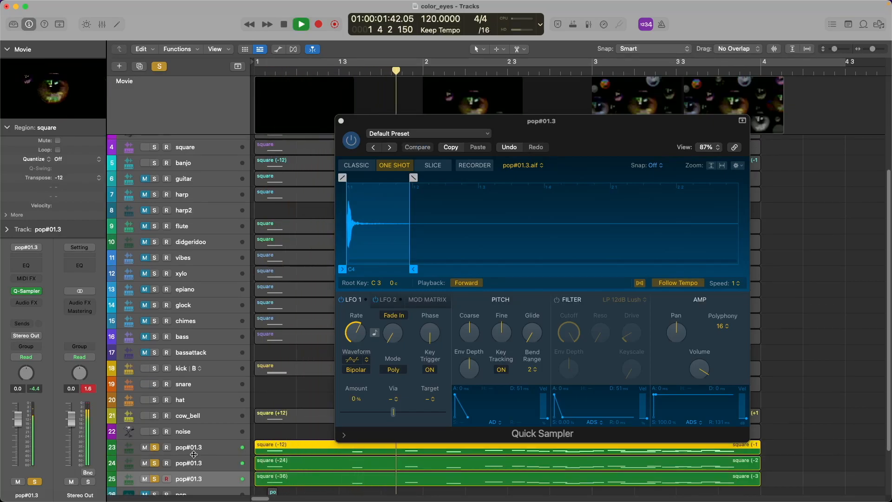
{"action": "left_click", "coordinate": [195, 453]}
{"action": "left_click", "coordinate": [155, 448]}
{"action": "left_click", "coordinate": [156, 479]}
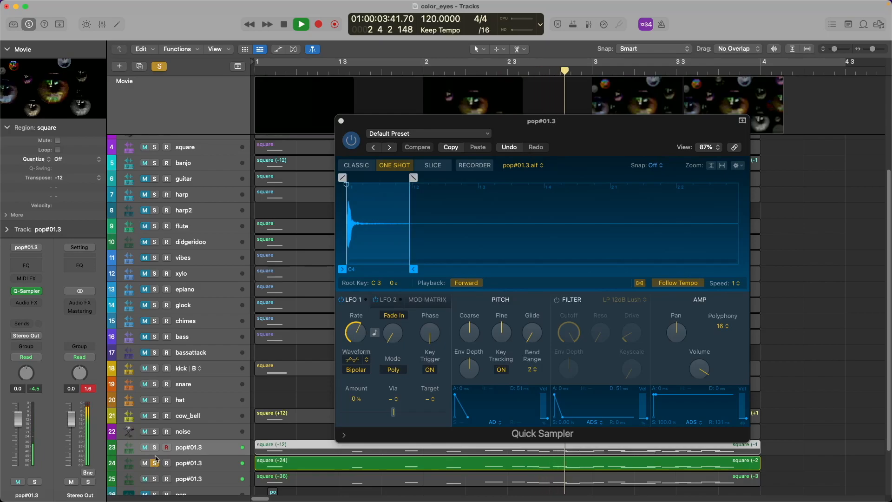
{"action": "left_click", "coordinate": [155, 448]}
{"action": "left_click", "coordinate": [154, 464]}
{"action": "key", "text": "space"}
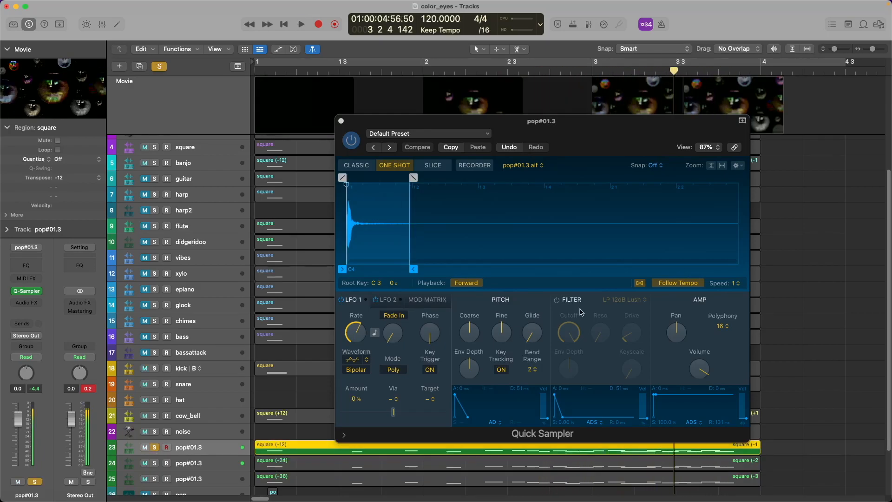
Switch on the Quick Sampler's filter section and play the pop sound from the start.
{"action": "left_click", "coordinate": [557, 301]}
{"action": "key", "text": "Return"}
{"action": "key", "text": "space"}
{"action": "key", "text": "space"}
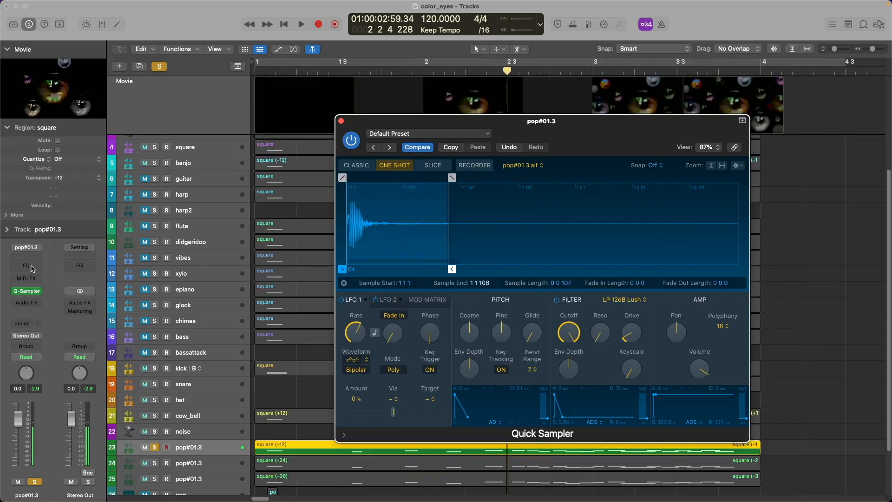
Insert a Channel EQ on the first pop#01.3 track and unsolo it.
{"action": "left_click", "coordinate": [27, 265]}
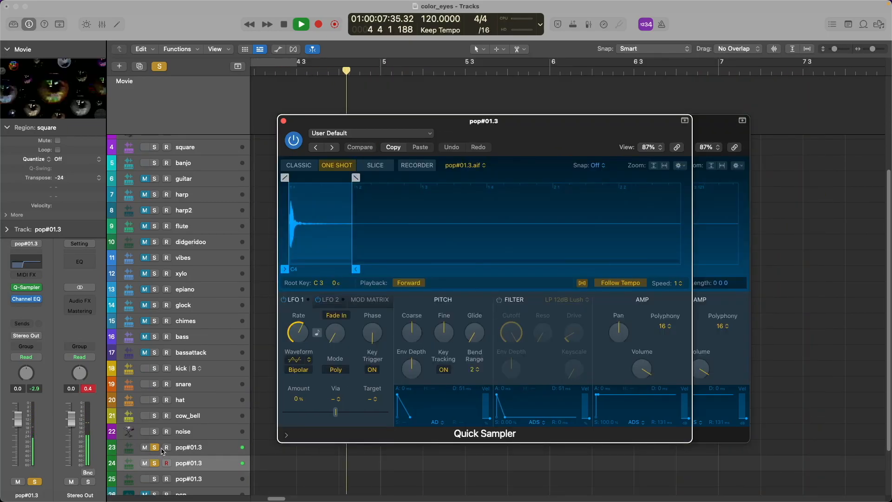
{"action": "left_click", "coordinate": [157, 448]}
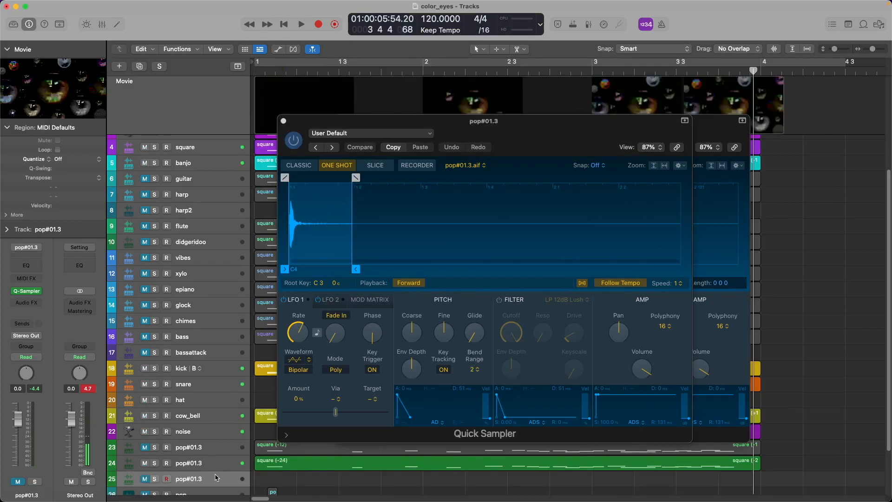
{"action": "left_click", "coordinate": [217, 449]}
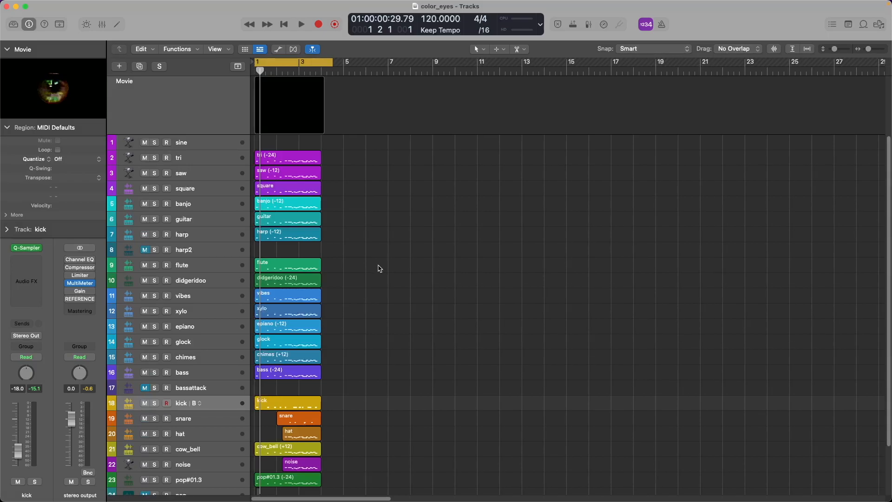
{"action": "left_click_drag", "start_coordinate": [346, 434], "coordinate": [252, 151]}
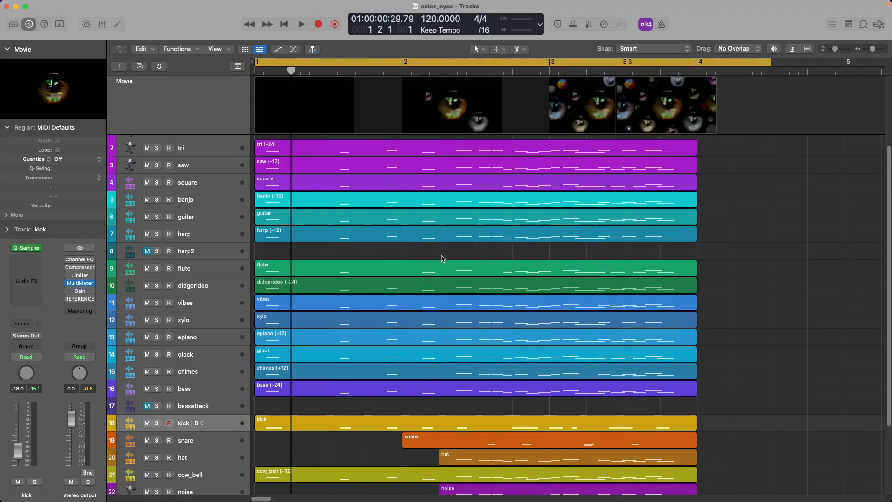
{"action": "left_click", "coordinate": [292, 149]}
{"action": "left_click", "coordinate": [258, 75]}
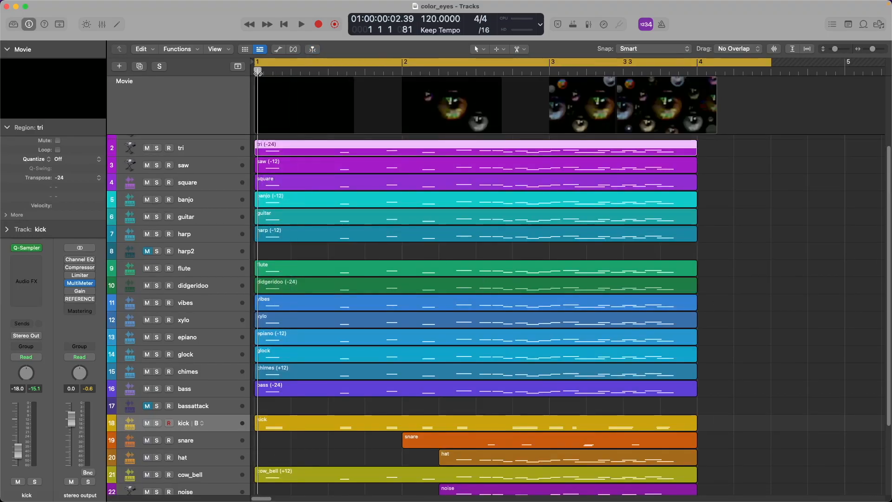
{"action": "scroll", "coordinate": [388, 218], "scroll_direction": "down", "scroll_amount": 5}
{"action": "scroll", "coordinate": [463, 302], "scroll_direction": "down", "scroll_amount": 3}
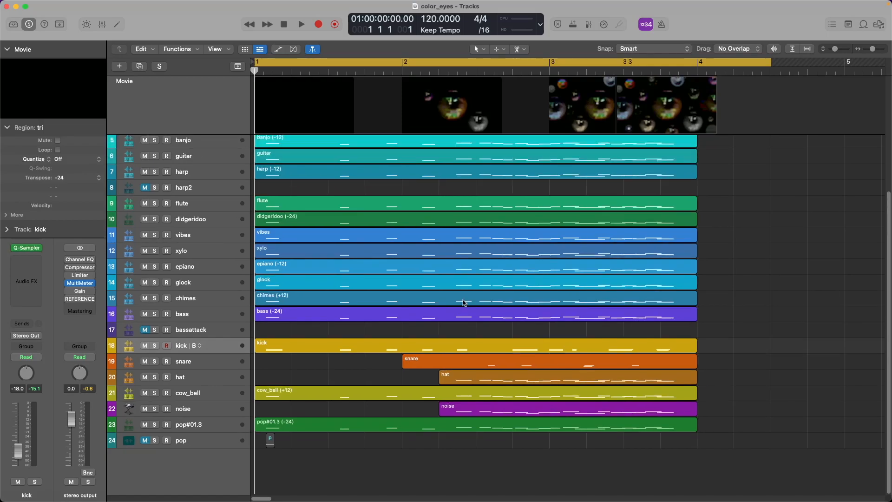
{"action": "scroll", "coordinate": [463, 302], "scroll_direction": "up", "scroll_amount": 1}
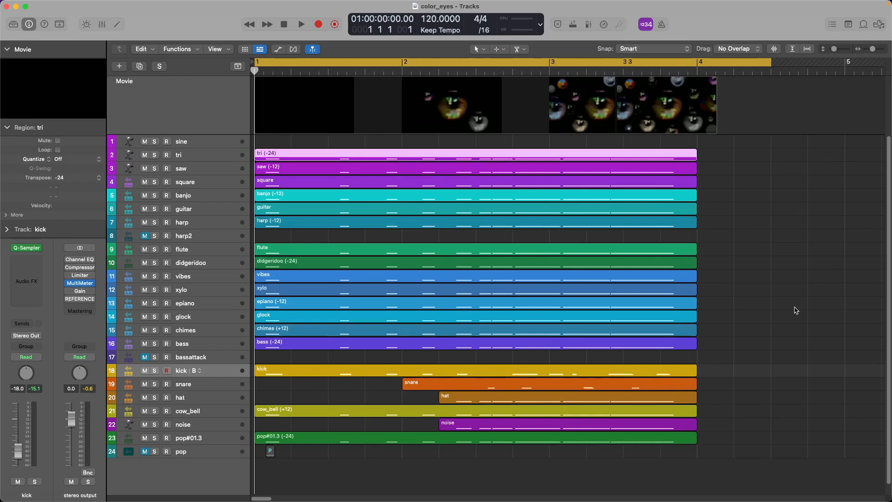
{"action": "key", "text": "space"}
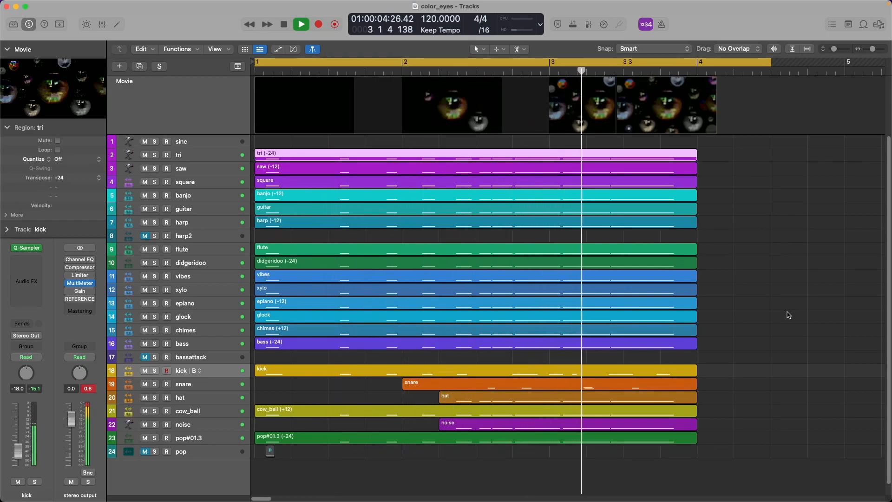
{"action": "key", "text": "space"}
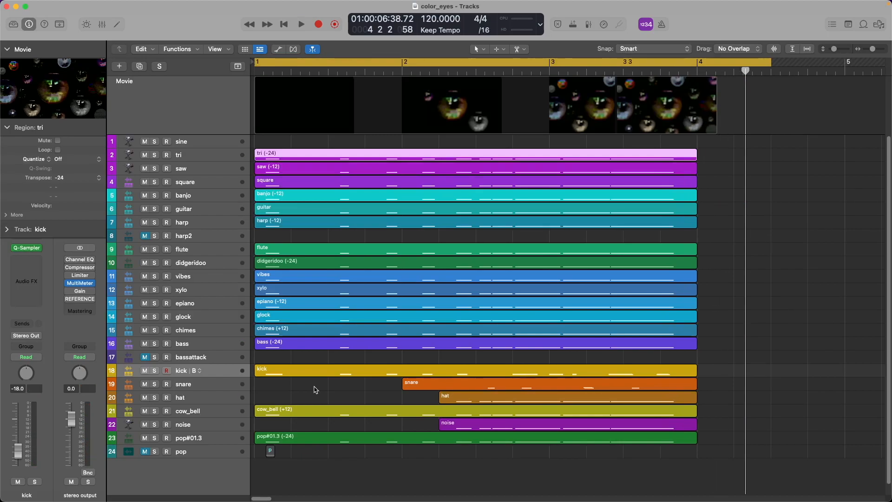
{"action": "left_click", "coordinate": [226, 374]}
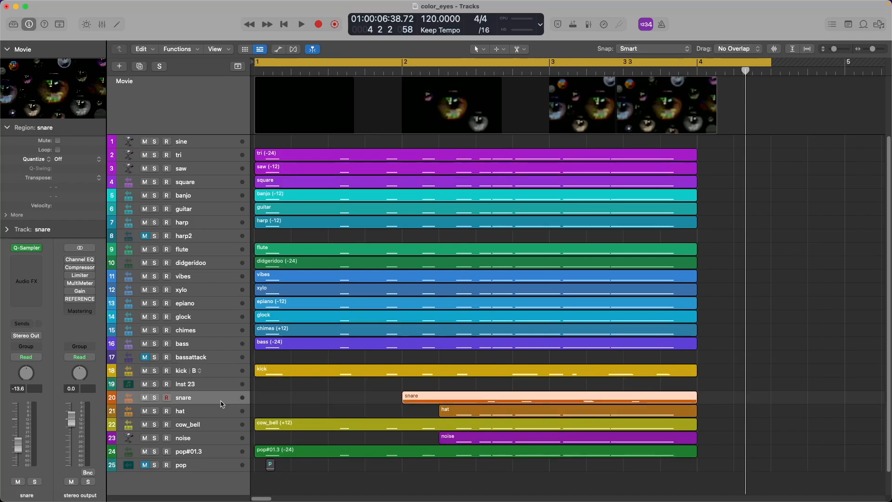
Insert a new instrument track below snare and audition the hat and noise tracks soloed.
{"action": "key", "text": "alt+super+s"}
{"action": "left_click", "coordinate": [157, 428]}
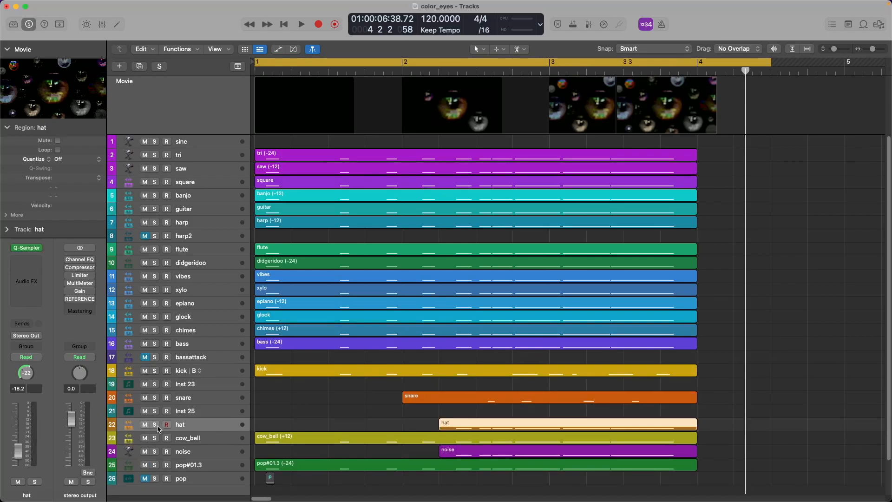
{"action": "left_click", "coordinate": [156, 425]}
{"action": "left_click", "coordinate": [155, 452]}
{"action": "key", "text": "space"}
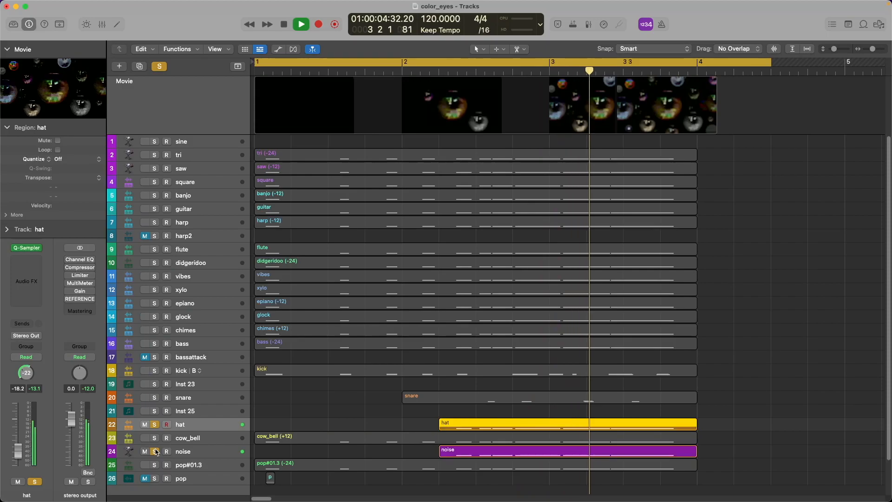
{"action": "key", "text": "space"}
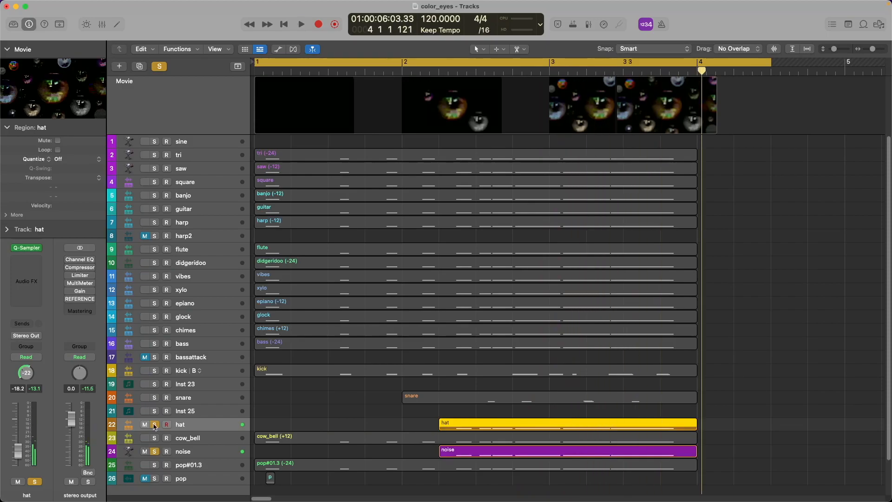
{"action": "left_click", "coordinate": [155, 425]}
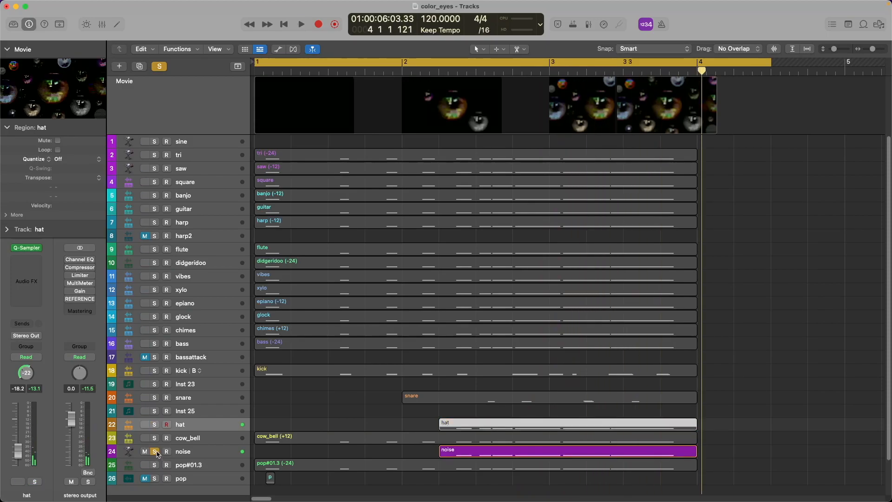
{"action": "left_click", "coordinate": [155, 452]}
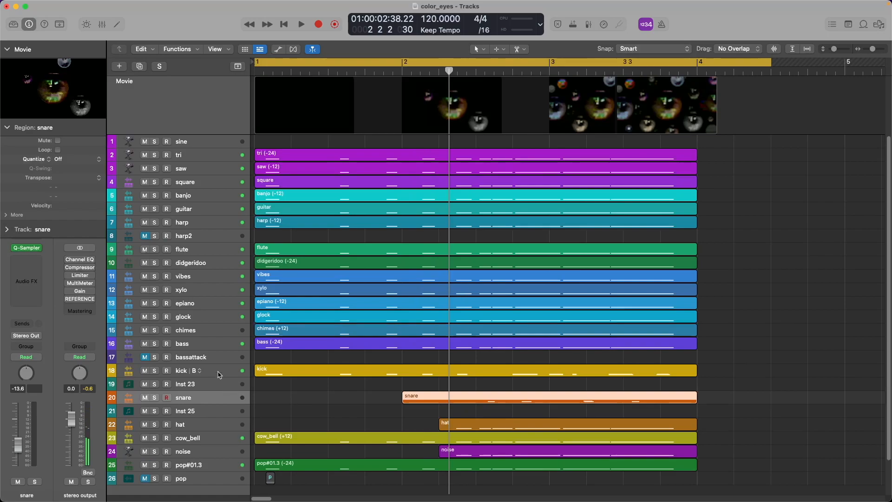
Select the kick track, play the song, and move the kick EQ window aside.
{"action": "left_click", "coordinate": [218, 374]}
{"action": "key", "text": "shift+space"}
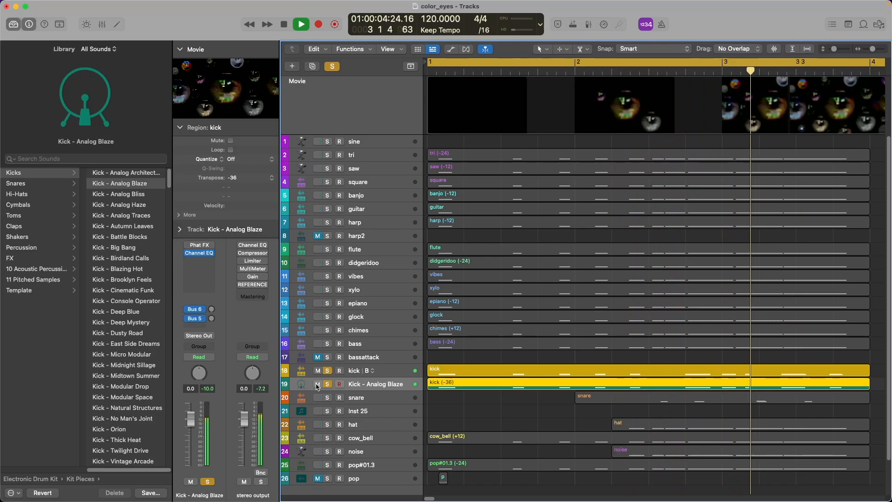
{"action": "key", "text": "space"}
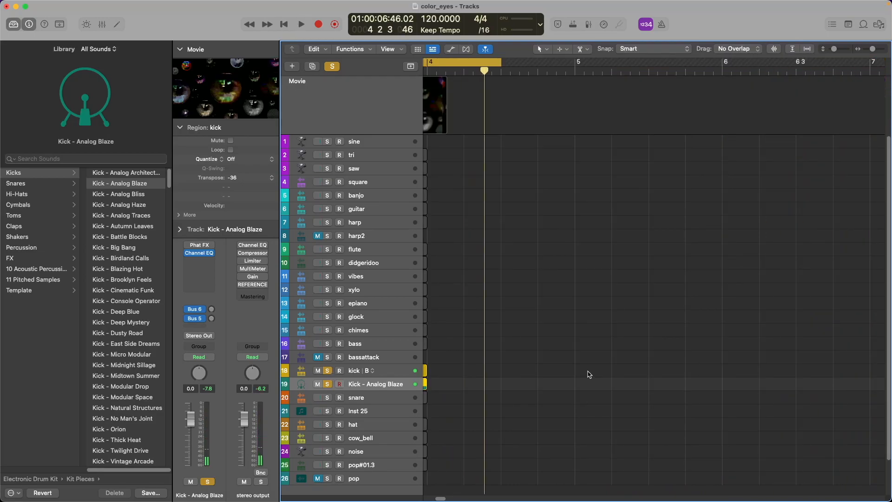
{"action": "key", "text": "space"}
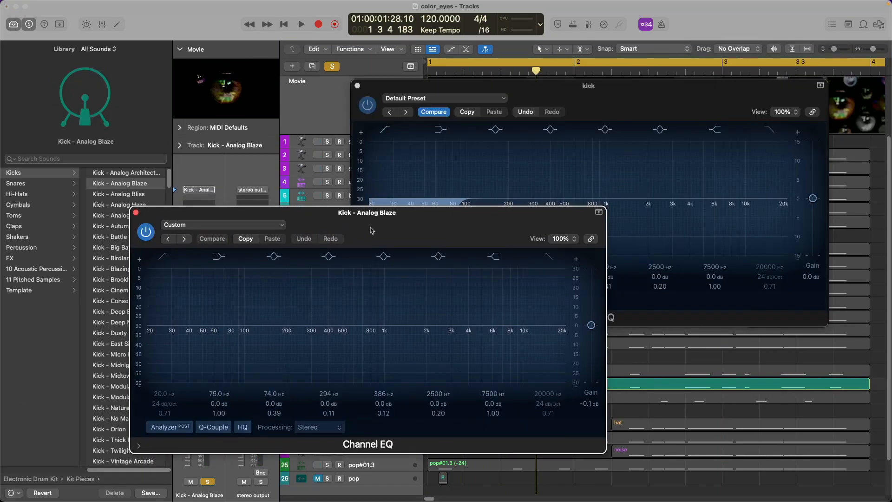
{"action": "key", "text": "space"}
{"action": "left_click_drag", "start_coordinate": [370, 230], "coordinate": [652, 188]}
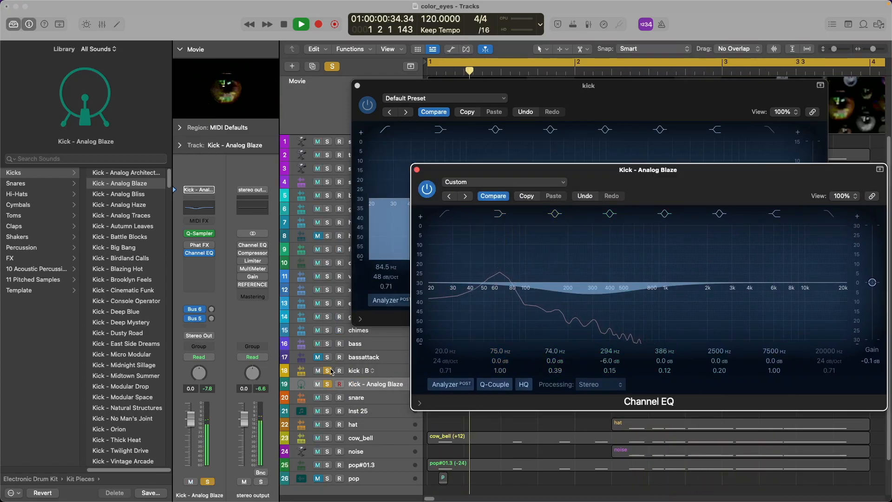
{"action": "key", "text": "space"}
Solo and unmute the Kick - Analog Blaze track and play it back.
{"action": "left_click", "coordinate": [329, 385]}
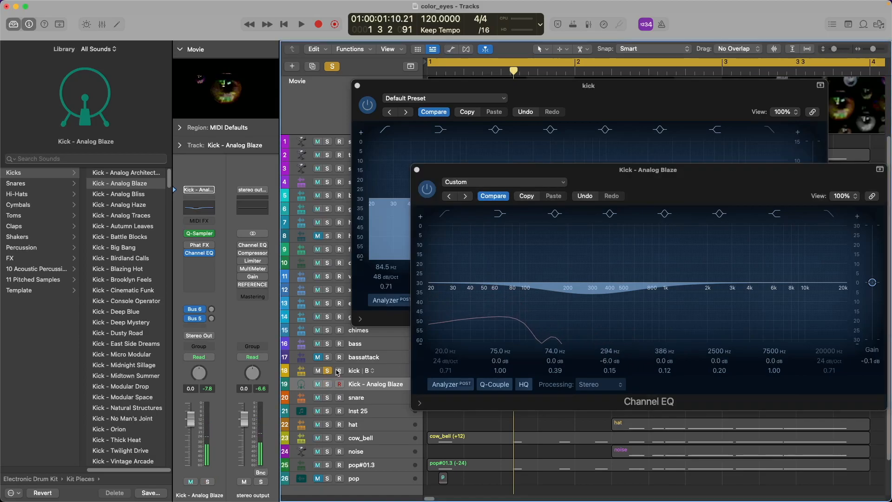
{"action": "left_click", "coordinate": [388, 371]}
{"action": "left_click", "coordinate": [328, 385]}
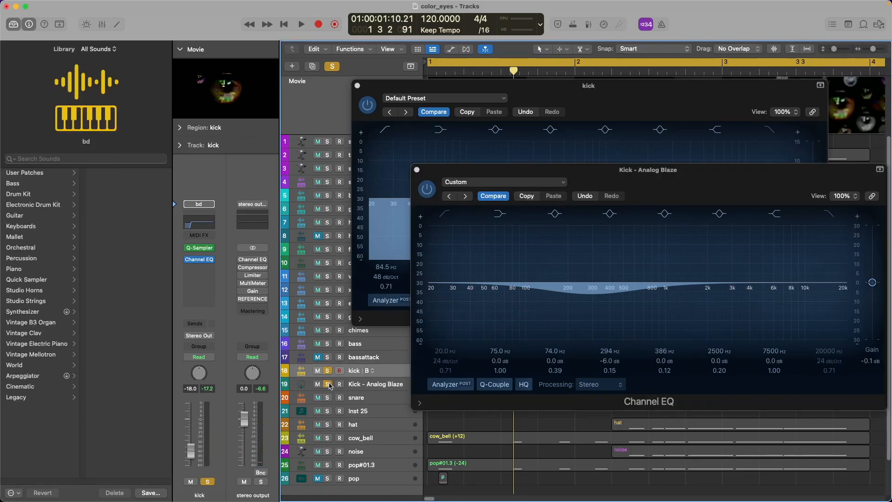
{"action": "left_click", "coordinate": [388, 385]}
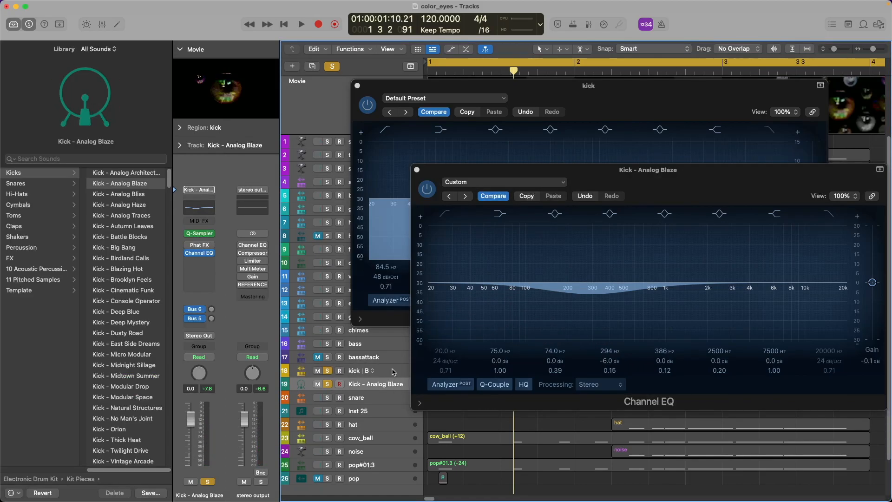
{"action": "key", "text": "space"}
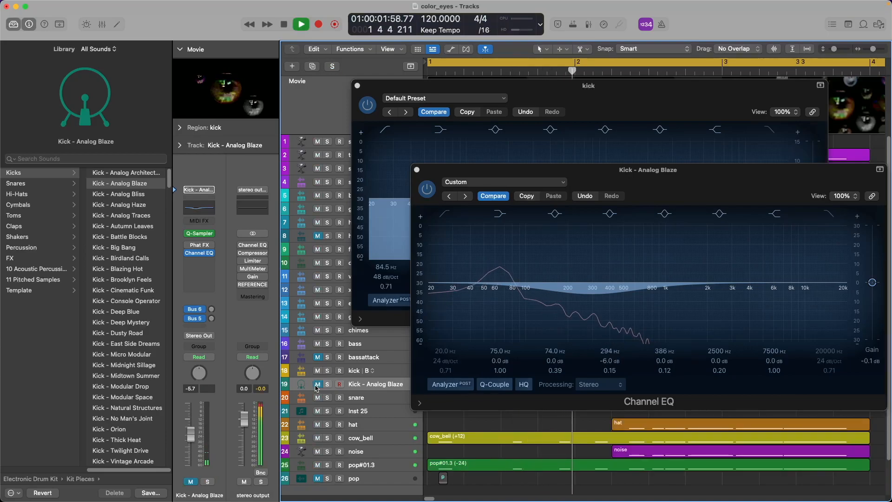
{"action": "left_click", "coordinate": [317, 384]}
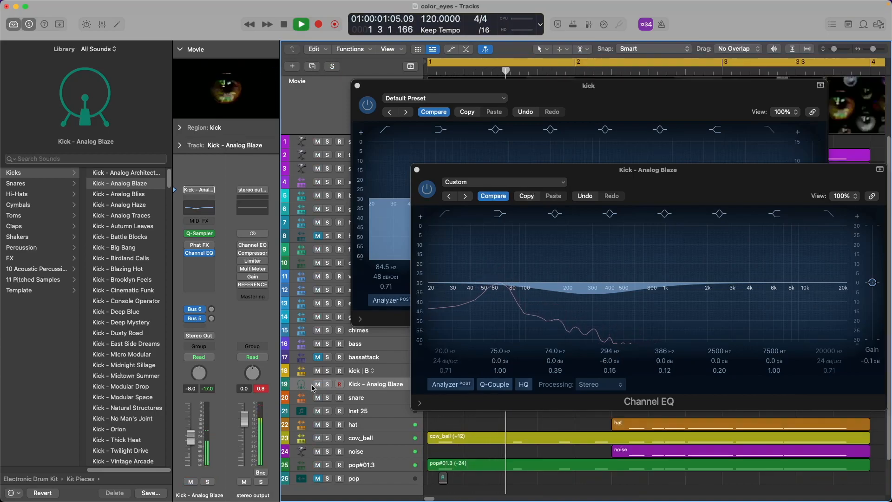
{"action": "key", "text": "space"}
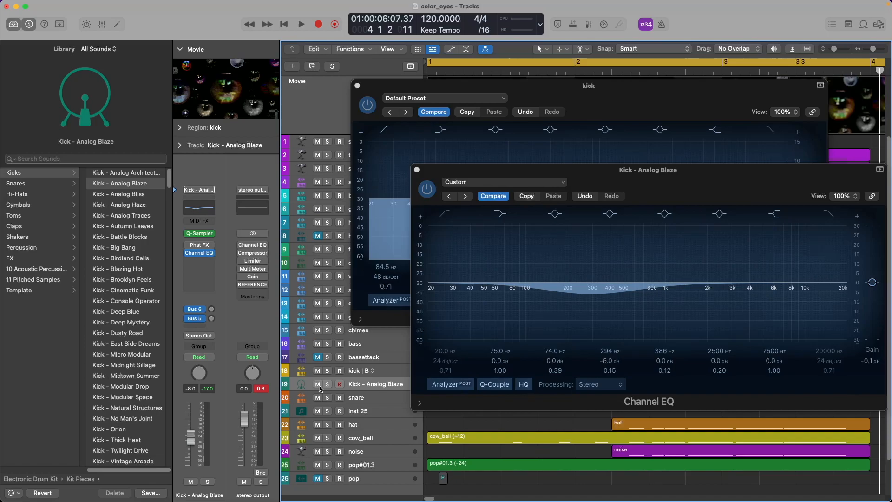
Close both Channel EQ windows and audition the drums from the snare track.
{"action": "key", "text": "v"}
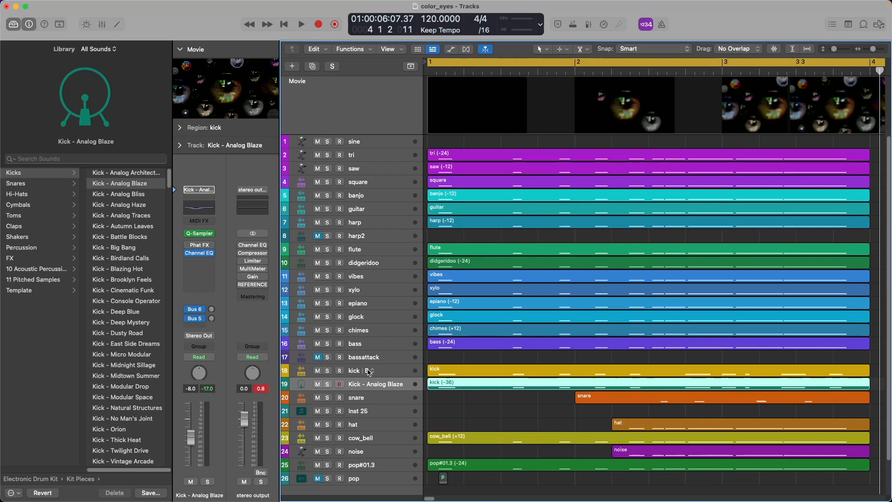
{"action": "left_click", "coordinate": [390, 398]}
{"action": "key", "text": "space"}
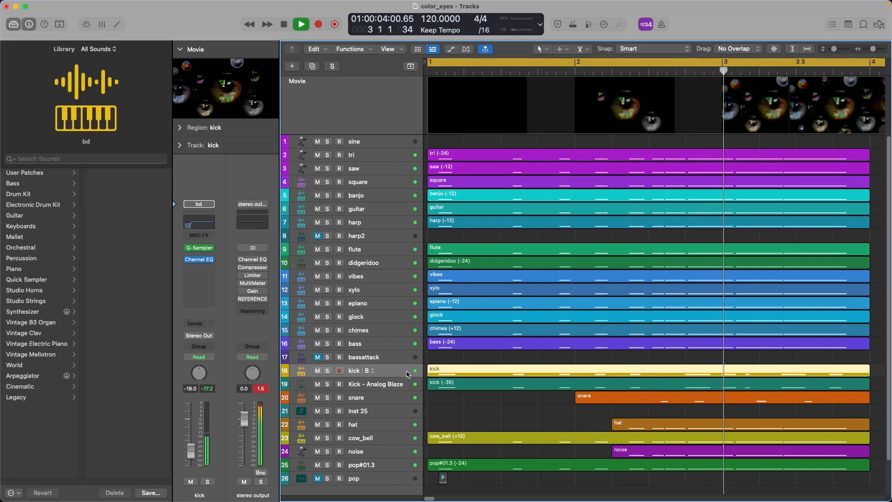
{"action": "key", "text": "space"}
Load Electronic Drum Kit > Kit Pieces > Snares > Snare 1 - Analog Blaze onto Inst 25.
{"action": "left_click", "coordinate": [387, 415]}
{"action": "left_click", "coordinate": [52, 205]}
{"action": "scroll", "coordinate": [143, 363], "scroll_direction": "down", "scroll_amount": 20}
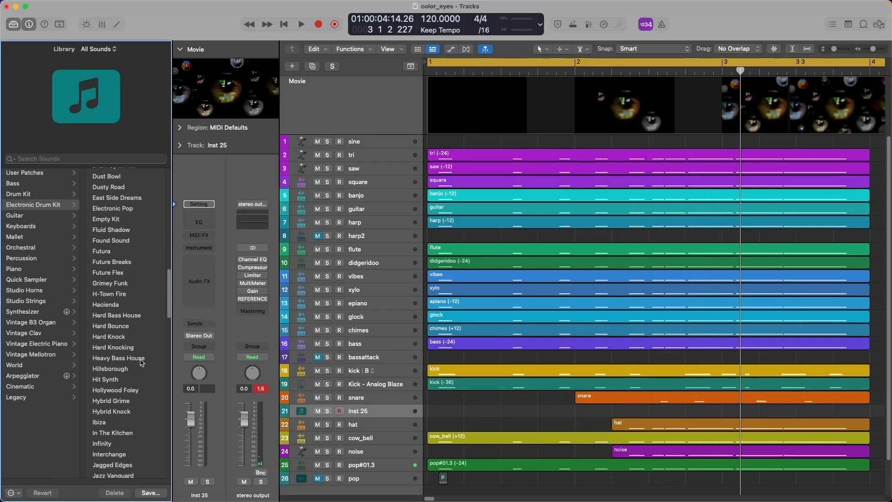
{"action": "left_click", "coordinate": [141, 361]}
{"action": "left_click", "coordinate": [119, 184]}
{"action": "scroll", "coordinate": [133, 278], "scroll_direction": "down", "scroll_amount": 20}
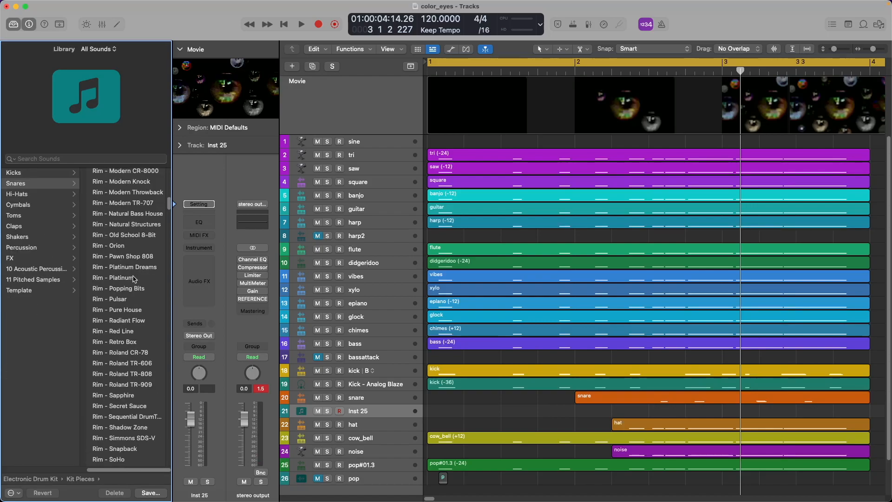
{"action": "scroll", "coordinate": [134, 293], "scroll_direction": "down", "scroll_amount": 2}
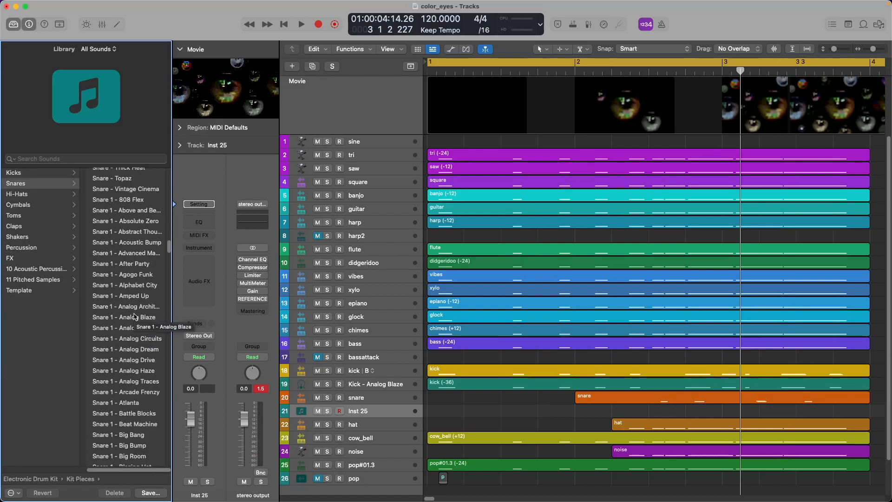
{"action": "left_click", "coordinate": [134, 318]}
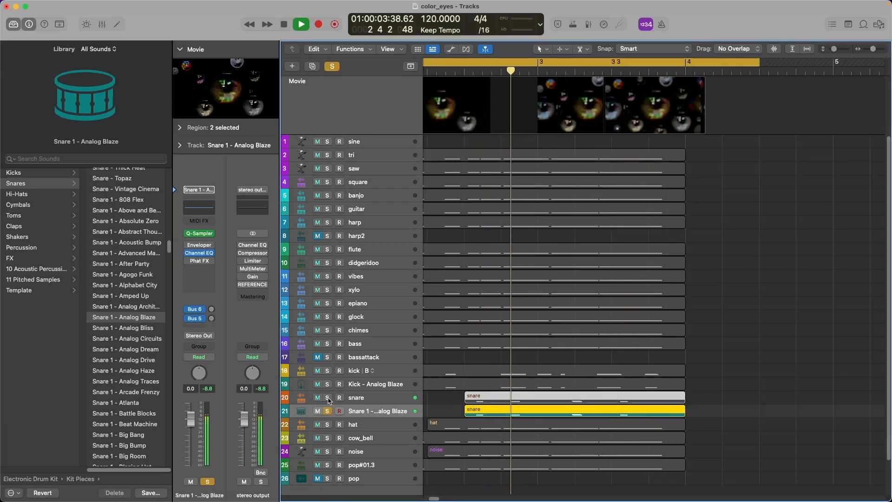
Play back the soloed snare layers, then open track 21's snare region notes.
{"action": "key", "text": "space"}
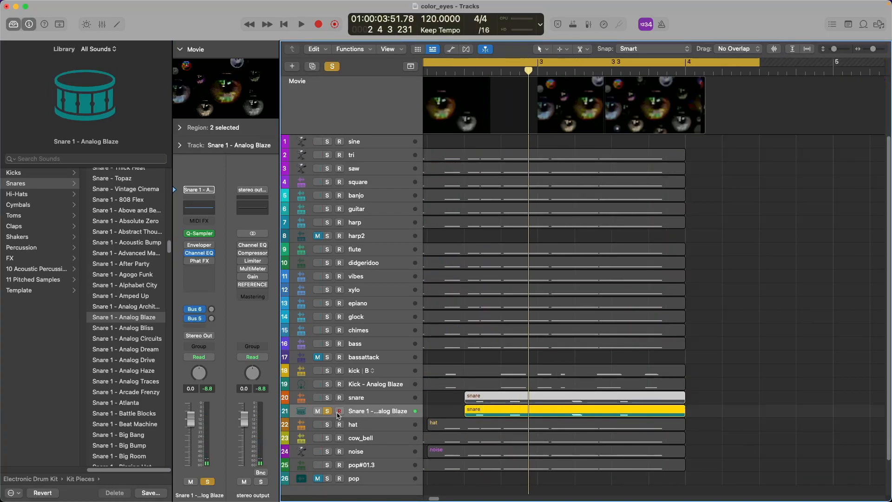
{"action": "left_click", "coordinate": [444, 406]}
{"action": "key", "text": "space"}
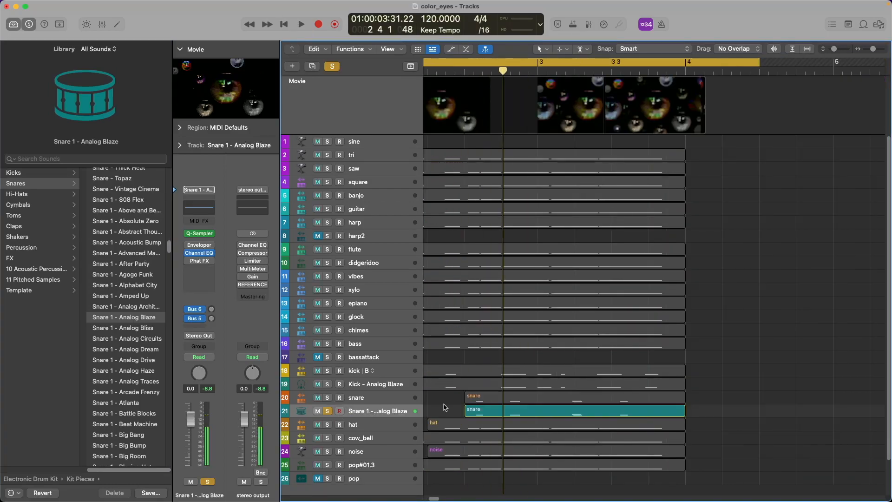
{"action": "double_click", "coordinate": [530, 412]}
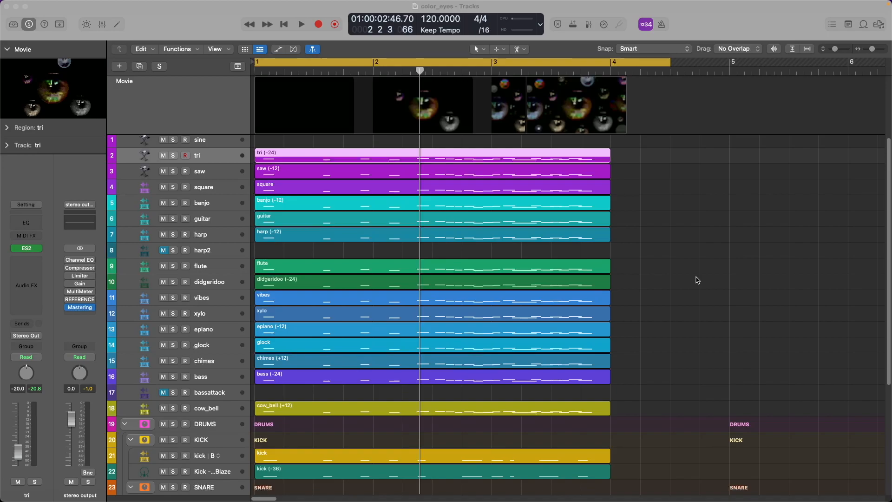
{"action": "key", "text": "space"}
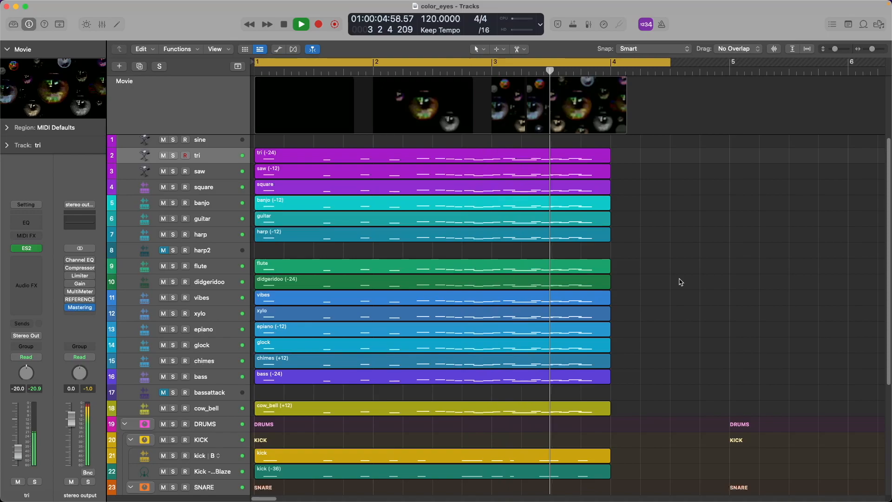
{"action": "key", "text": "space"}
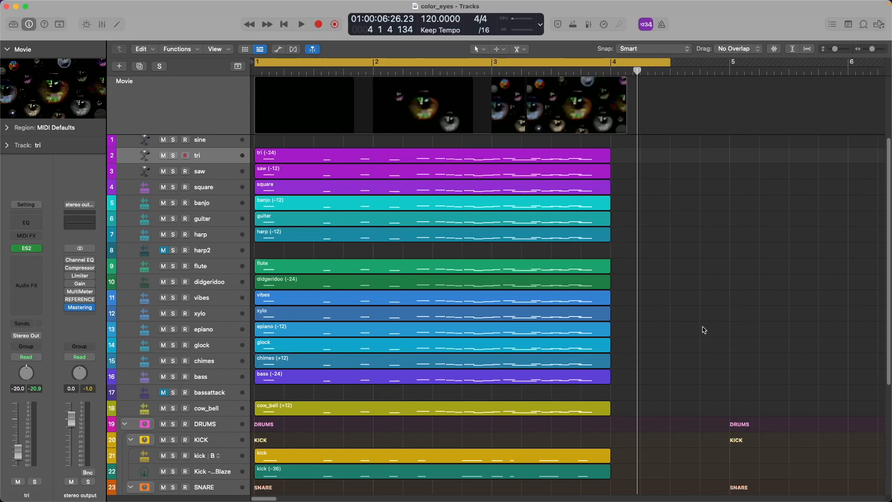
{"action": "scroll", "coordinate": [704, 330], "scroll_direction": "down", "scroll_amount": 5}
{"action": "scroll", "coordinate": [705, 330], "scroll_direction": "up", "scroll_amount": 4}
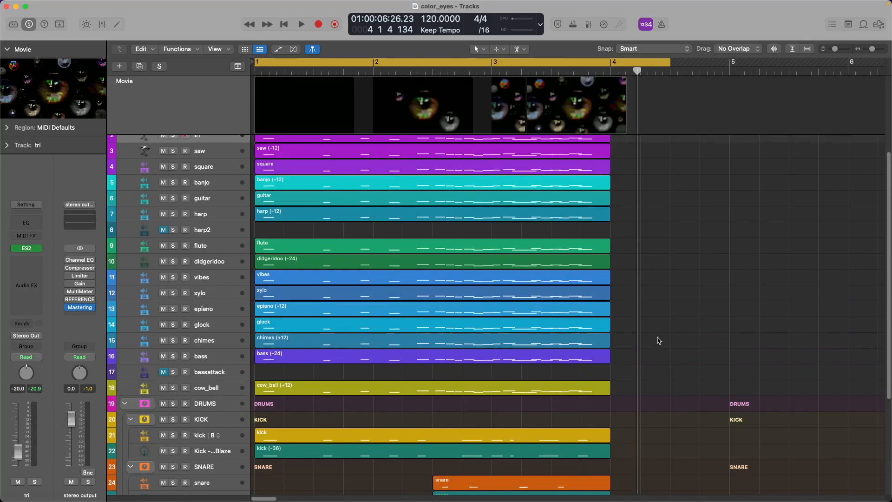
{"action": "scroll", "coordinate": [650, 338], "scroll_direction": "up", "scroll_amount": 2}
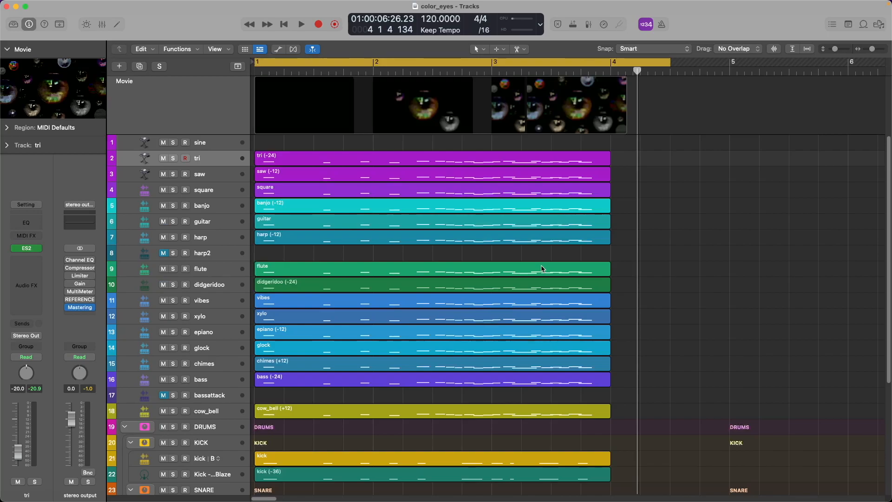
{"action": "mouse_move", "coordinate": [84, 311]}
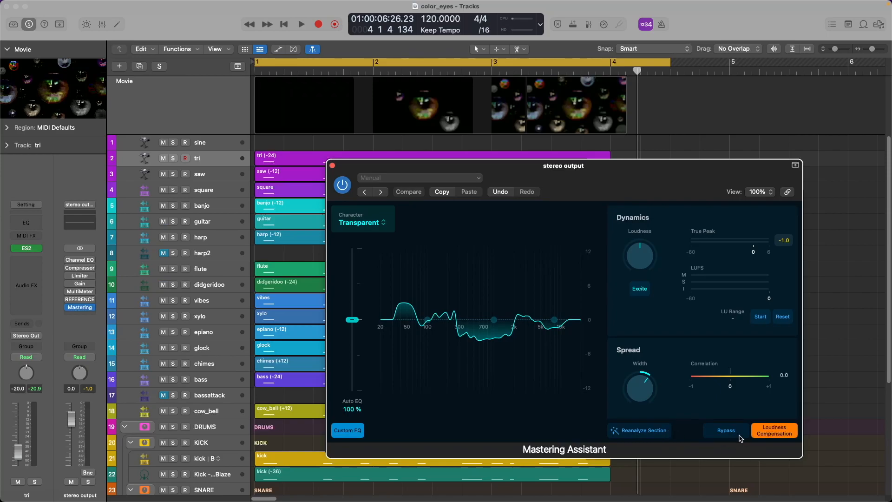
{"action": "key", "text": "Return"}
{"action": "key", "text": "space"}
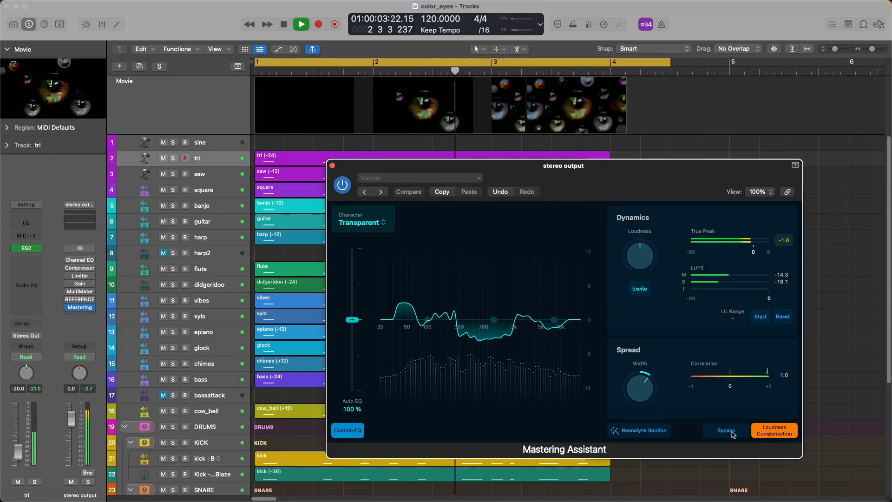
{"action": "left_click", "coordinate": [733, 434]}
{"action": "left_click", "coordinate": [733, 435]}
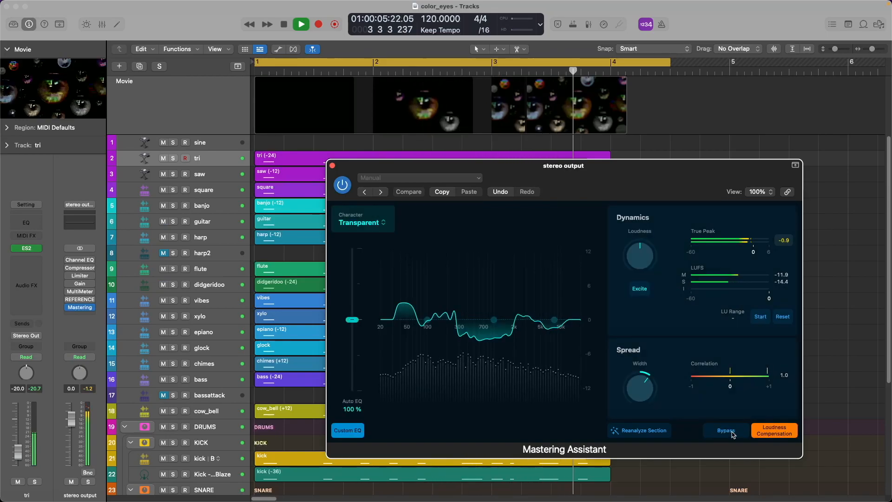
{"action": "key", "text": "space"}
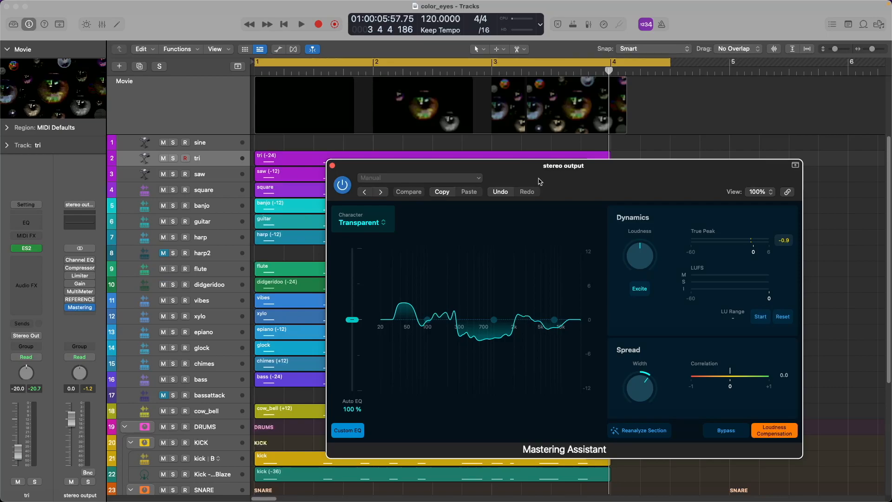
{"action": "left_click_drag", "start_coordinate": [539, 182], "coordinate": [641, 192]}
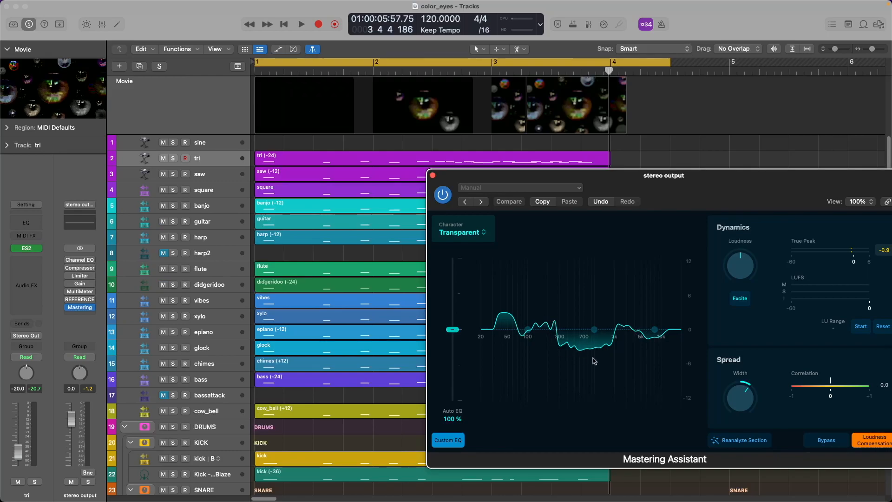
{"action": "left_click", "coordinate": [702, 421]}
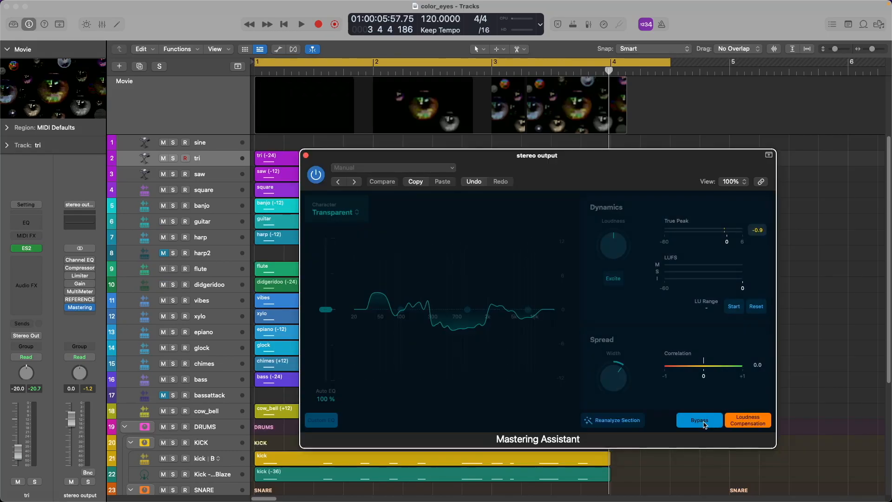
{"action": "left_click", "coordinate": [705, 422]}
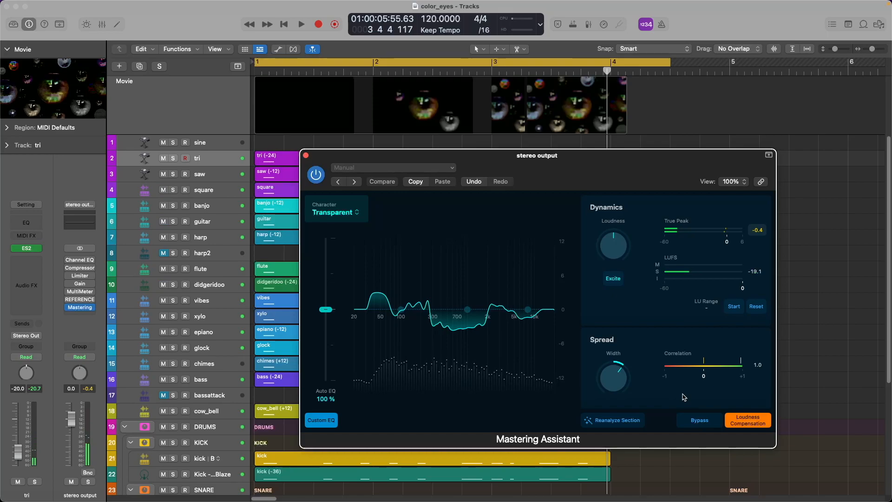
{"action": "left_click", "coordinate": [760, 418]}
{"action": "key", "text": "space"}
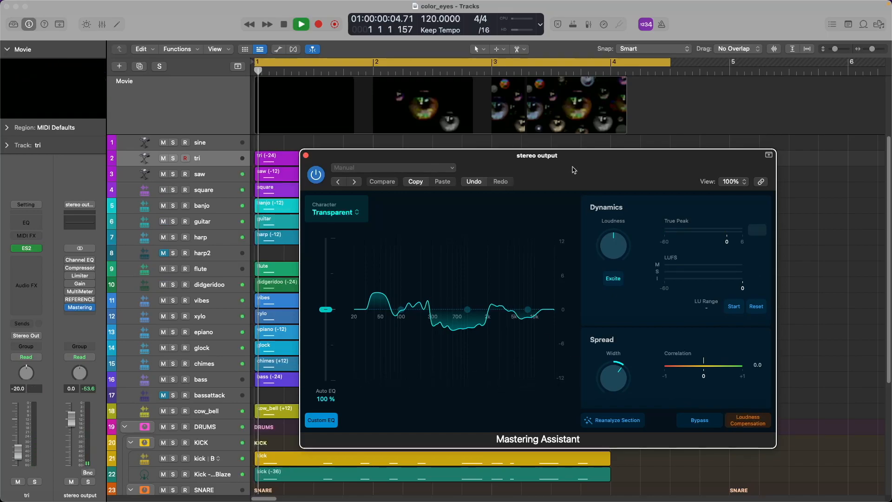
{"action": "left_click", "coordinate": [306, 156]}
{"action": "key", "text": "space"}
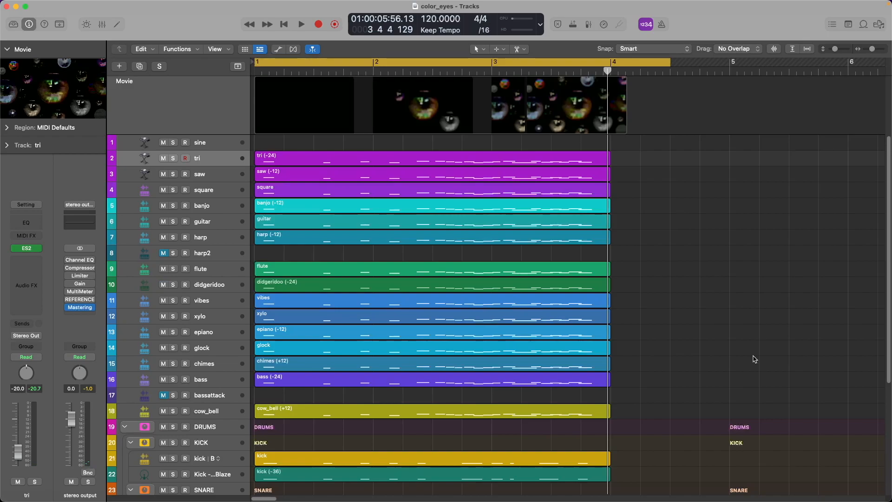
{"action": "double_click", "coordinate": [49, 86]}
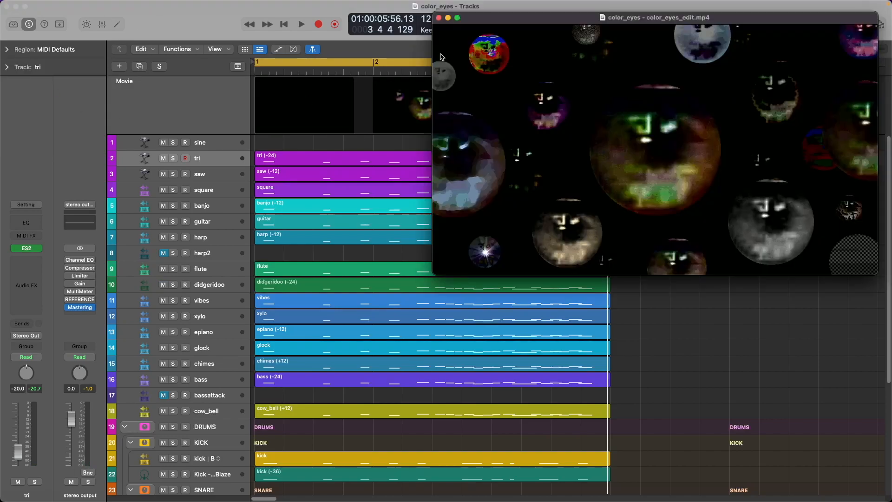
{"action": "left_click_drag", "start_coordinate": [603, 22], "coordinate": [217, 48]}
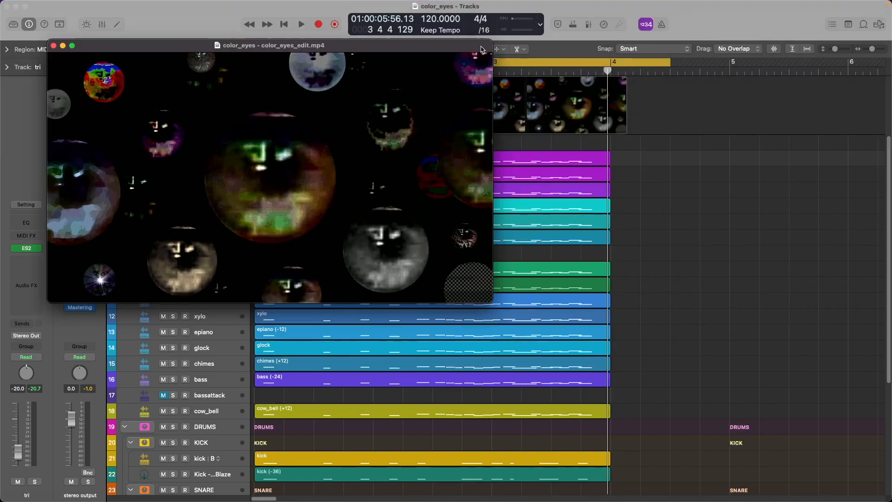
{"action": "left_click_drag", "start_coordinate": [489, 299], "coordinate": [792, 471]}
{"action": "key", "text": "space"}
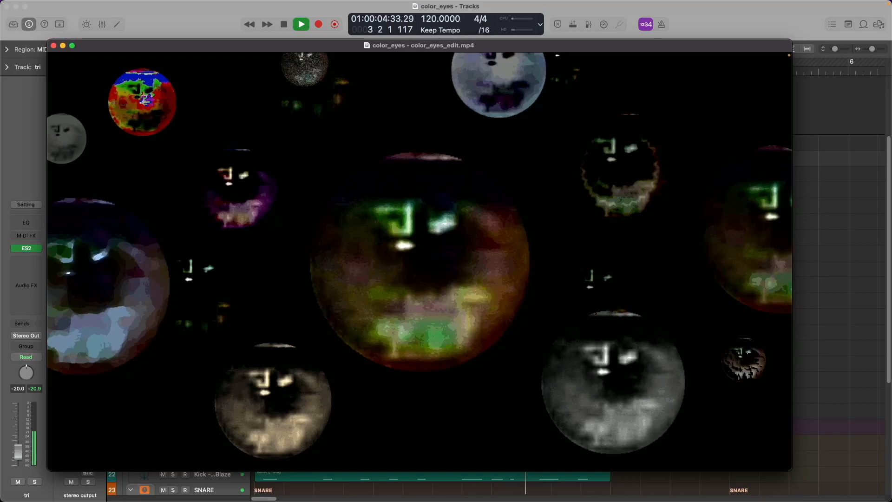
{"action": "key", "text": "space"}
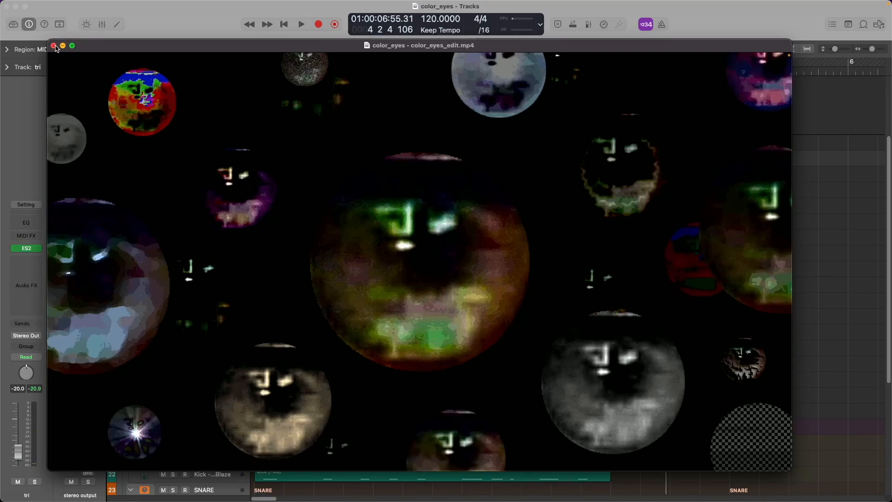
{"action": "left_click", "coordinate": [53, 45]}
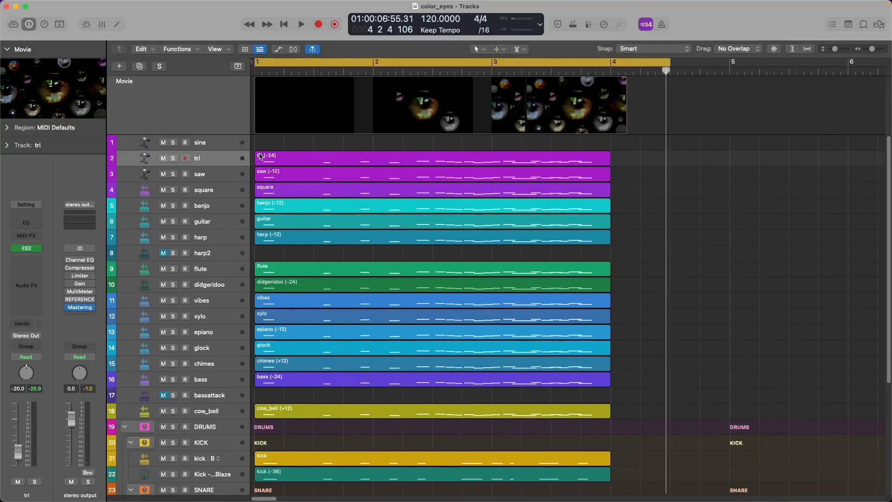